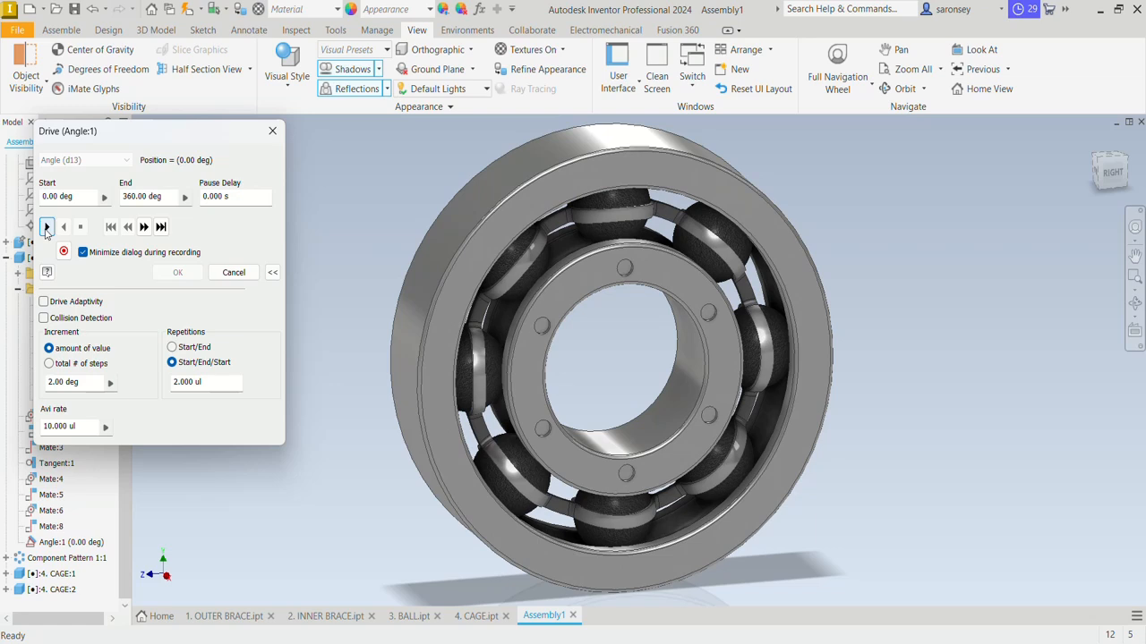
View the open bearing part and assembly windows tiled, close the angle constraint's Drive dialog and return to the assembly alone
left_click(666, 617)
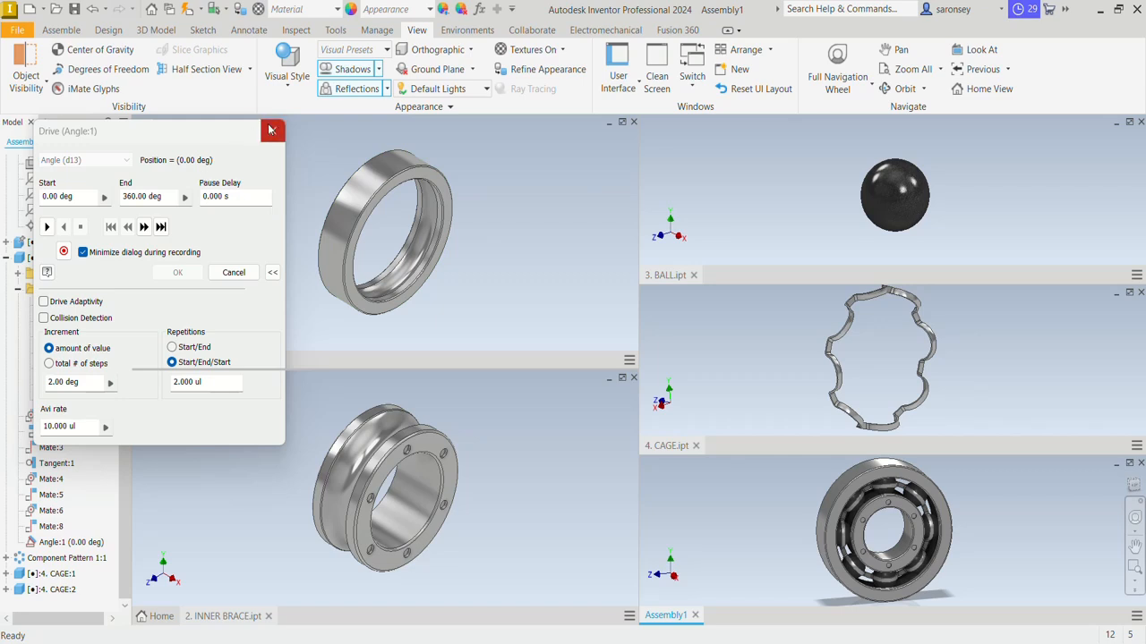
left_click(271, 131)
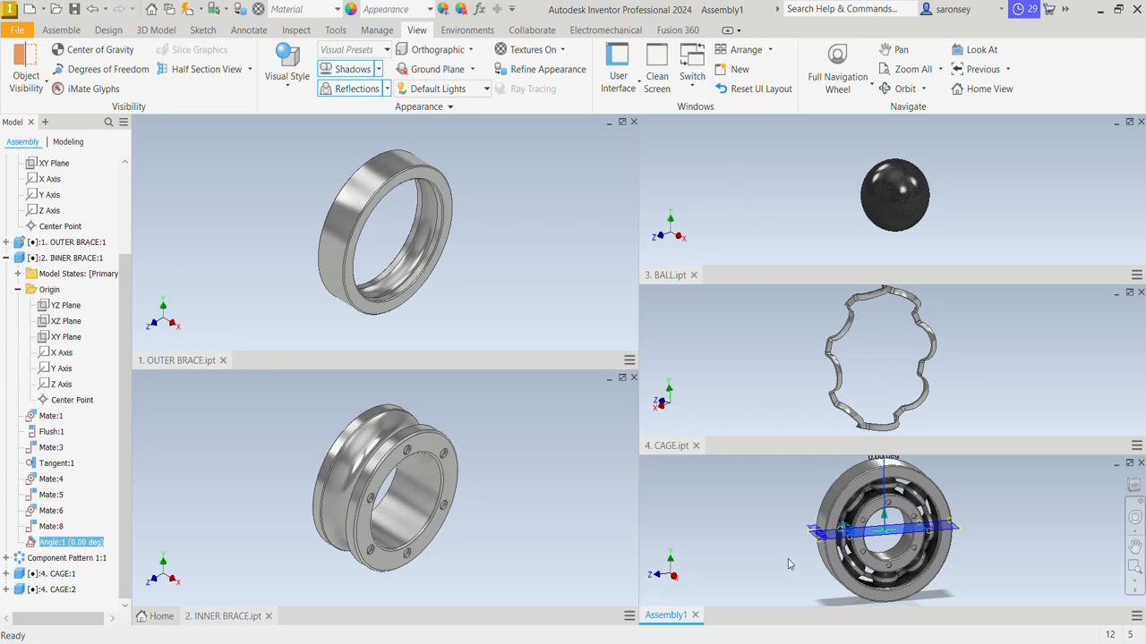
double_click(775, 621)
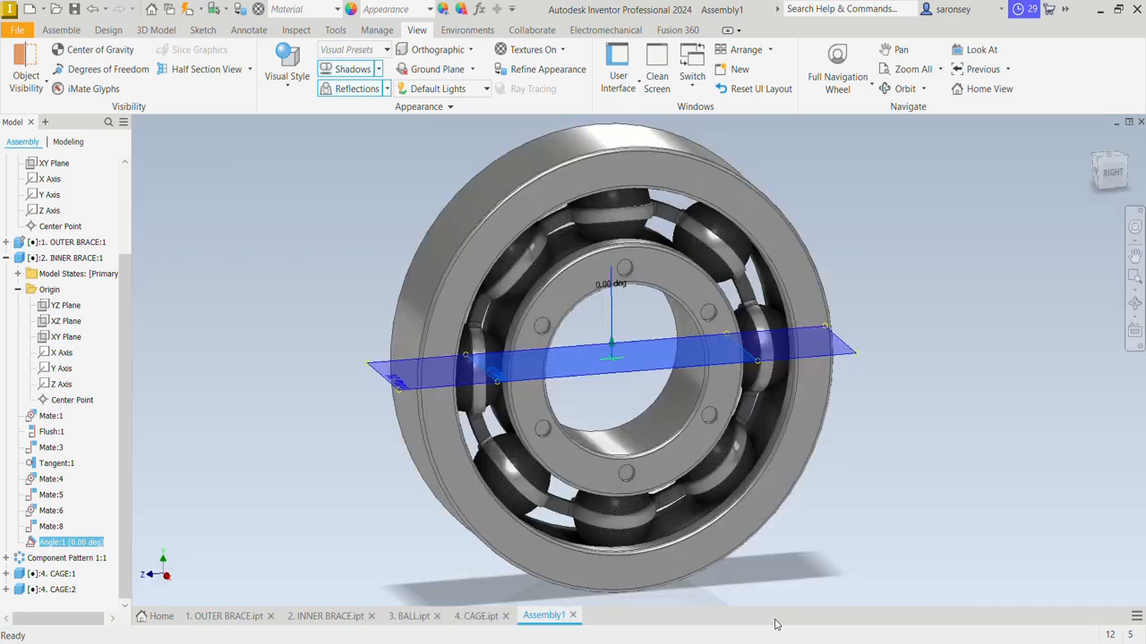
left_click(918, 444)
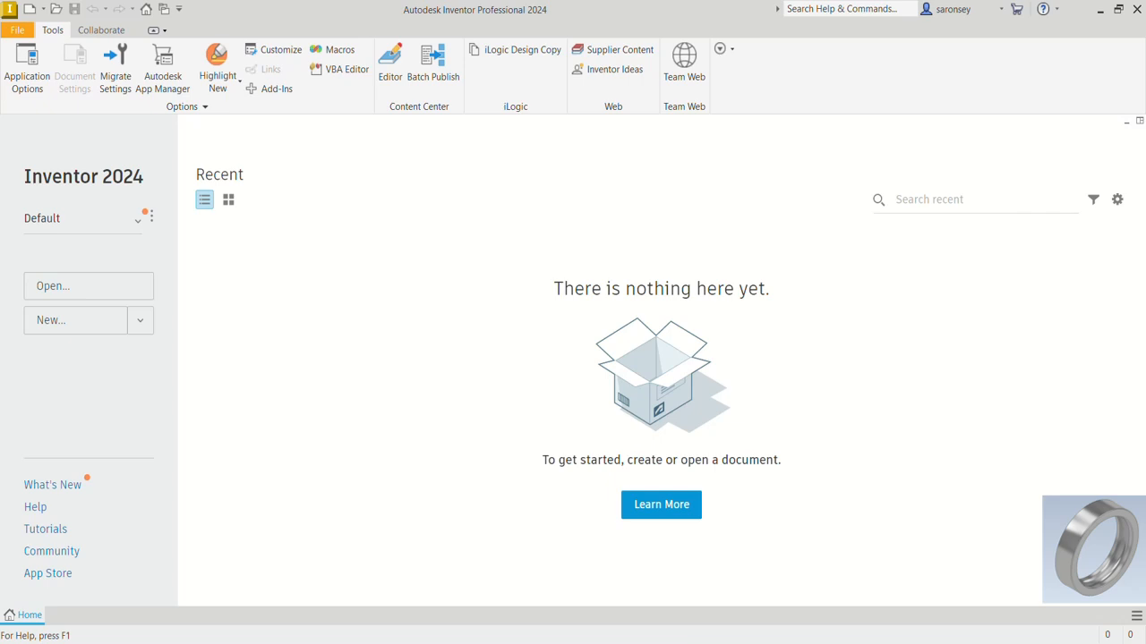
Create a new part from the metric Standard (mm).ipt template and start a 2D sketch on the front XY plane
left_click(29, 9)
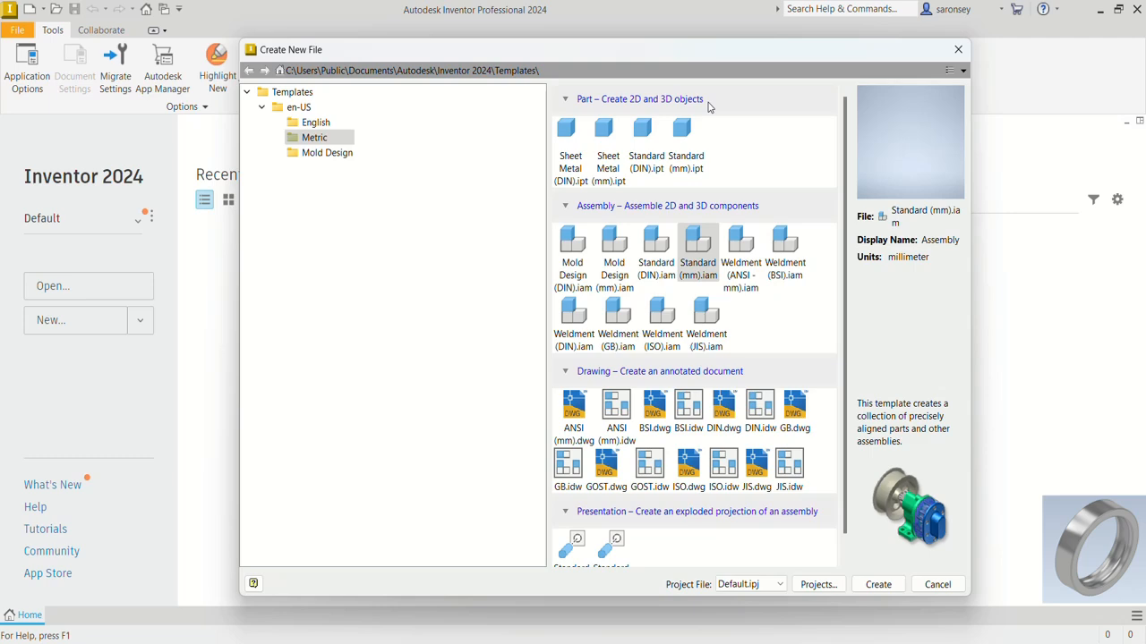
left_click(685, 150)
left_click(878, 585)
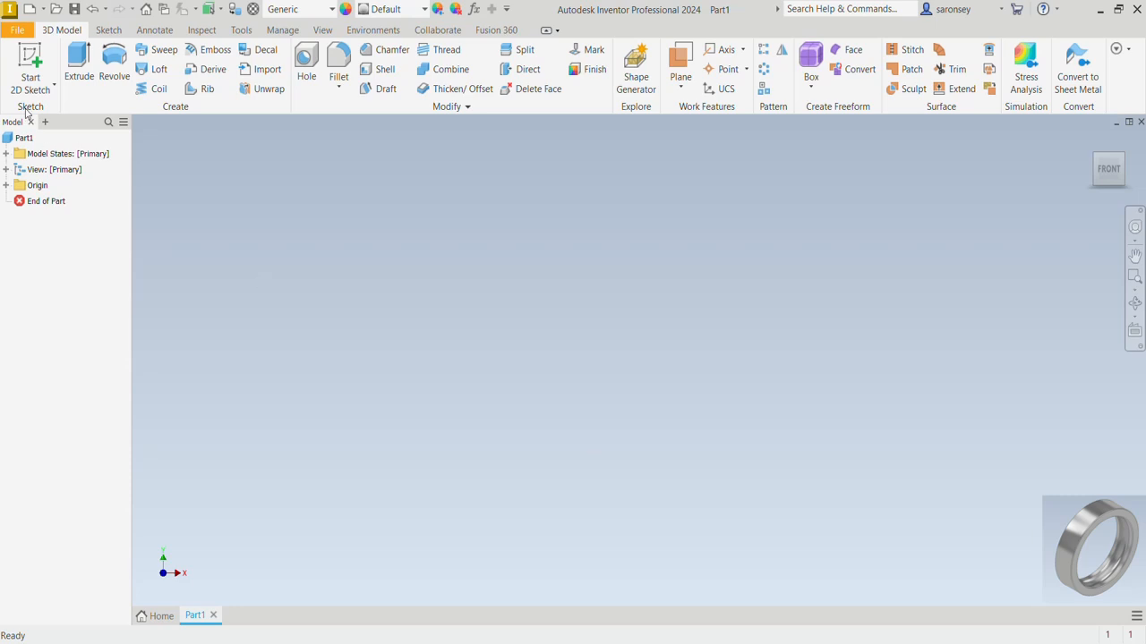
left_click(32, 59)
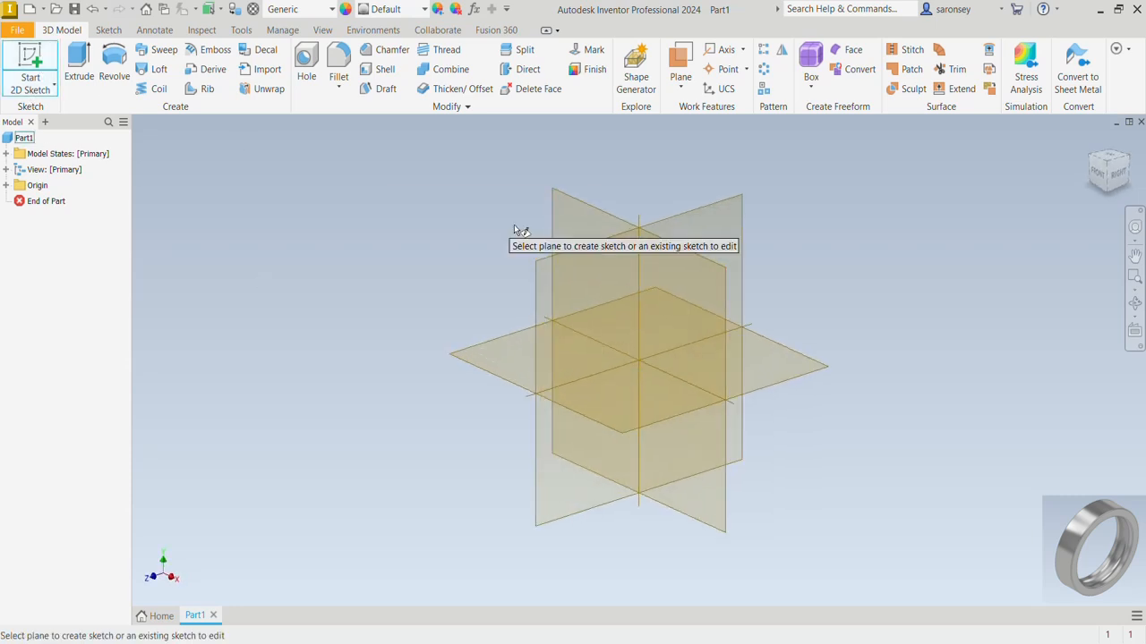
left_click(575, 205)
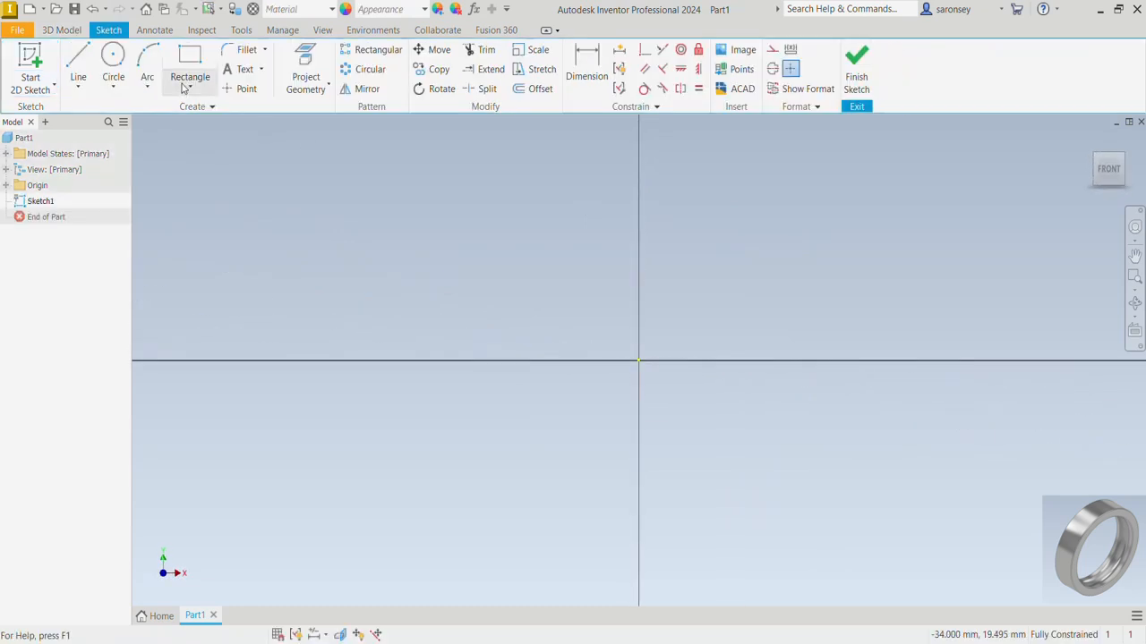
Sketch a two-point rectangle about 8 mm wide and 2.2 mm high above the origin, crossing the vertical axis
left_click(185, 86)
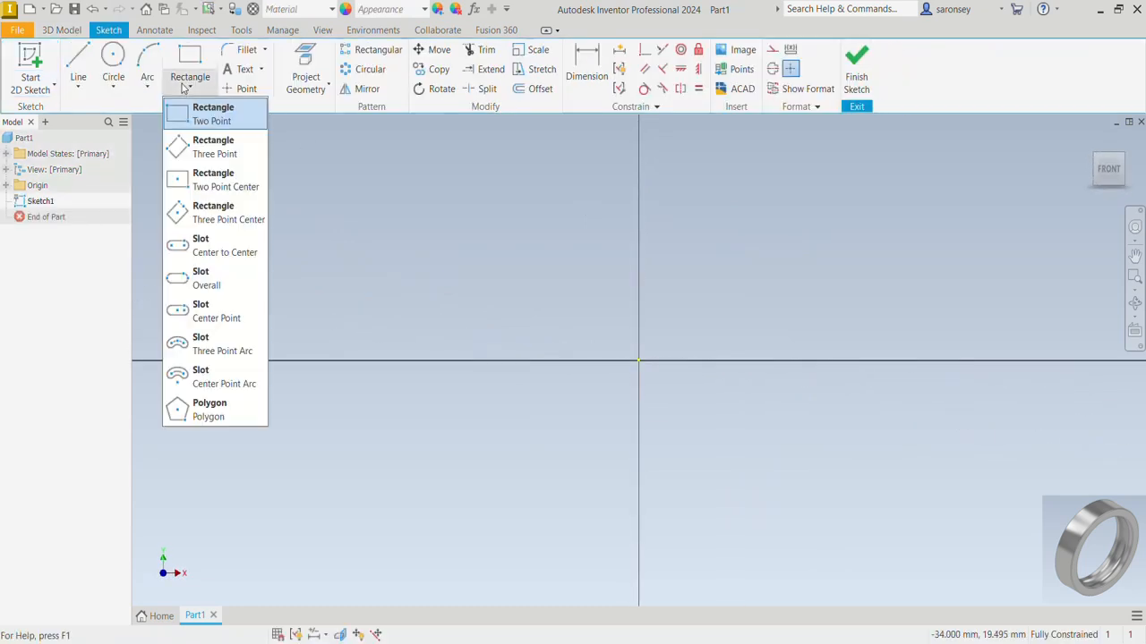
left_click(238, 113)
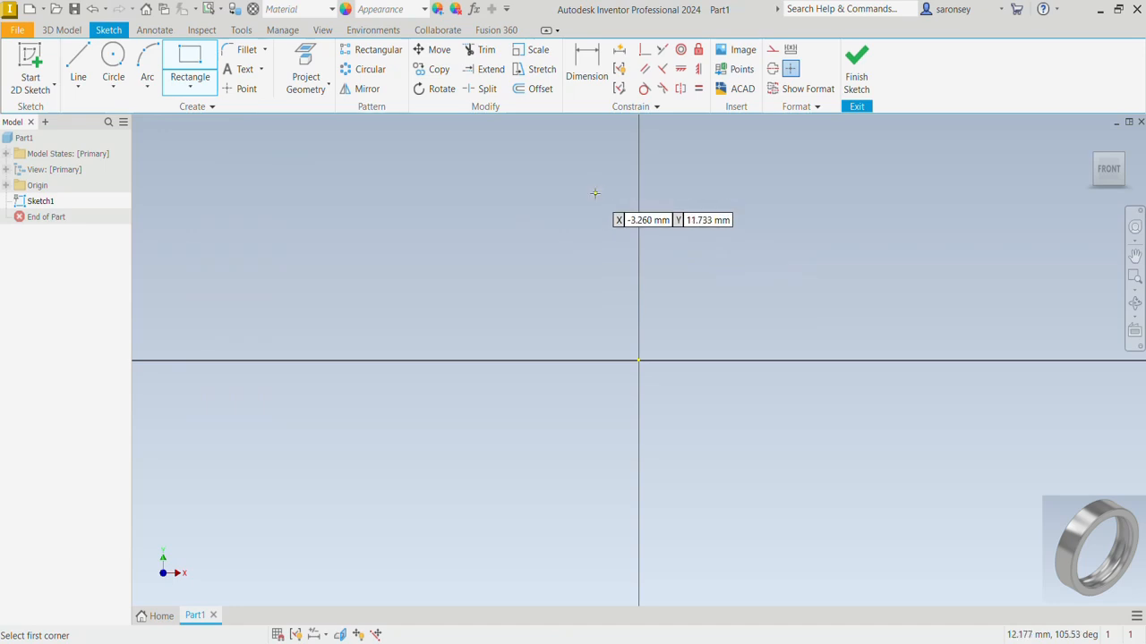
middle_click_drag(596, 191, 564, 301)
left_click(567, 213)
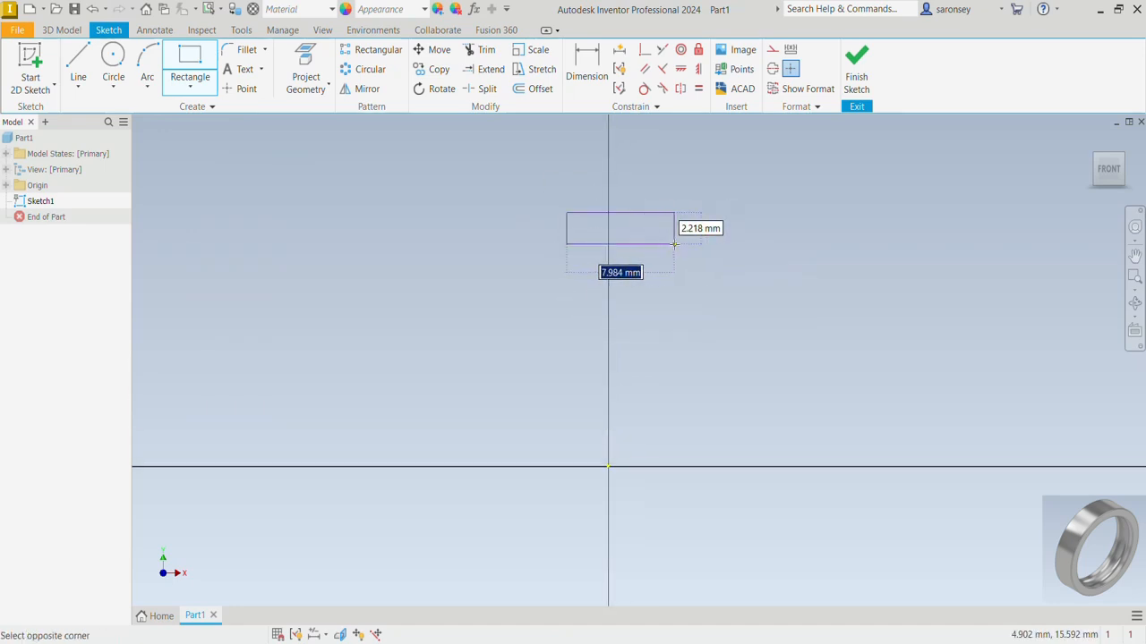
left_click(674, 243)
Dimension the rectangle's upper edge to a width of 62 mm
left_click(587, 76)
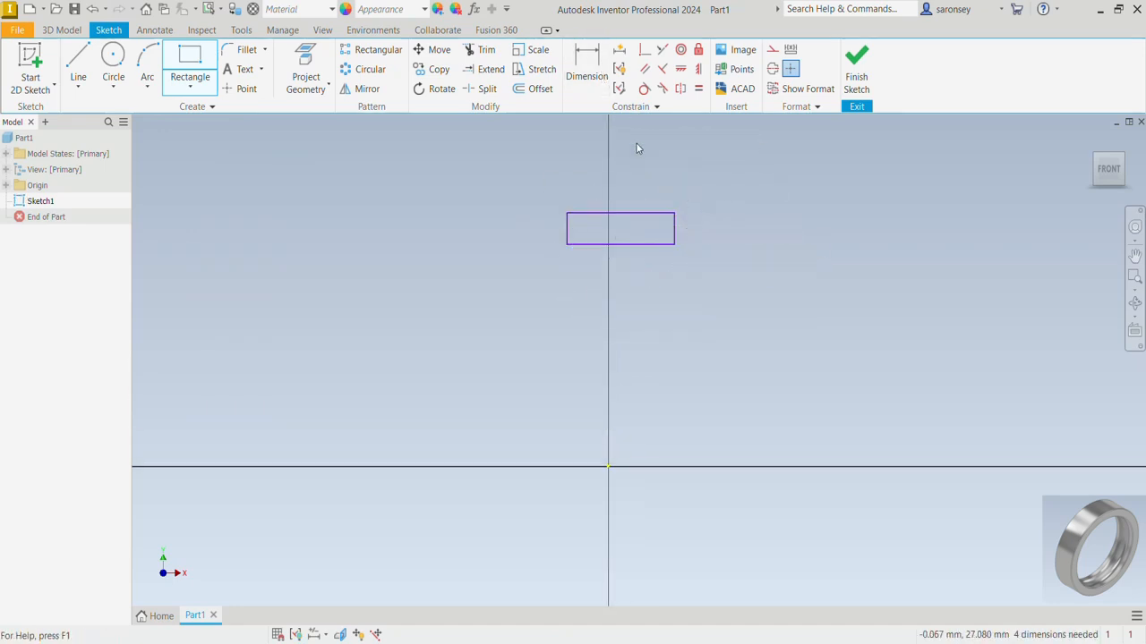
left_click(664, 213)
left_click(667, 193)
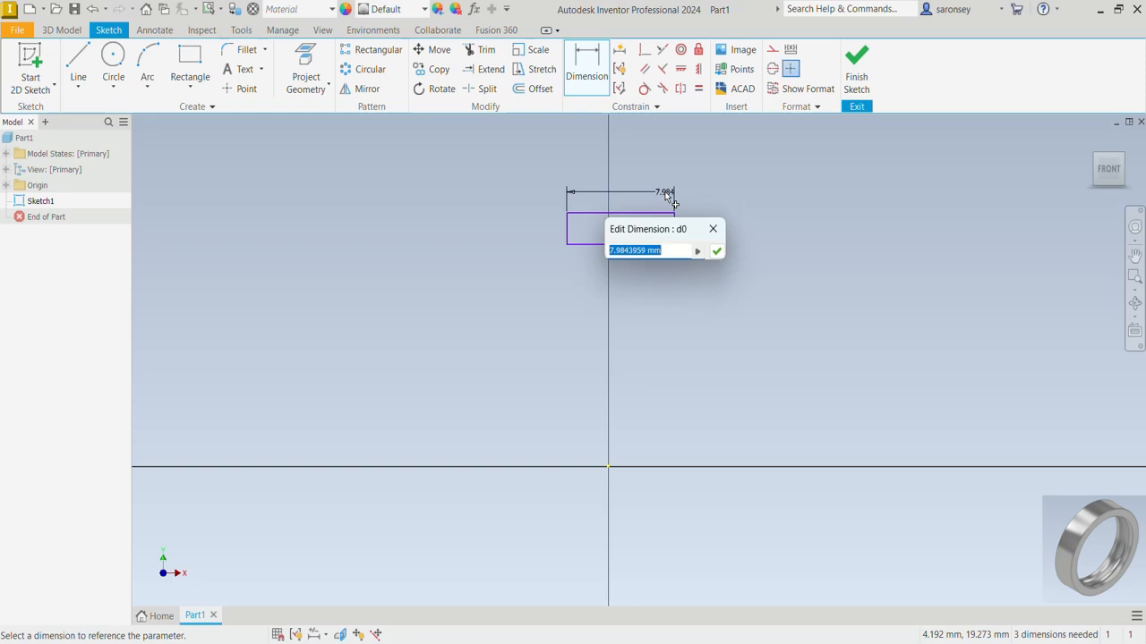
type("62")
key("Return")
Dimension the rectangle's left edge to a height of 24 mm
scroll(632, 204, "up", 5)
middle_click_drag(668, 269, 617, 492)
left_click(484, 197)
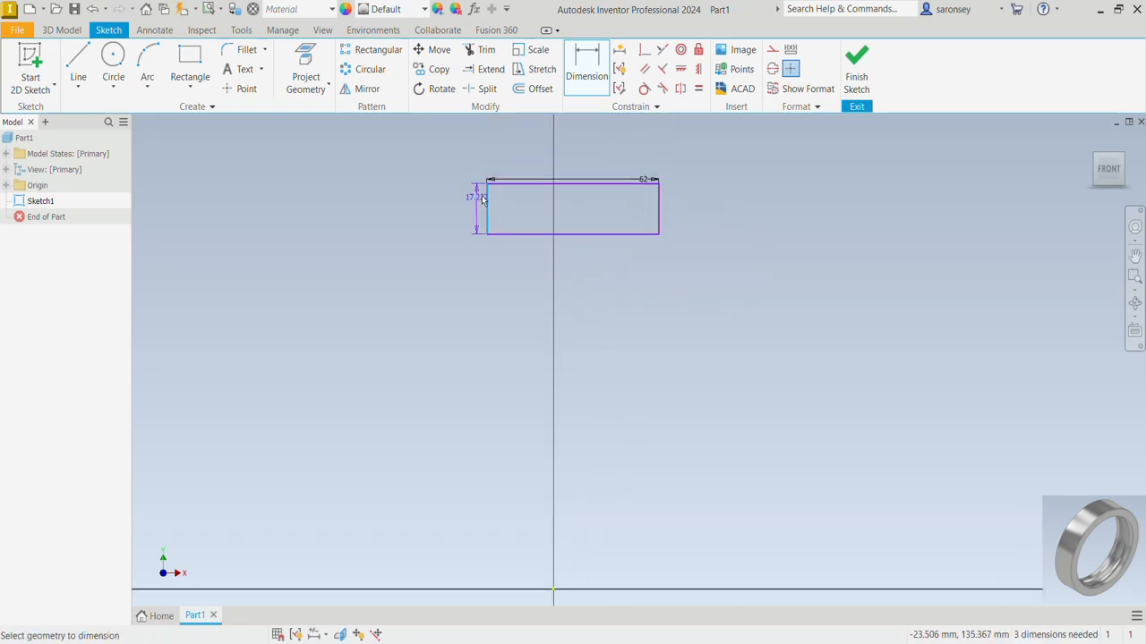
left_click(473, 202)
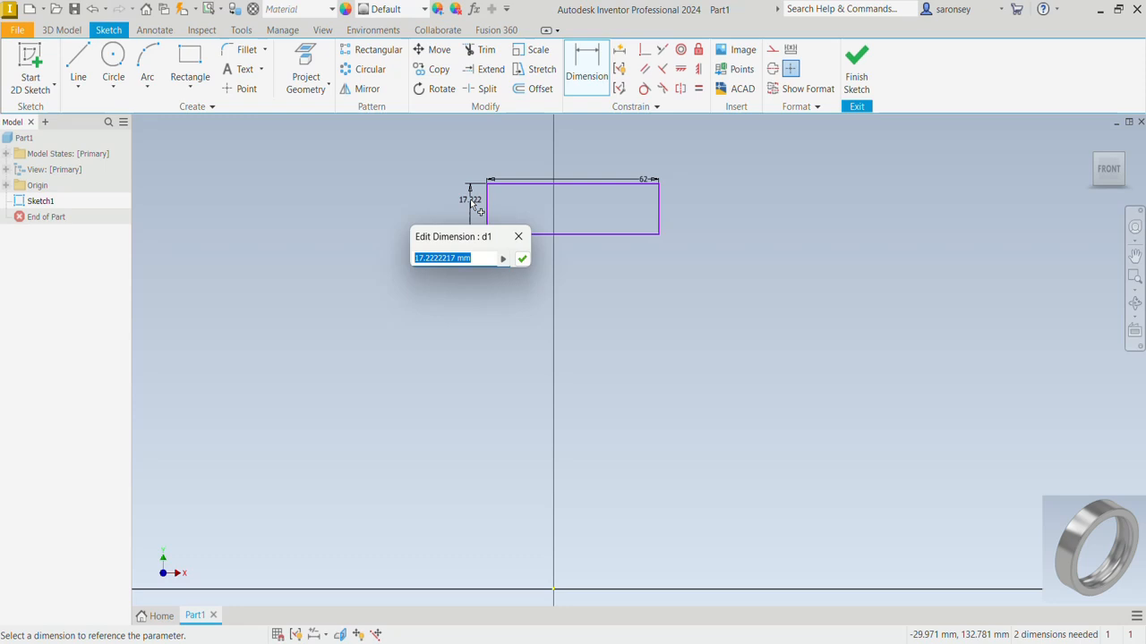
type("25")
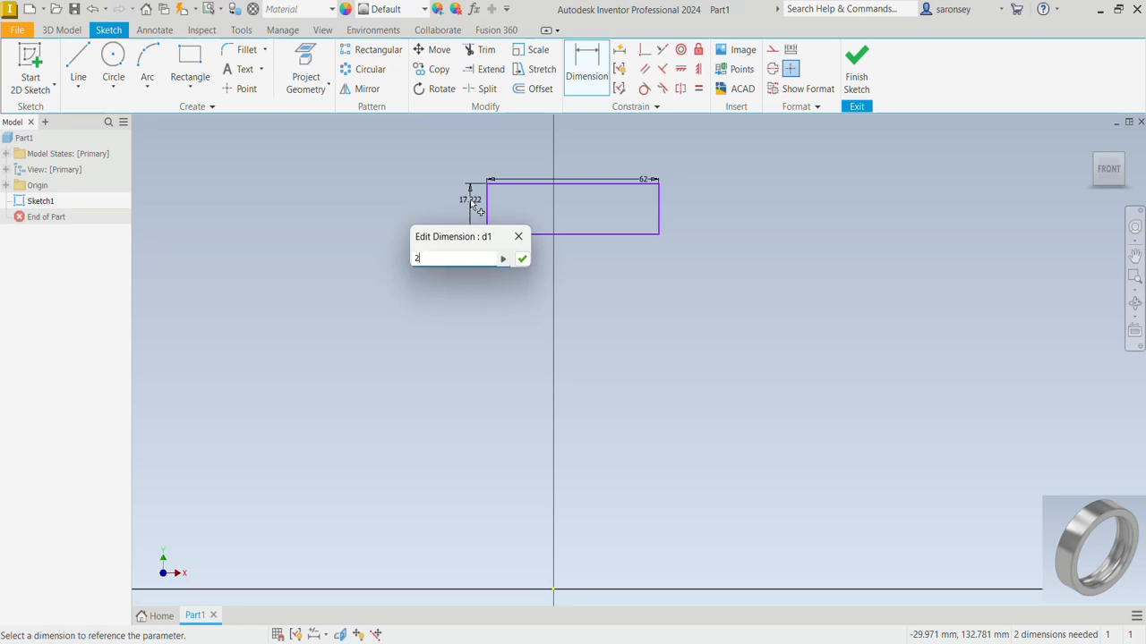
key("Return")
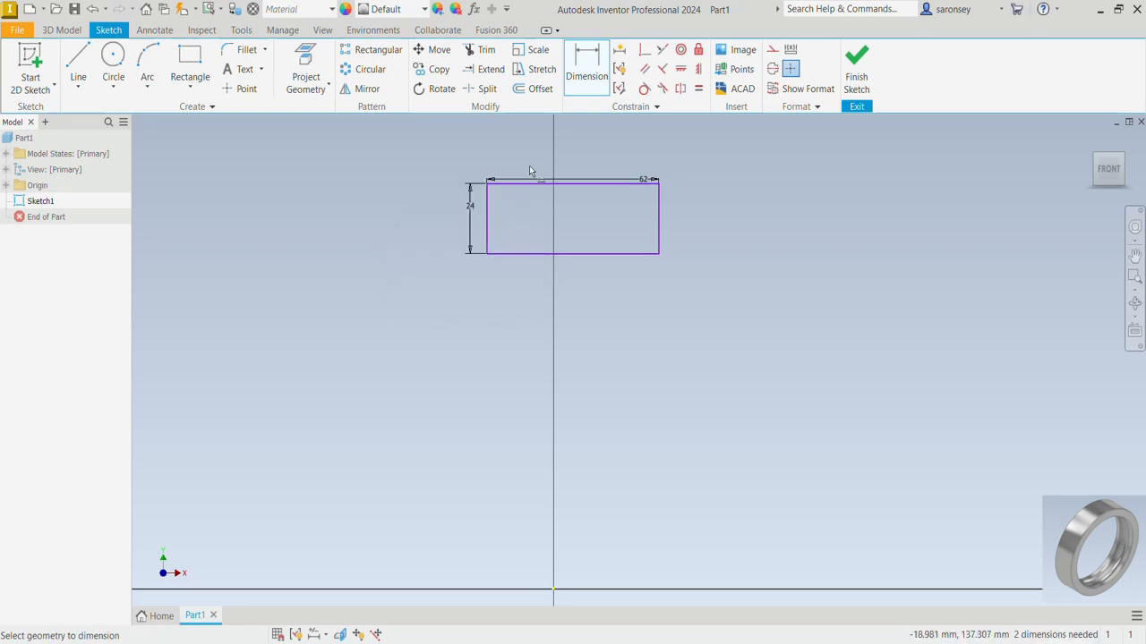
Align the midpoint of the rectangle's lower edge with the sketch origin using a vertical constraint
left_click(699, 70)
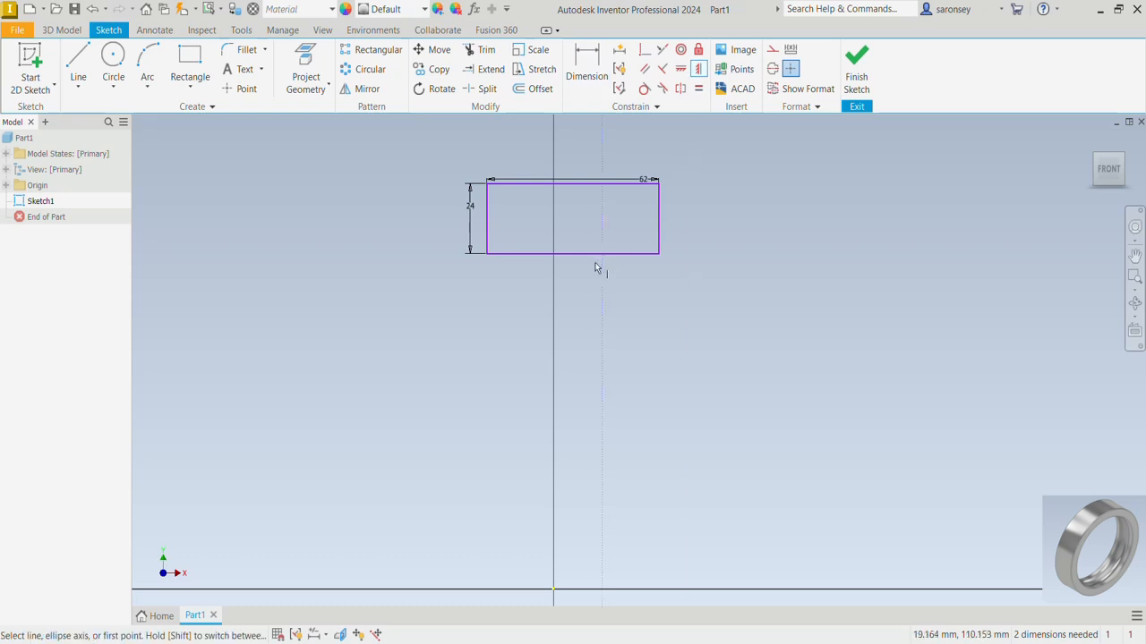
left_click(574, 253)
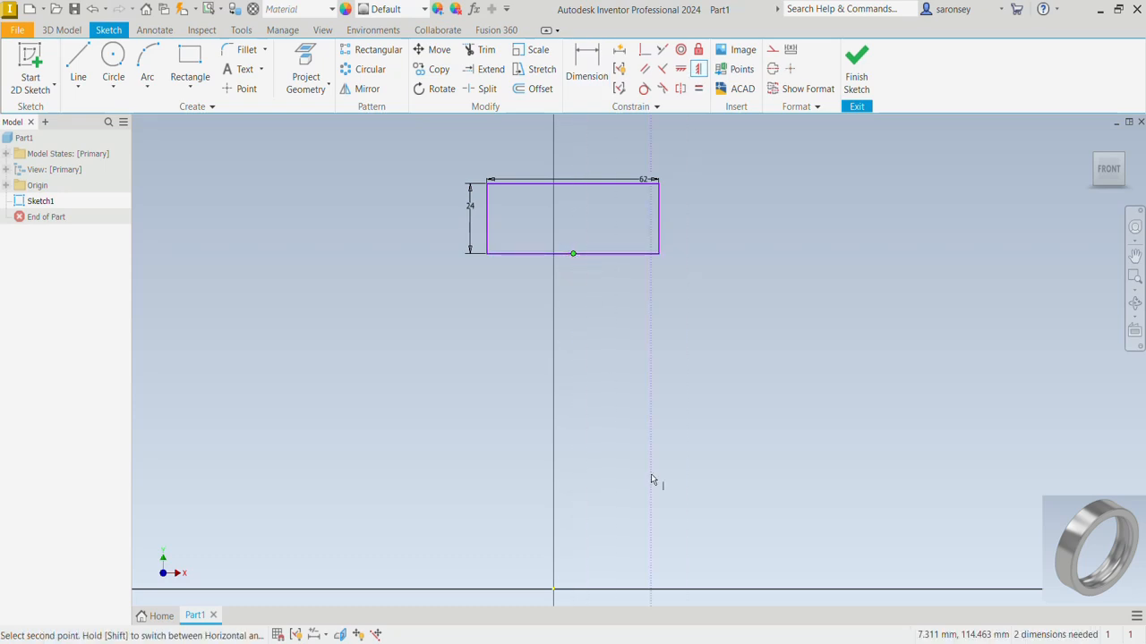
left_click(554, 590)
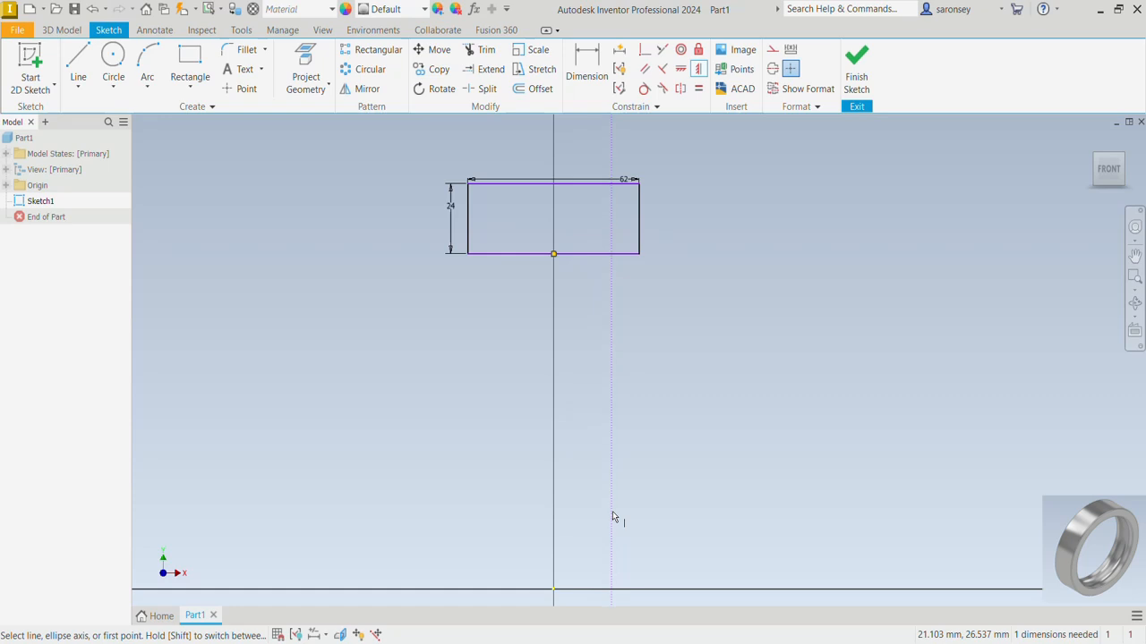
Dimension the distance from the rectangle's lower edge to the origin as 106 mm
left_click(586, 67)
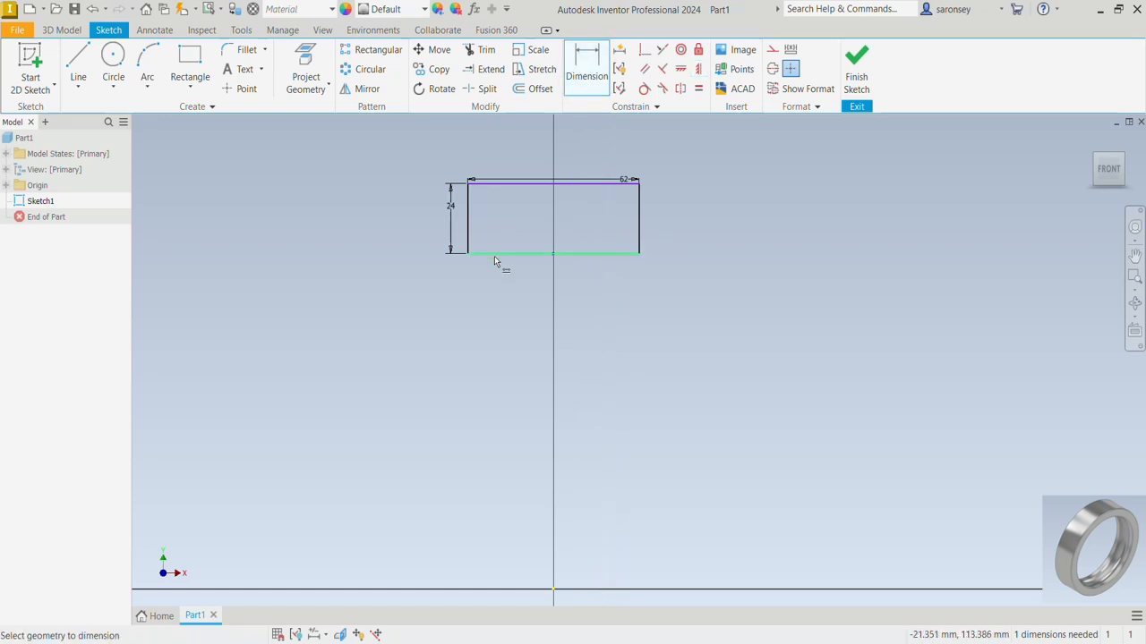
left_click(494, 256)
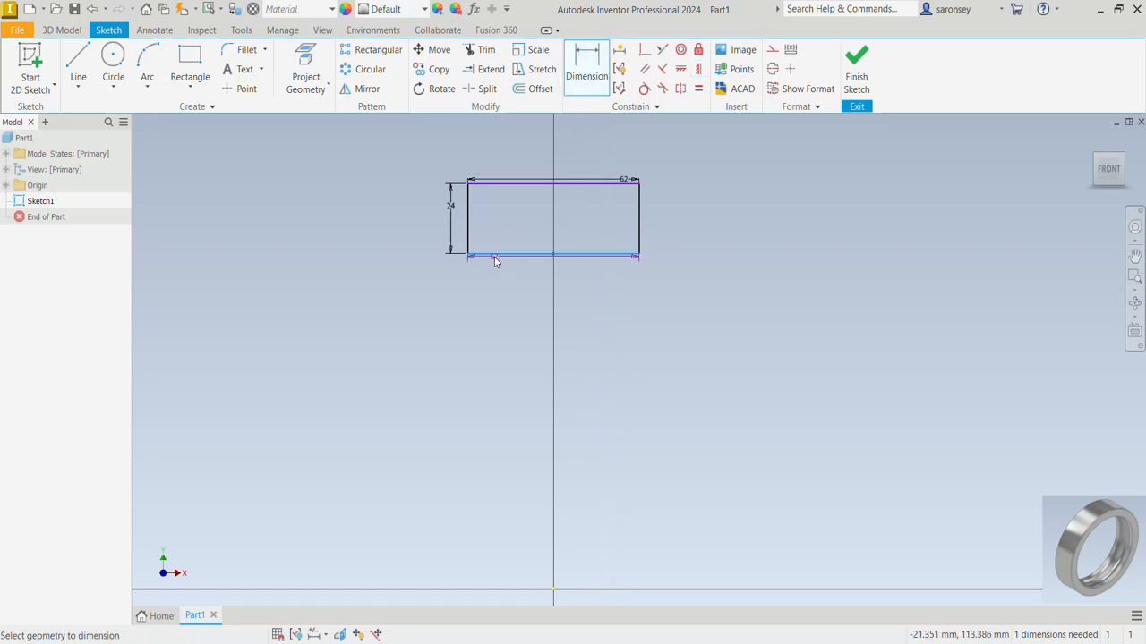
left_click(565, 589)
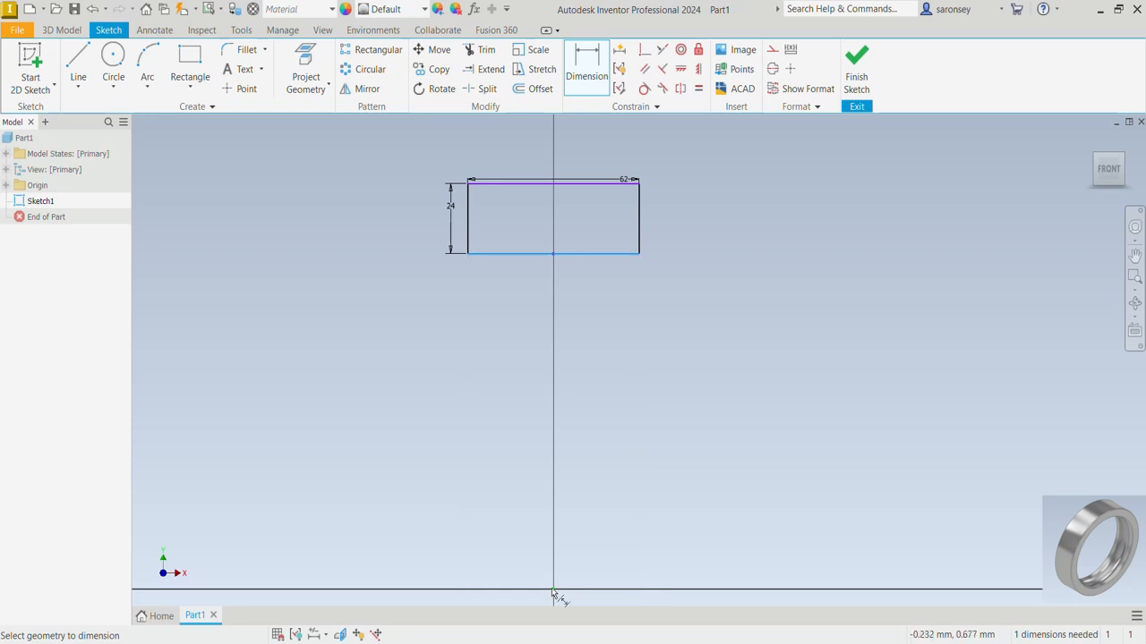
left_click(435, 492)
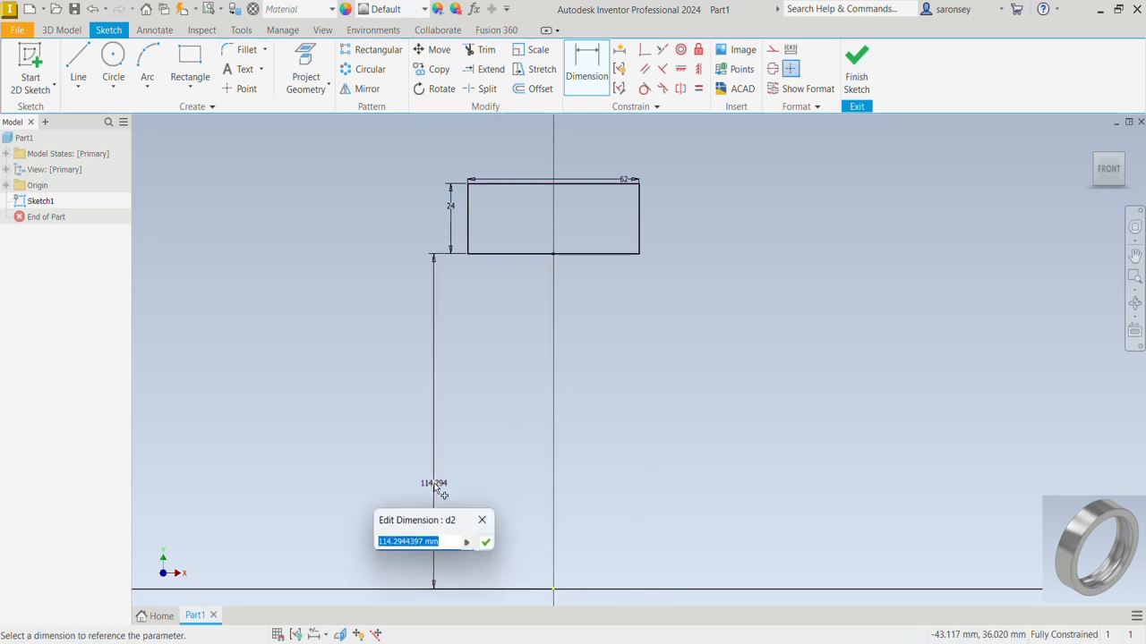
type("106")
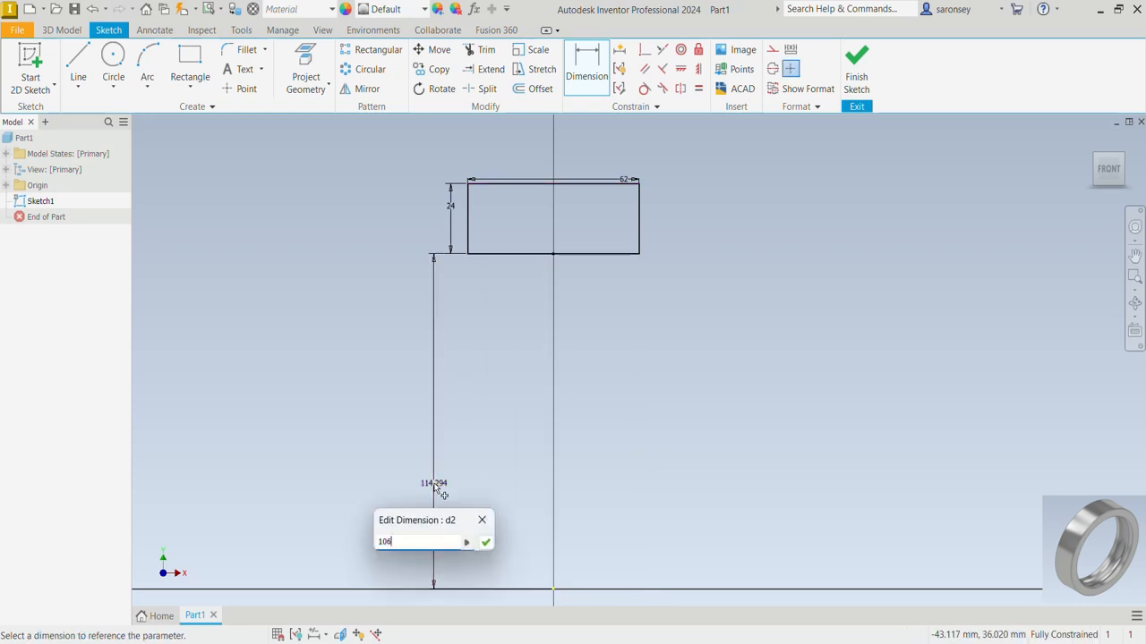
key("Return")
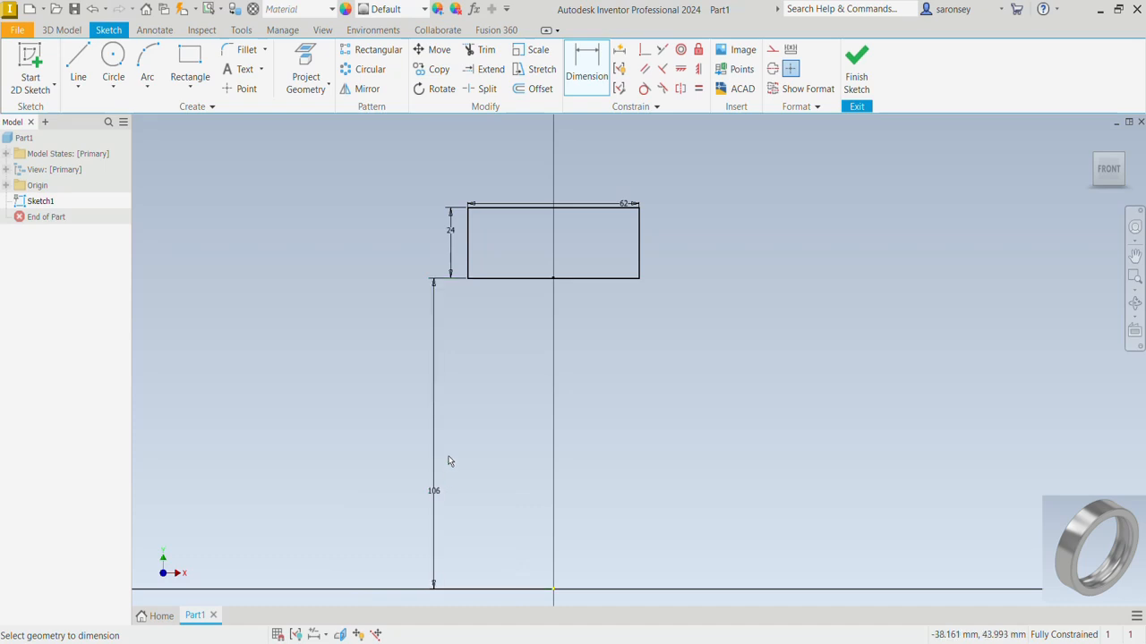
Draw a circle of 48 mm diameter between the rectangle and the origin
left_click(113, 59)
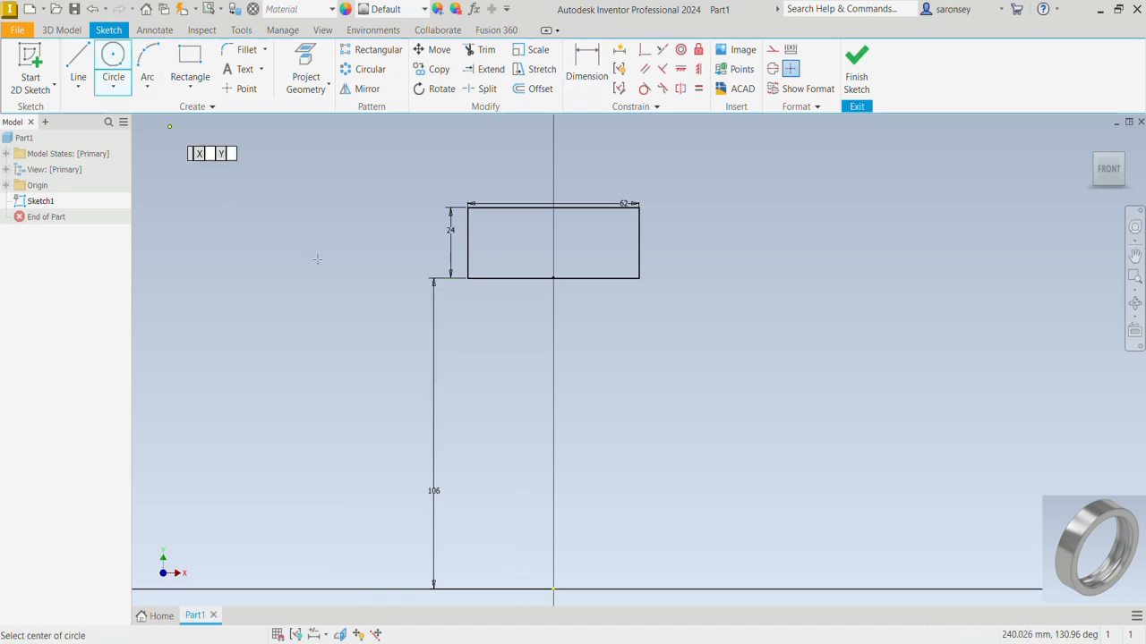
left_click(566, 407)
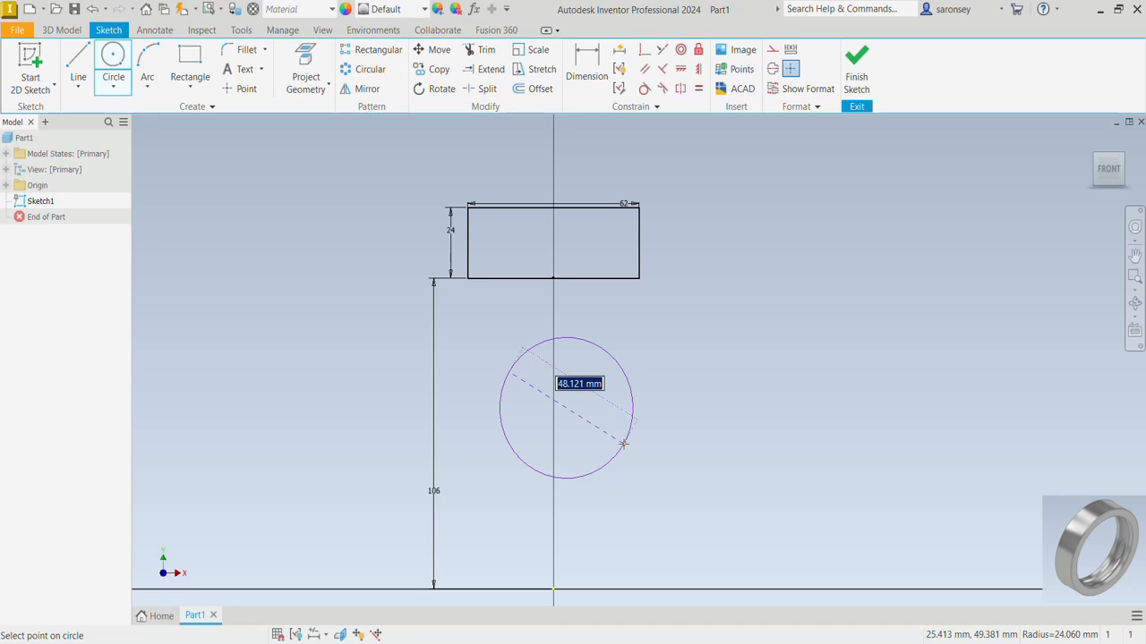
type("48")
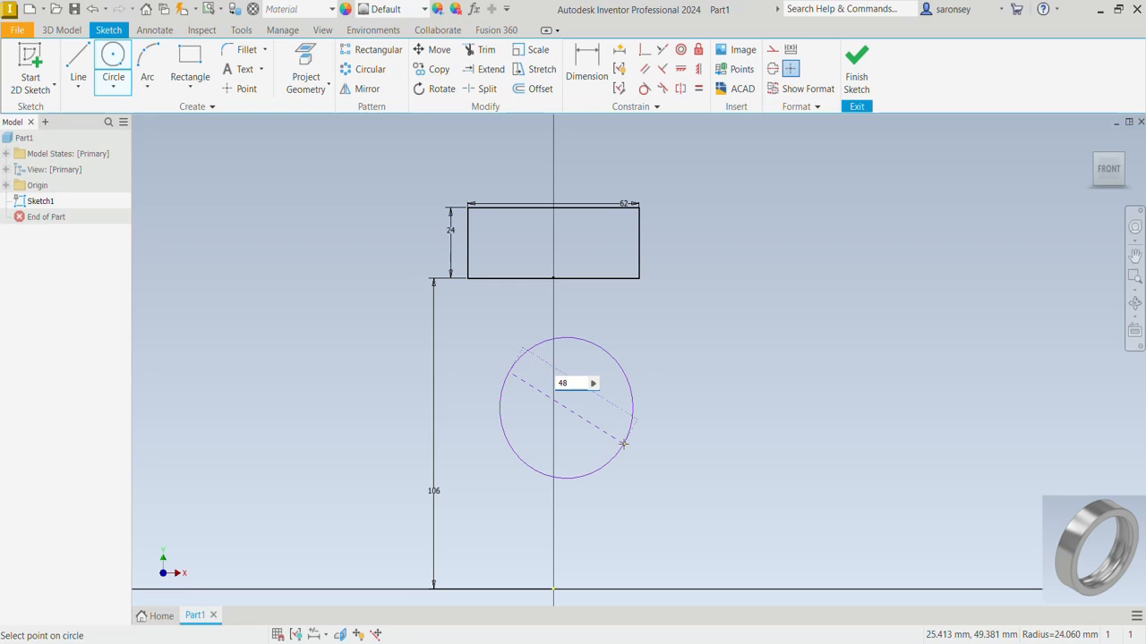
key("Return")
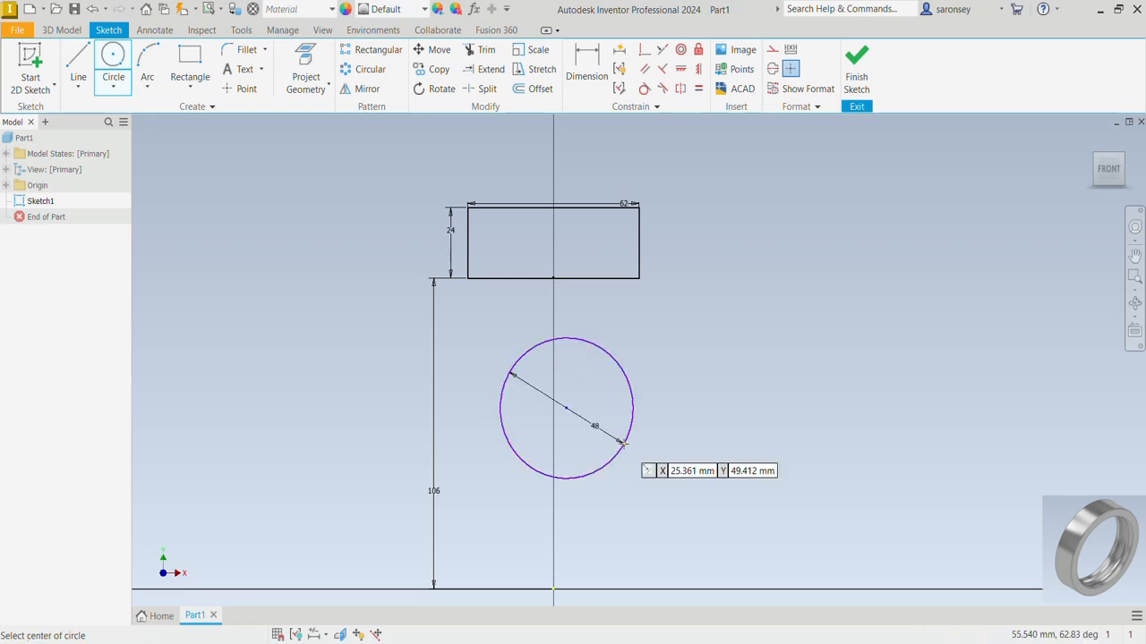
Align the circle's centre with the sketch origin using a vertical constraint
left_click(699, 69)
left_click(565, 409)
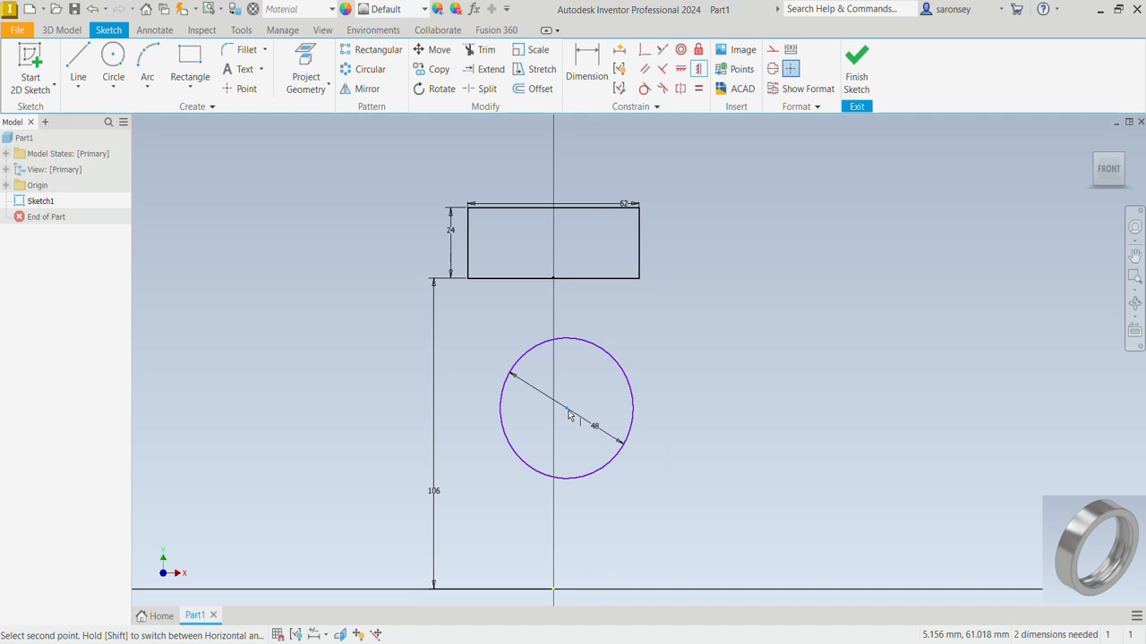
left_click(554, 590)
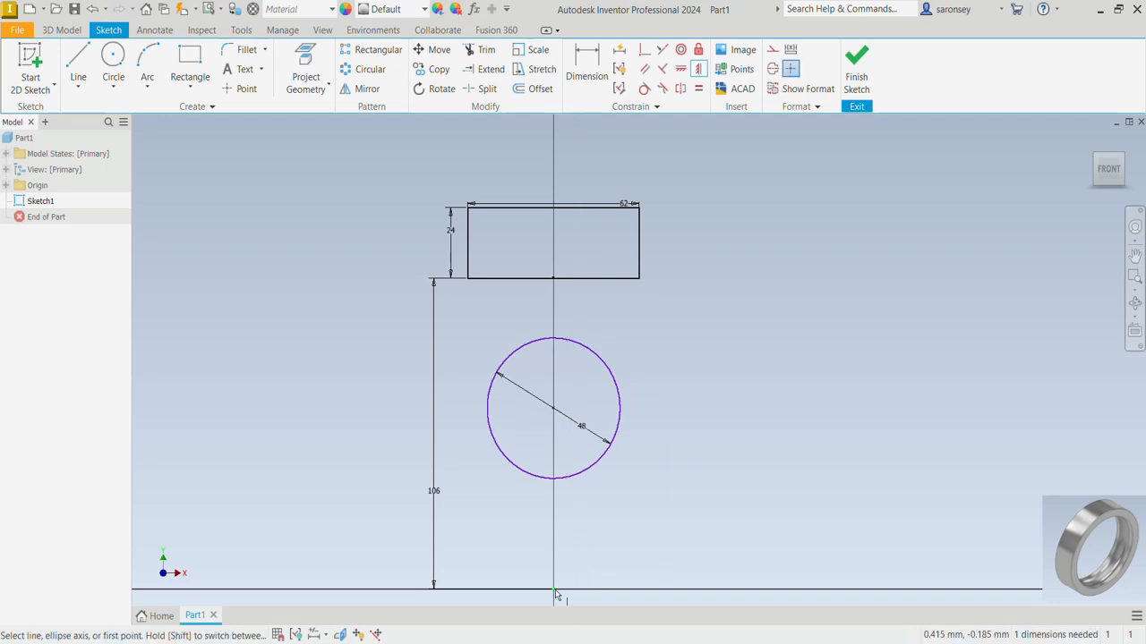
Dimension the distance from the circle's centre to the rectangle's lower edge as 16 mm and finish the sketch
key("d")
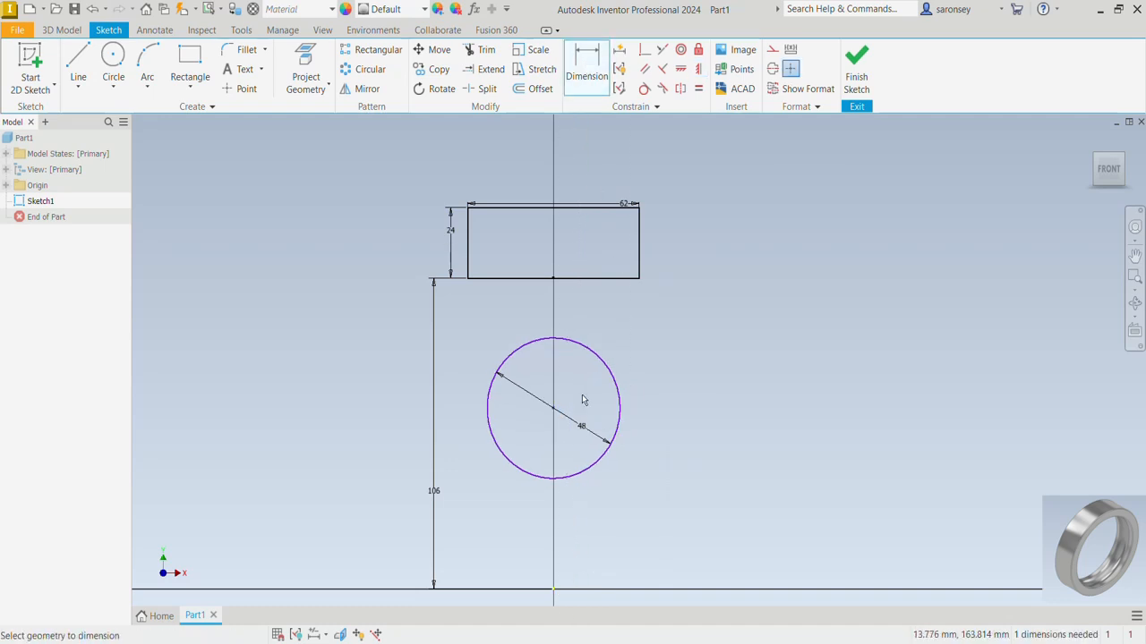
left_click(559, 418)
left_click(555, 411)
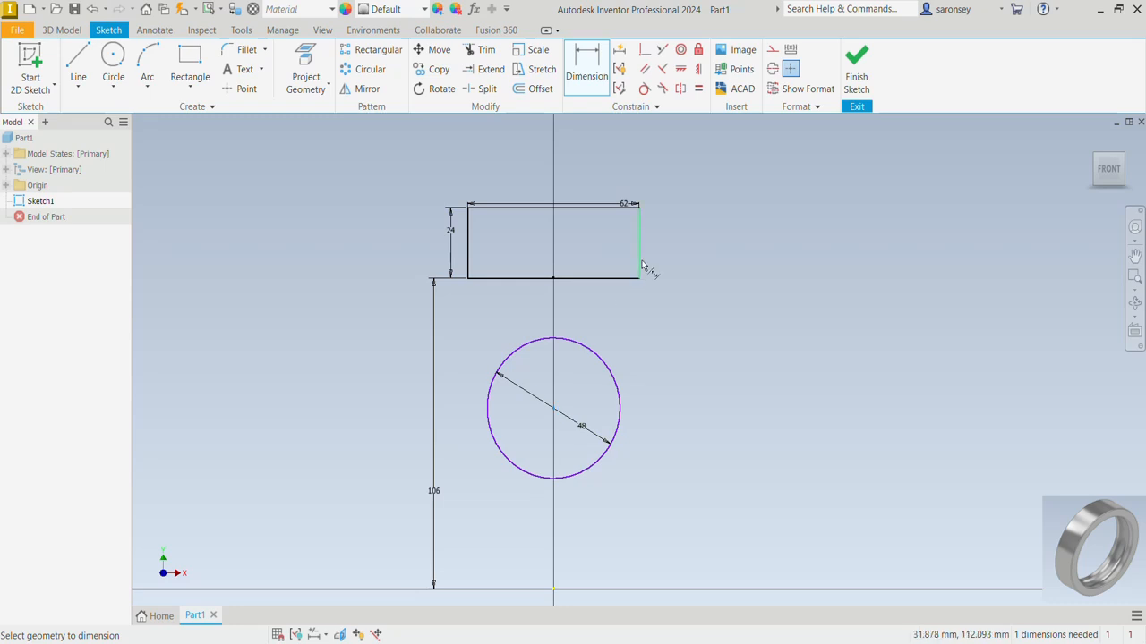
left_click(628, 279)
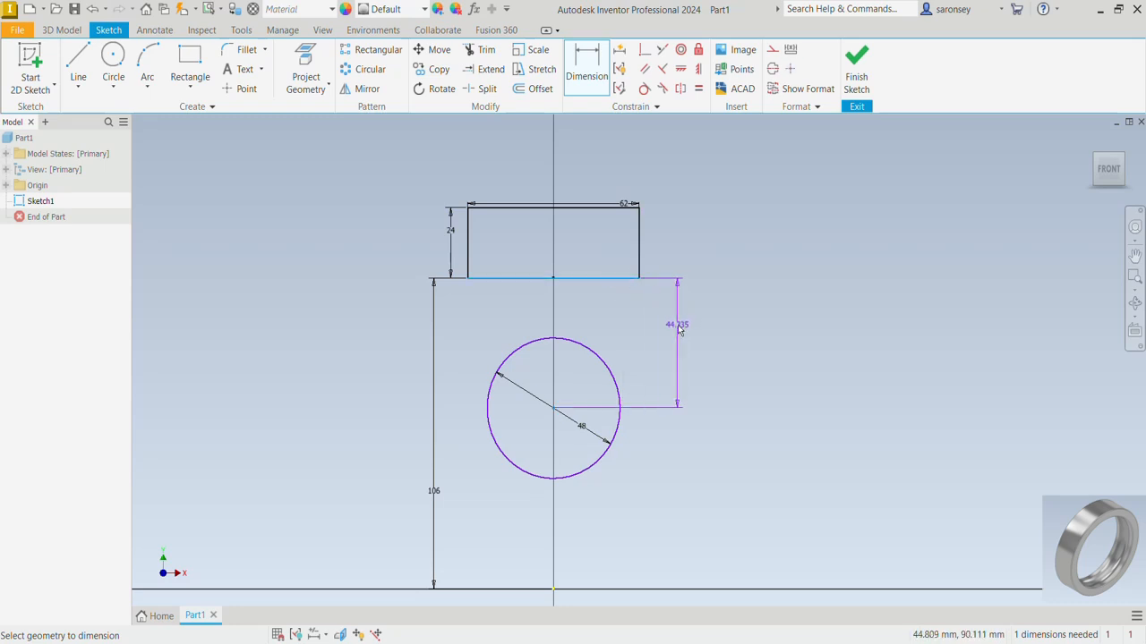
left_click(678, 329)
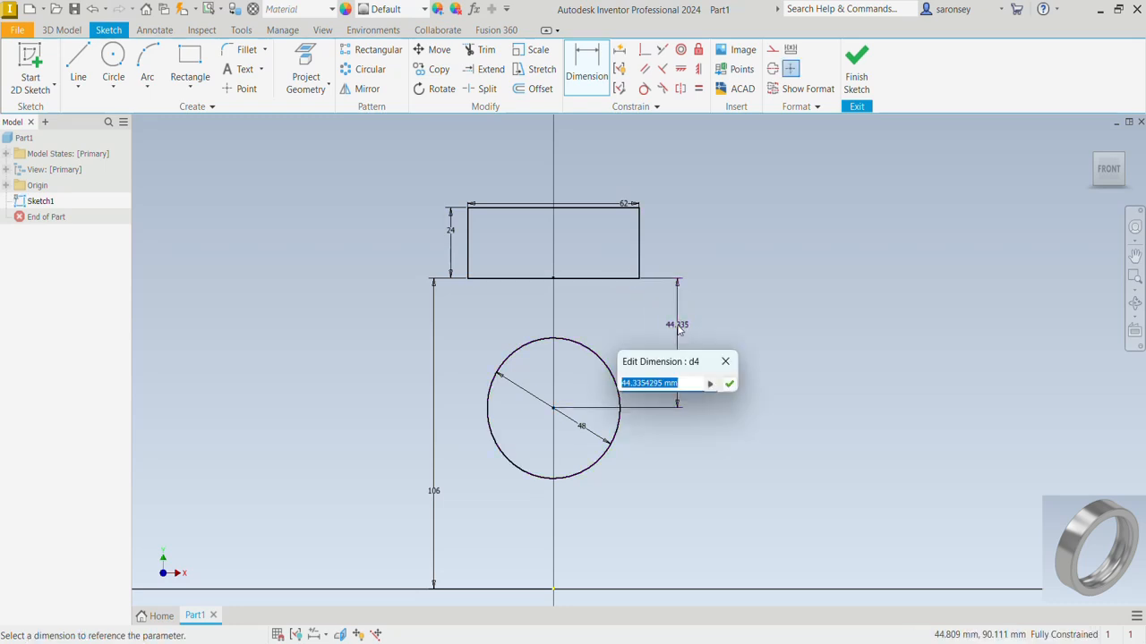
type("16")
key("Return")
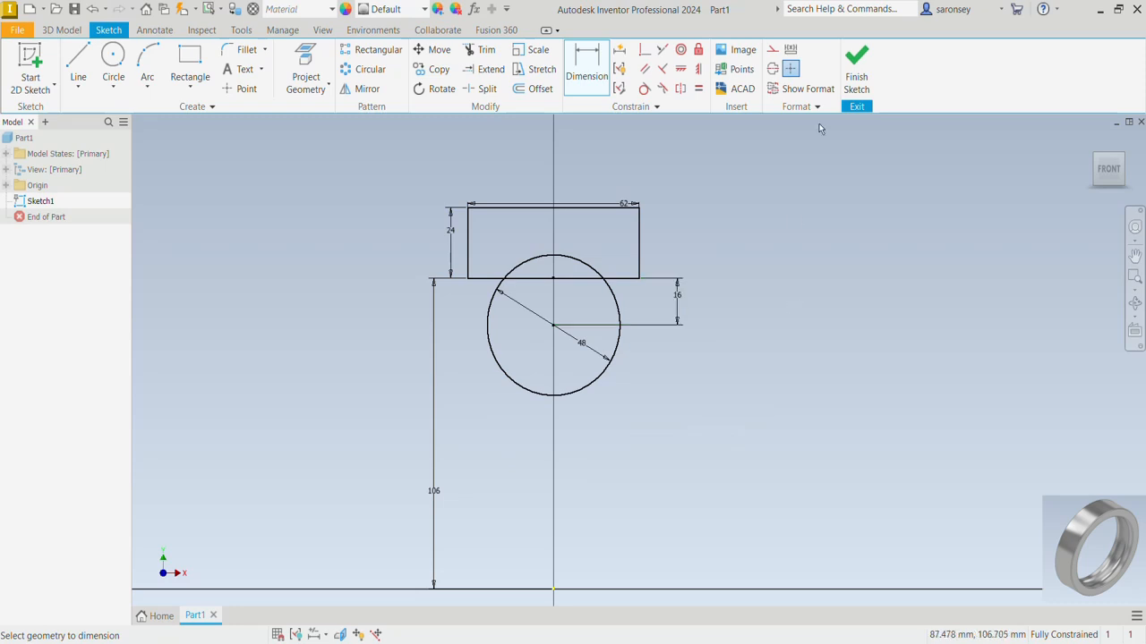
left_click(856, 67)
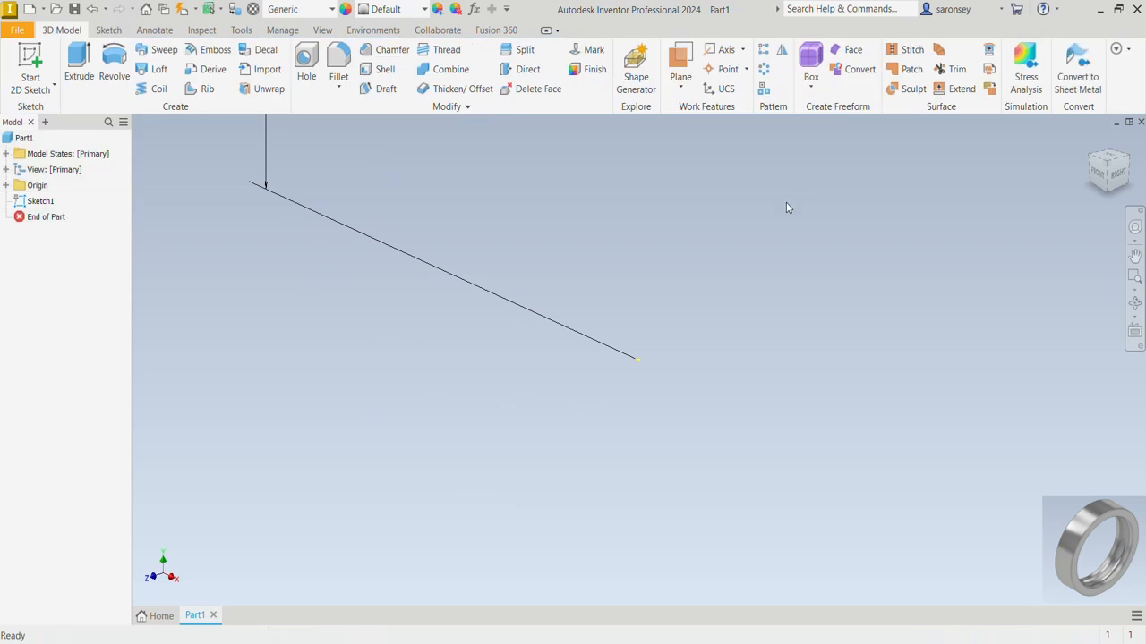
Revolve the rectangle region outside the circle a full 360 degrees around the X axis to form the outer ring
key("F2")
left_click_drag(785, 210, 632, 445)
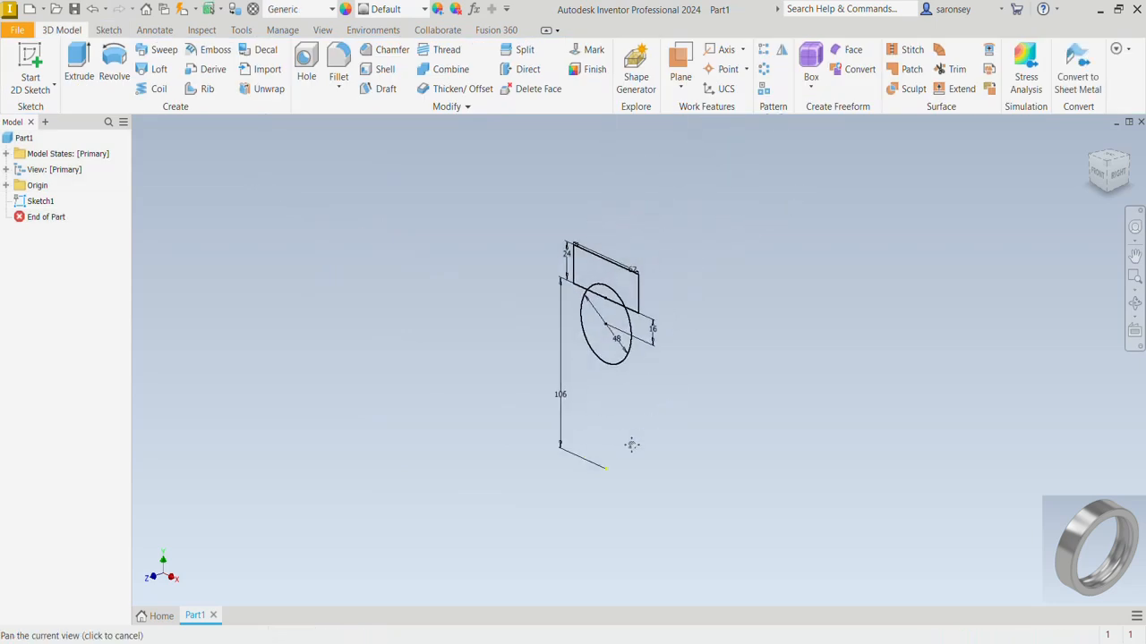
key("Escape")
left_click(115, 61)
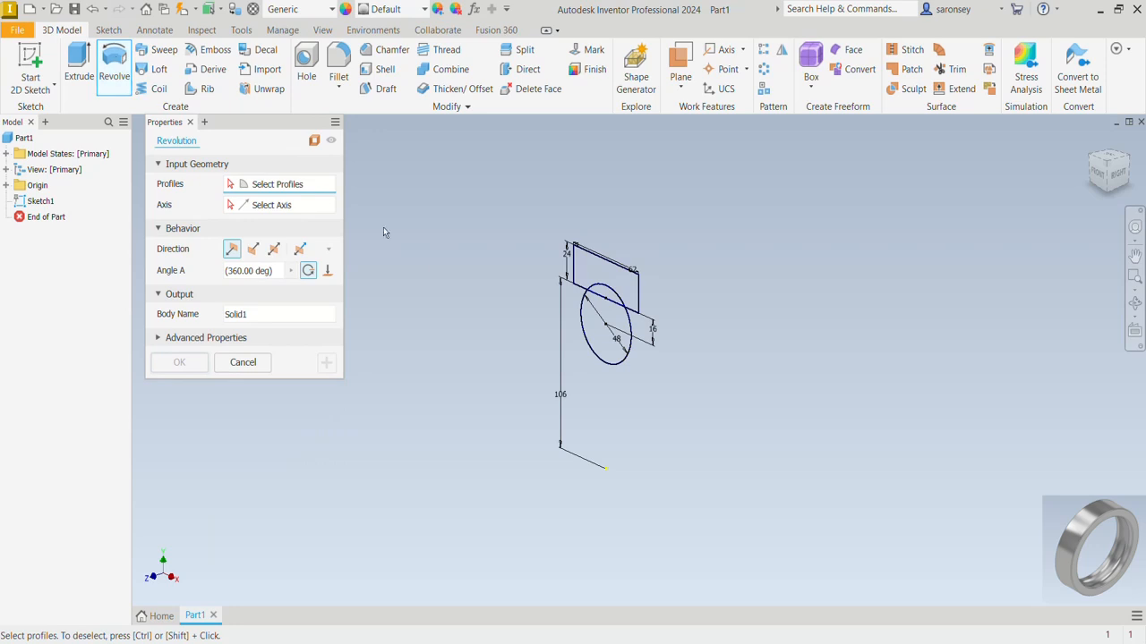
left_click(611, 276)
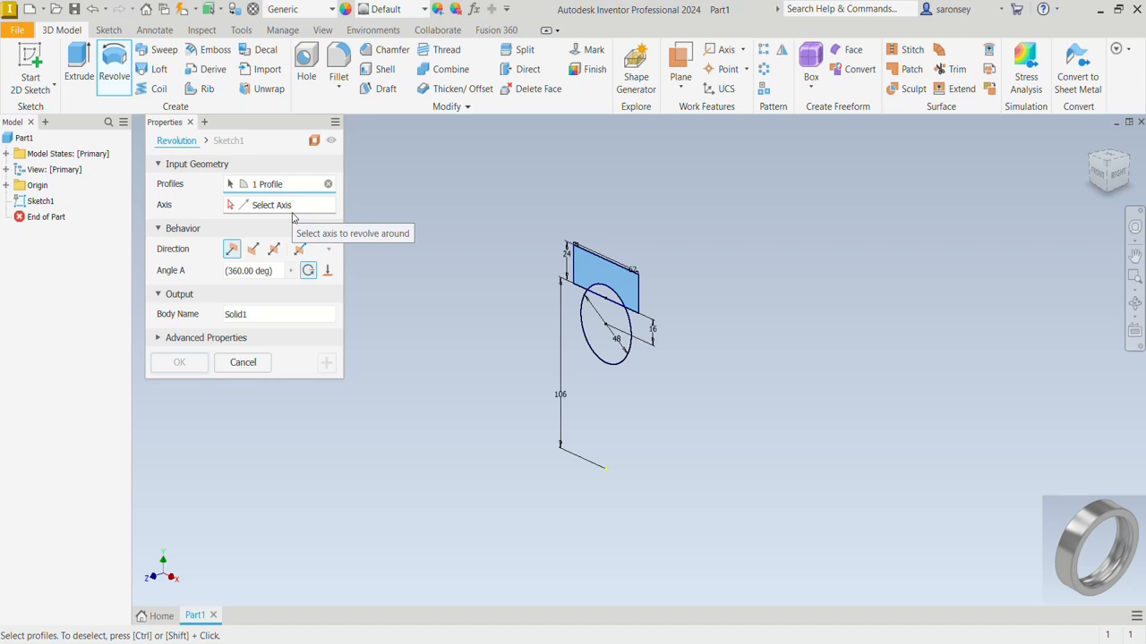
left_click(7, 186)
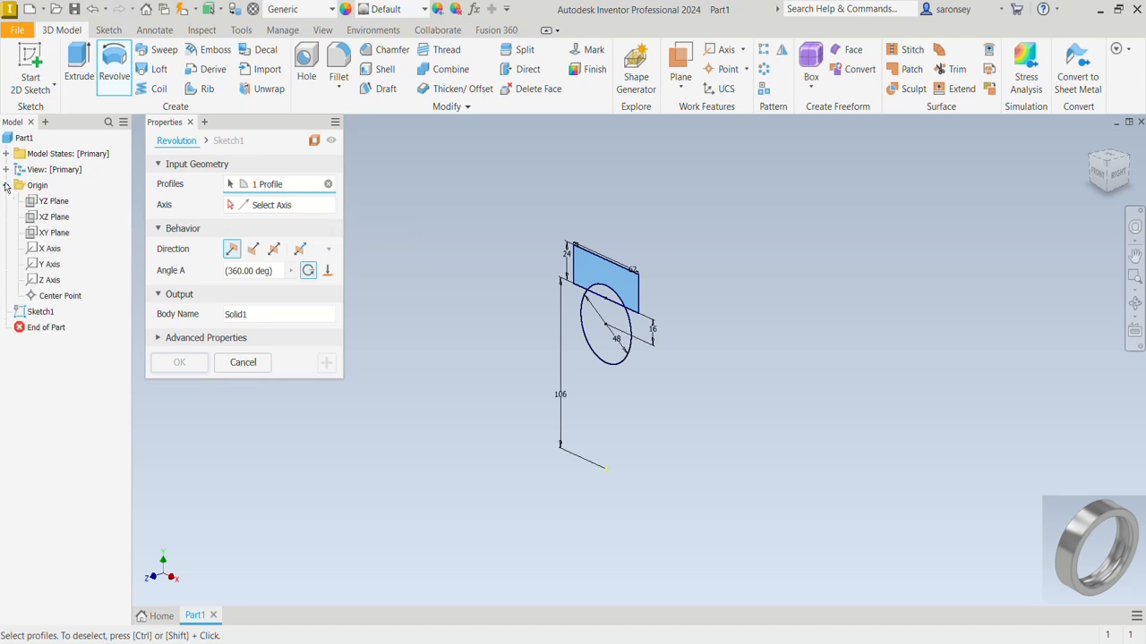
left_click(52, 251)
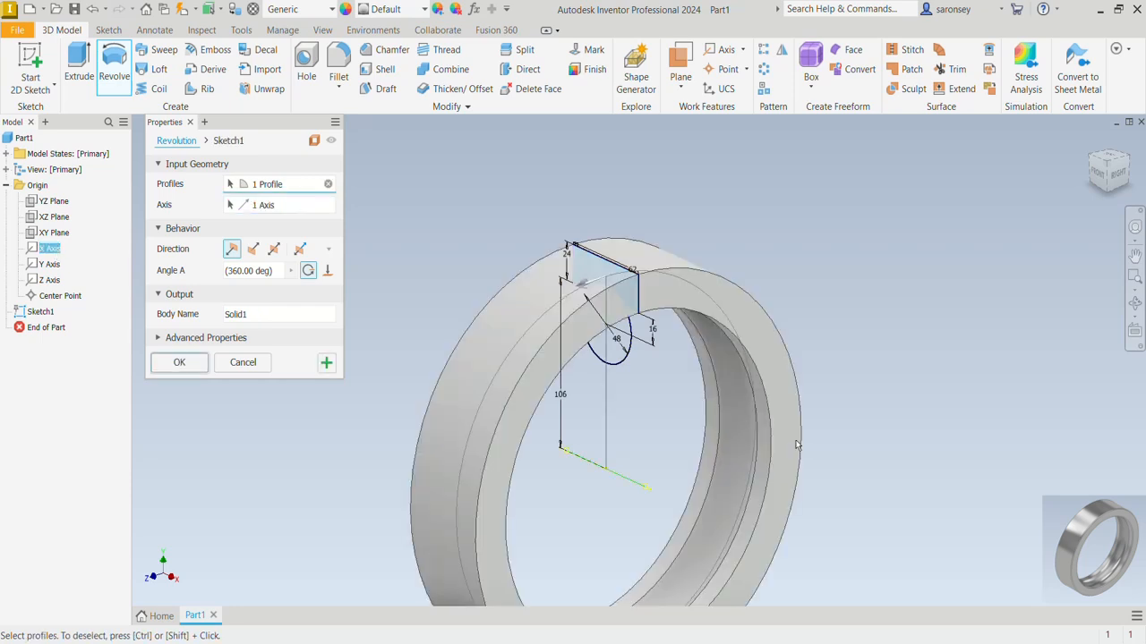
middle_click_drag(832, 439, 849, 317)
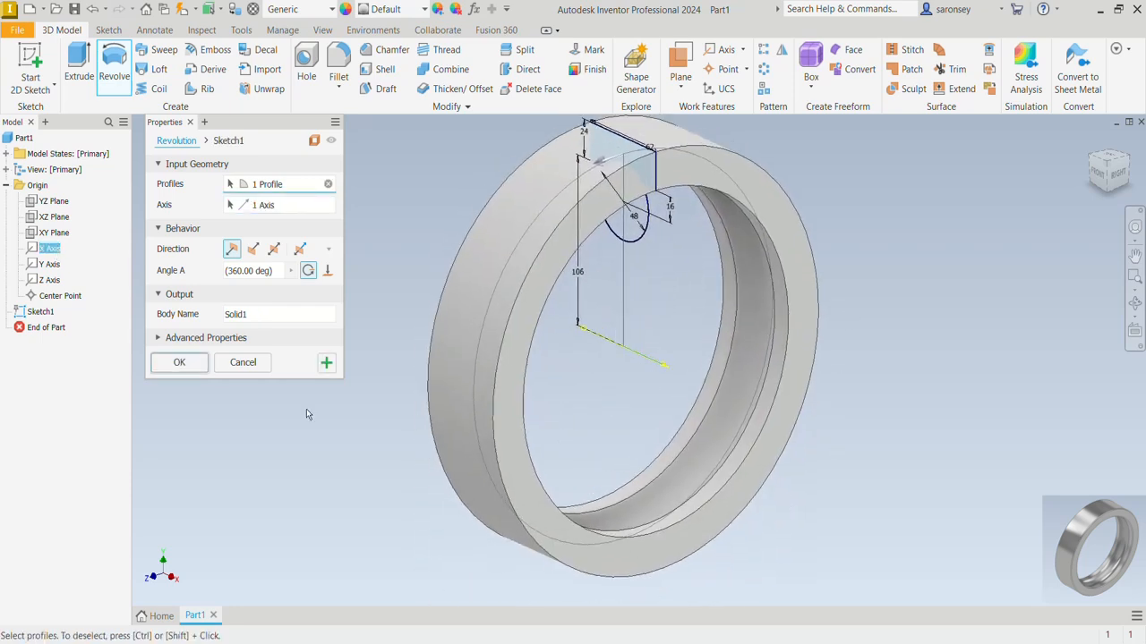
left_click(178, 363)
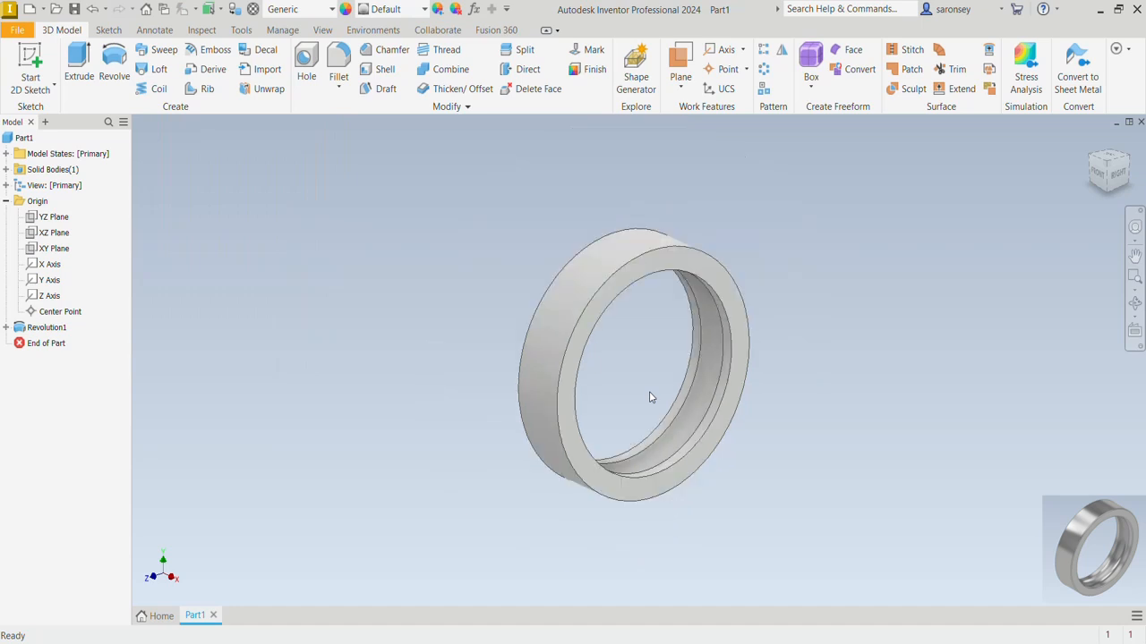
Fillet the outer and inner circular edges on both end faces of the ring with a 2 mm radius
scroll(649, 391, "down", 3)
middle_click_drag(863, 341, 798, 397)
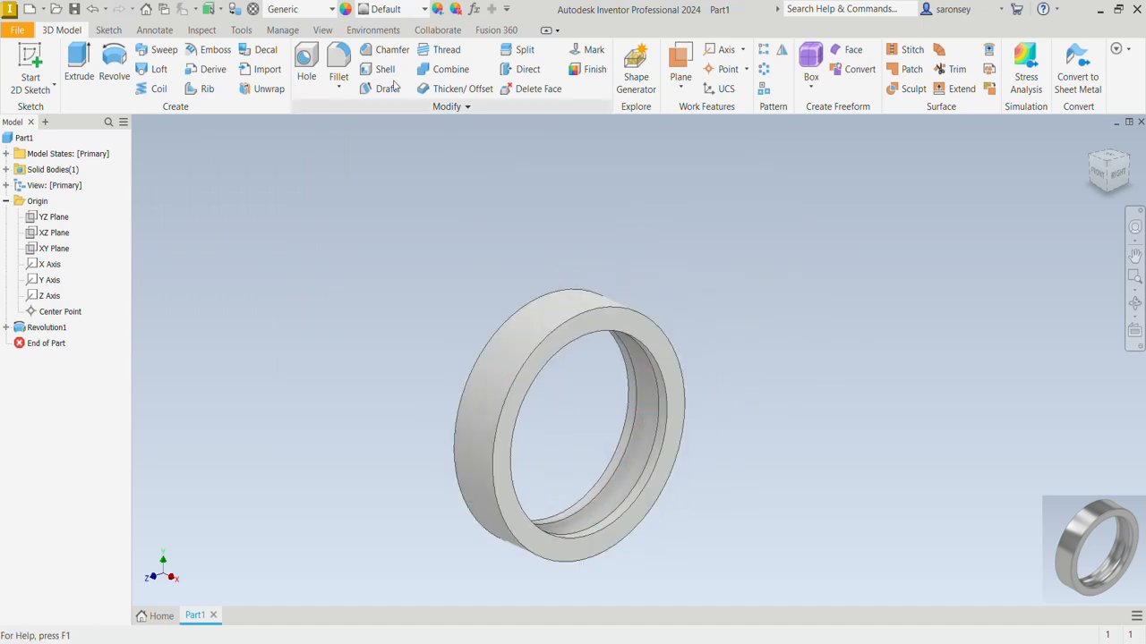
left_click(339, 61)
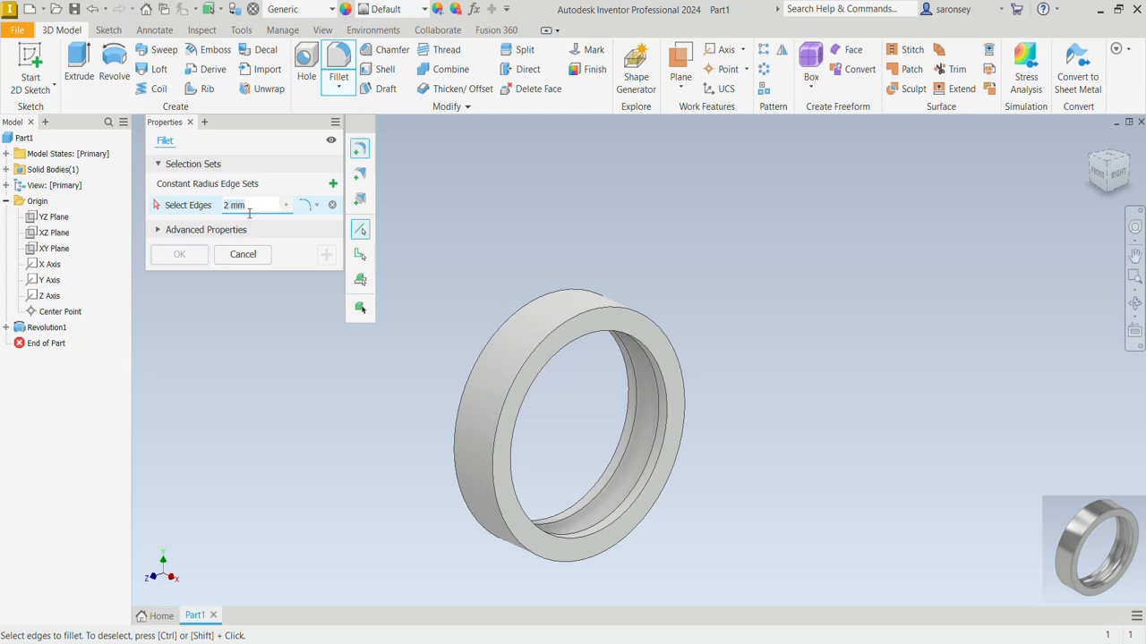
left_click(541, 338)
left_click(553, 356)
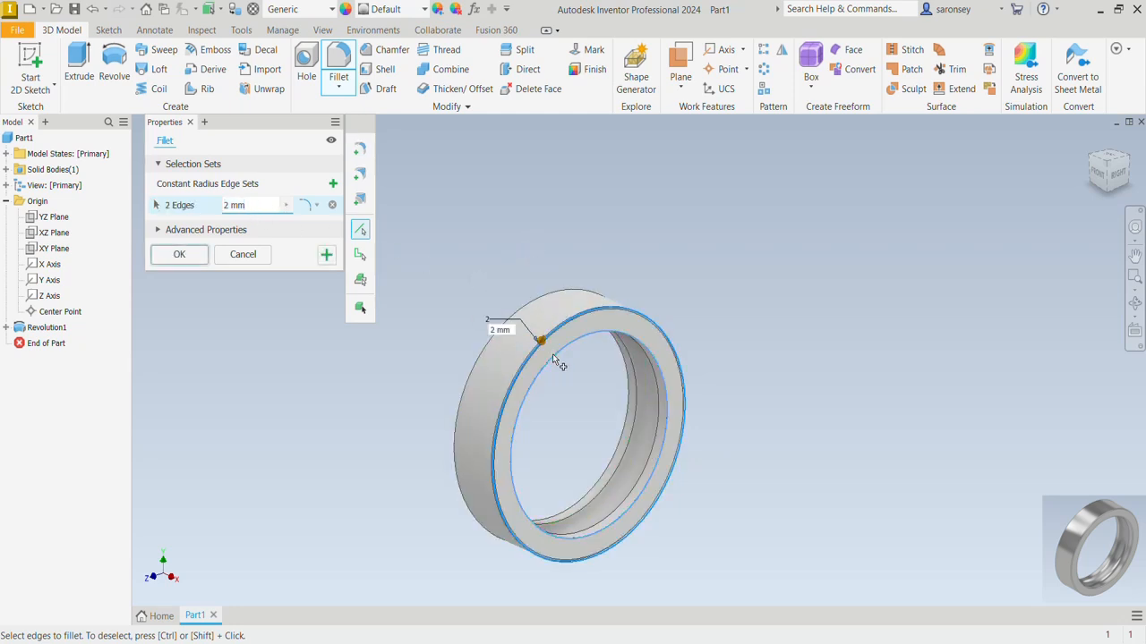
middle_click_drag(365, 387, 489, 367, "shift")
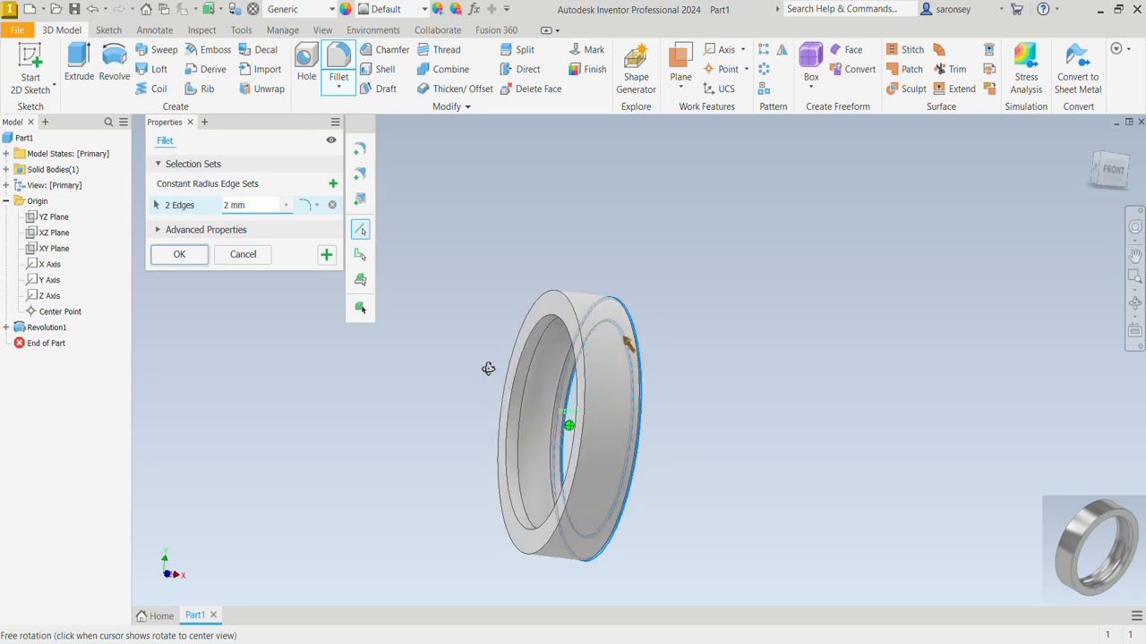
left_click(579, 320)
left_click(556, 320)
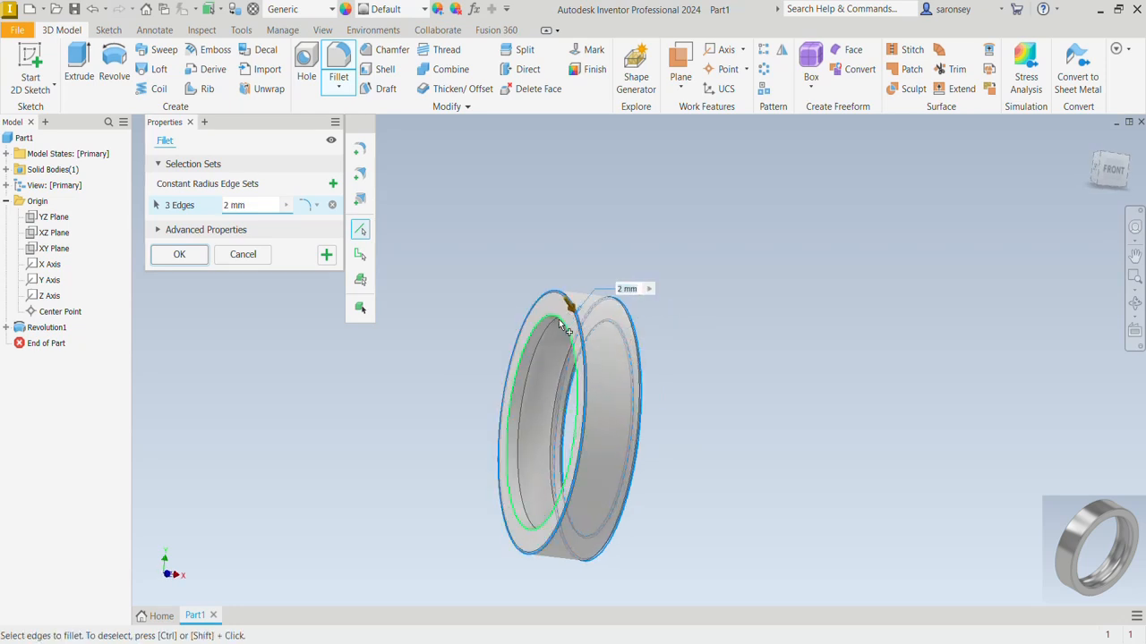
left_click(179, 256)
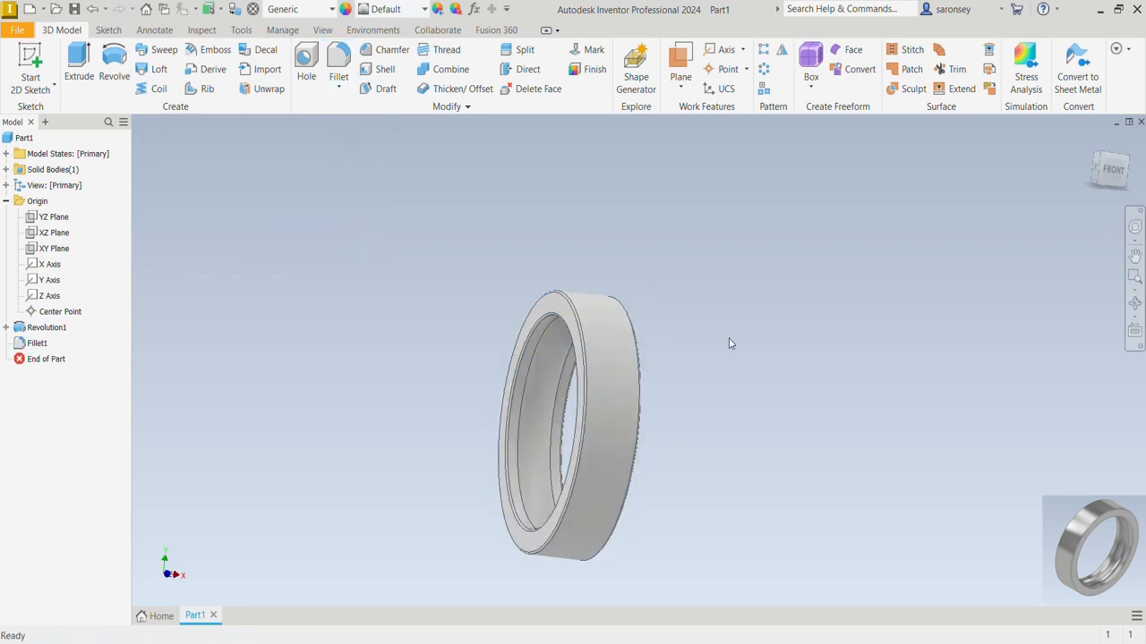
Apply the Honed appearance to the ring and save the part as 1. OUTER BRACE
middle_click_drag(729, 338, 617, 326, "shift")
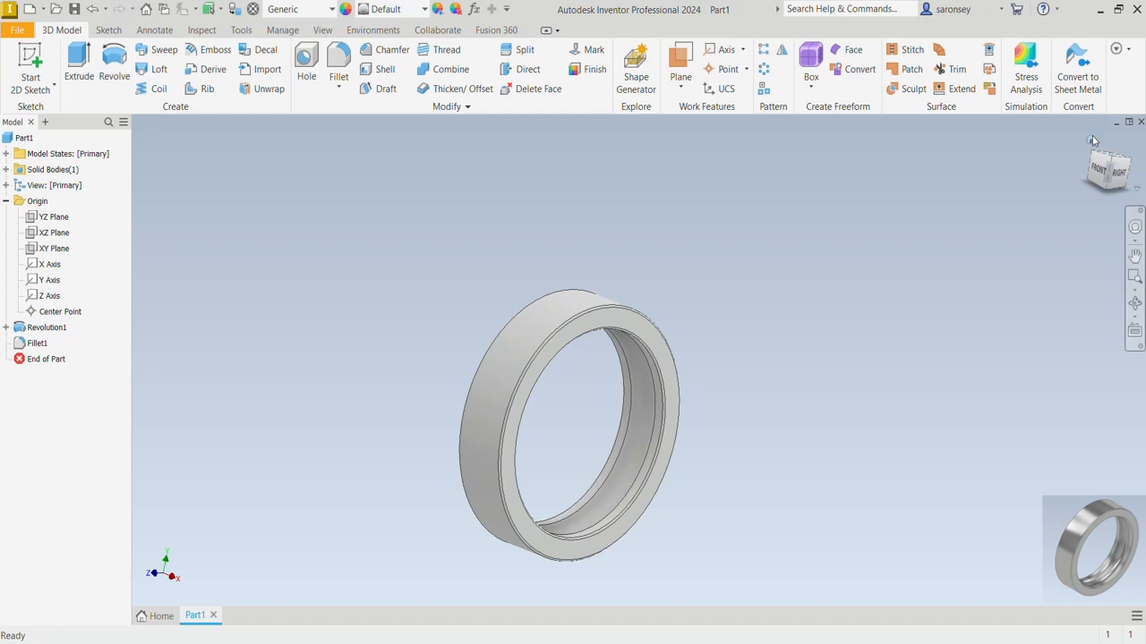
left_click(1091, 140)
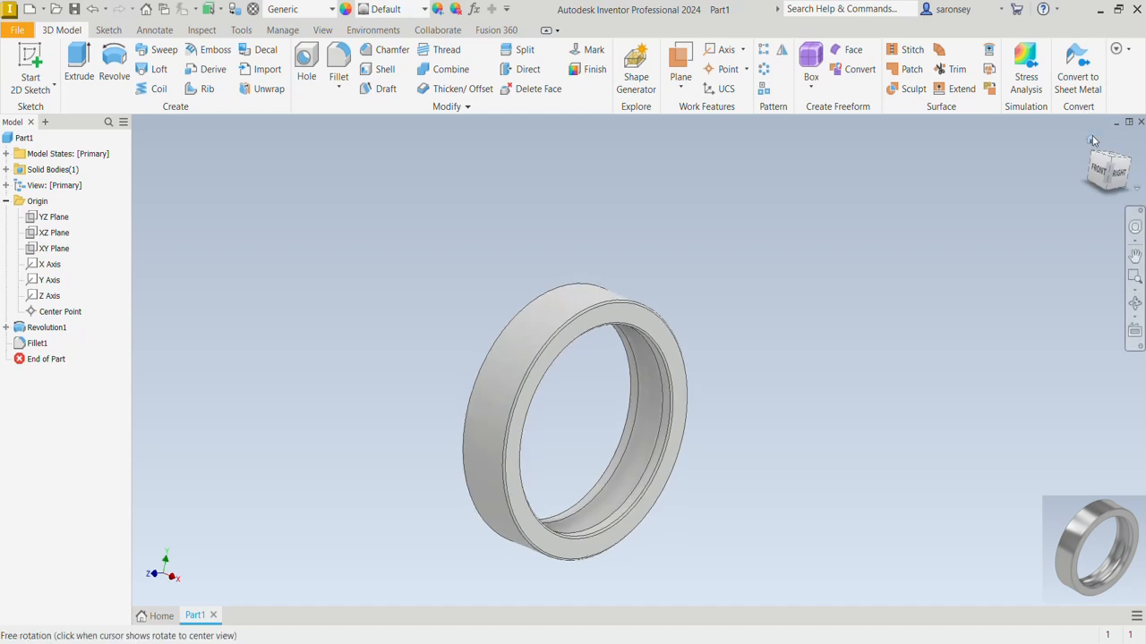
left_click(424, 9)
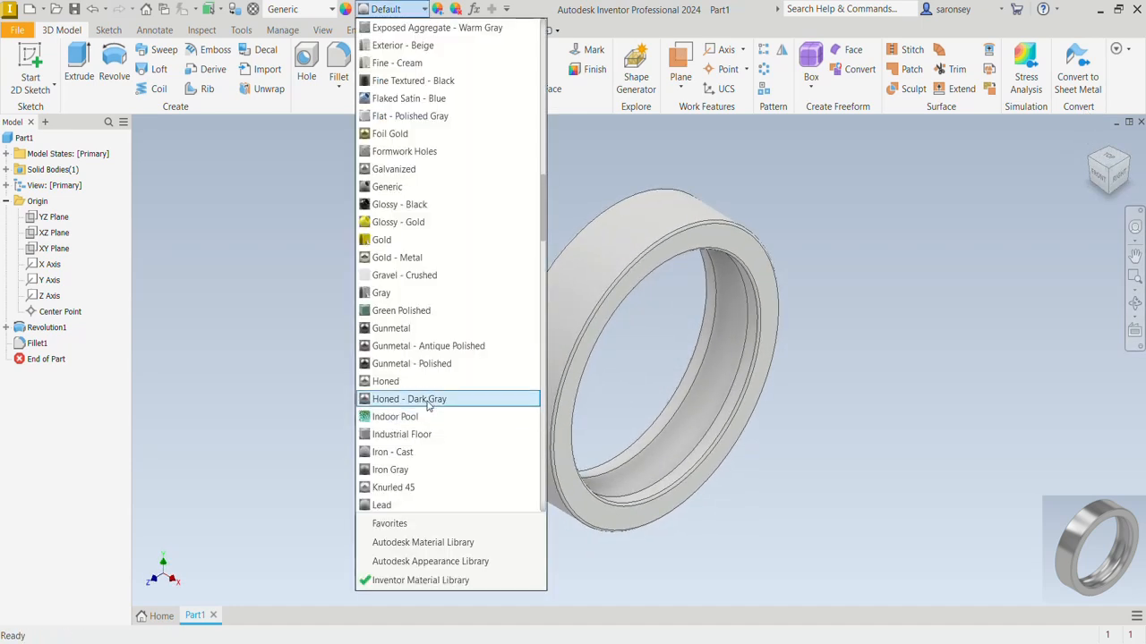
left_click(424, 380)
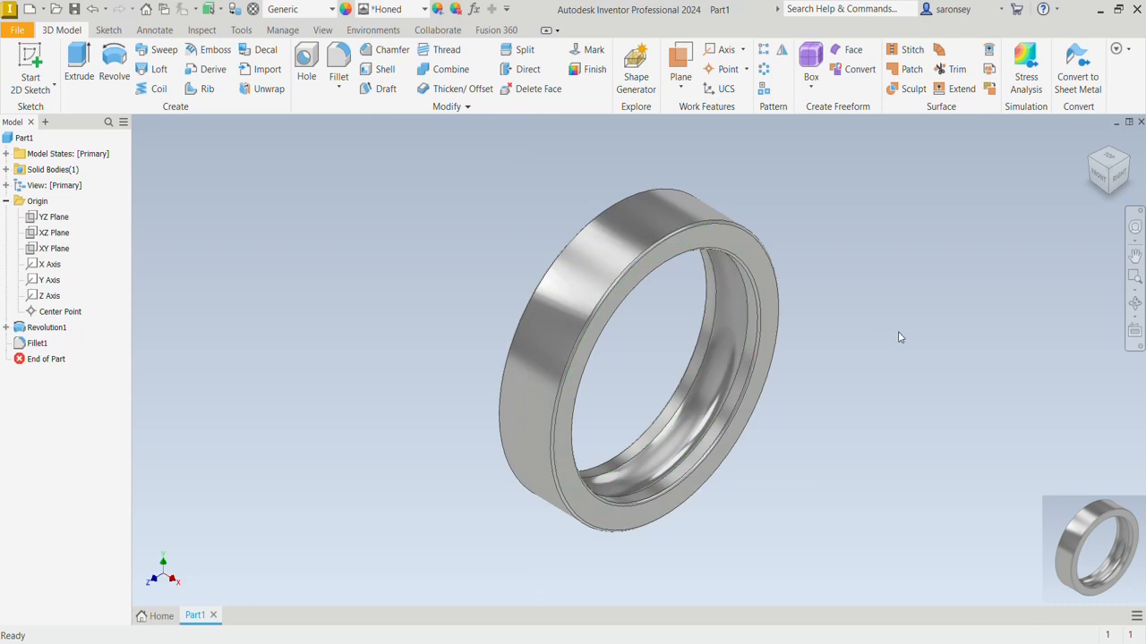
left_click(74, 9)
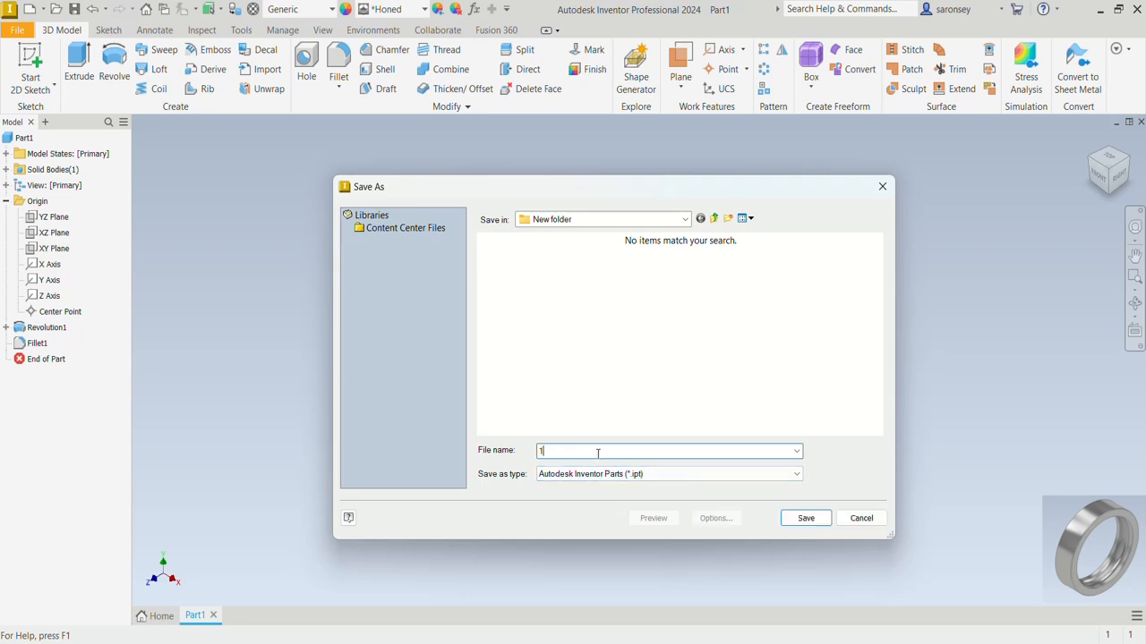
type("1. OUTER BRA")
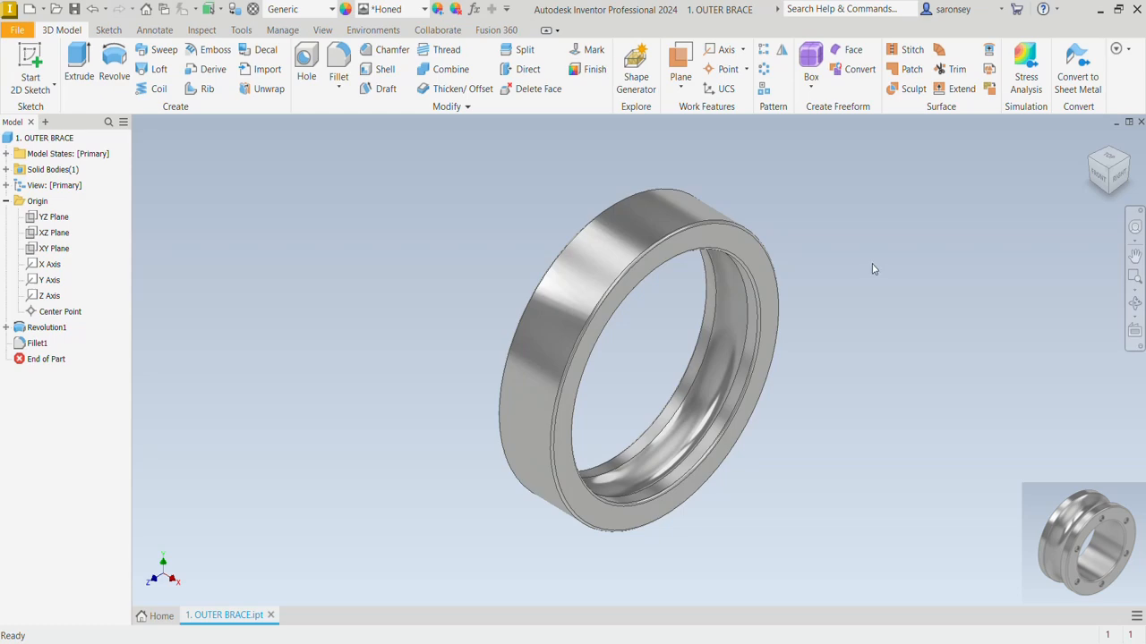
Create a new part from the metric Standard (mm).ipt template and start a 2D sketch on the XY plane
left_click(30, 9)
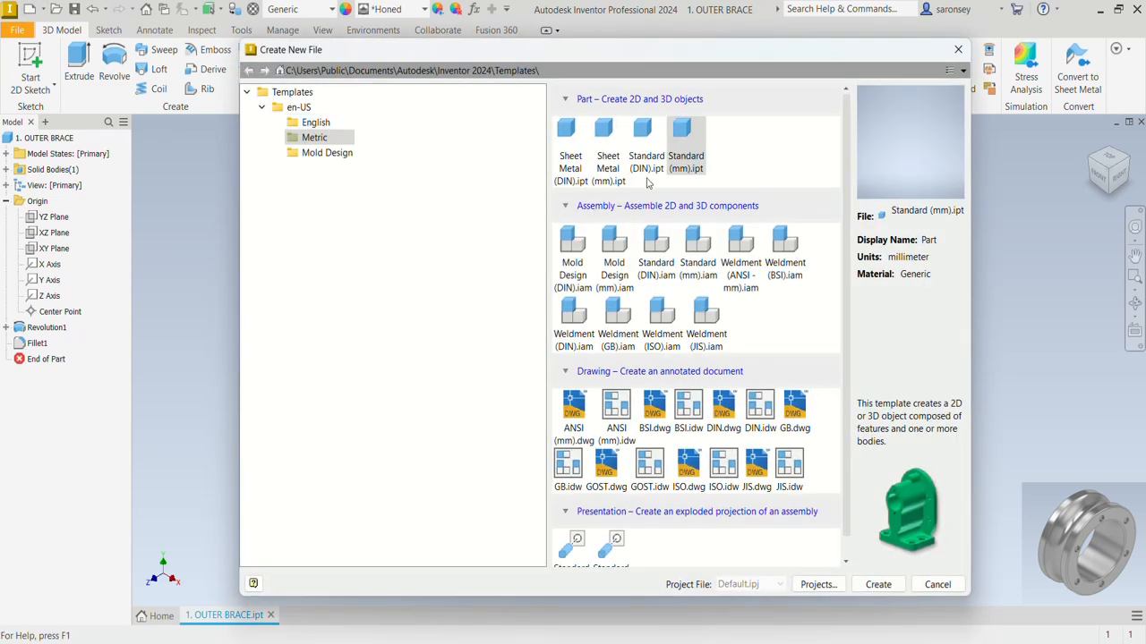
left_click(685, 150)
left_click(878, 585)
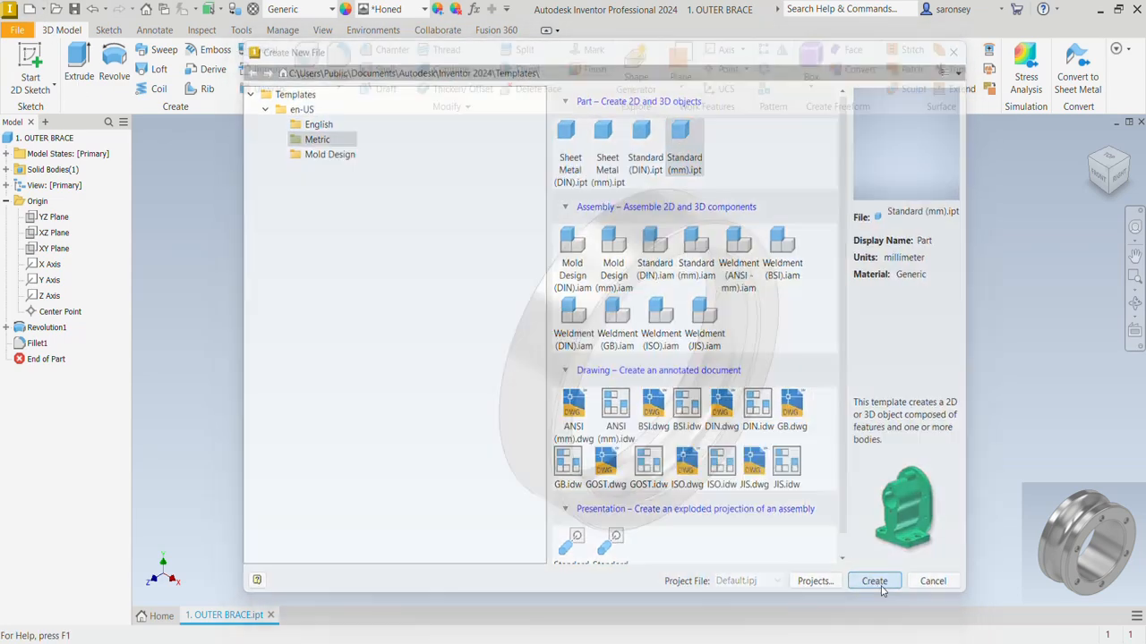
left_click(30, 58)
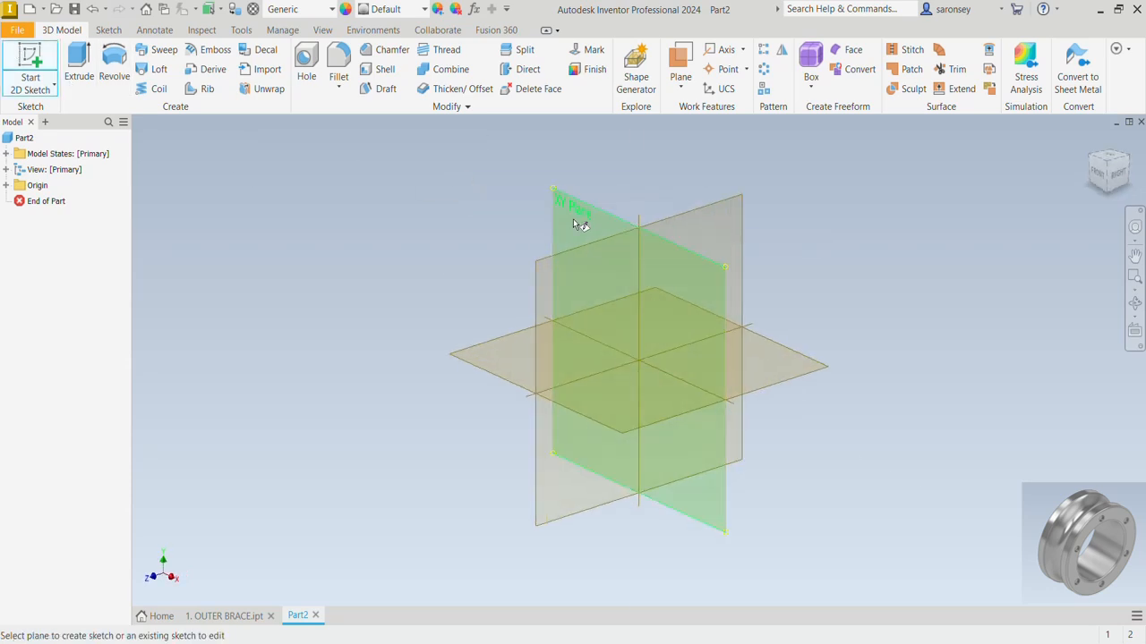
left_click(572, 220)
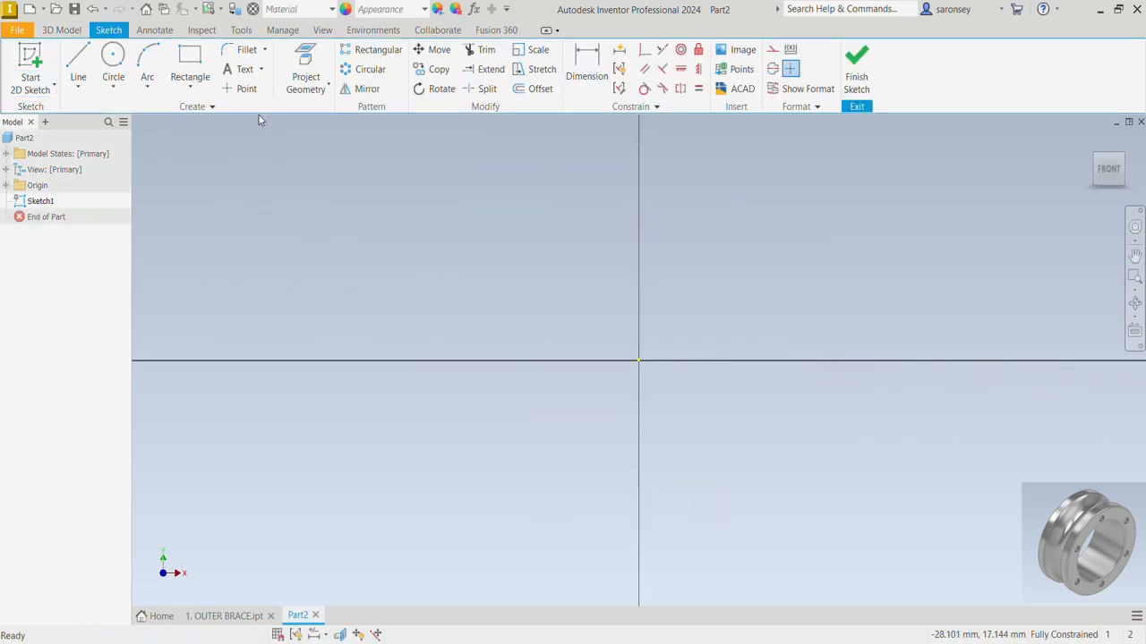
Sketch a two-point rectangle about 12 mm wide above the origin, spanning the vertical axis
left_click(190, 68)
middle_click_drag(665, 283, 631, 353)
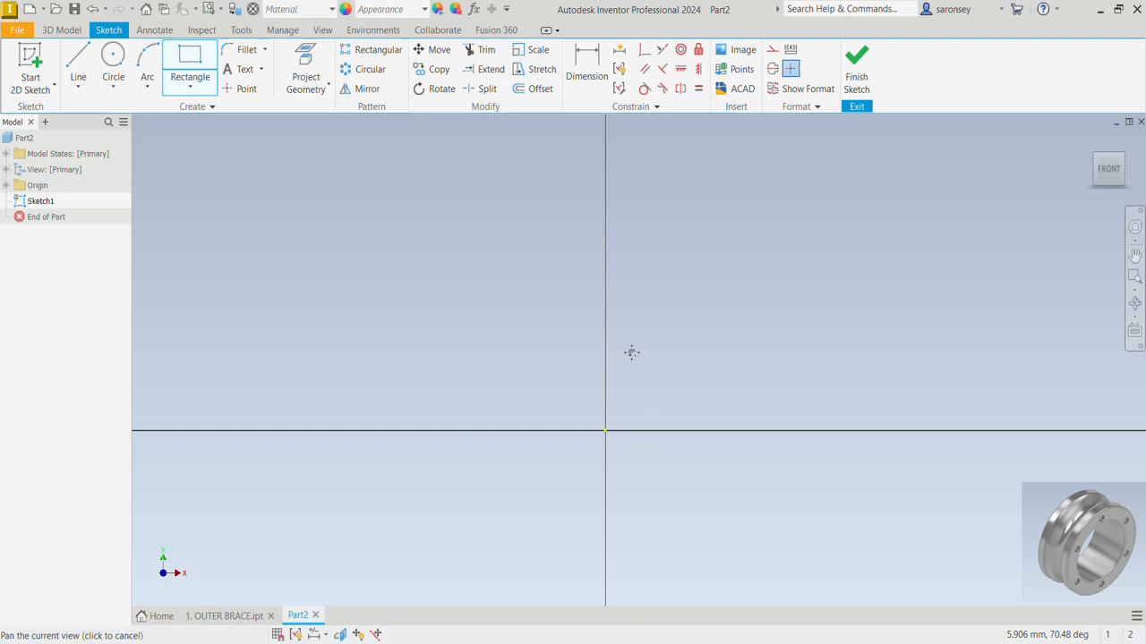
left_click(535, 183)
left_click(697, 246)
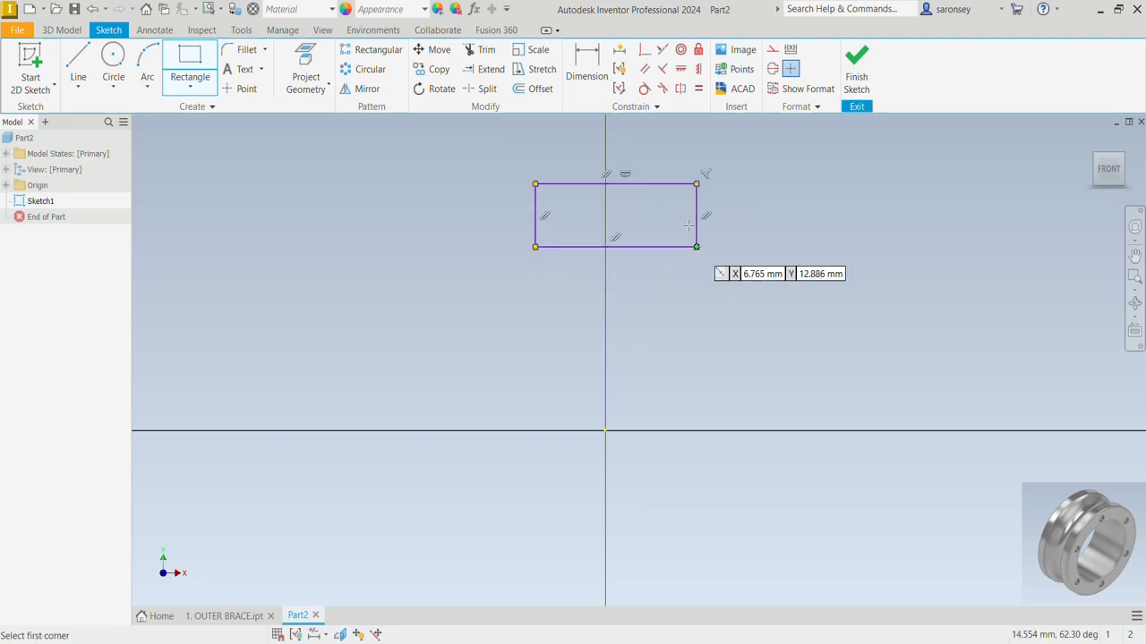
Dimension the rectangle's upper edge as 62 mm
left_click(586, 67)
left_click(591, 184)
left_click(595, 172)
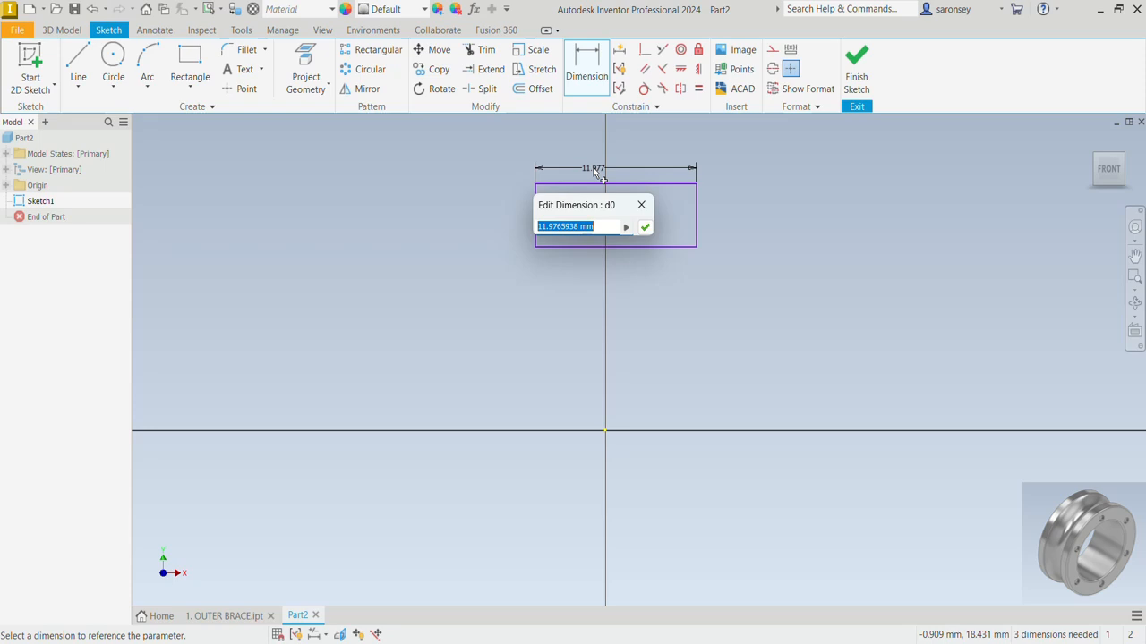
type("6")
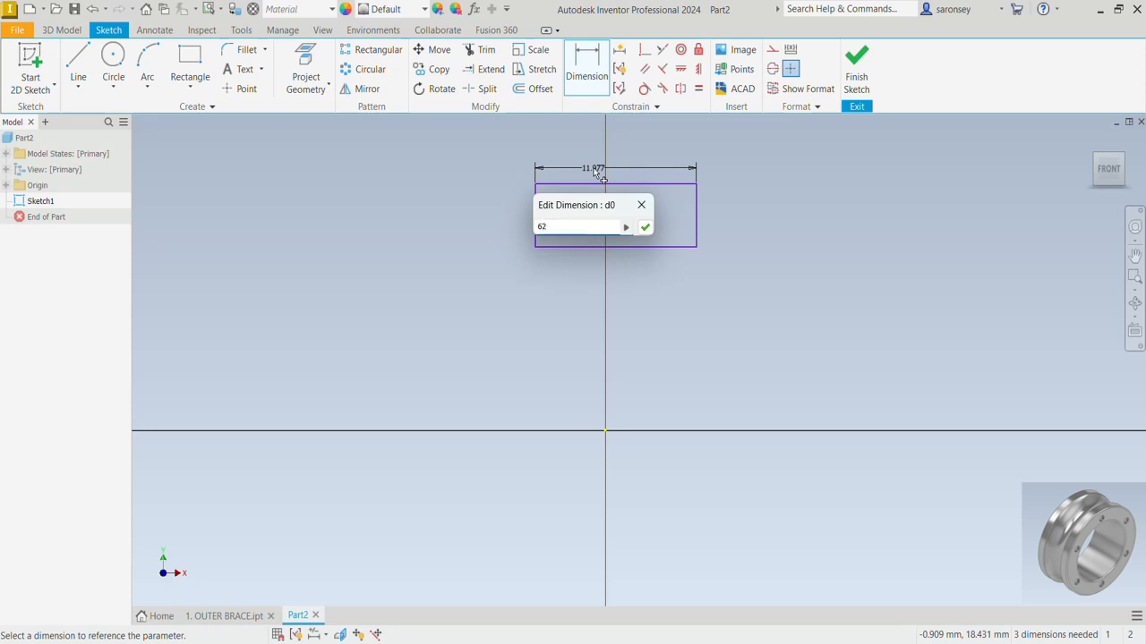
type("2")
key("Return")
scroll(598, 173, "up", 4)
middle_click_drag(619, 170, 526, 455)
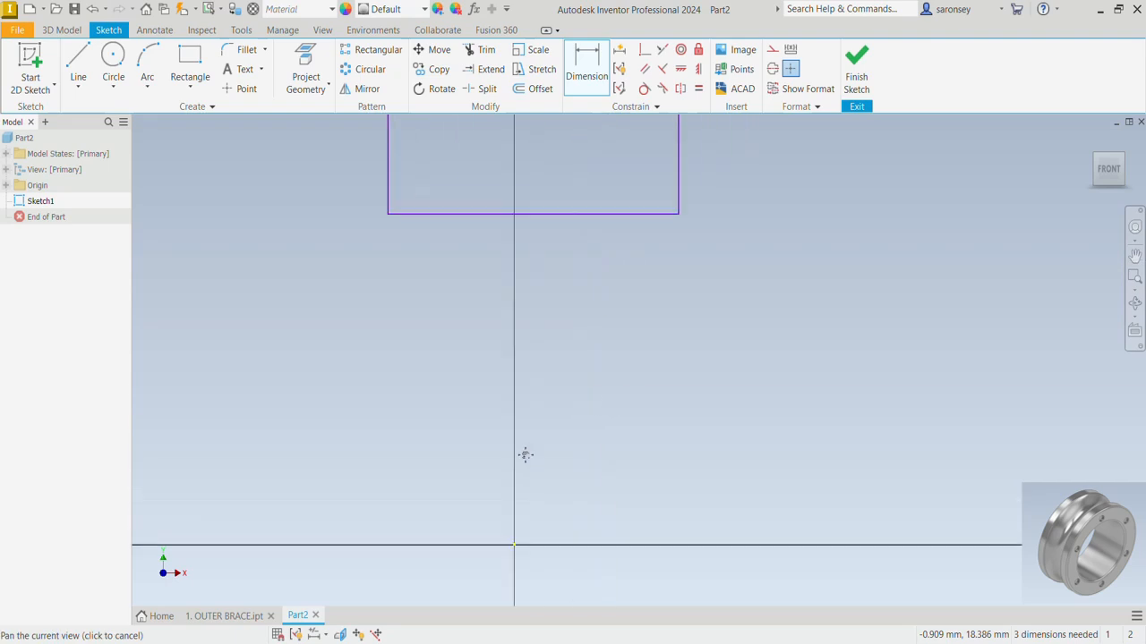
scroll(533, 448, "up", 2)
middle_click_drag(545, 387, 624, 358)
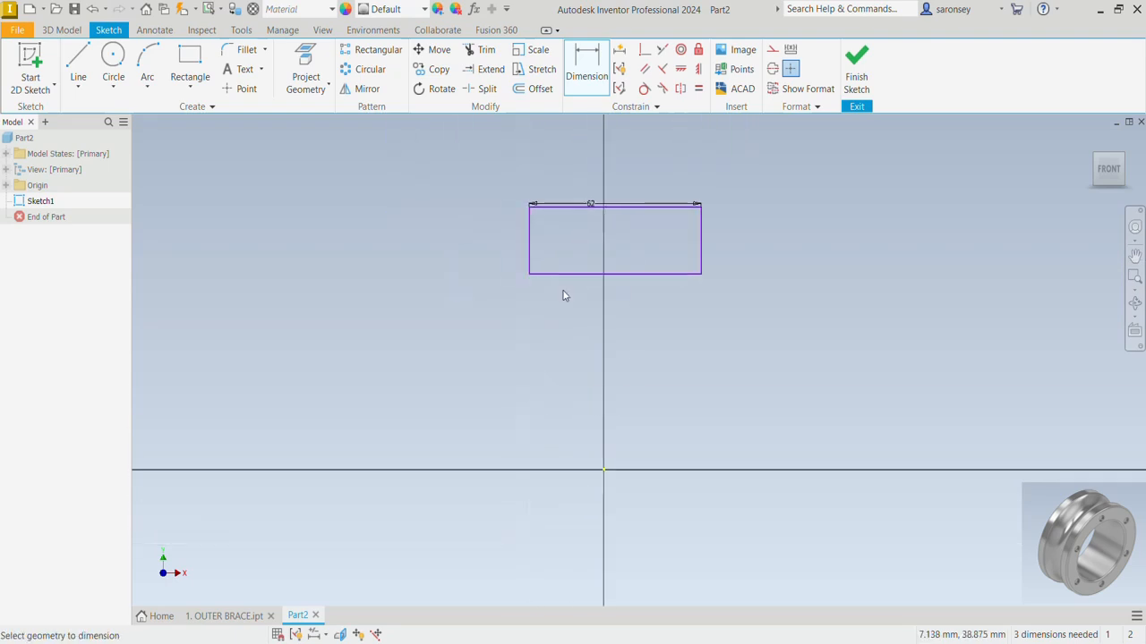
Dimension the rectangle's side edge as 24 mm
left_click(529, 232)
left_click(513, 233)
type("24")
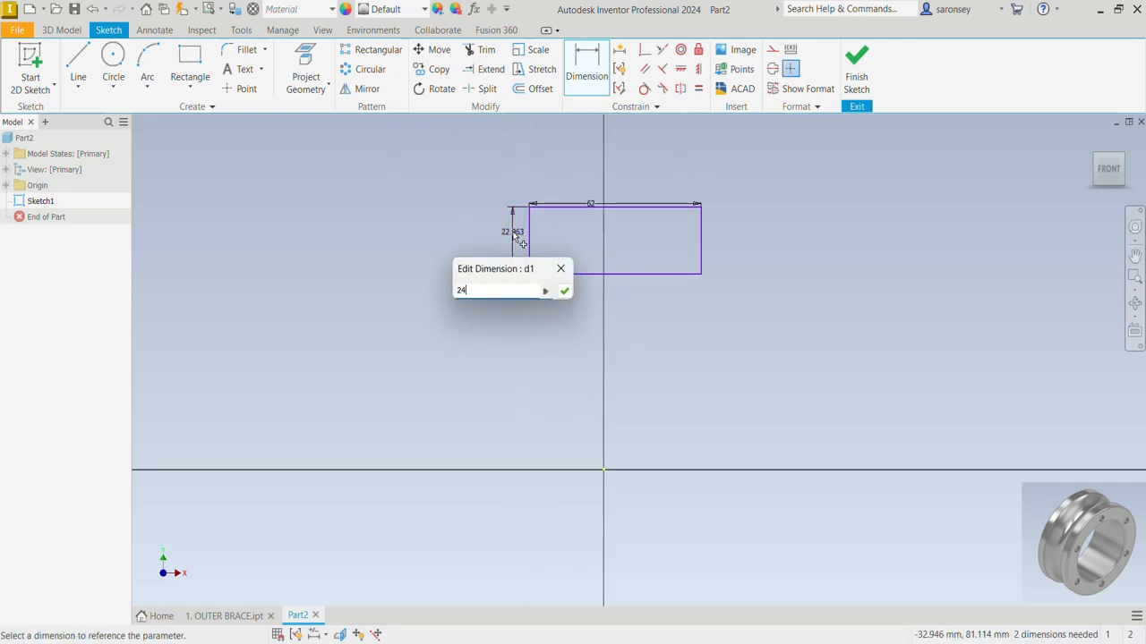
key("Return")
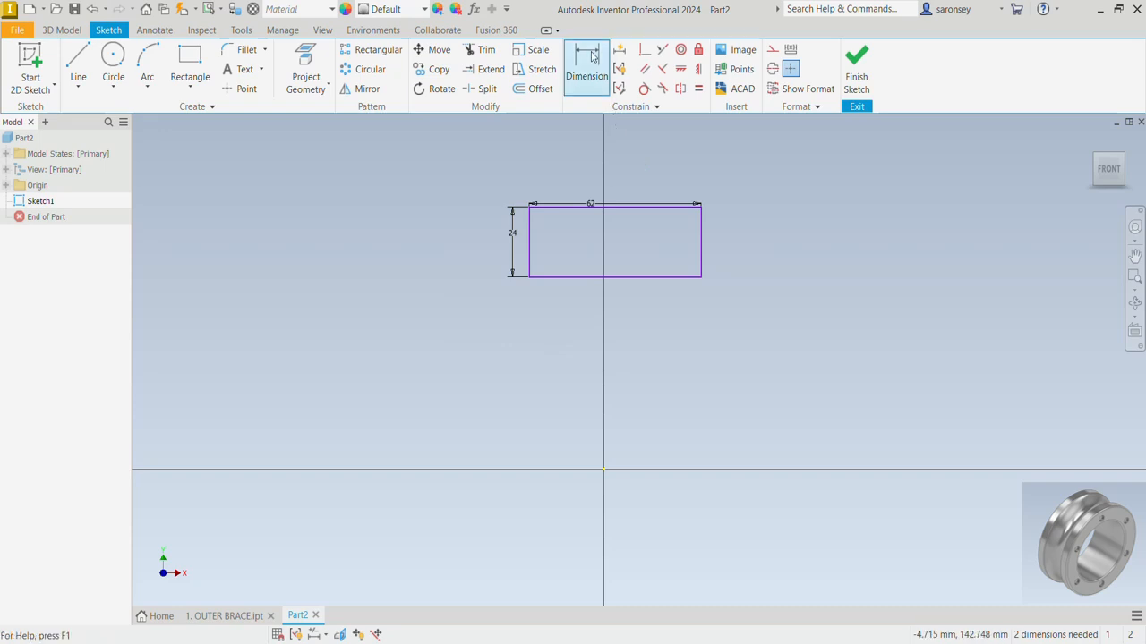
Dimension the distance from the rectangle's lower edge to the origin as 50 mm
left_click(597, 276)
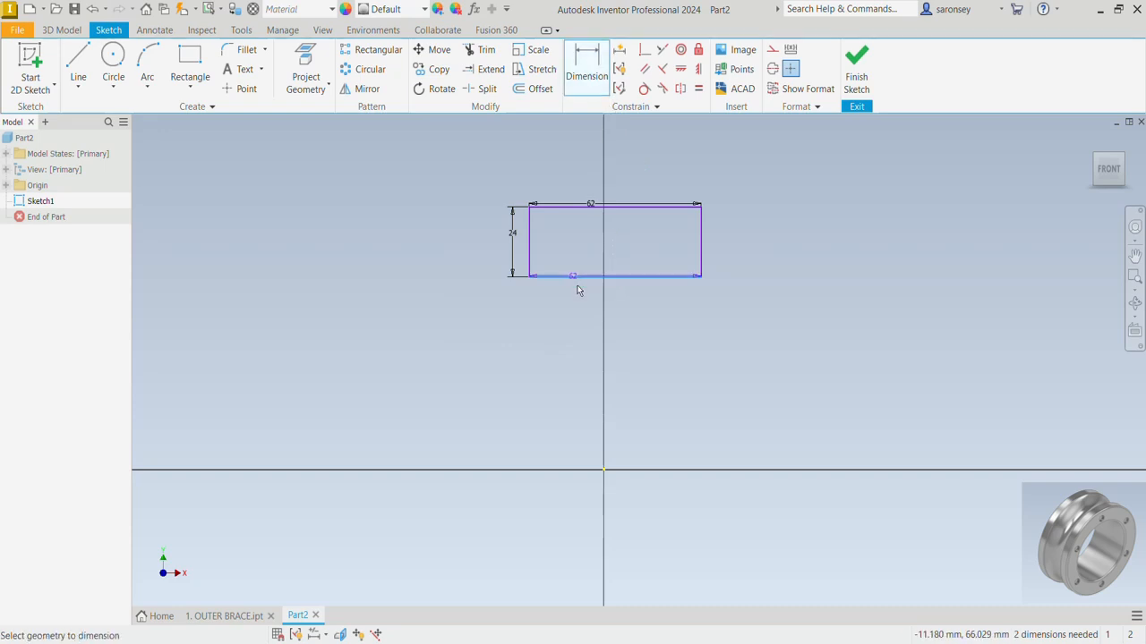
left_click(603, 471)
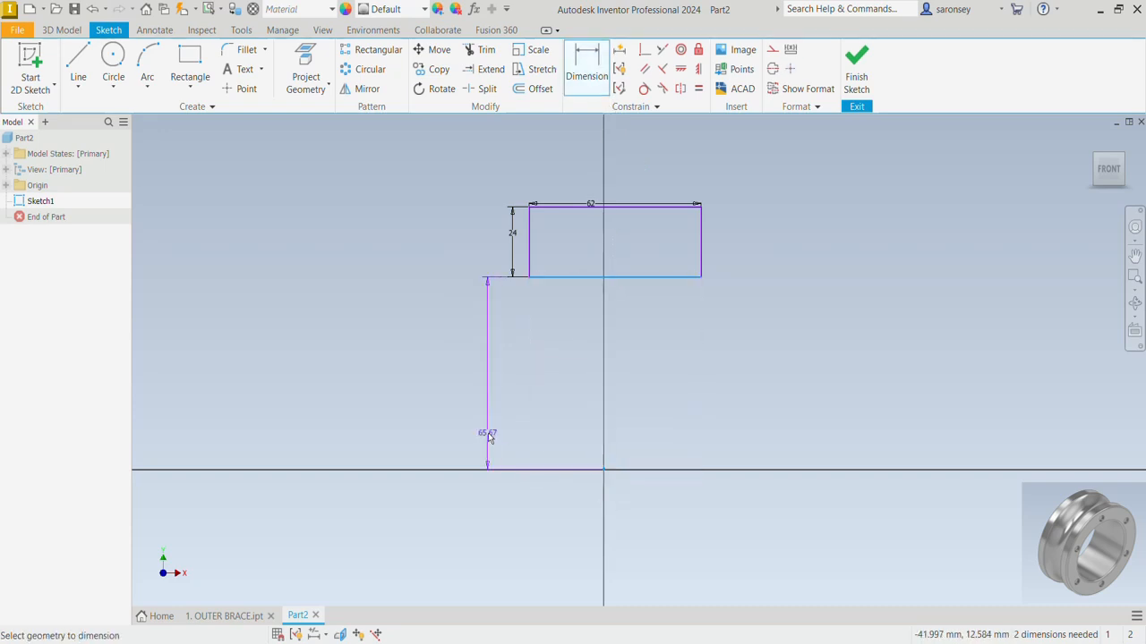
left_click(501, 362)
type("50")
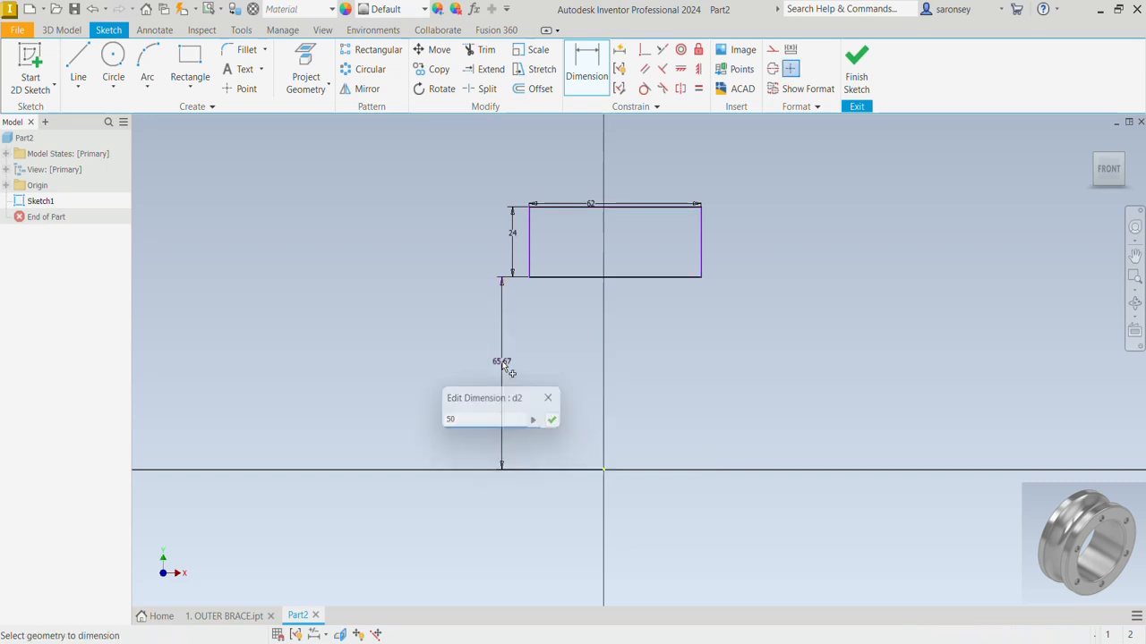
key("Return")
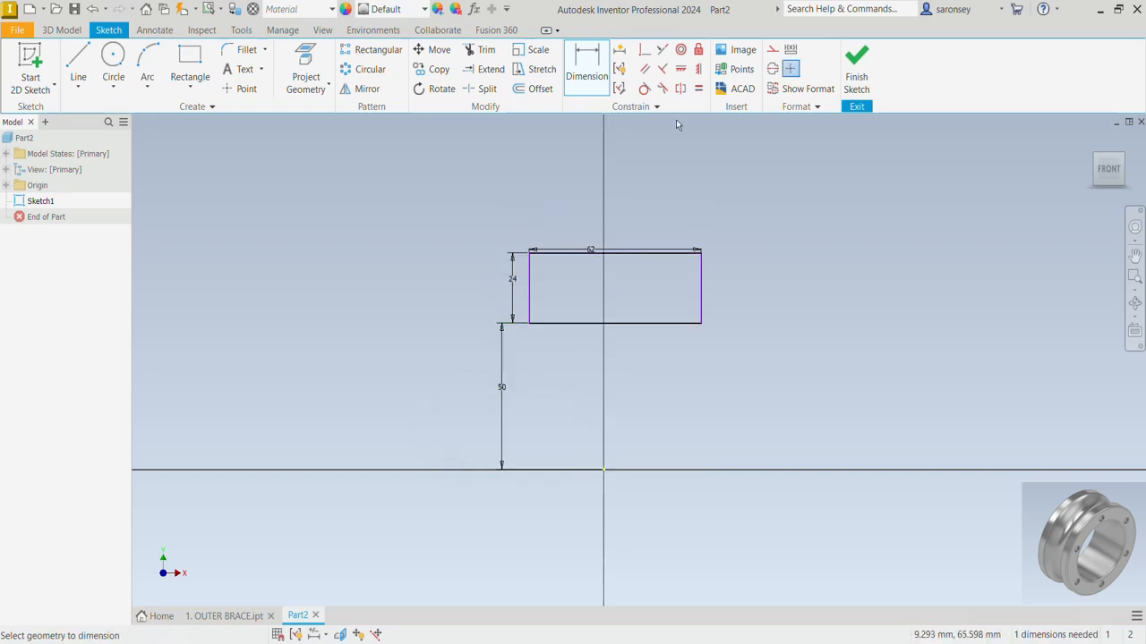
Align the midpoint of the rectangle's lower edge with the origin using a vertical constraint
left_click(614, 324)
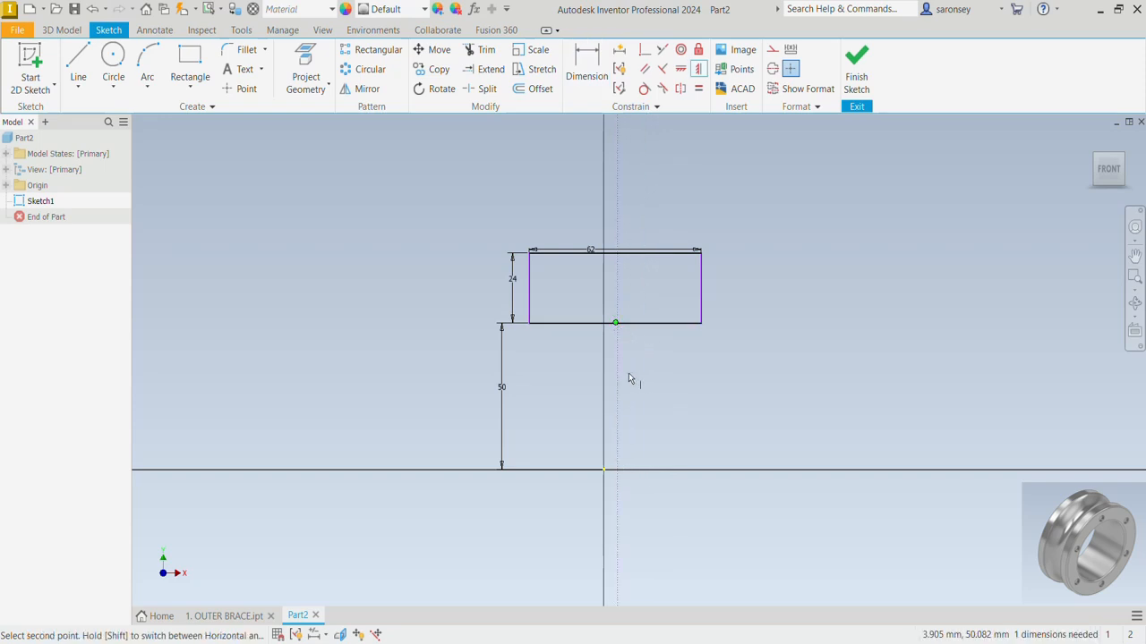
left_click(603, 469)
right_click(801, 248)
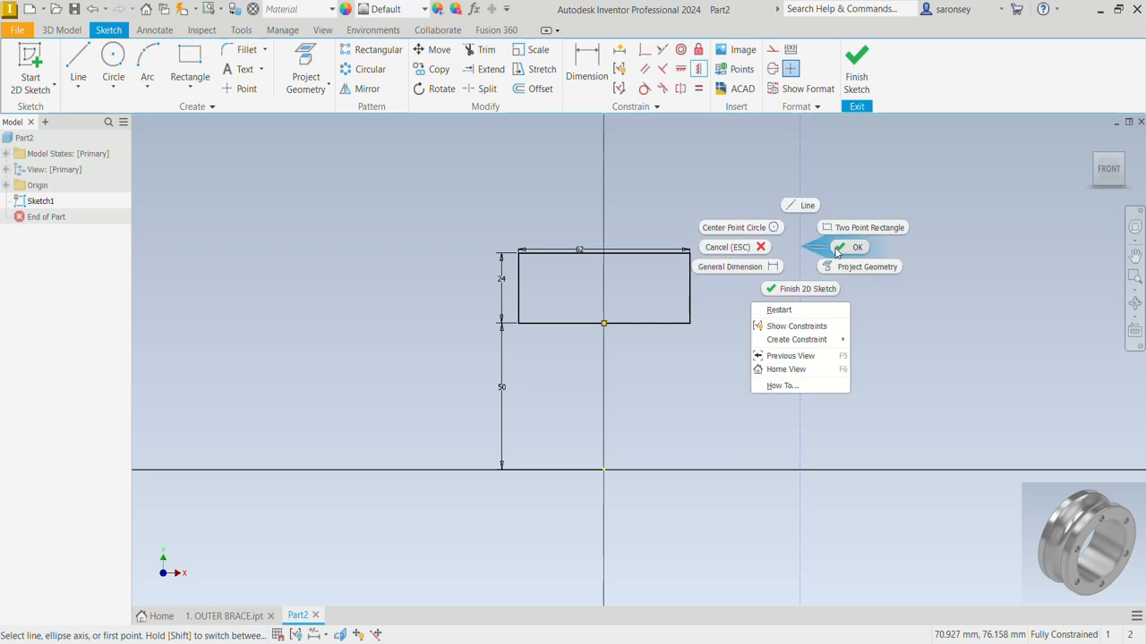
left_click(835, 253)
Sketch a 48 mm diameter centre-point circle above the rectangle, near the vertical axis
middle_click_drag(834, 248, 790, 350)
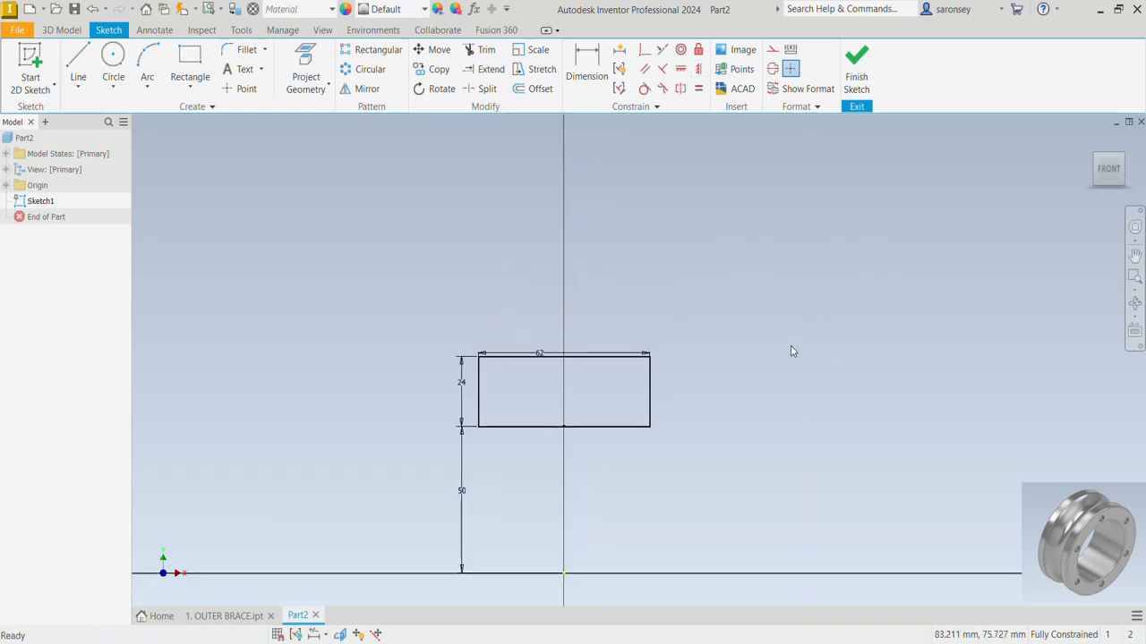
left_click(116, 60)
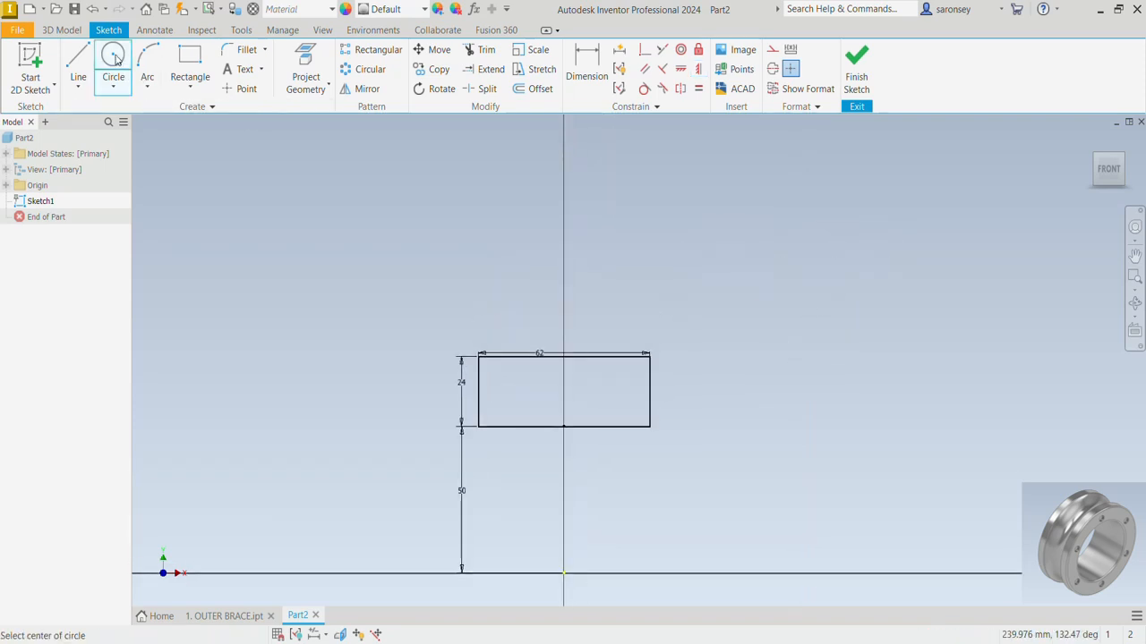
left_click(548, 244)
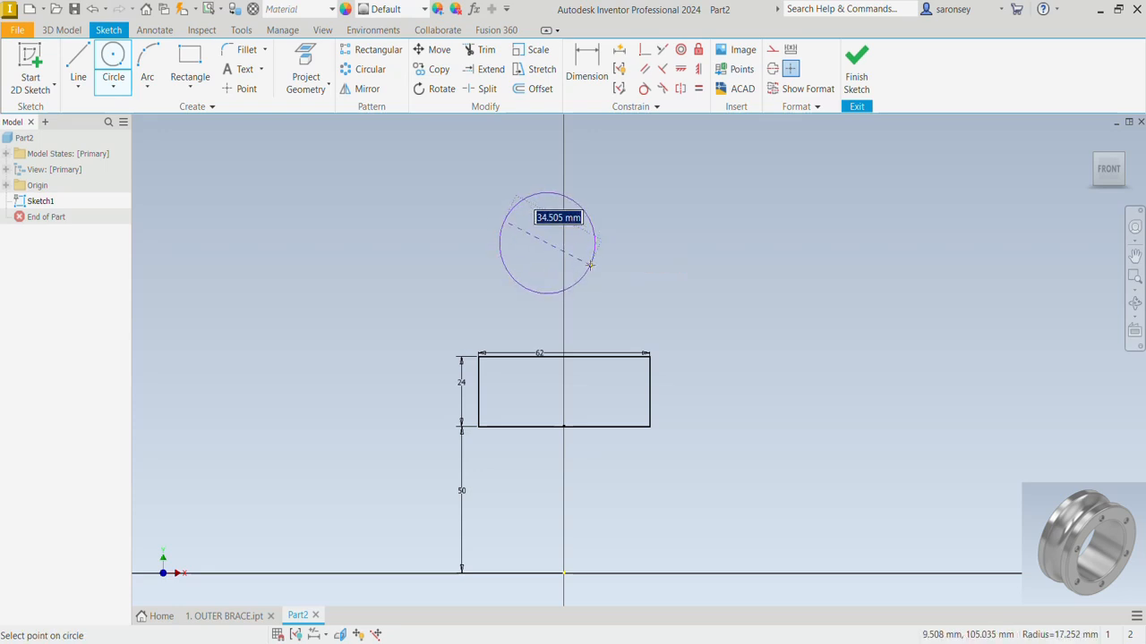
type("48")
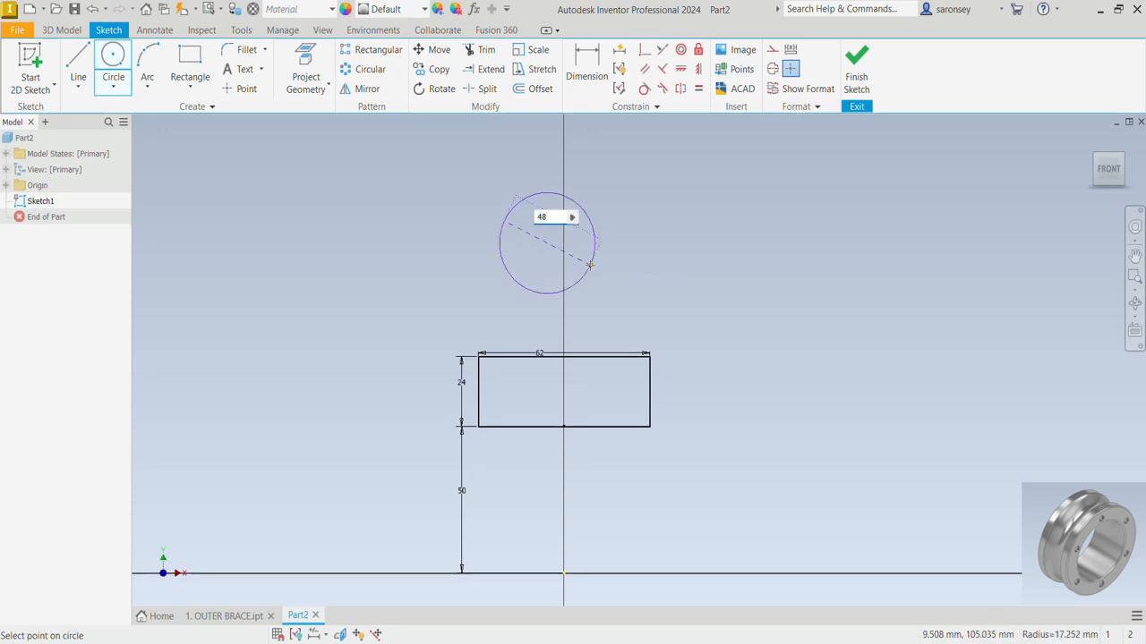
key("Return")
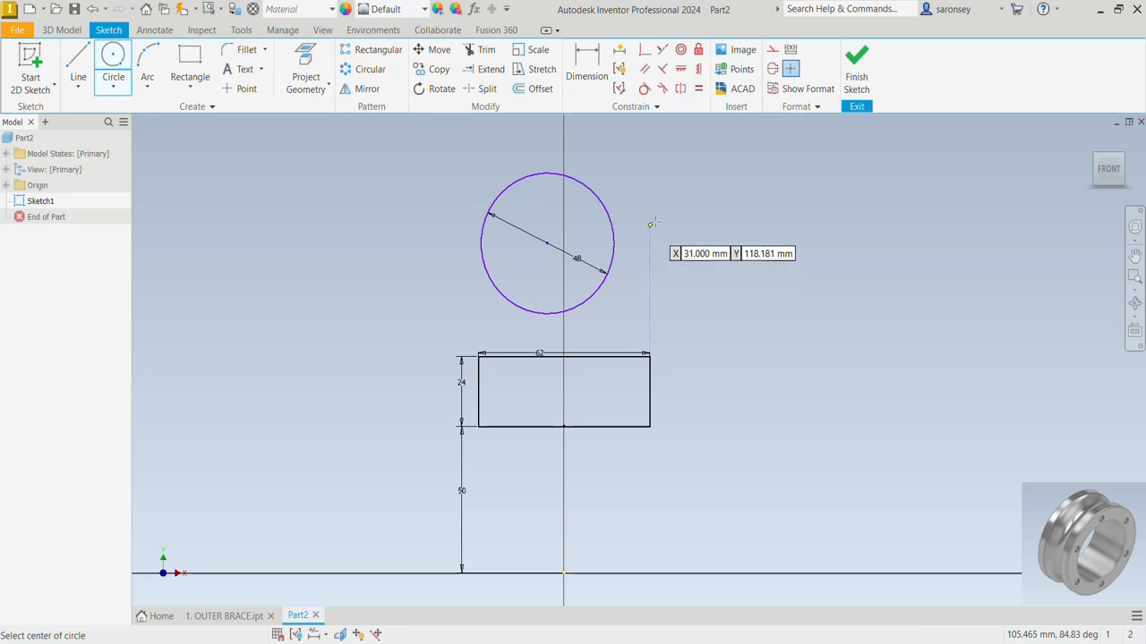
right_click(679, 188)
left_click(686, 168)
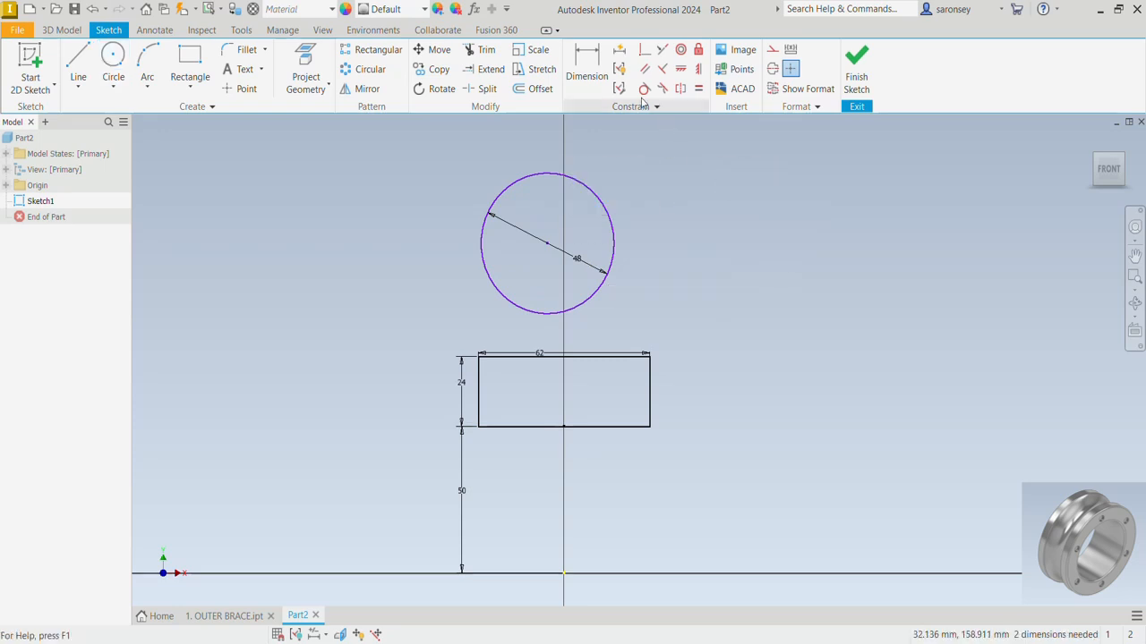
Constrain the circle's centre vertically in line with the origin
left_click(700, 72)
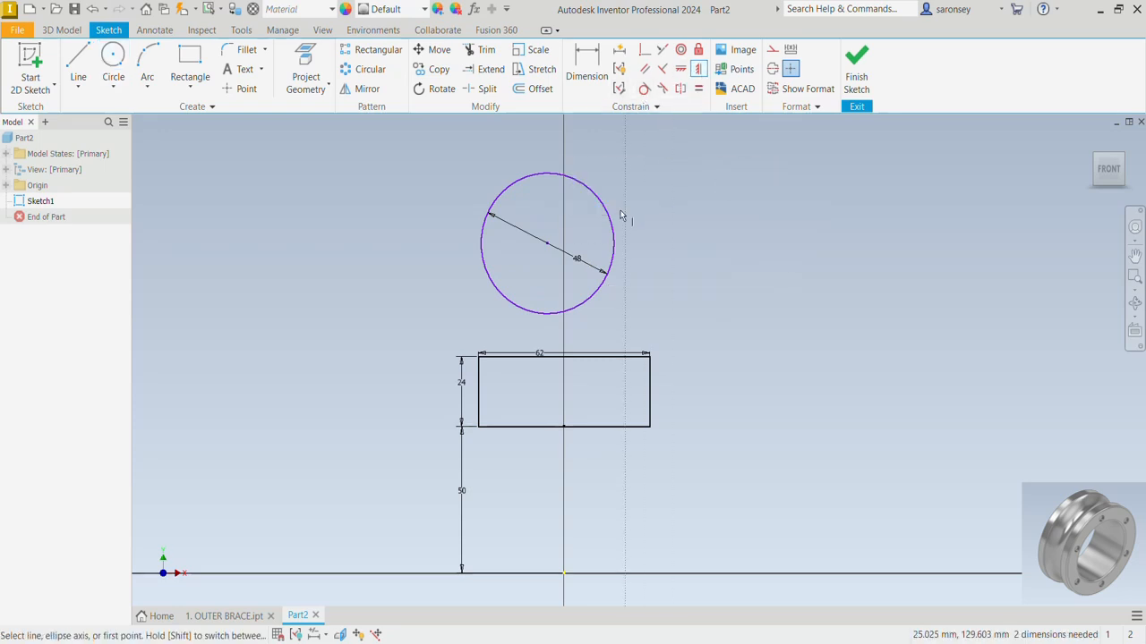
left_click(548, 246)
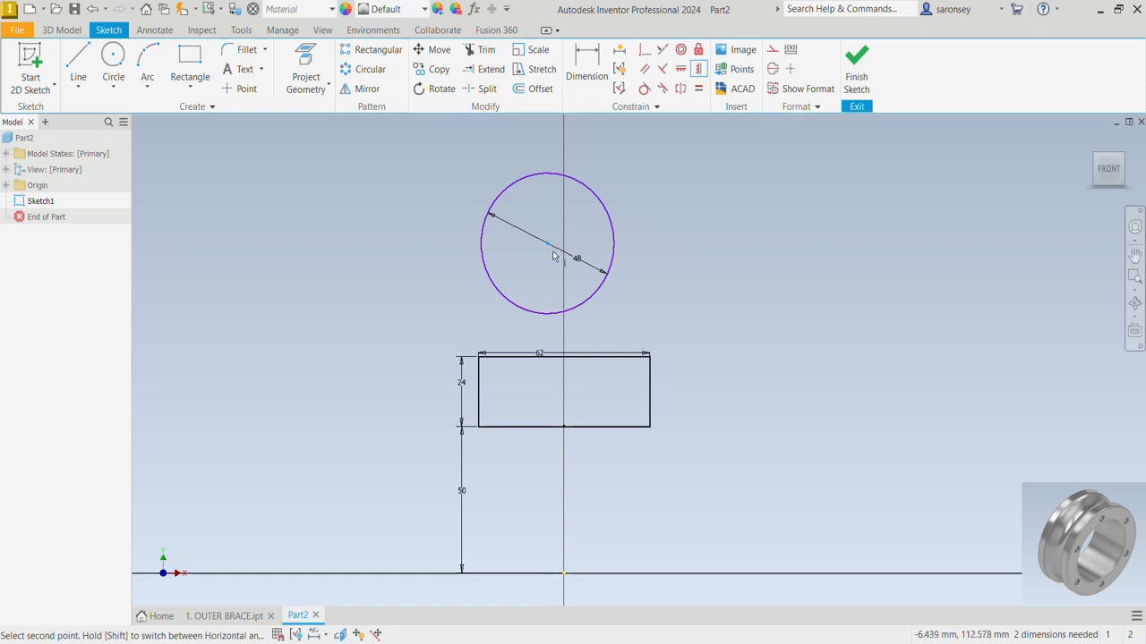
left_click(564, 574)
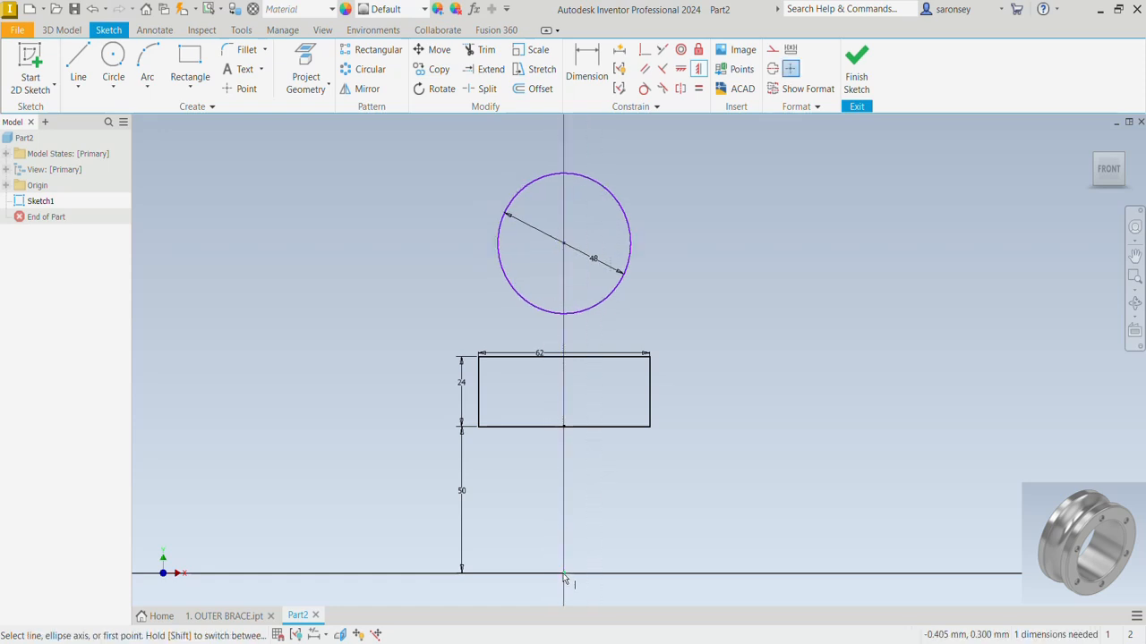
Dimension the circle's centre 16 mm above the rectangle's upper edge and finish the sketch
left_click(597, 69)
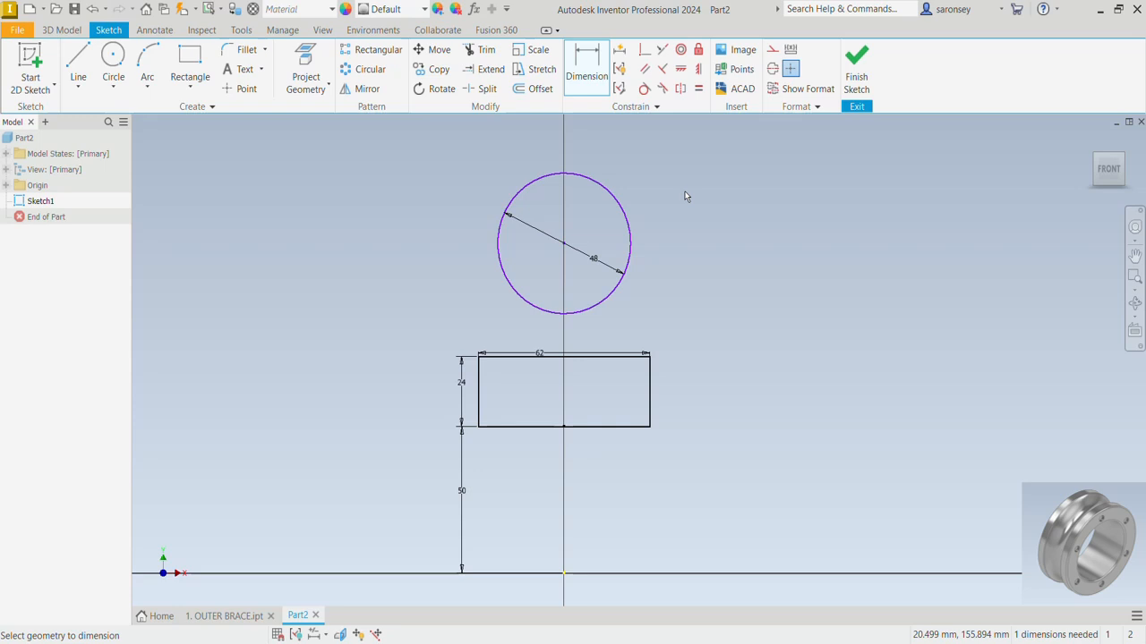
left_click(621, 357)
left_click(564, 242)
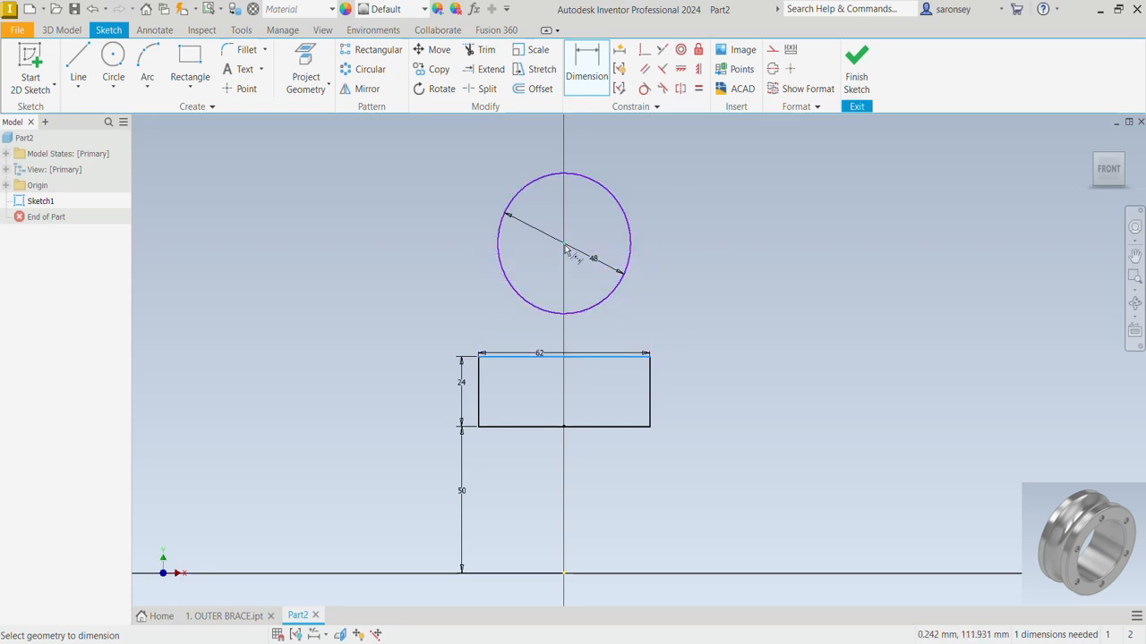
left_click(663, 285)
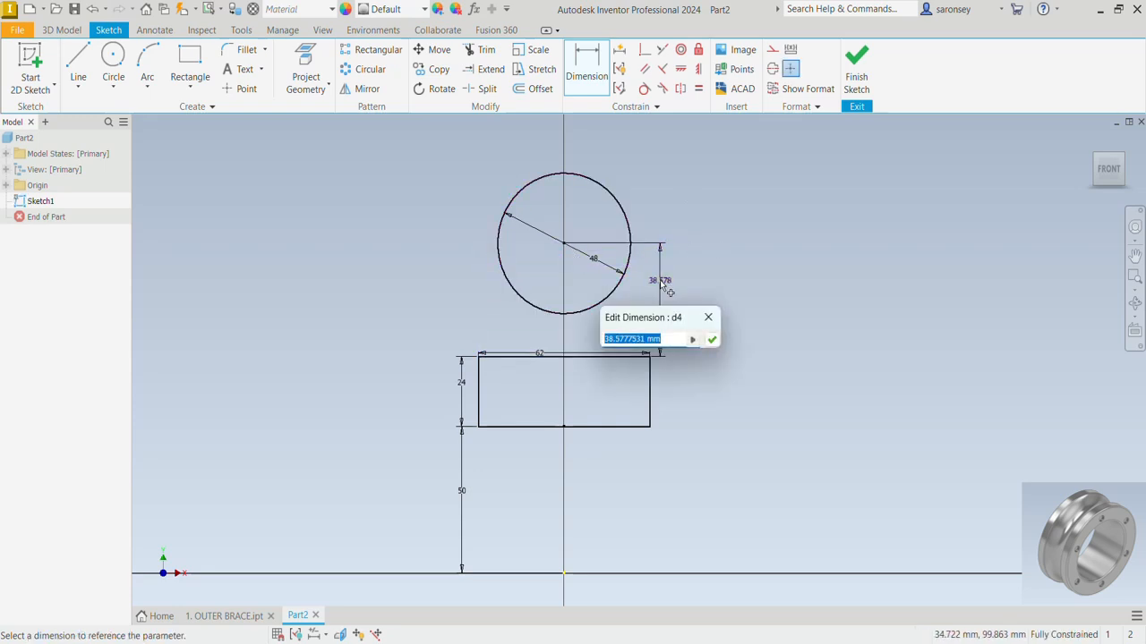
type("16")
key("Return")
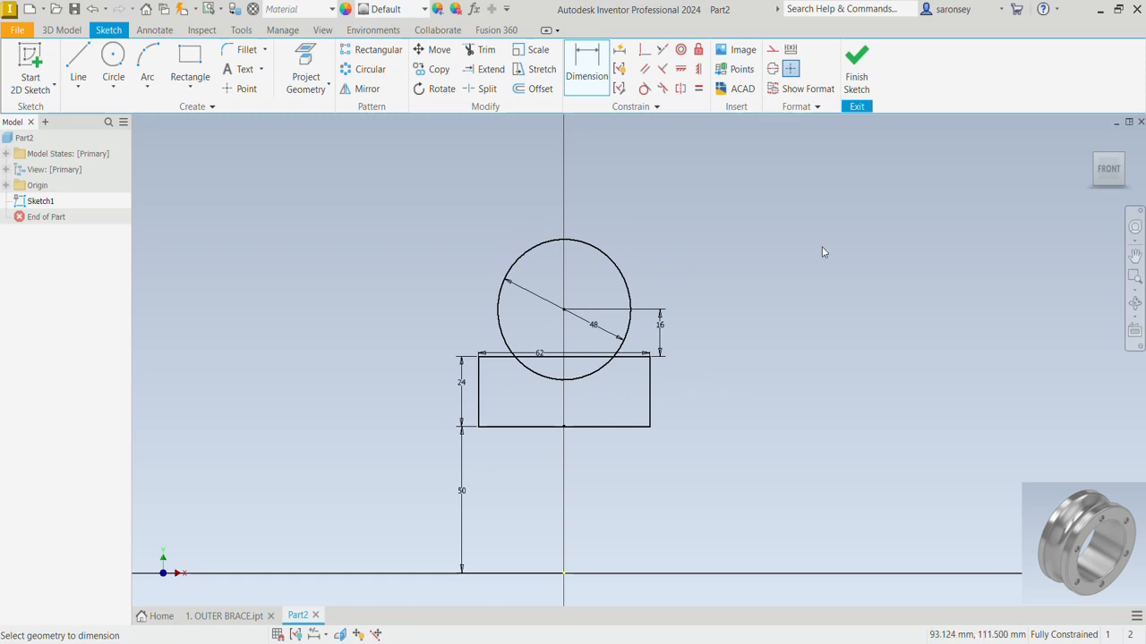
left_click(858, 89)
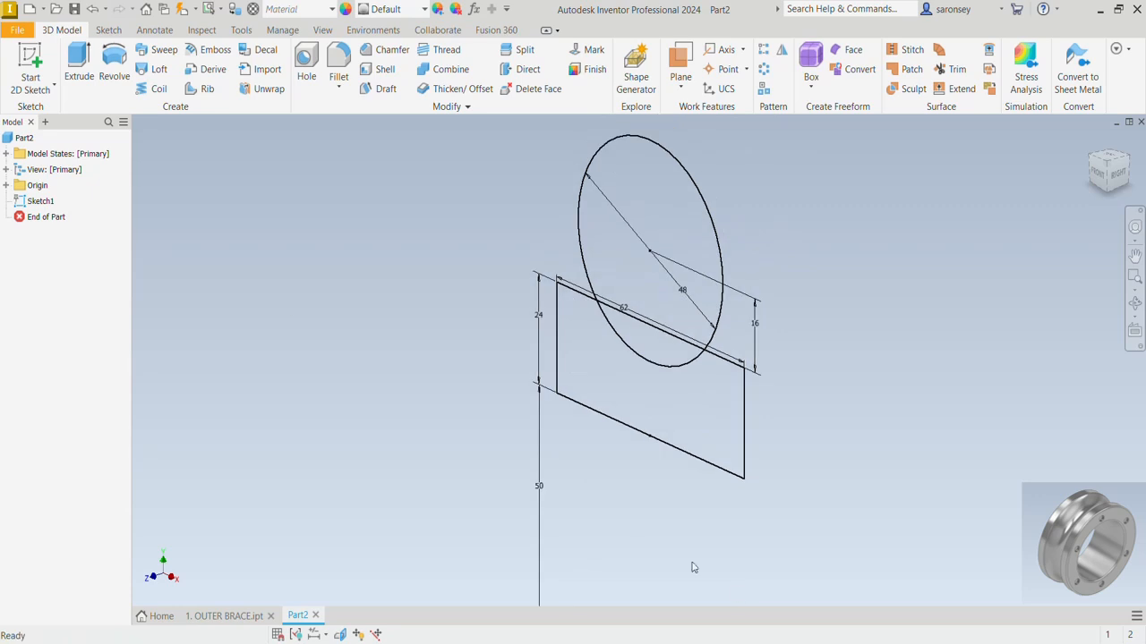
Revolve the rectangle region outside the circle a full 360 degrees about the X axis into a solid ring
left_click(123, 64)
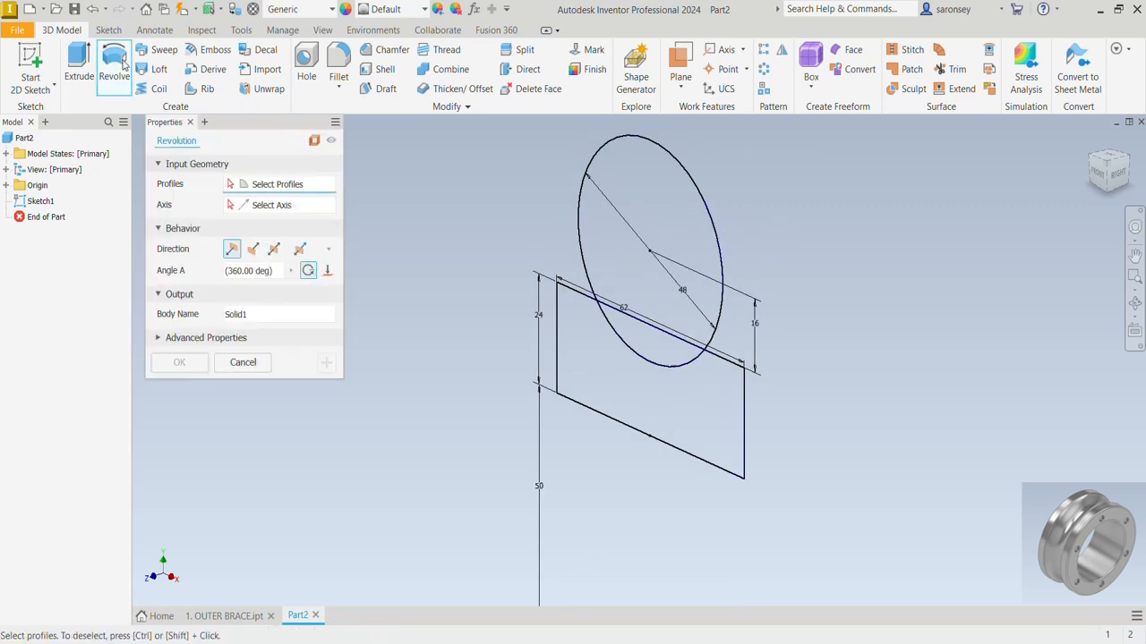
left_click(575, 338)
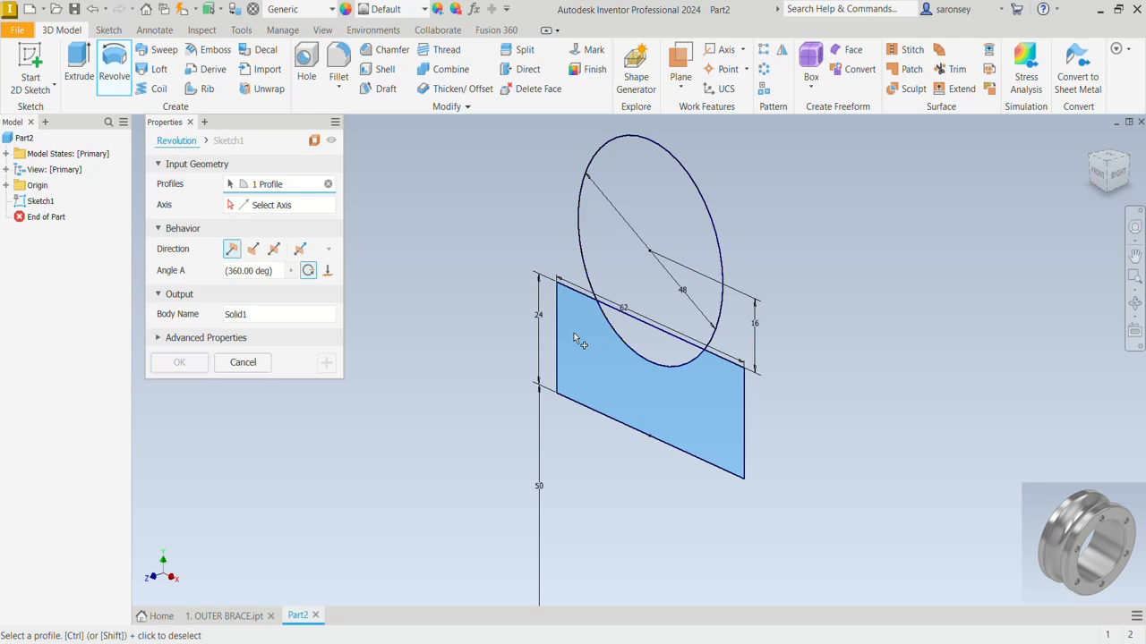
left_click(284, 207)
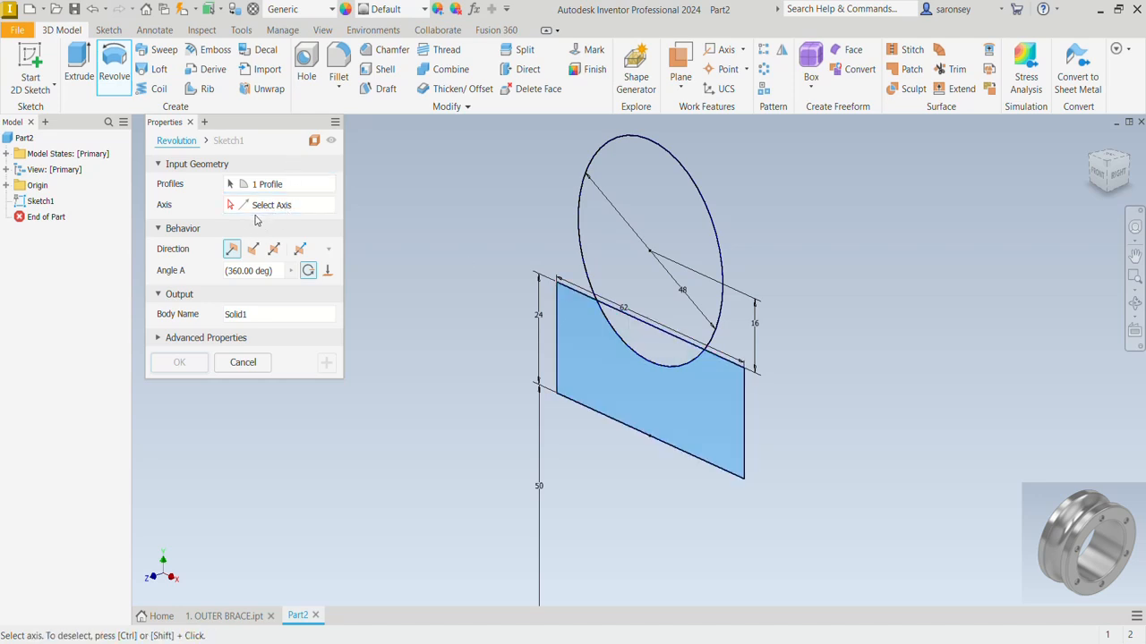
left_click(7, 186)
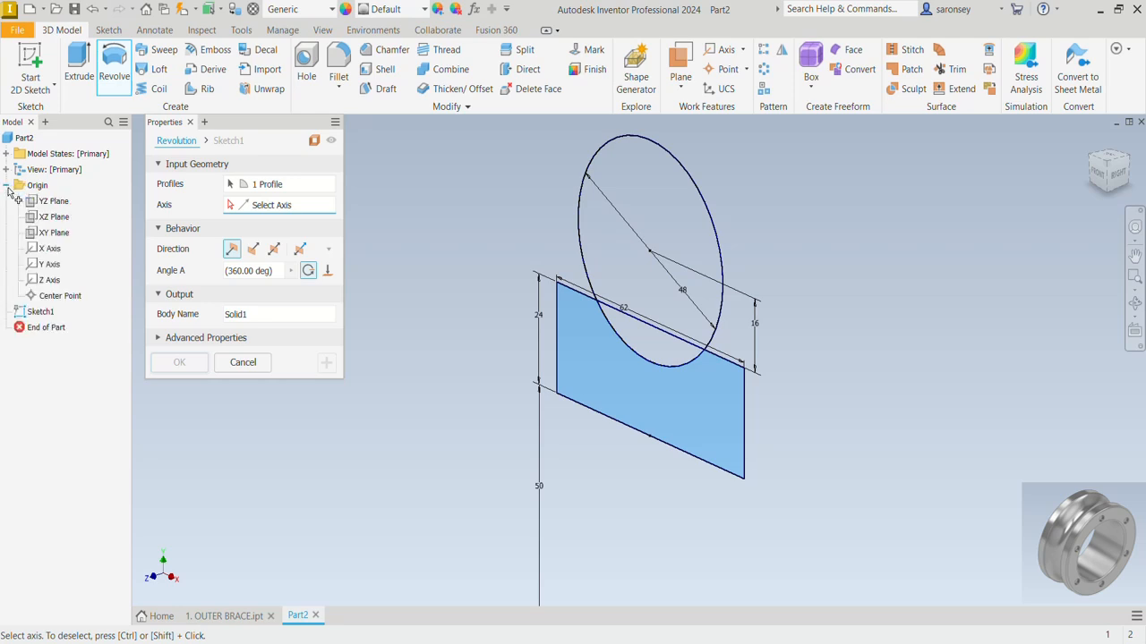
left_click(48, 251)
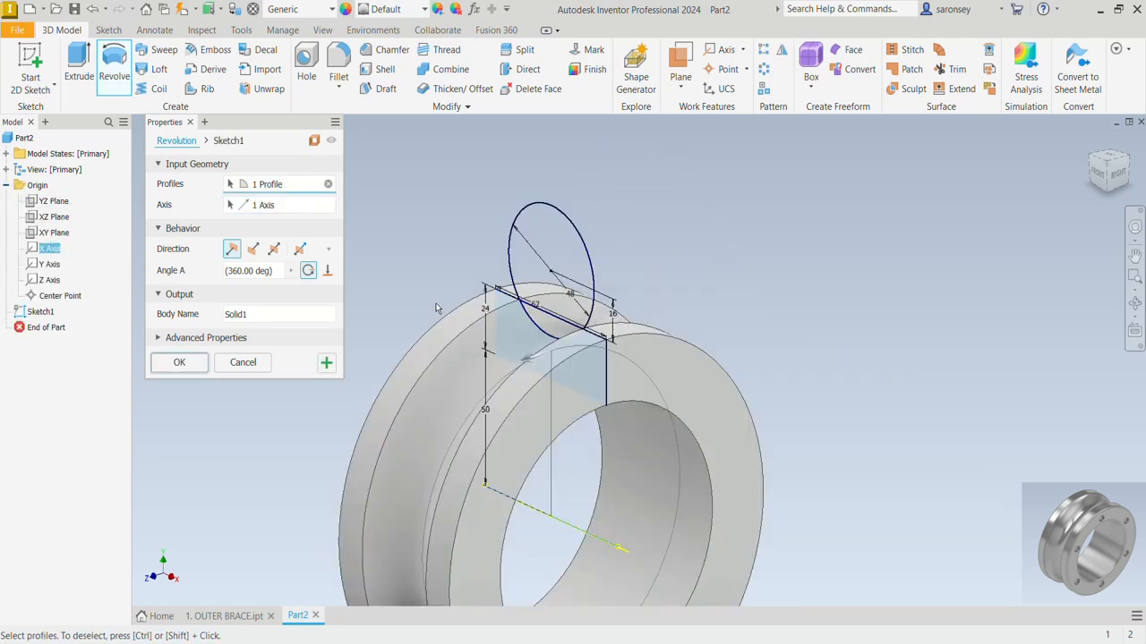
mouse_move(736, 328)
middle_mouse_down()
mouse_move(878, 201)
mouse_move(853, 176)
middle_mouse_up()
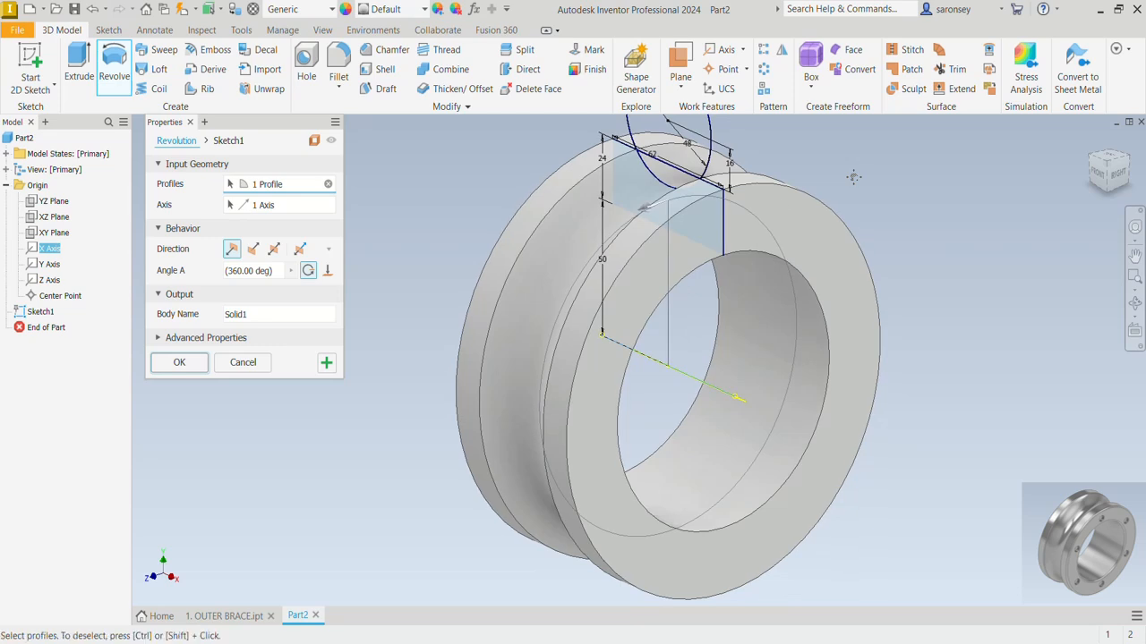
left_click(179, 362)
Fillet four ring edges with a 2 mm radius: one end face's outer and bore edges, the opposite face's outer edge, and that flange's groove edge
scroll(309, 351, "down", 3)
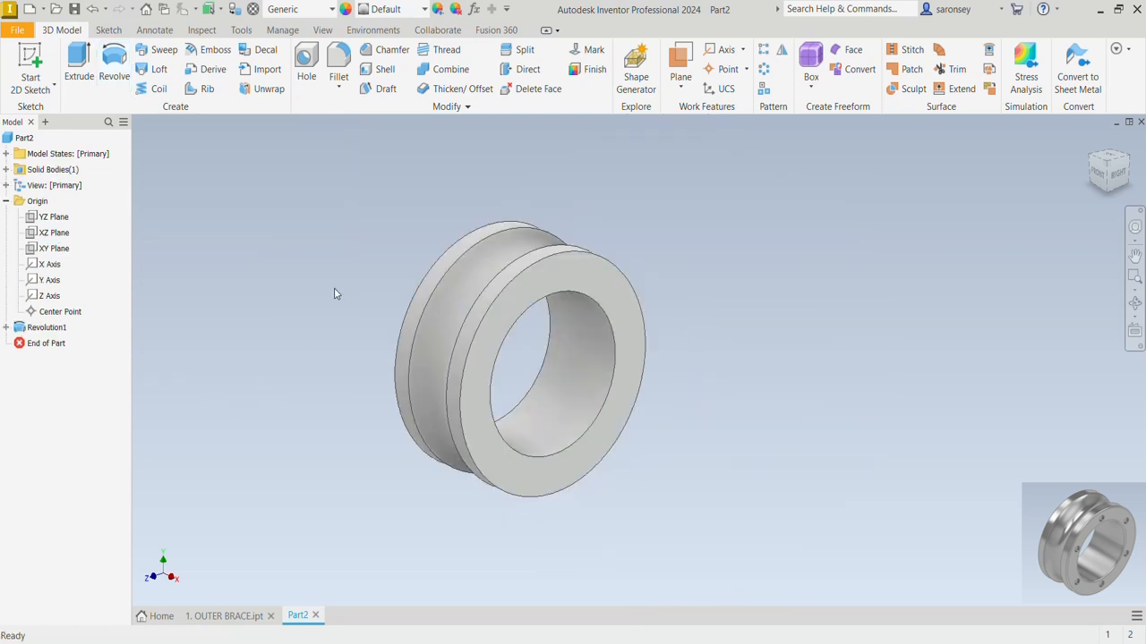
scroll(334, 294, "up", 1)
left_click(338, 60)
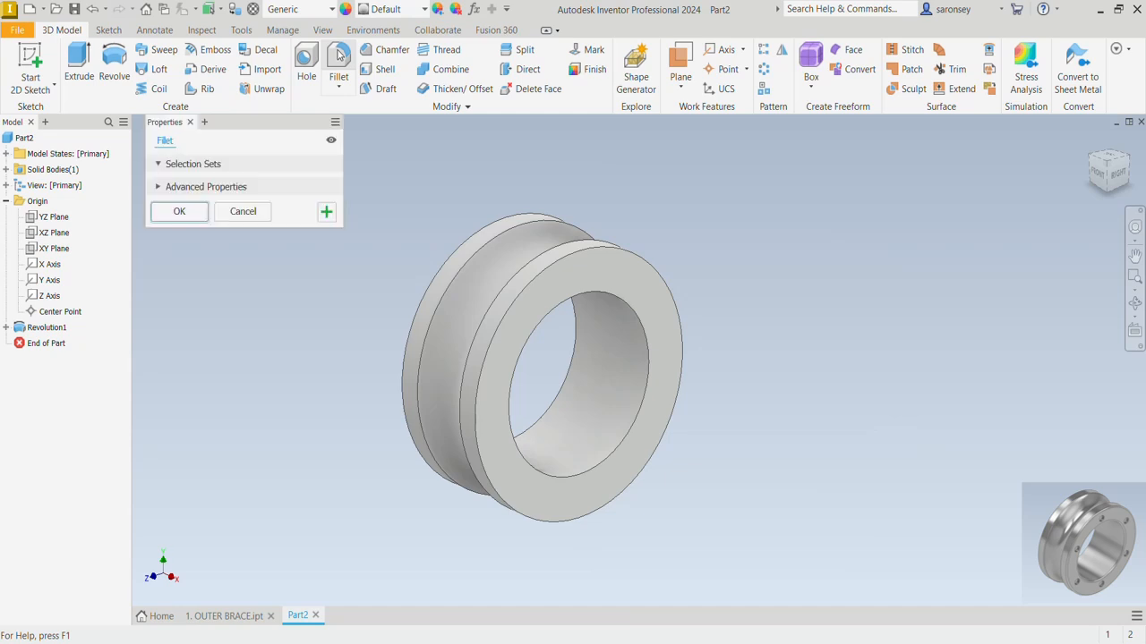
left_click(519, 295)
left_click(563, 316)
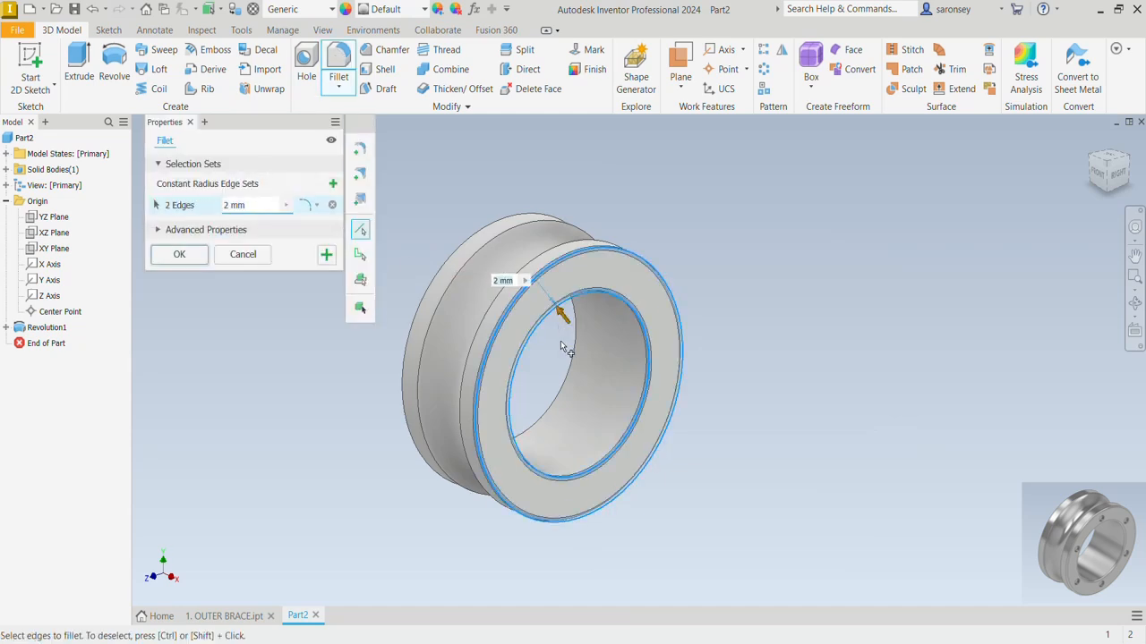
middle_click_drag(564, 349, 607, 302, "shift")
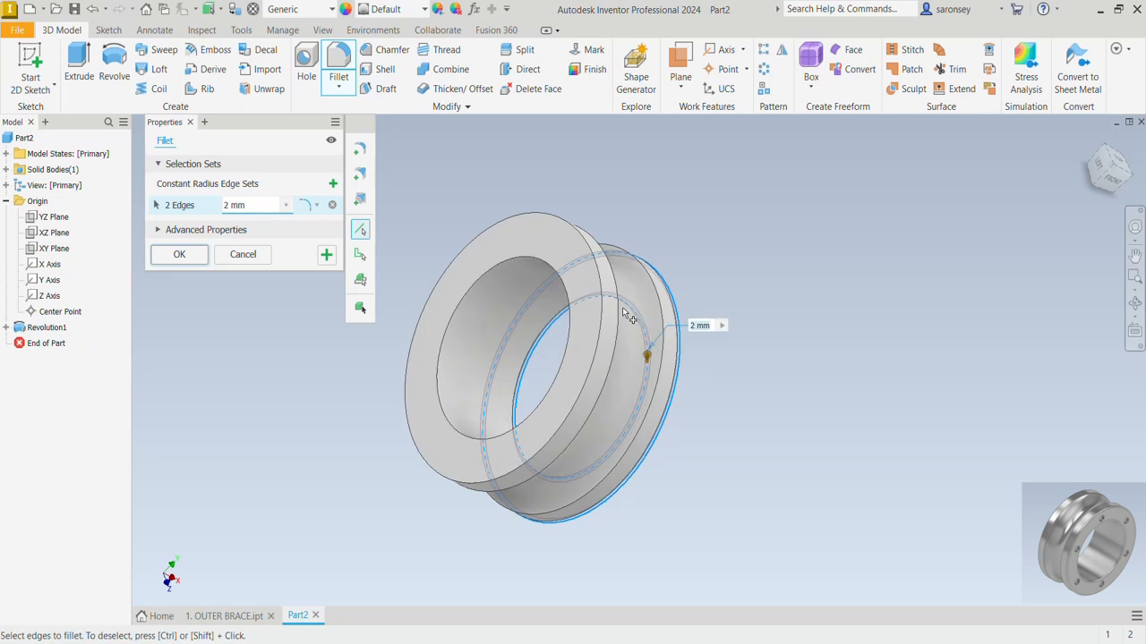
left_click(605, 318)
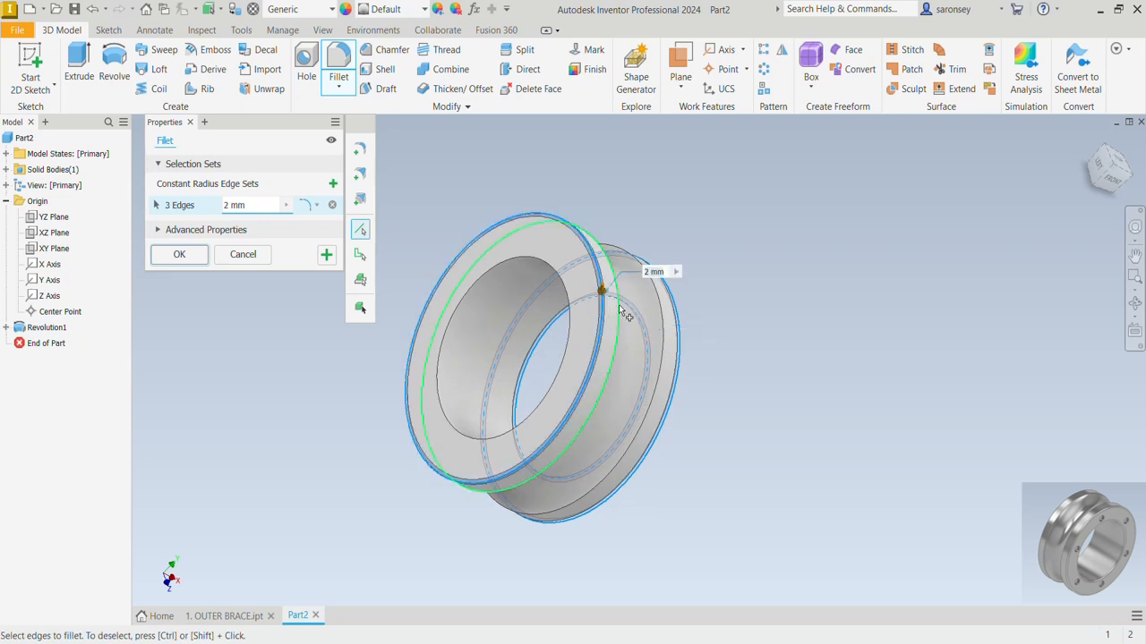
left_click(627, 314)
middle_click_drag(627, 316, 654, 319, "shift")
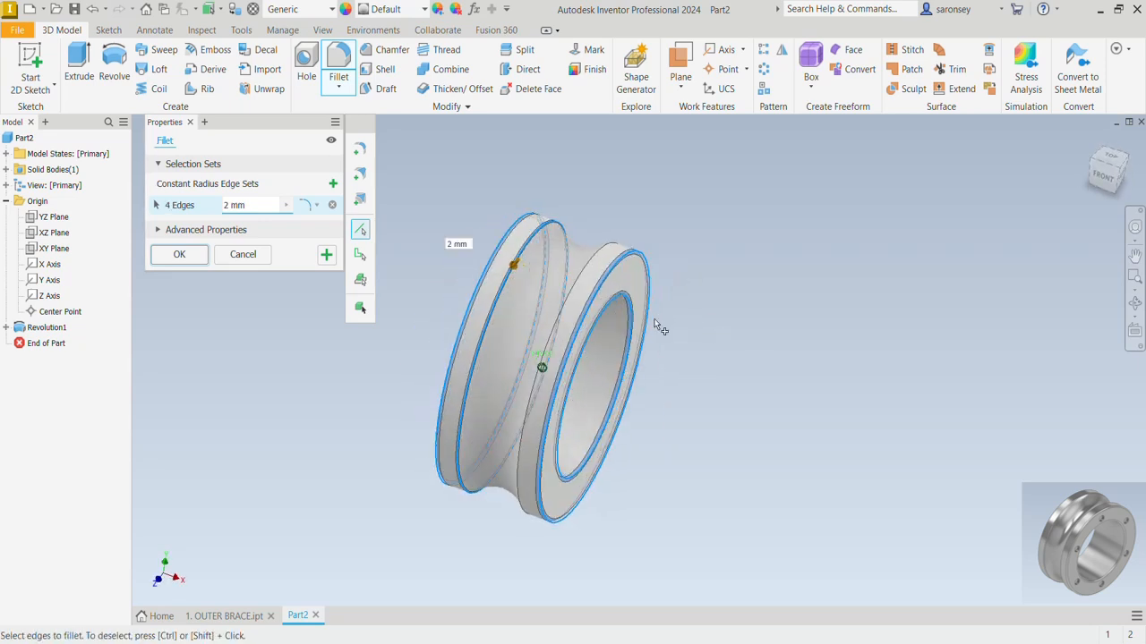
left_click(190, 259)
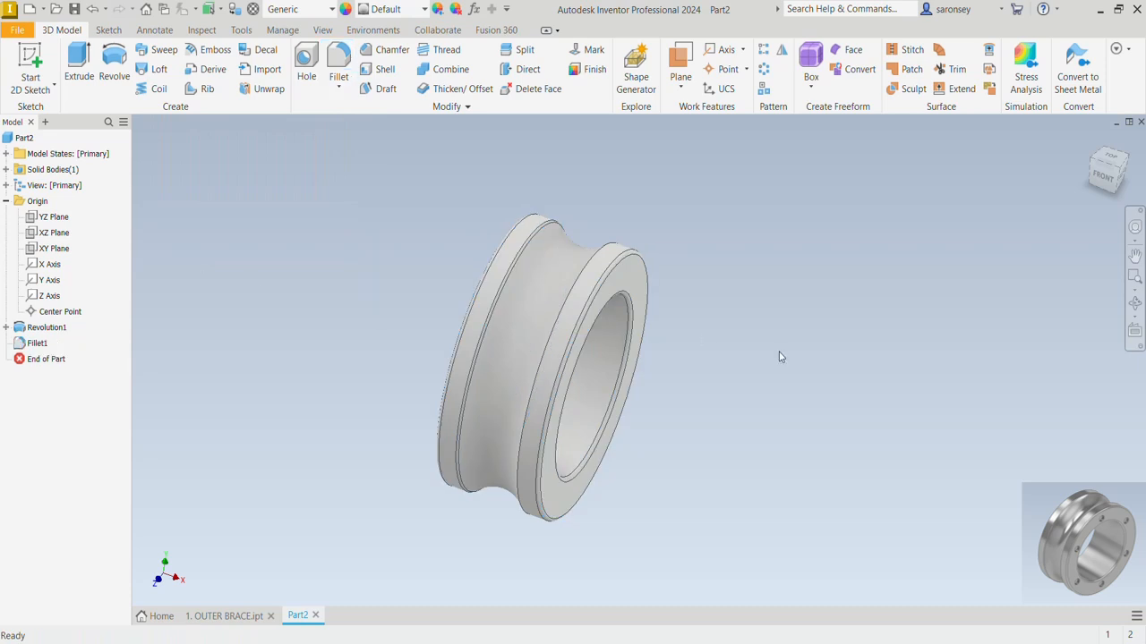
Sketch a 10 mm diameter circle on the ring's end face, between bore and outer edge, close to the vertical axis above the centre
left_click(1088, 143)
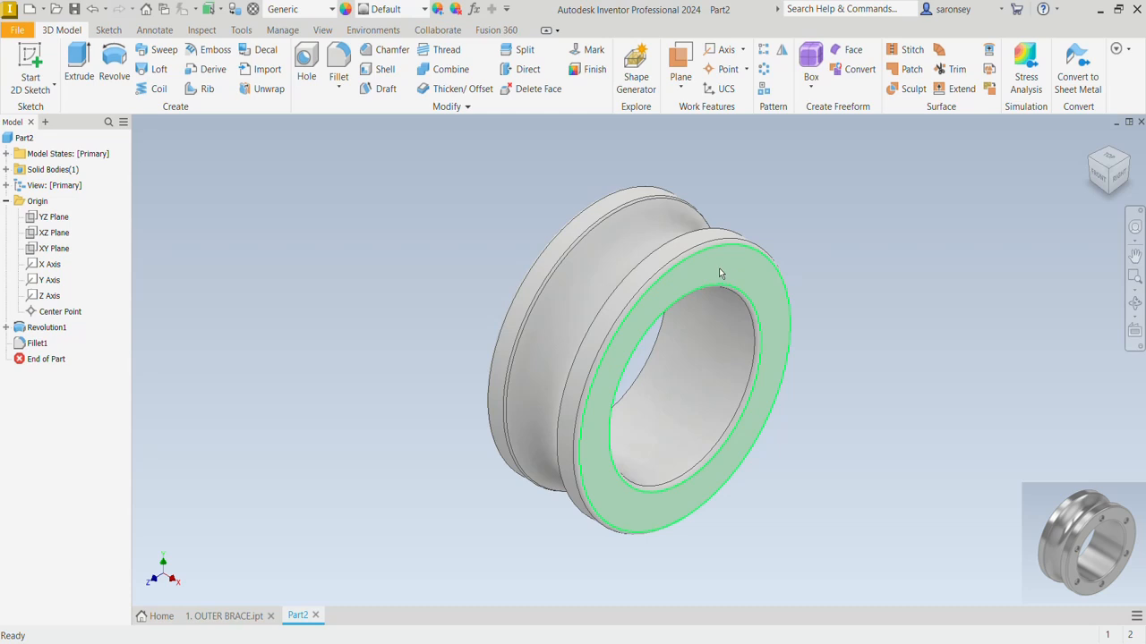
left_click(752, 288)
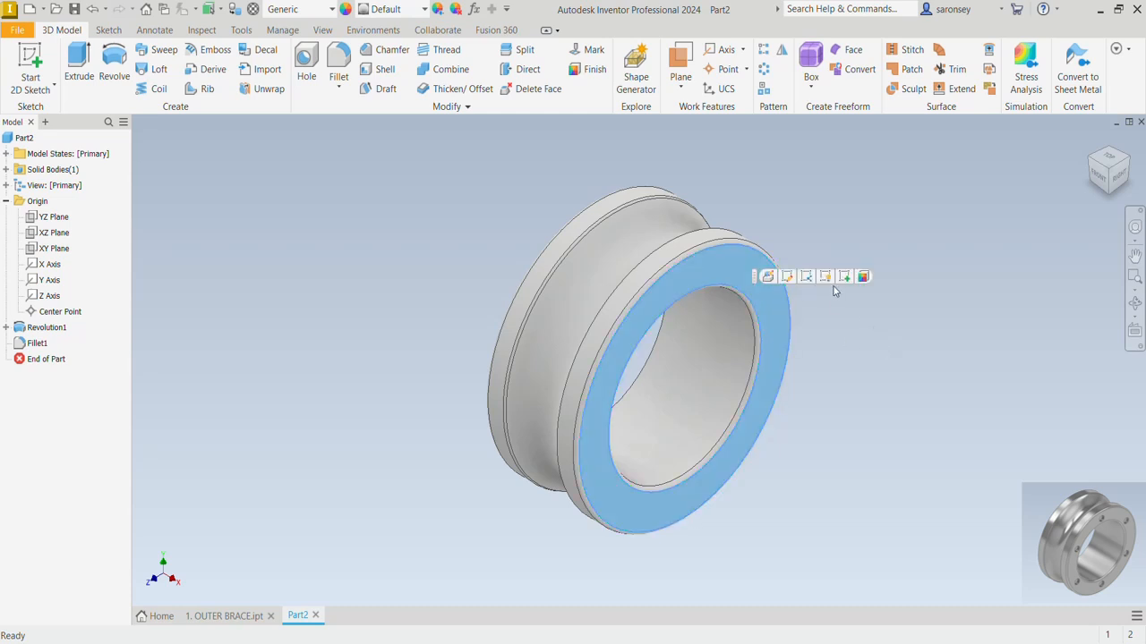
left_click(846, 278)
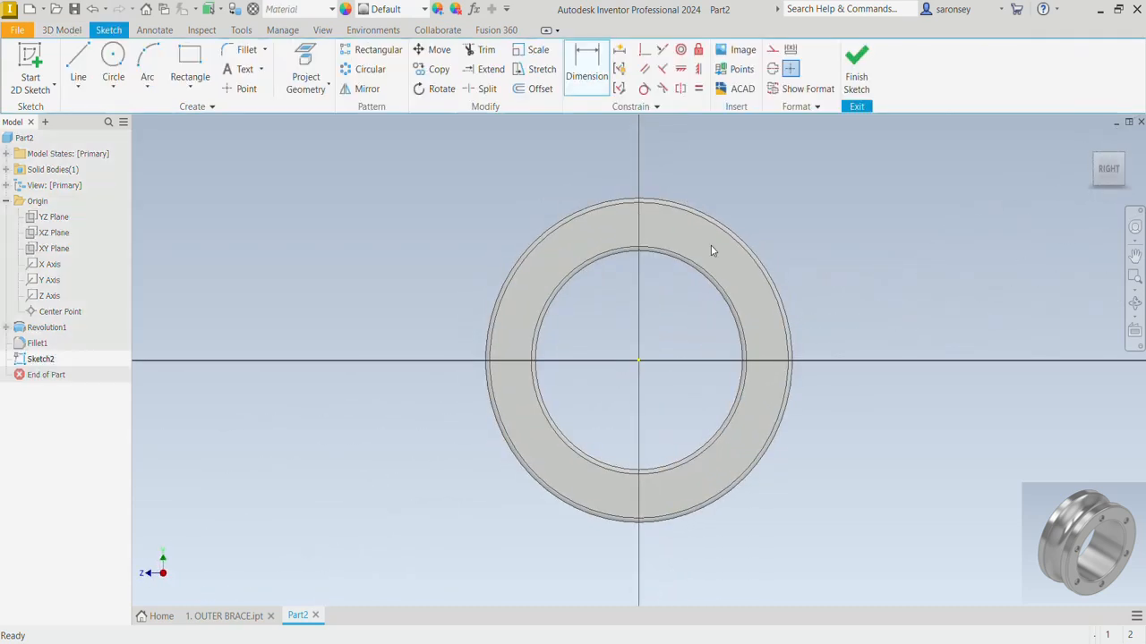
left_click(114, 59)
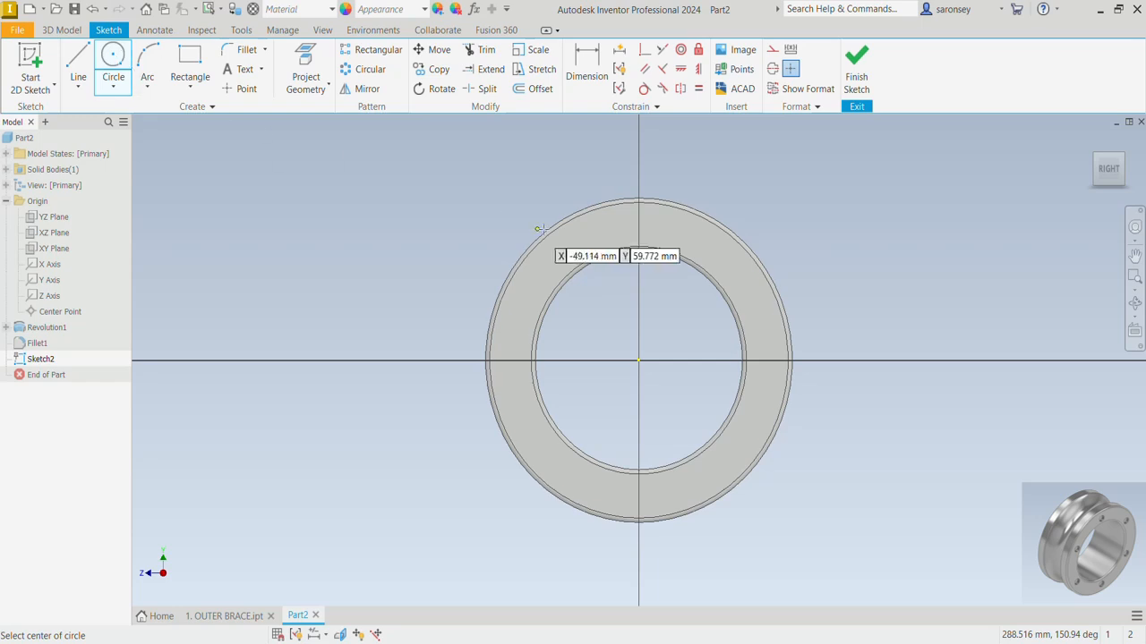
left_click(638, 226)
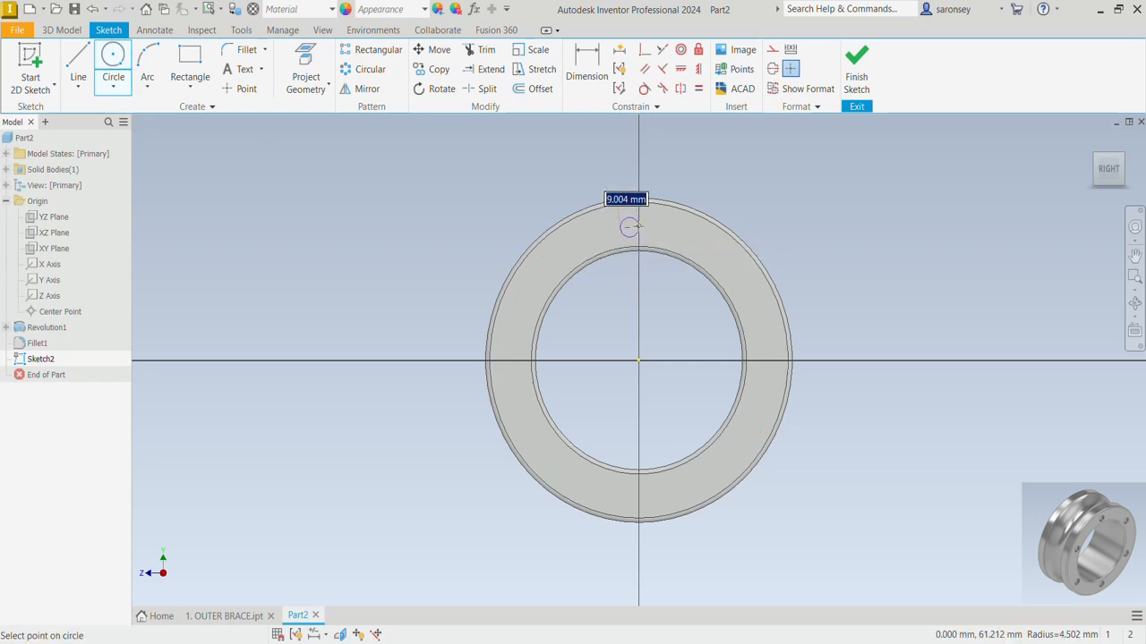
type("10")
key("Return")
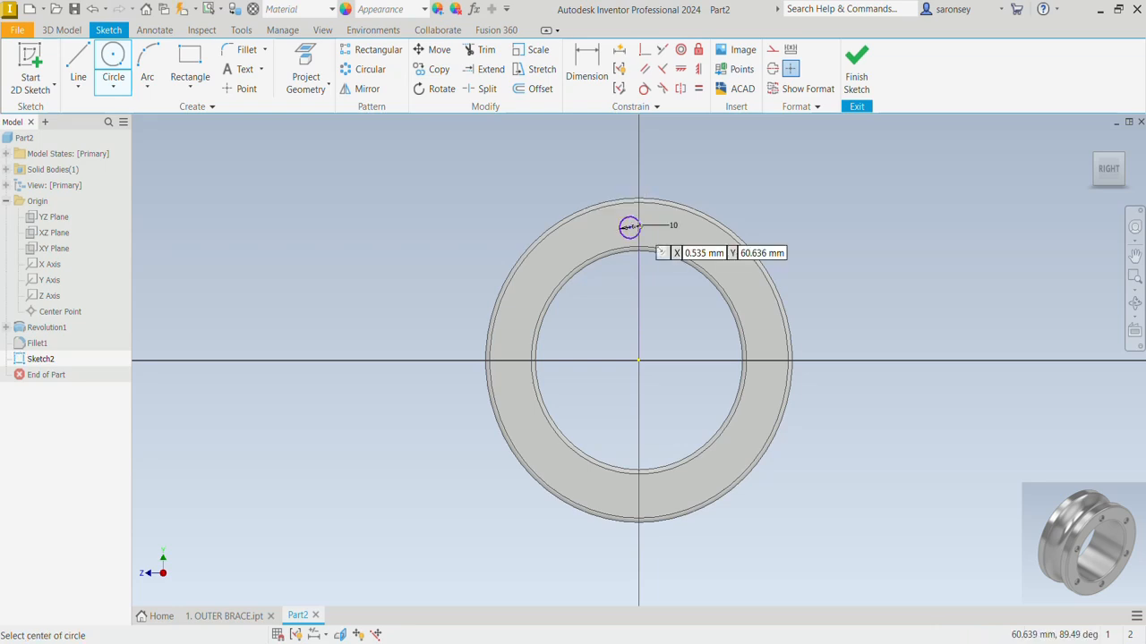
Constrain the small circle's centre vertically in line with the origin
left_click(698, 69)
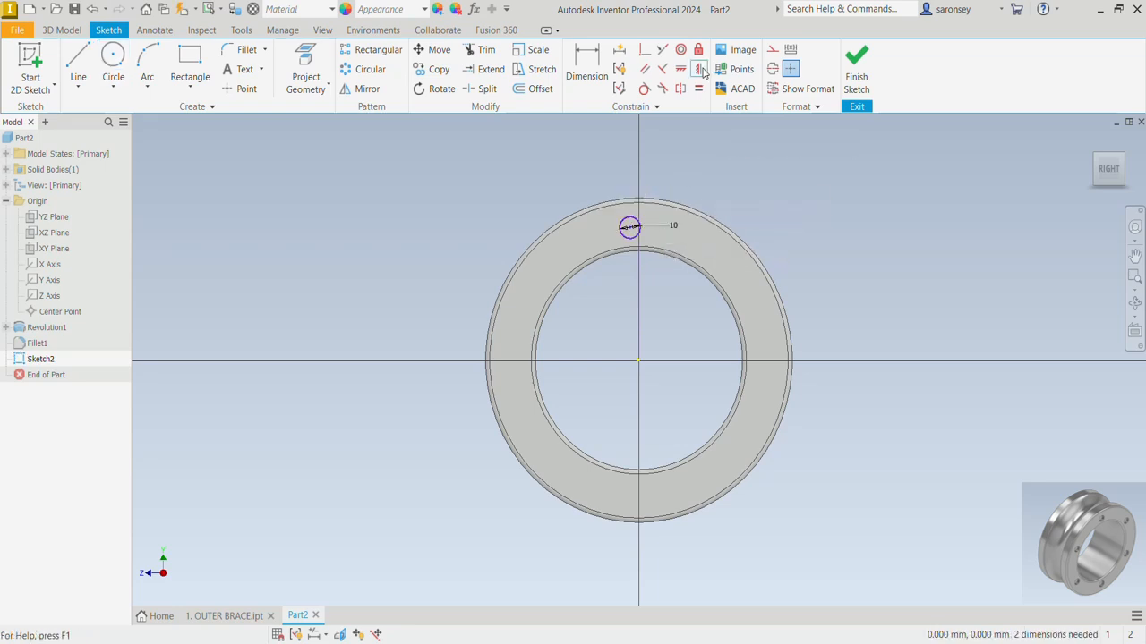
left_click(630, 228)
left_click(638, 360)
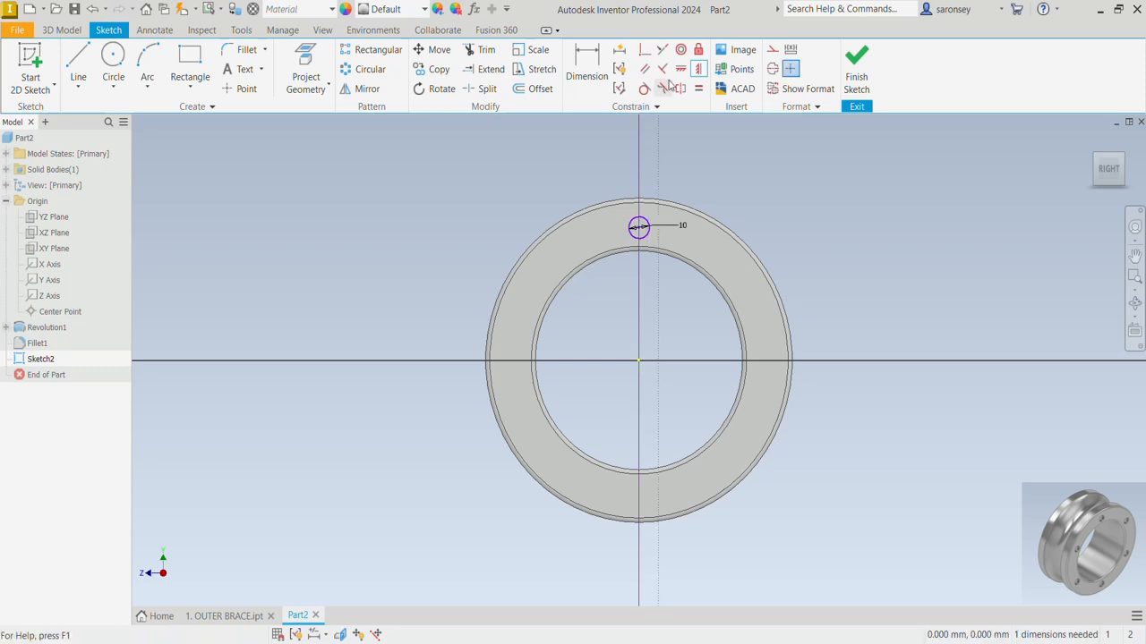
Dimension the small circle's centre 60 mm above the origin and finish the sketch
left_click(593, 59)
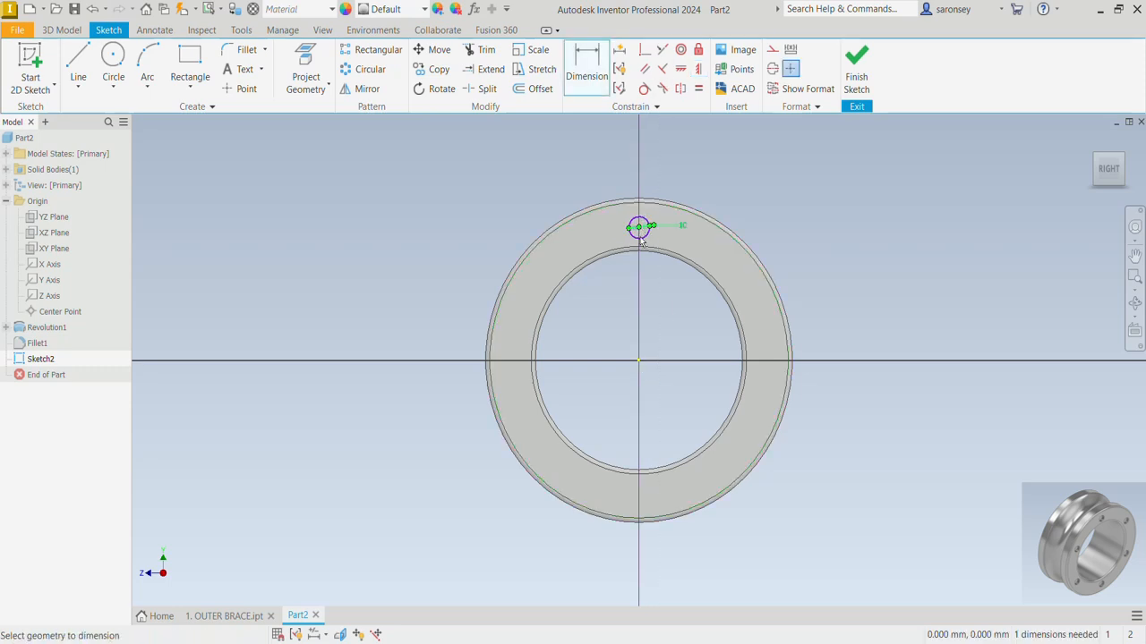
left_click(638, 362)
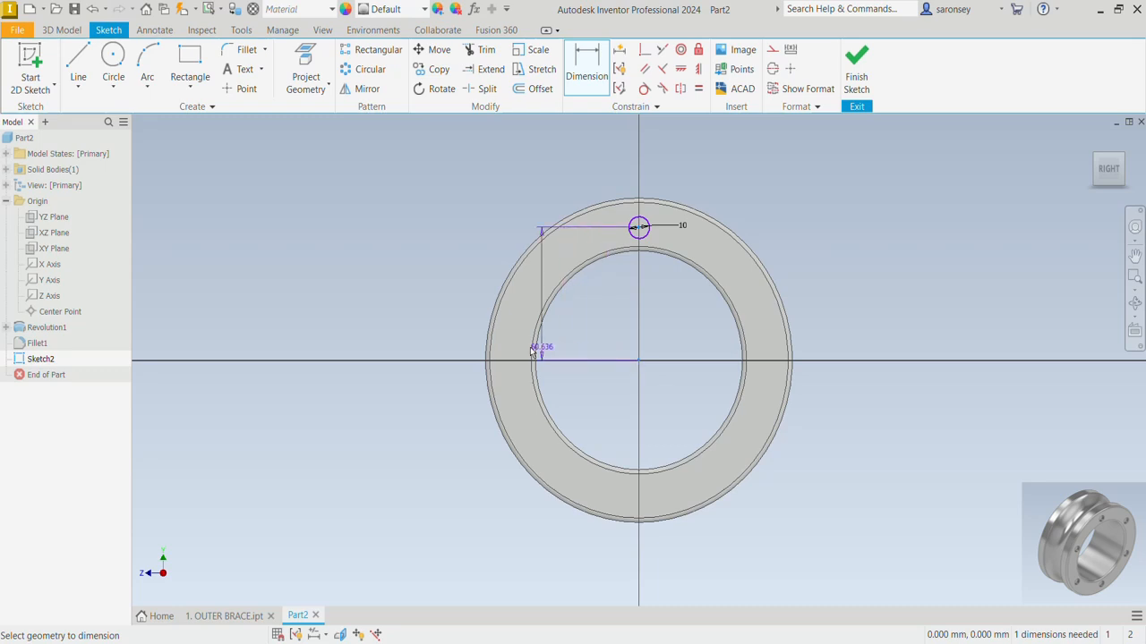
left_click(447, 314)
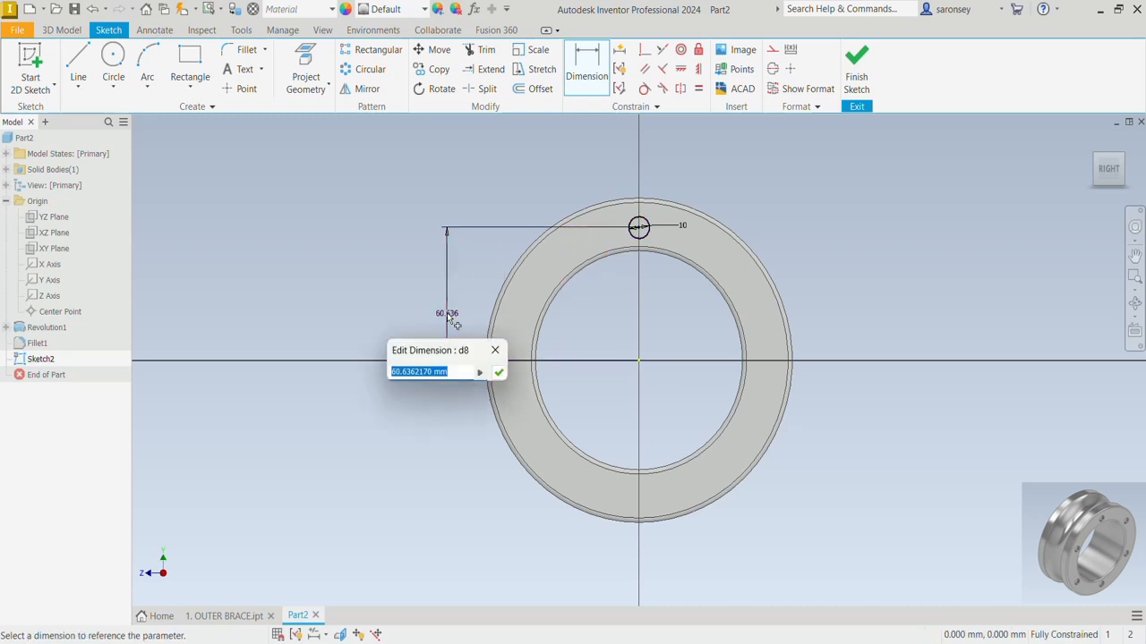
type("60")
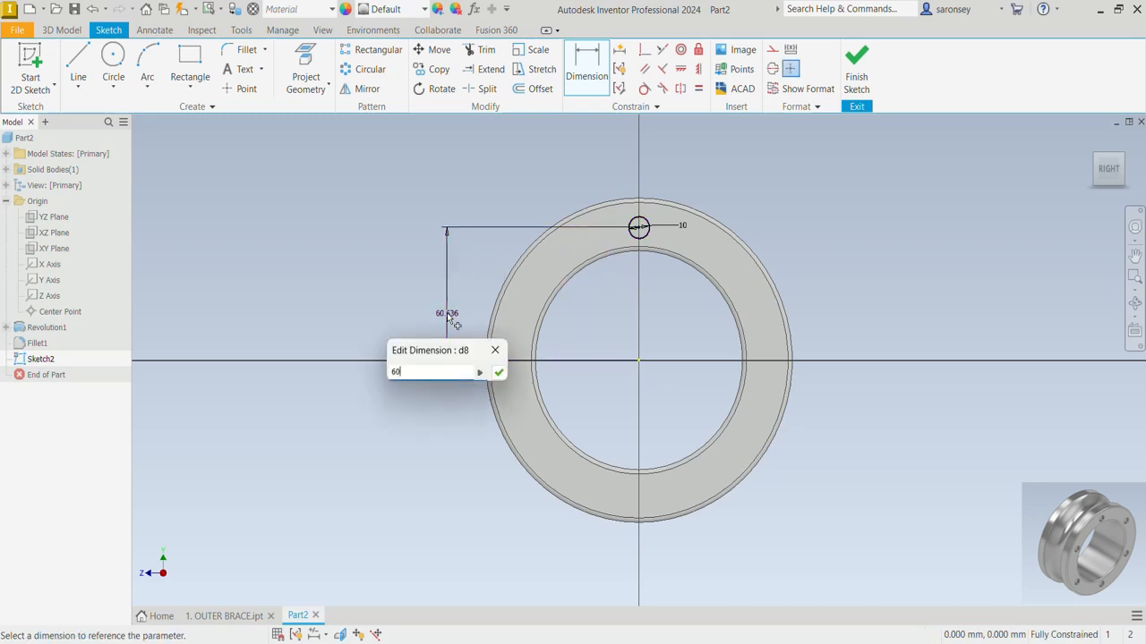
key("Return")
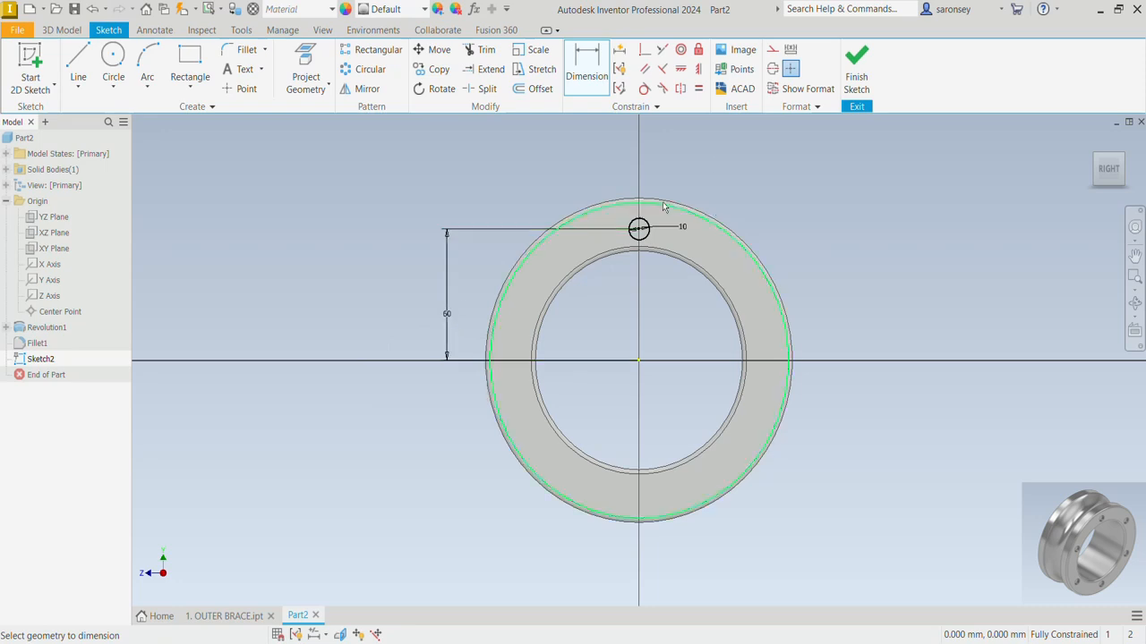
left_click(862, 67)
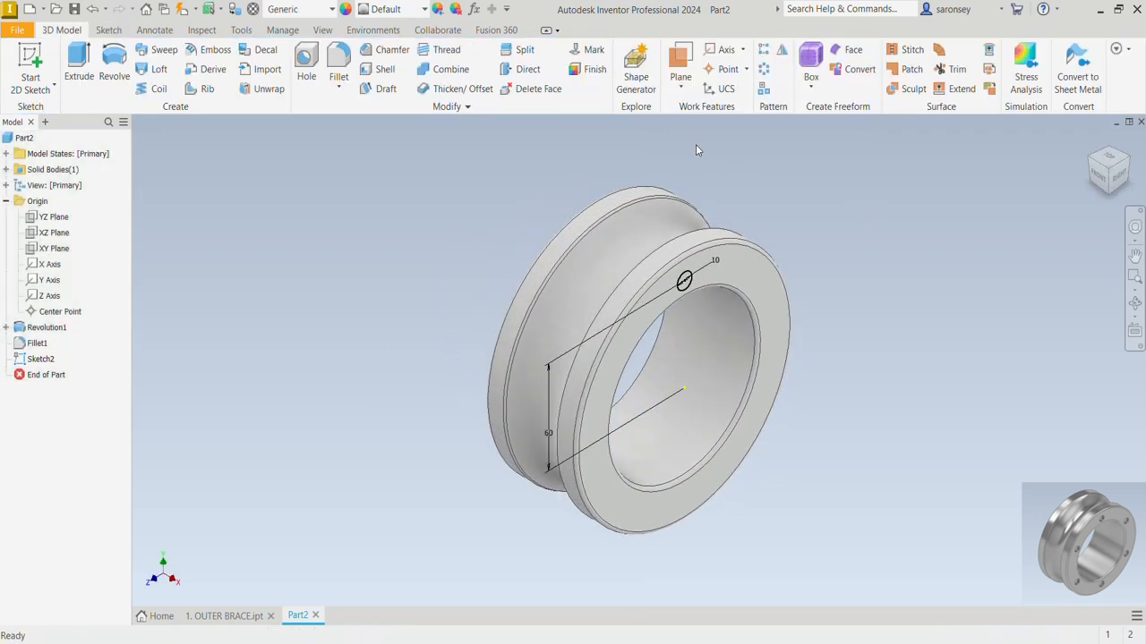
Extrude the 10 mm circle as a cut 3 mm deep into the ring's end face
left_click(75, 68)
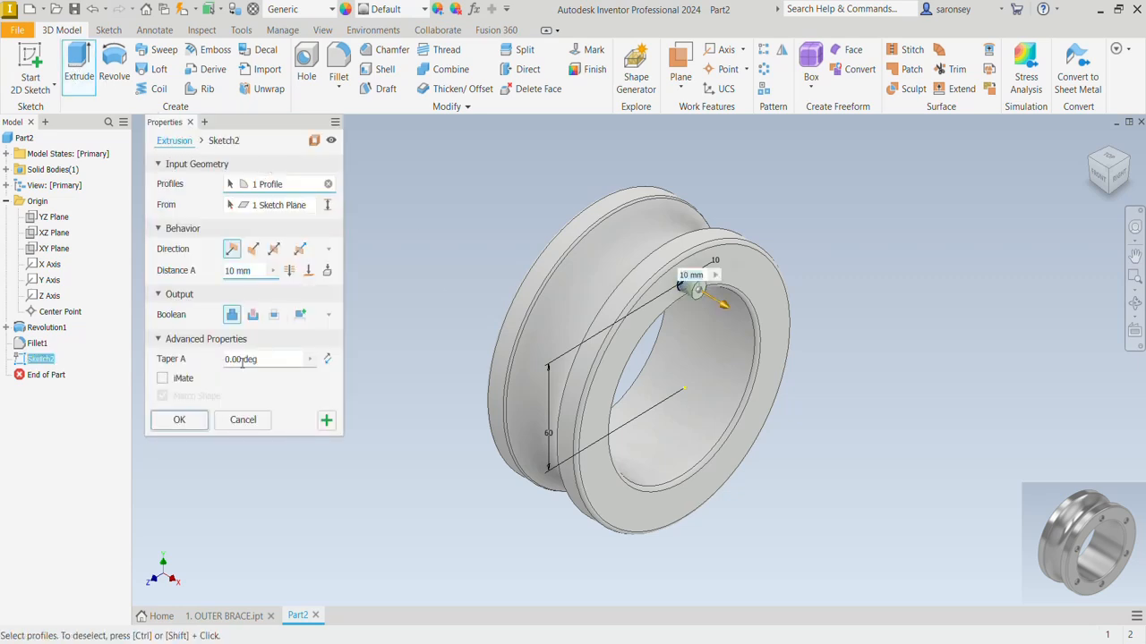
left_click(252, 314)
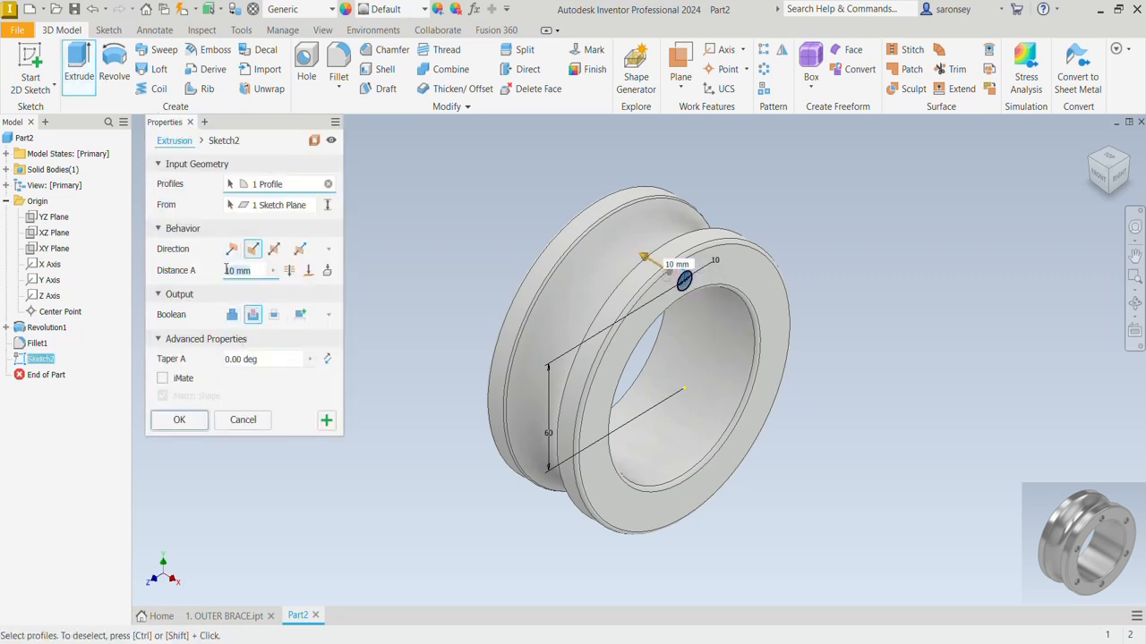
type("3")
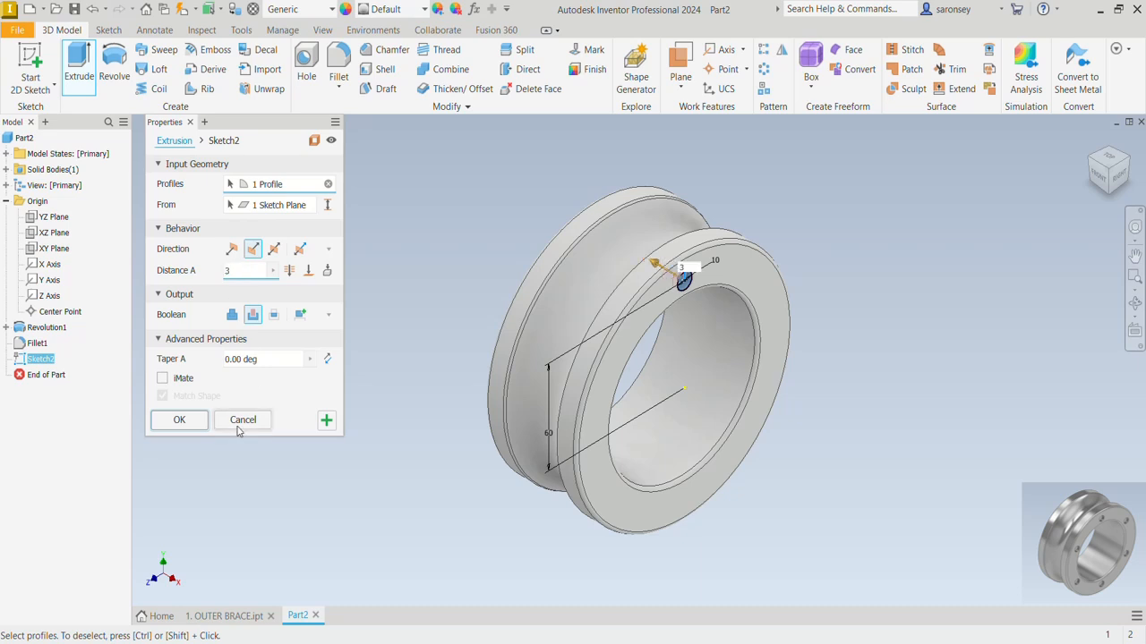
left_click(176, 418)
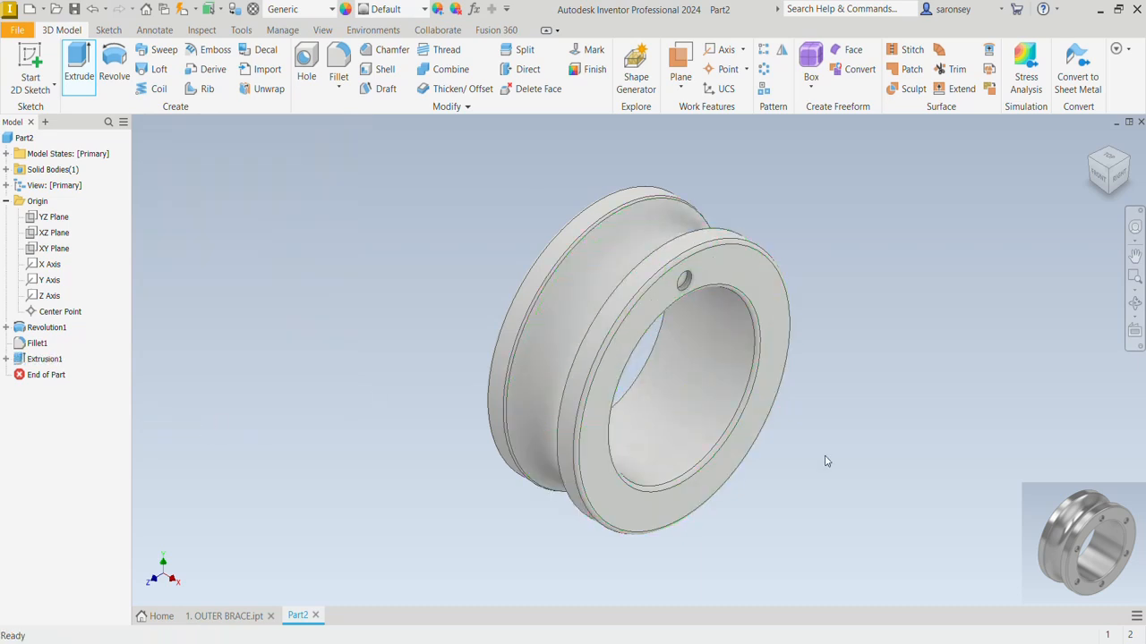
Pattern the small hole circularly around the ring's bore axis with 6 occurrences over 360 degrees
middle_click_drag(860, 414, 803, 405, "shift")
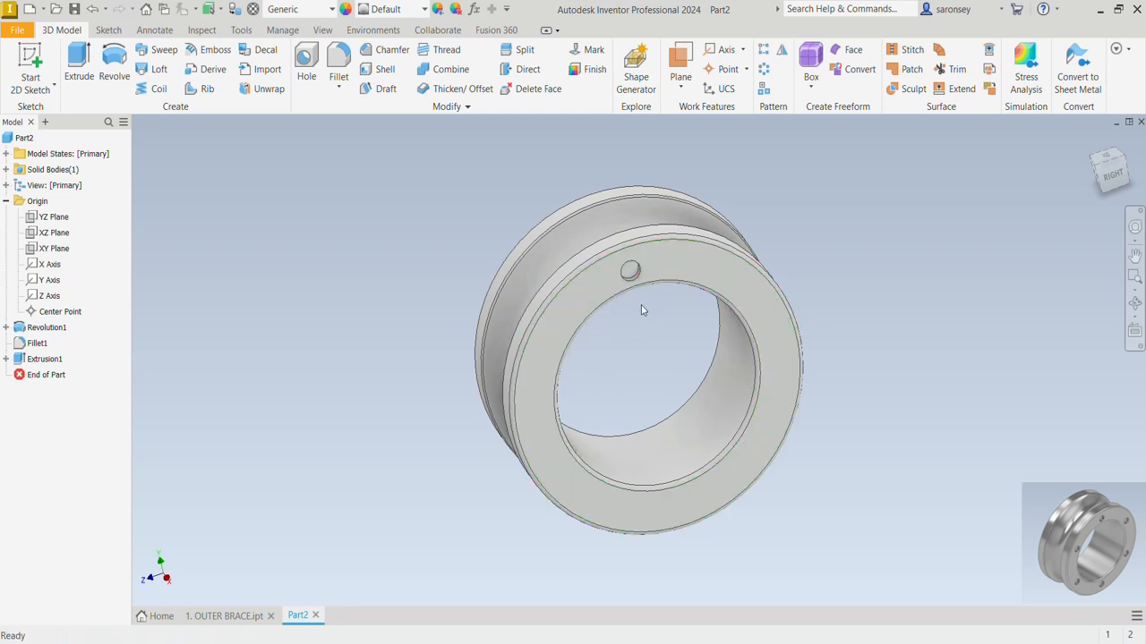
left_click(763, 70)
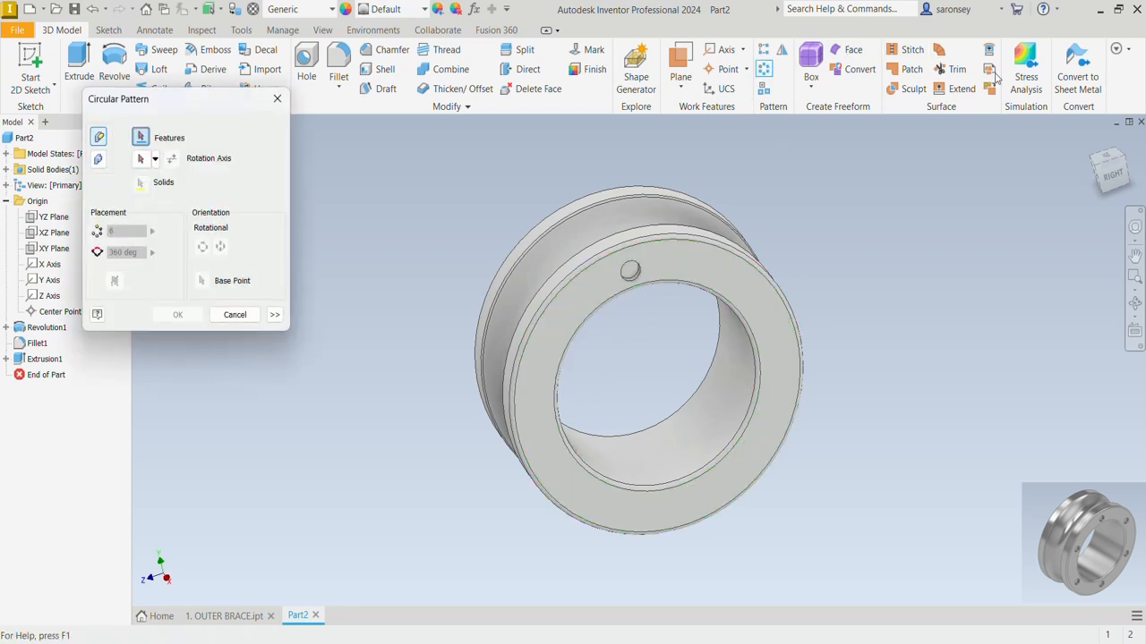
left_click(629, 274)
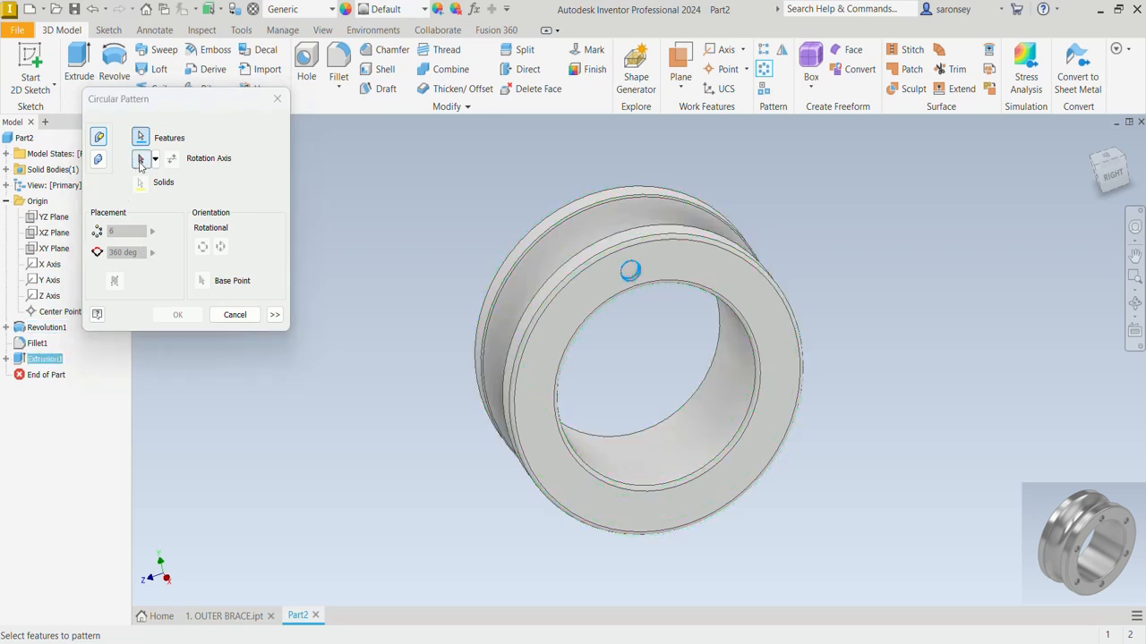
left_click(141, 160)
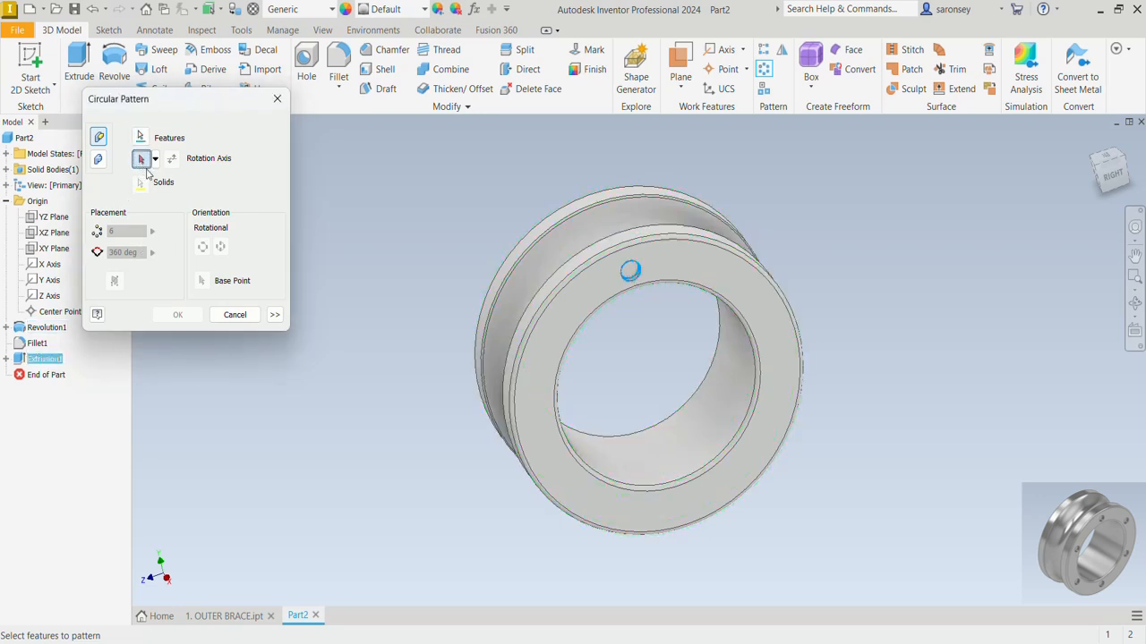
left_click(707, 433)
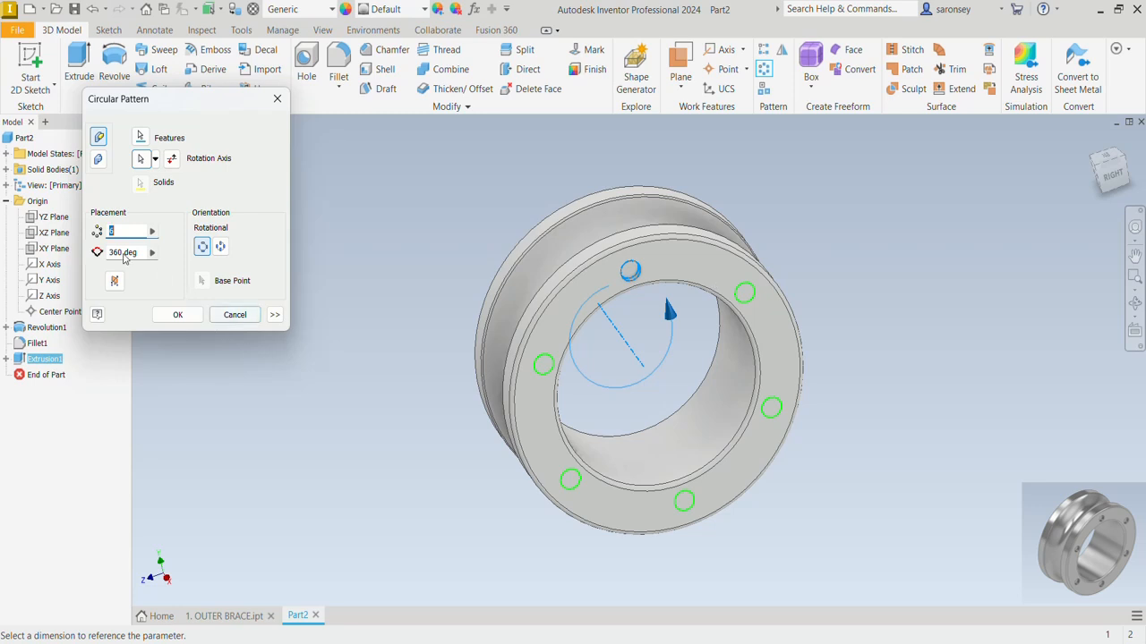
left_click(176, 315)
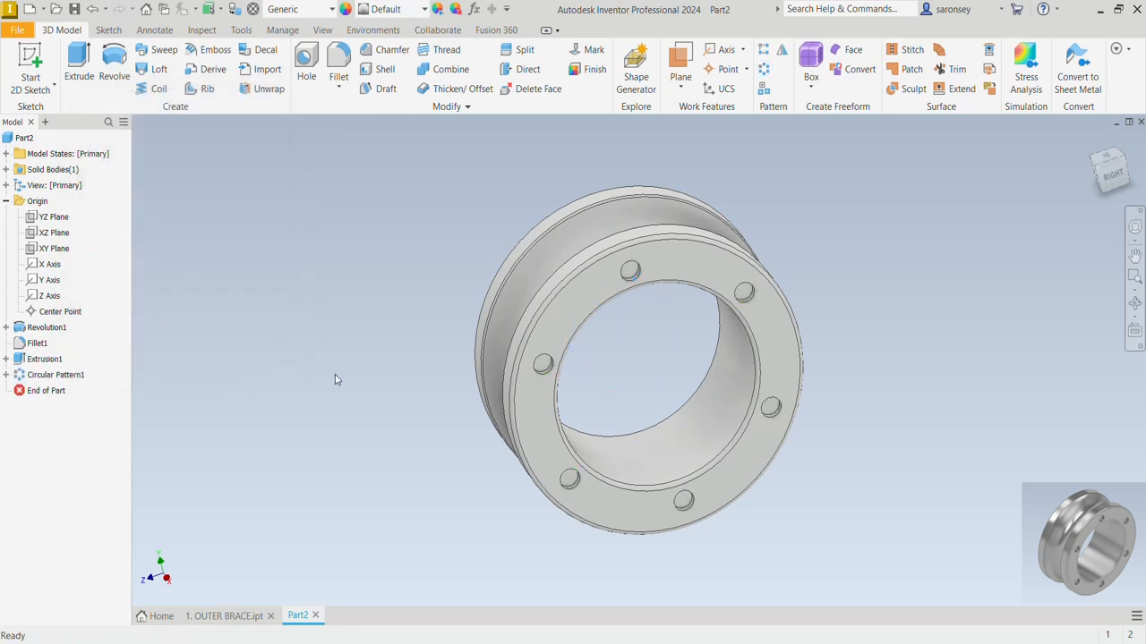
Mirror the hole cut and its circular pattern across the YZ plane onto the opposite end face
middle_click_drag(351, 360, 396, 376, "shift")
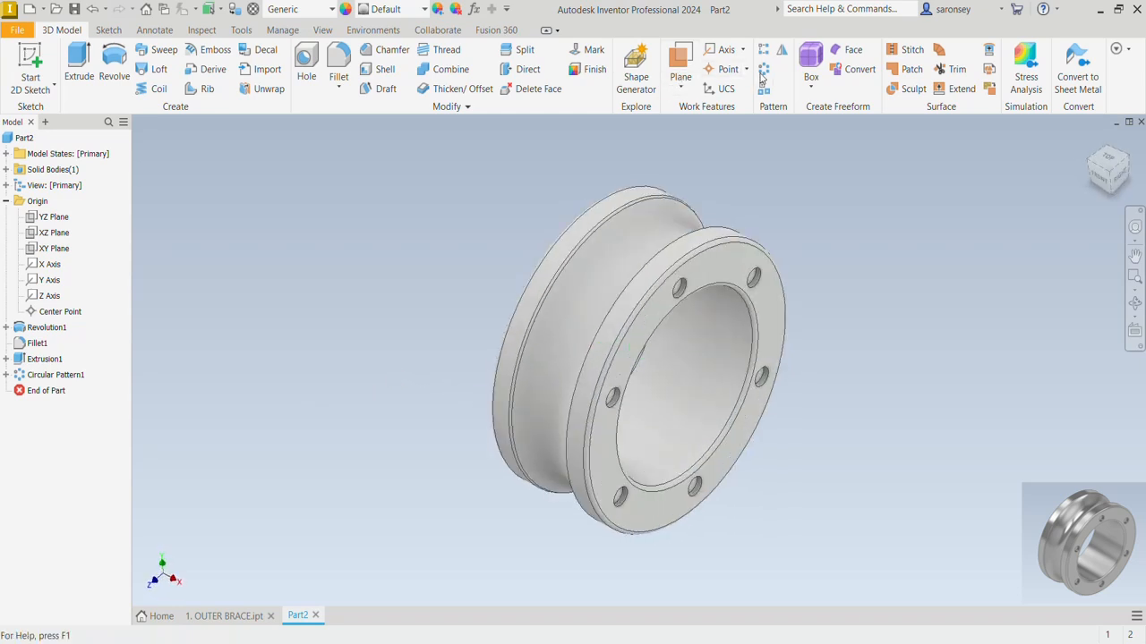
left_click(783, 51)
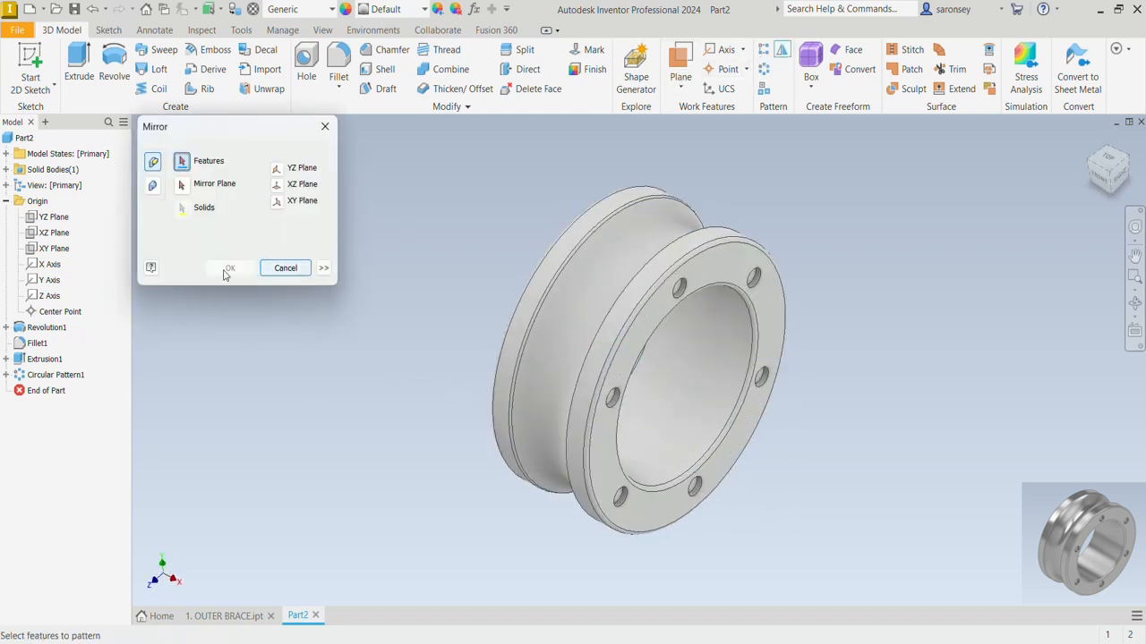
left_click(51, 363)
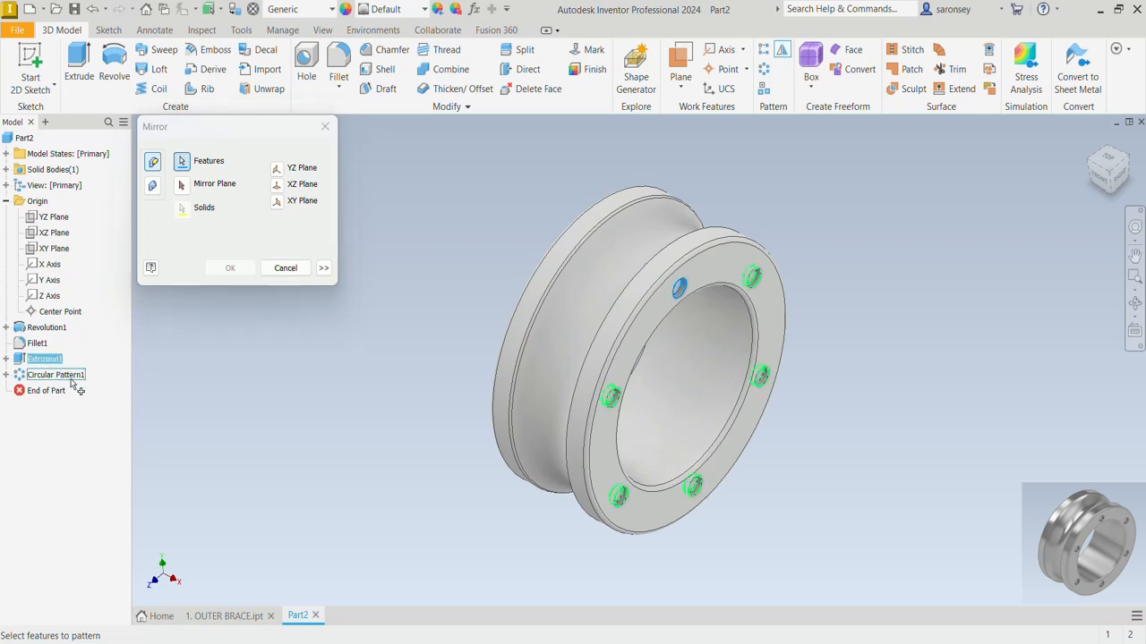
left_click(72, 381)
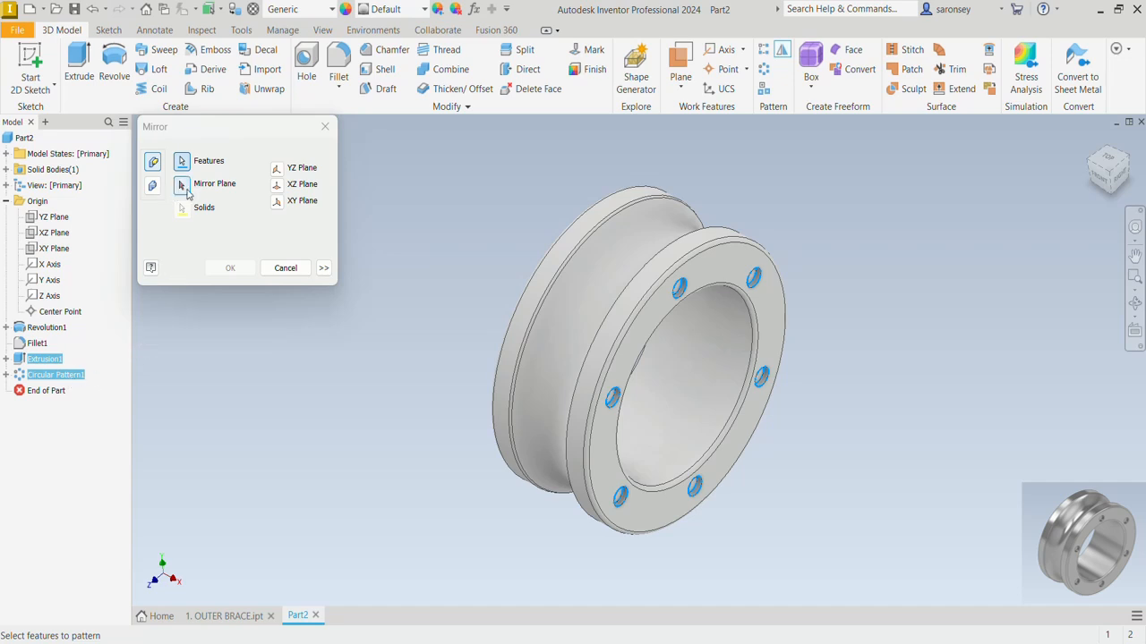
left_click(183, 187)
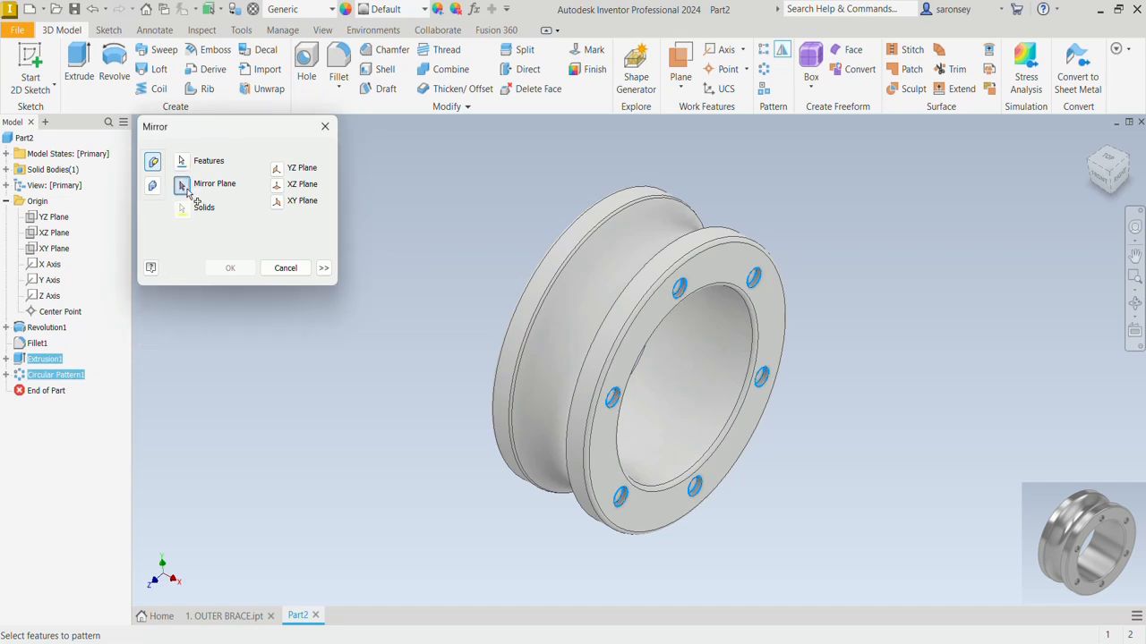
left_click(279, 169)
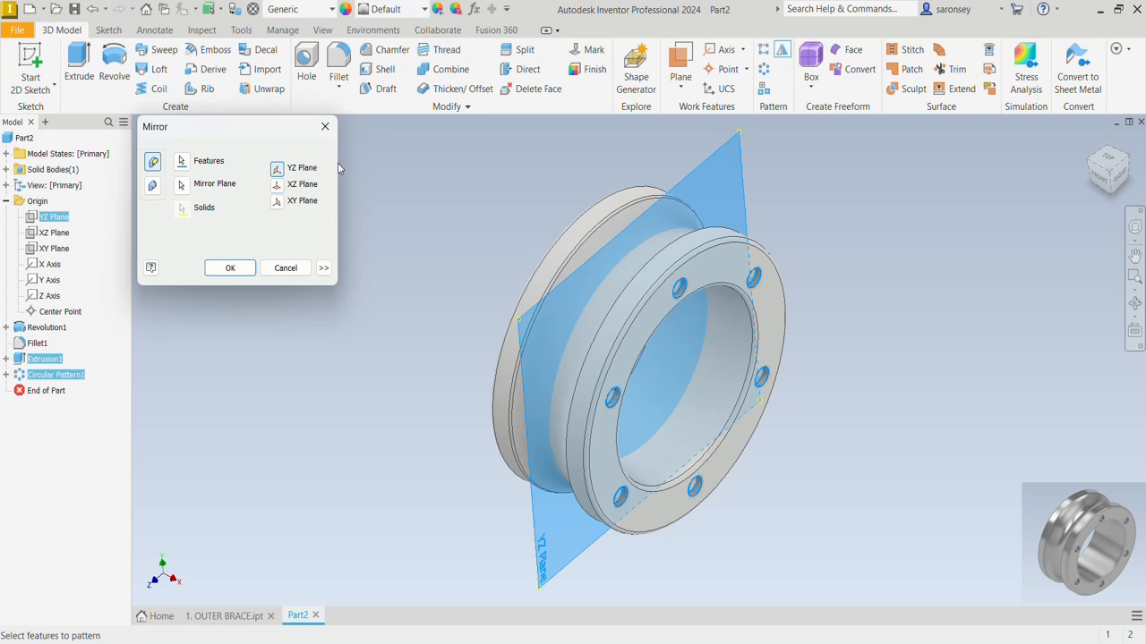
left_click(234, 269)
Return to the home view and apply the Honed appearance to the ring
middle_click_drag(420, 389, 476, 356, "shift")
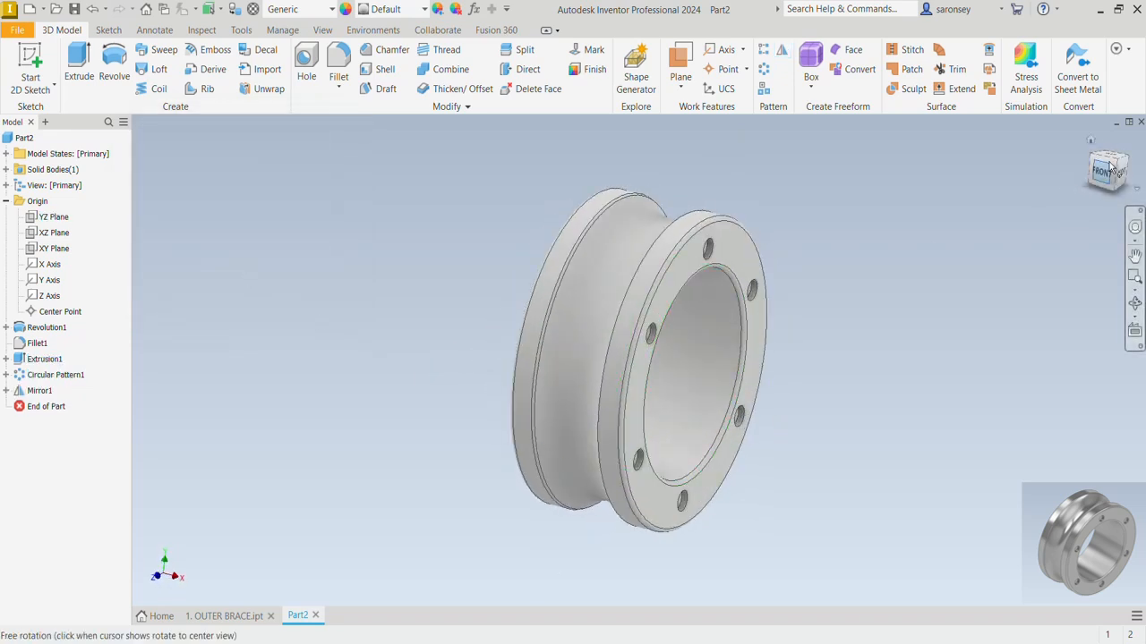
left_click(1092, 141)
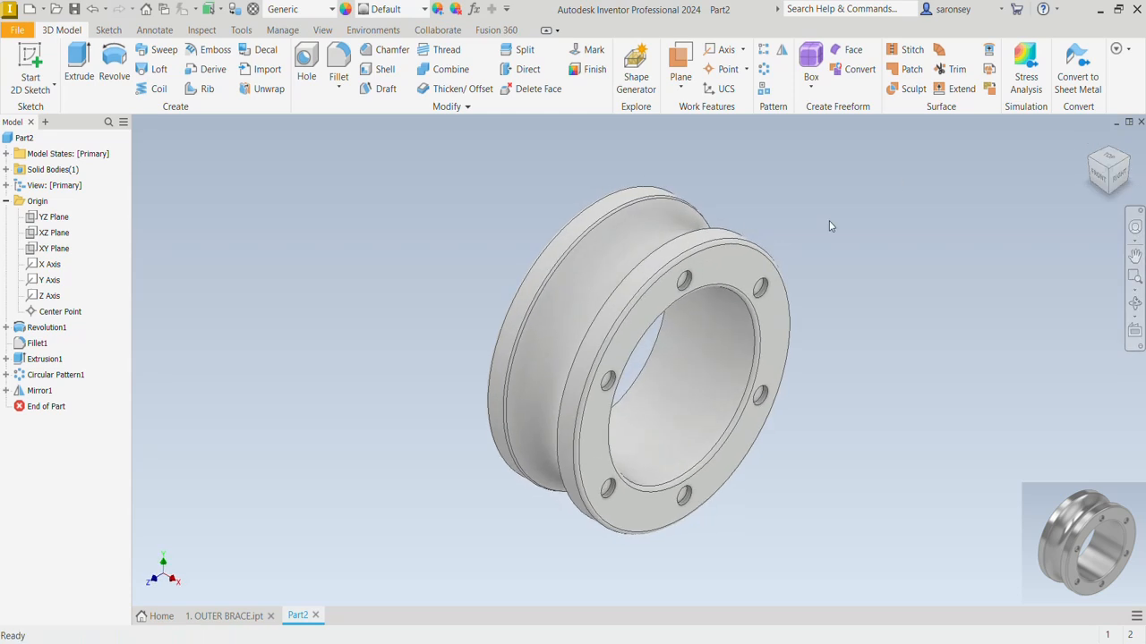
left_click(424, 8)
scroll(498, 246, "down", 3)
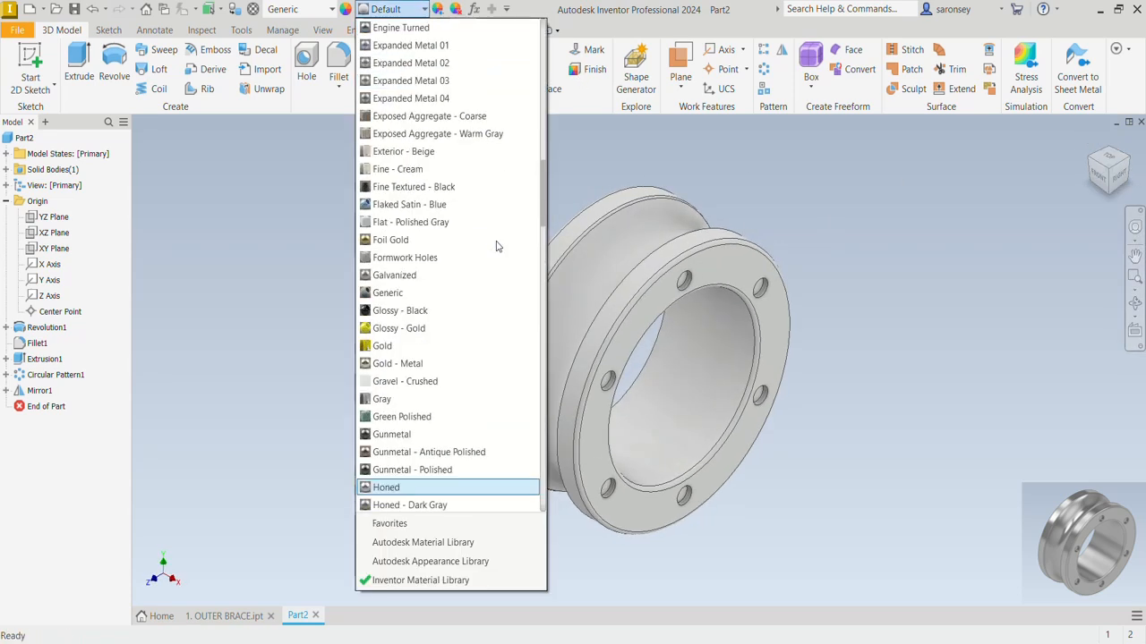
left_click(425, 487)
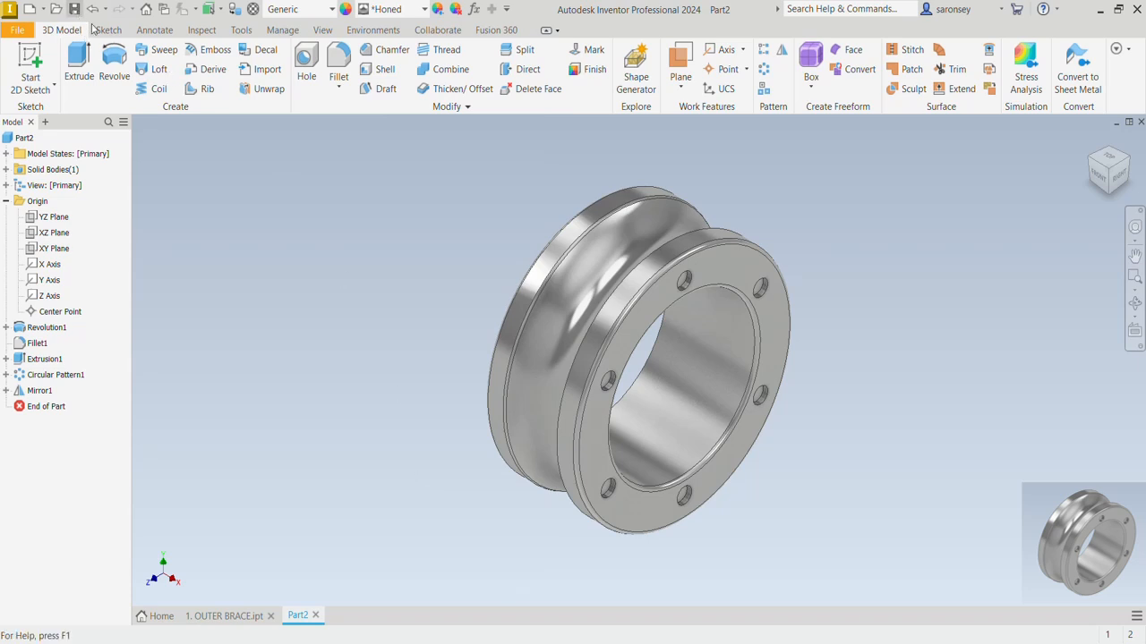
Save the grooved ring part as 2. INNER BRACE
key("ctrl+s")
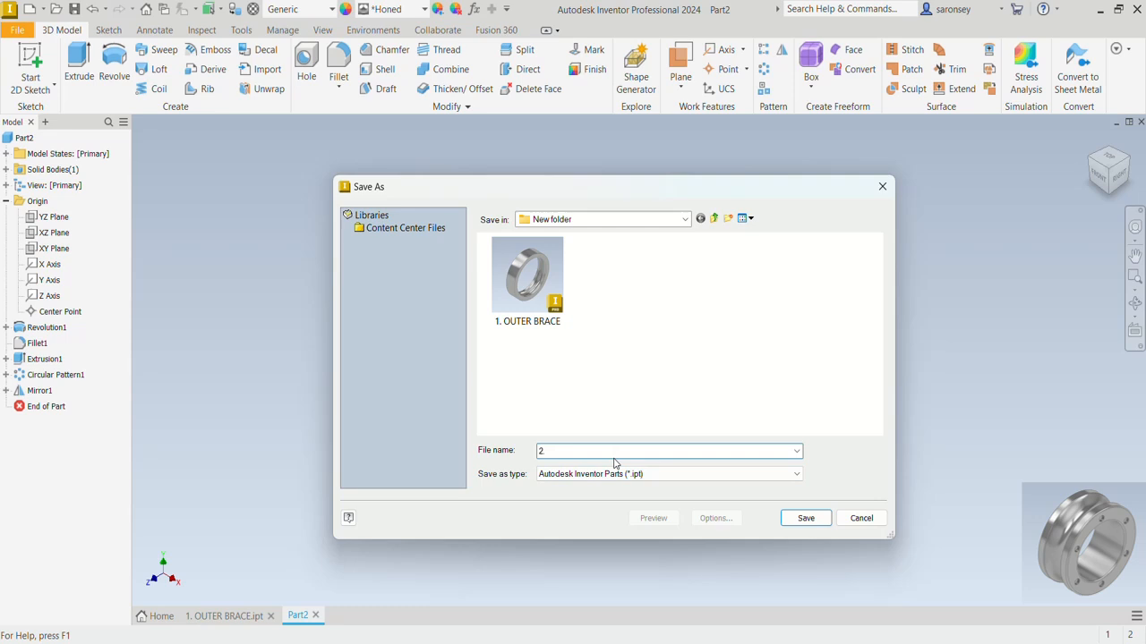
type("2. INNER BRACE")
left_click(805, 517)
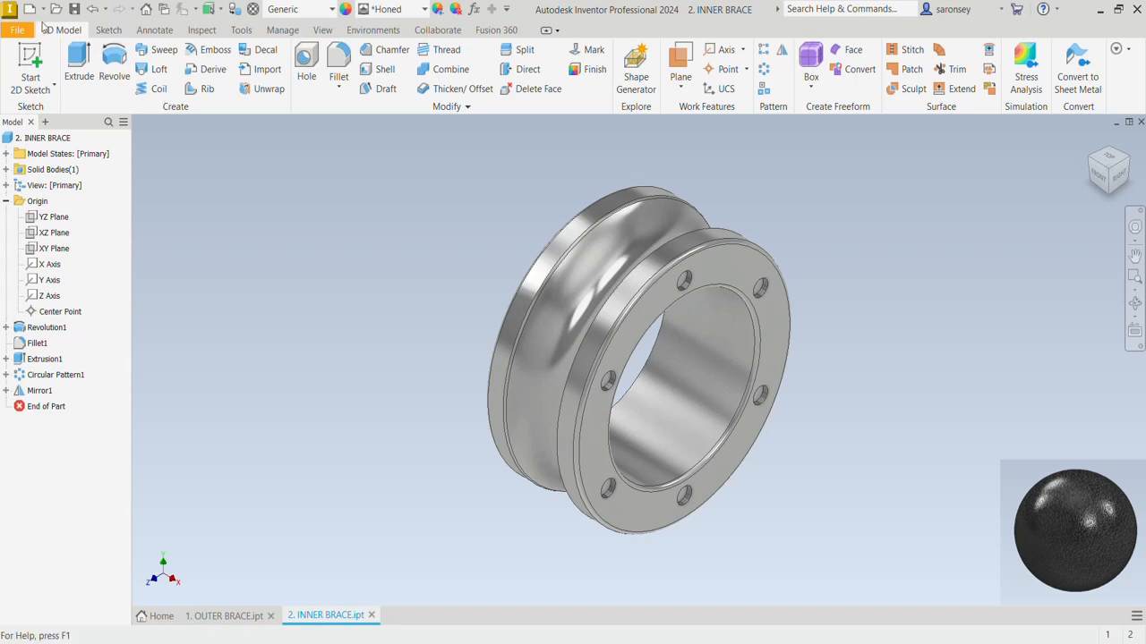
Create a new part from the metric Standard (mm).ipt template and start a 2D sketch on the XY plane
left_click(36, 11)
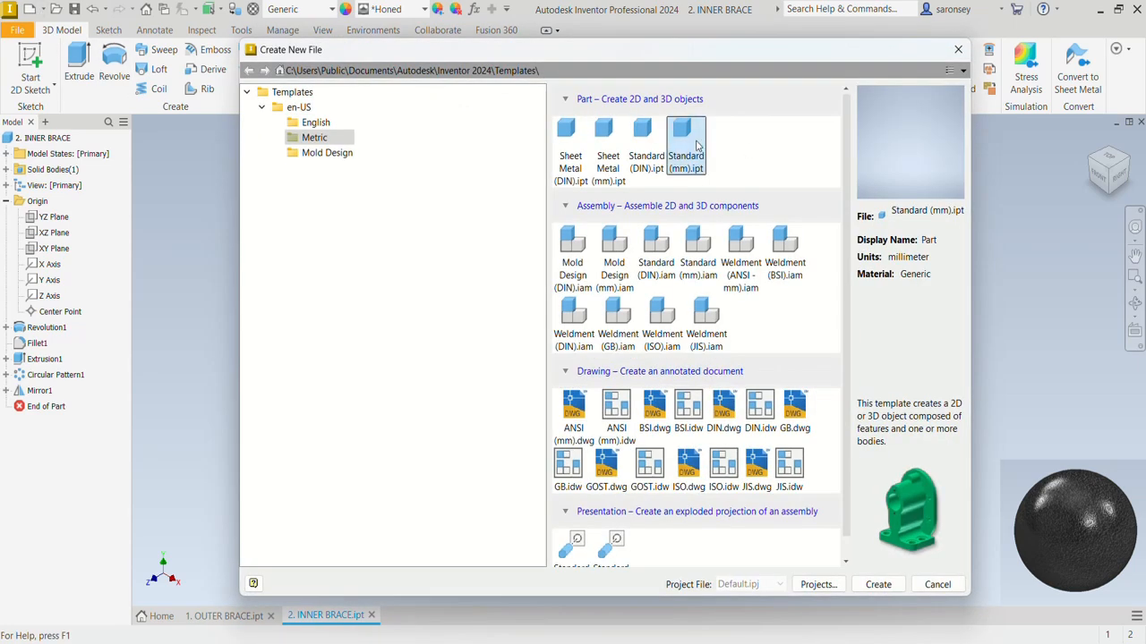
left_click(879, 585)
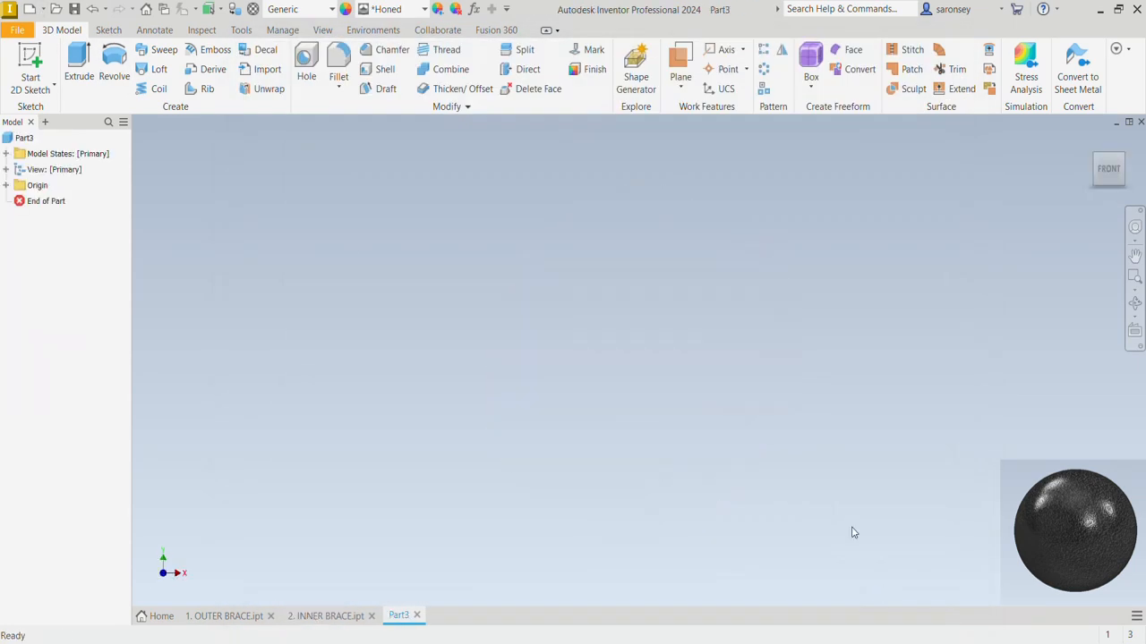
left_click(31, 59)
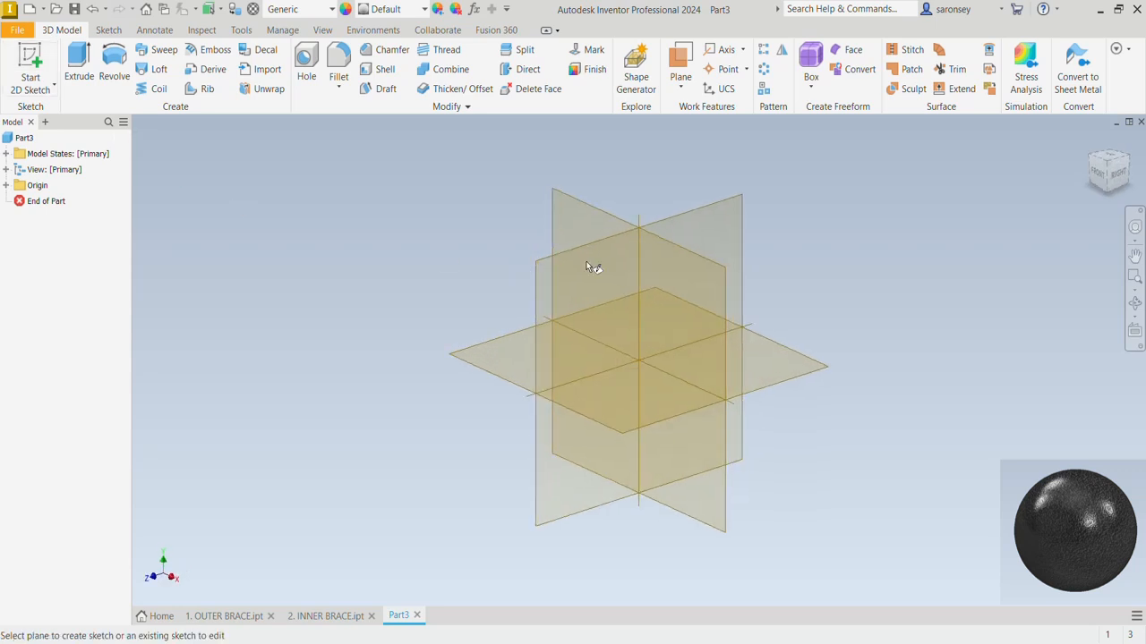
left_click(588, 215)
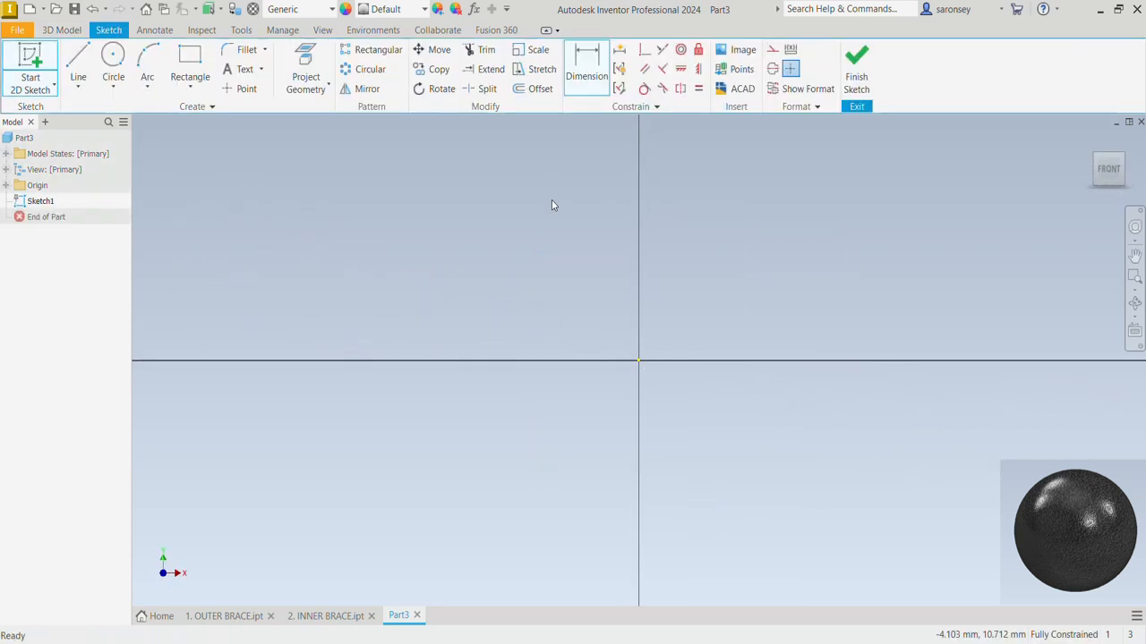
Draw a 48 mm diameter circle centred on the sketch origin
left_click(113, 57)
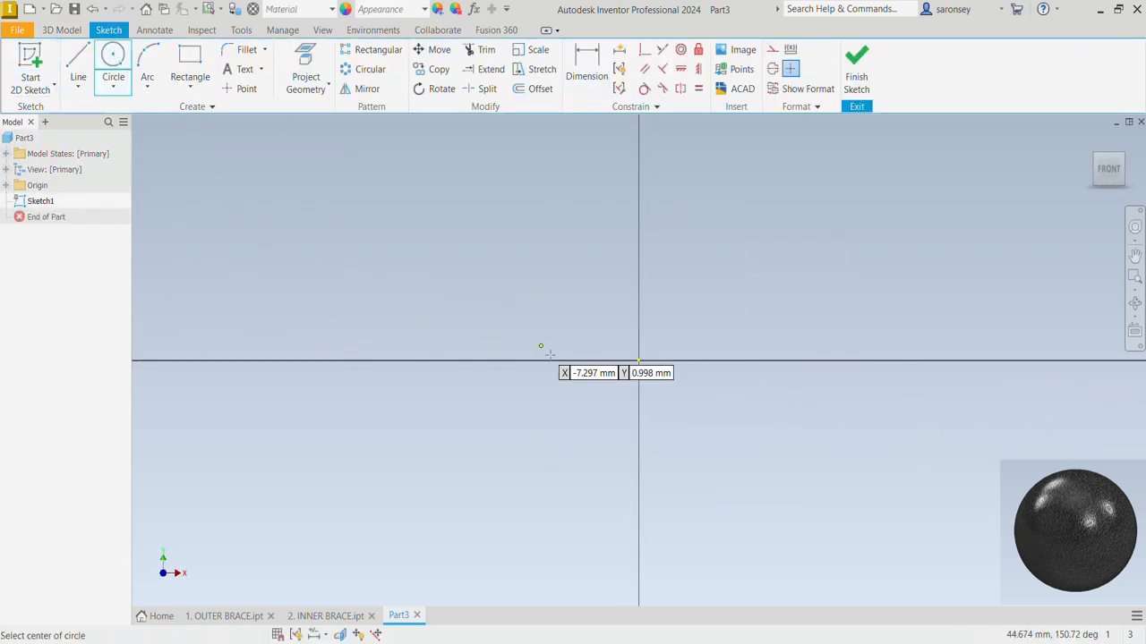
left_click(638, 361)
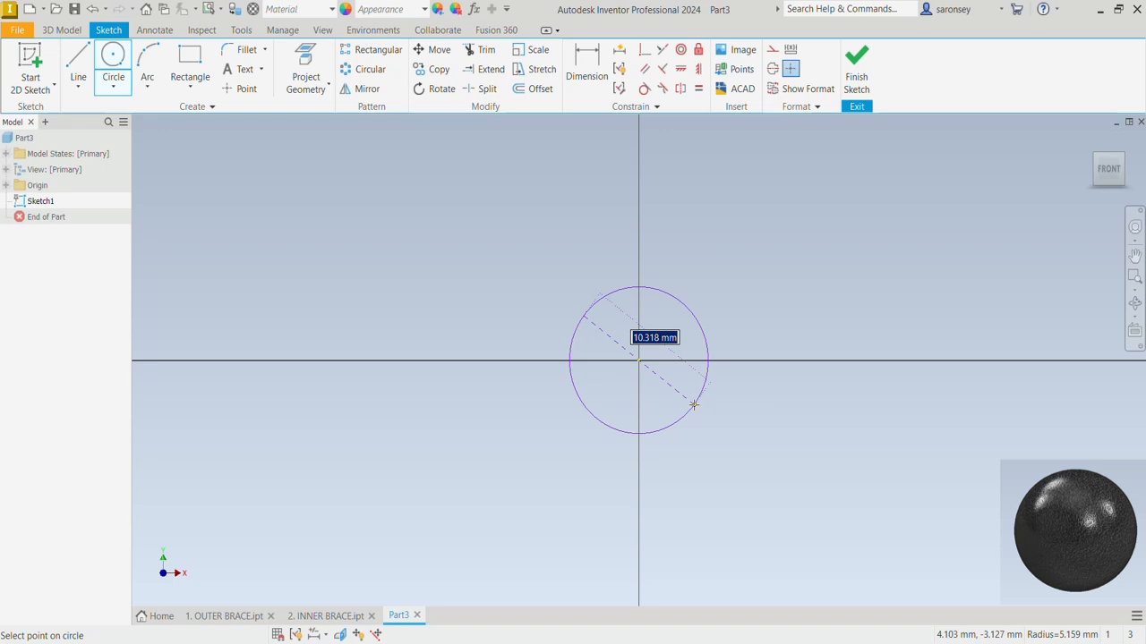
type("48")
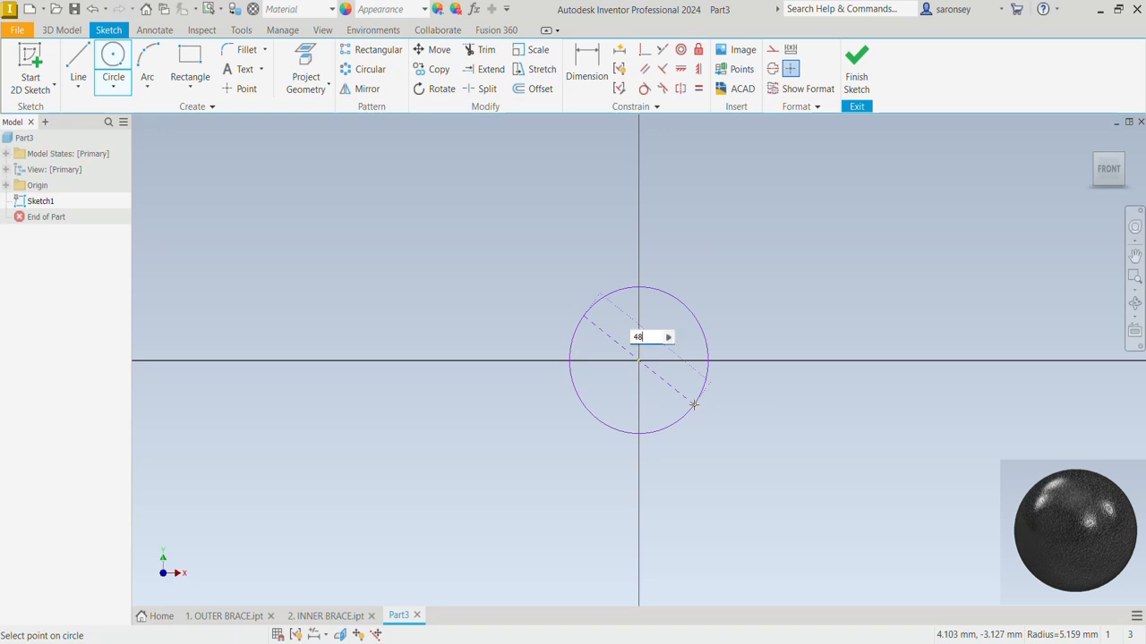
key("Return")
scroll(674, 368, "down", 5)
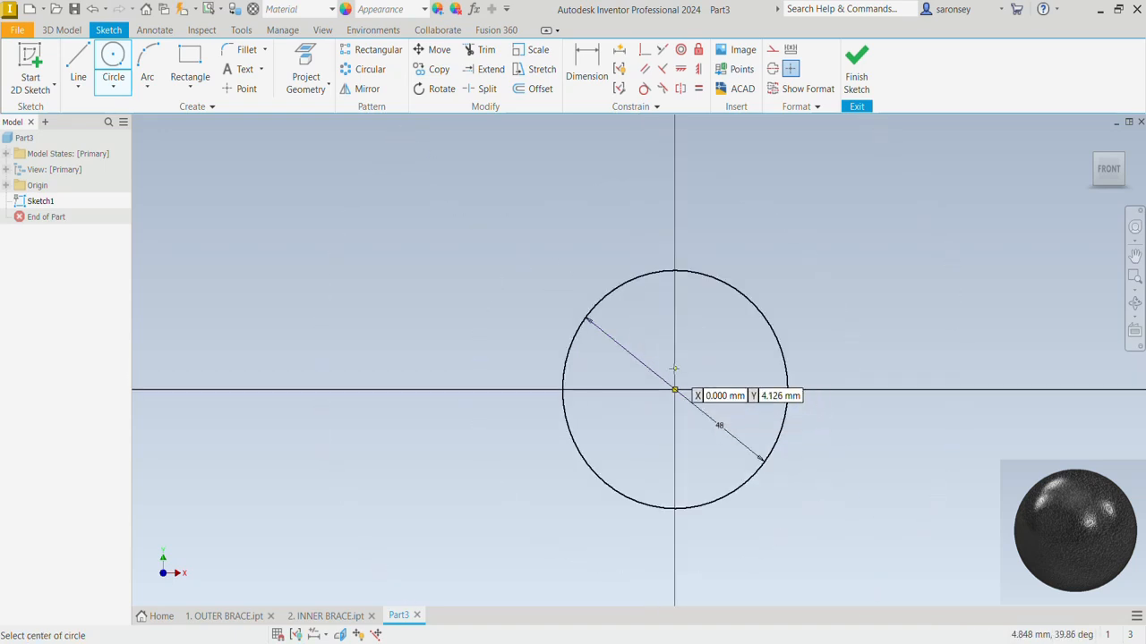
key("Escape")
Draw a vertical line through the circle's centre from its top to its bottom, and finish the sketch
key("l")
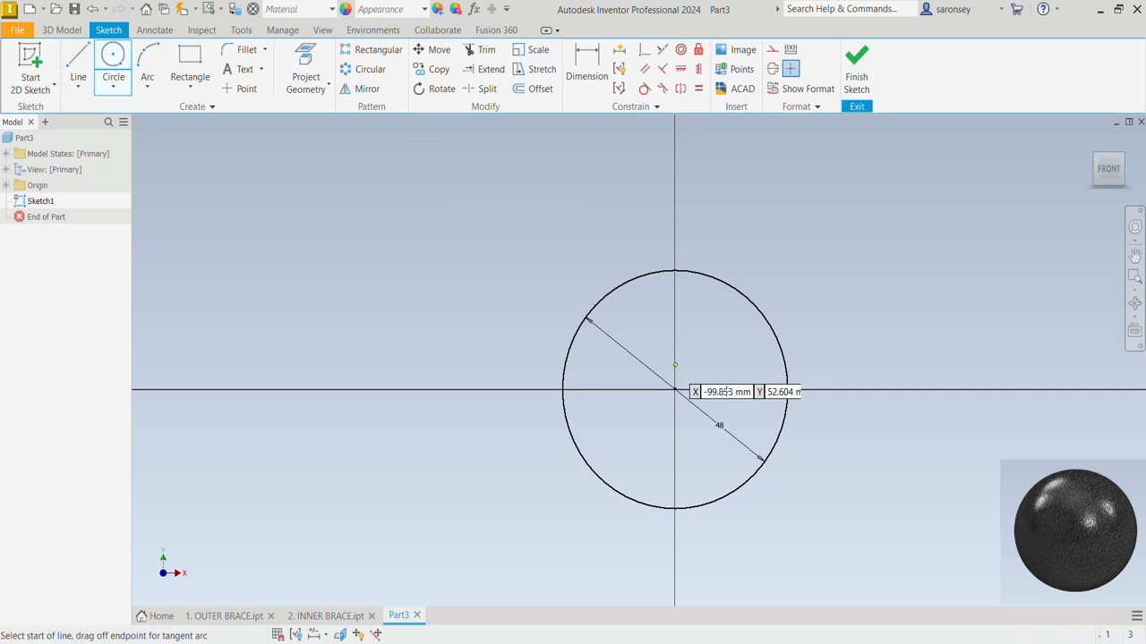
middle_click_drag(671, 367, 655, 309)
scroll(655, 309, "up", 5)
scroll(655, 309, "down", 4)
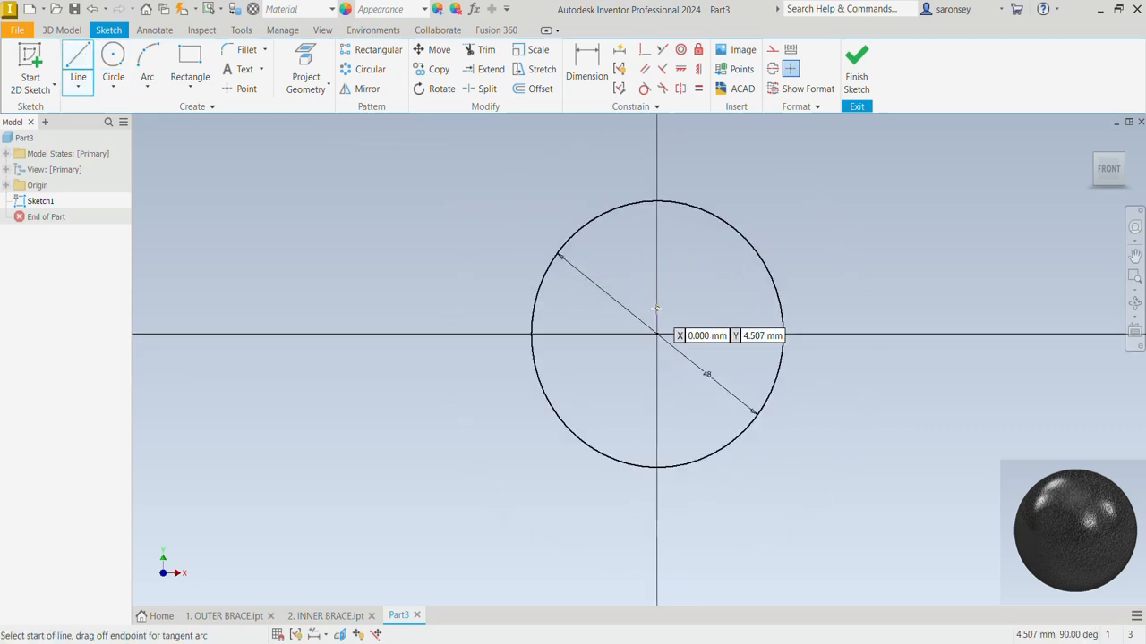
left_click(657, 202)
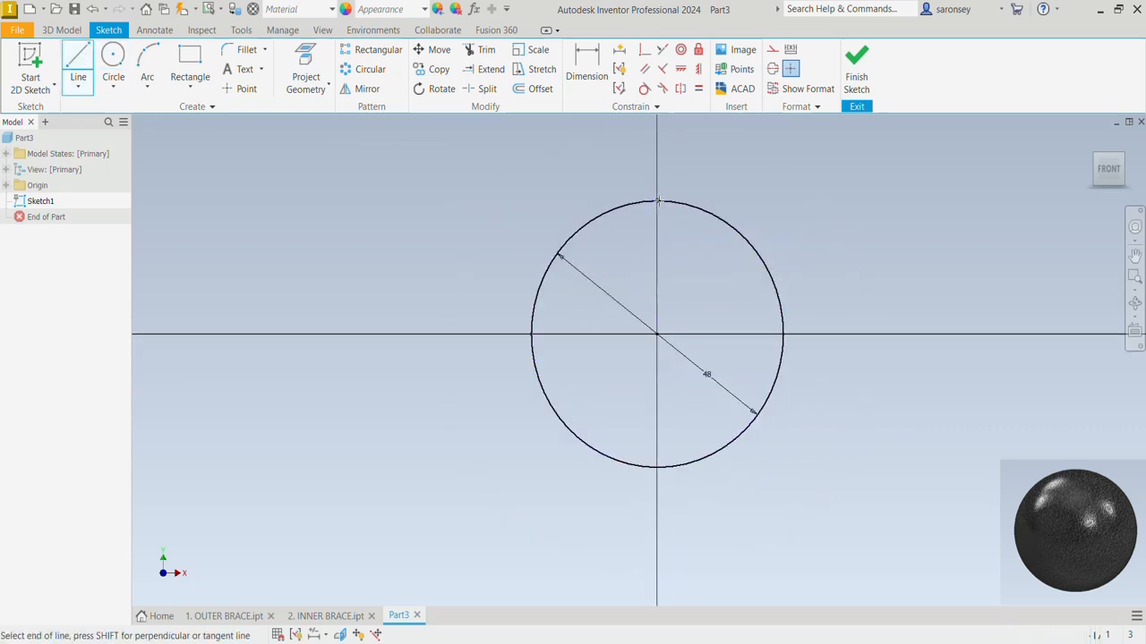
left_click(657, 466)
right_click(822, 208)
left_click(858, 213)
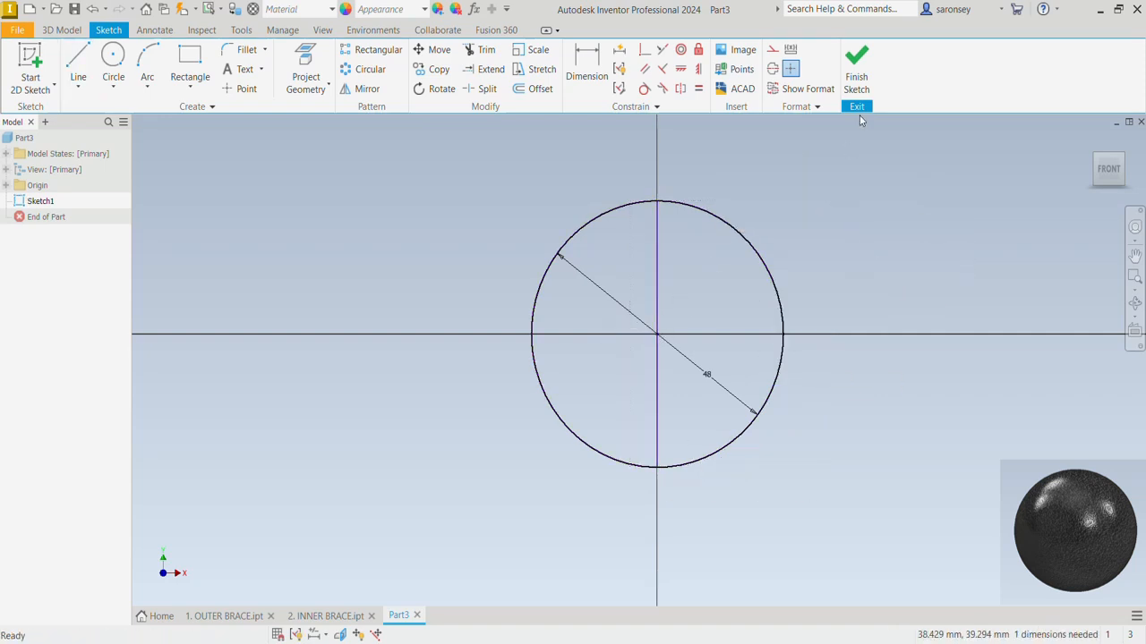
left_click(856, 64)
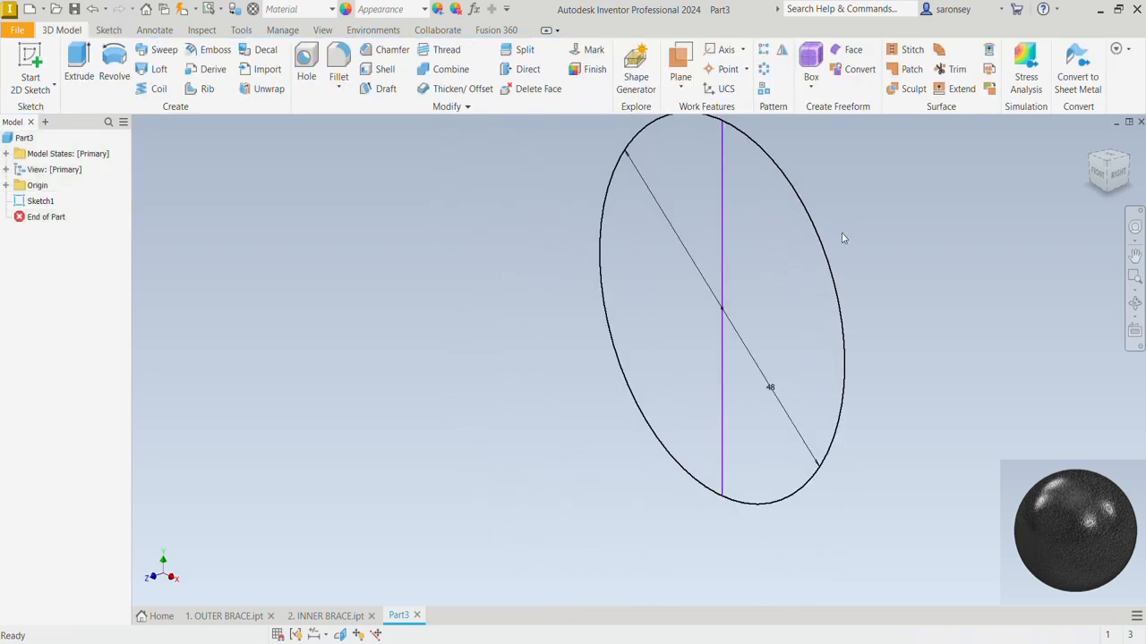
Revolve one half of the 48 mm circle 360 degrees around the vertical centre line to form a solid ball
left_click(113, 65)
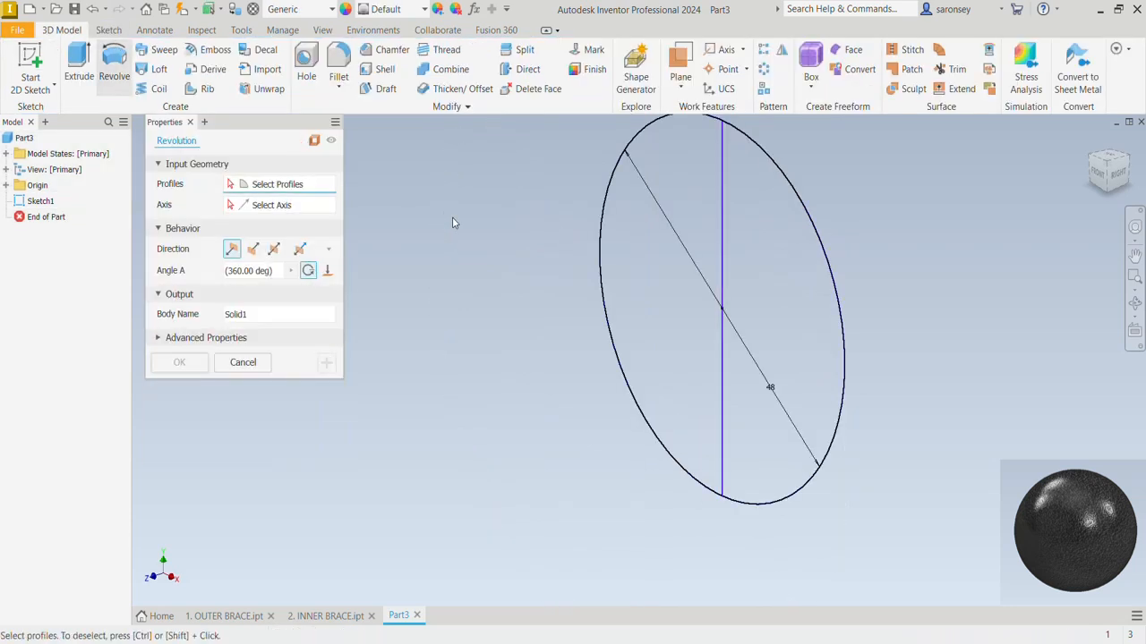
left_click(774, 256)
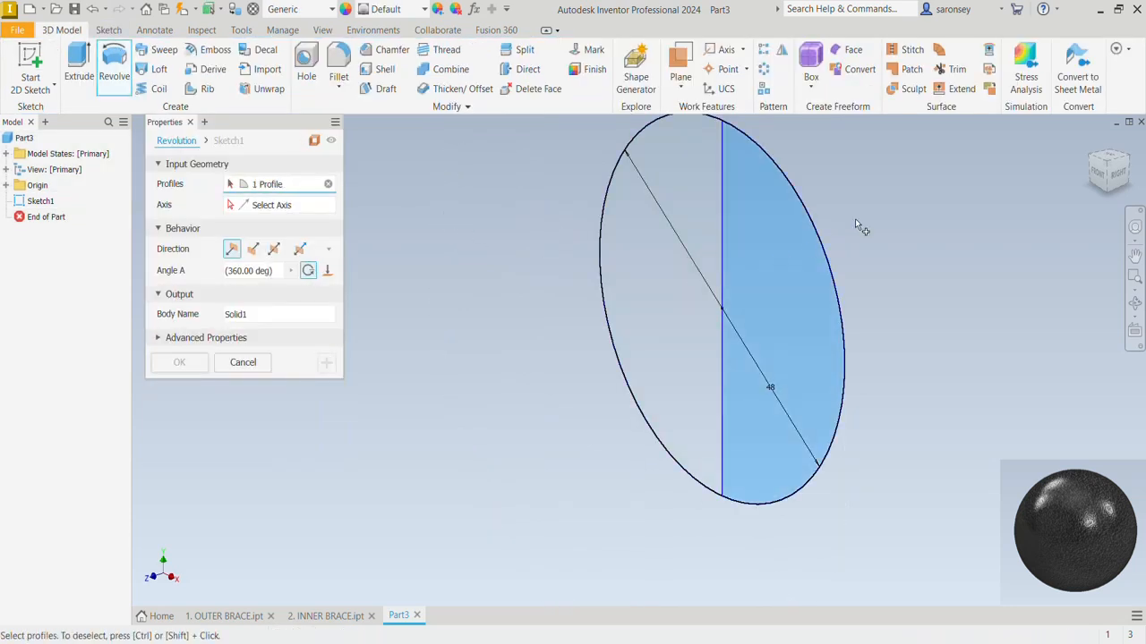
middle_click_drag(864, 219, 821, 246)
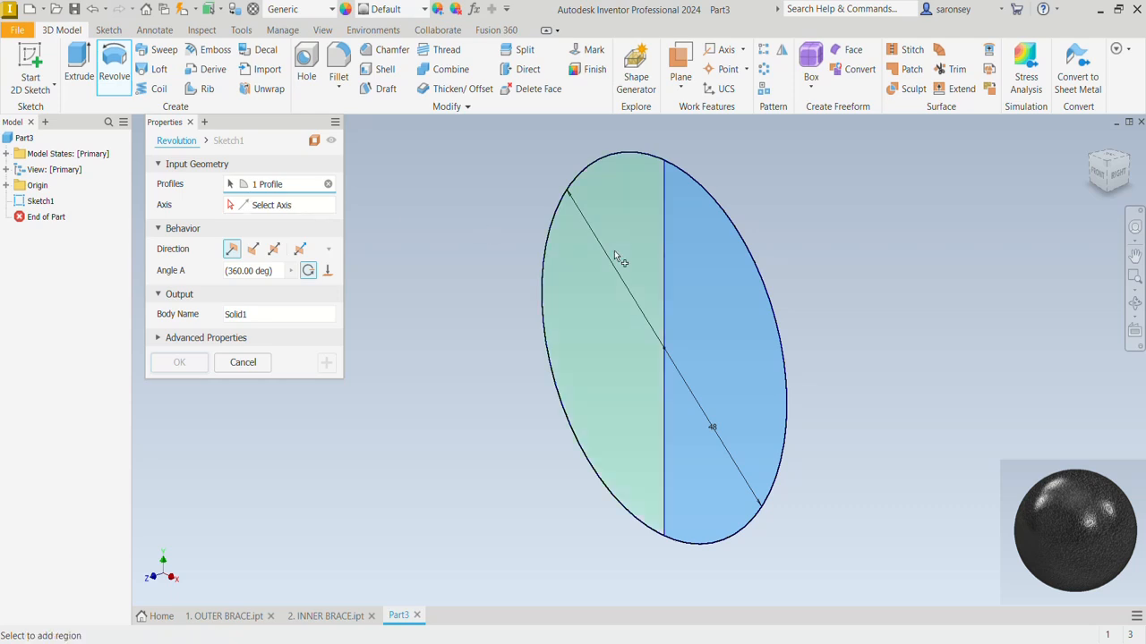
left_click(231, 205)
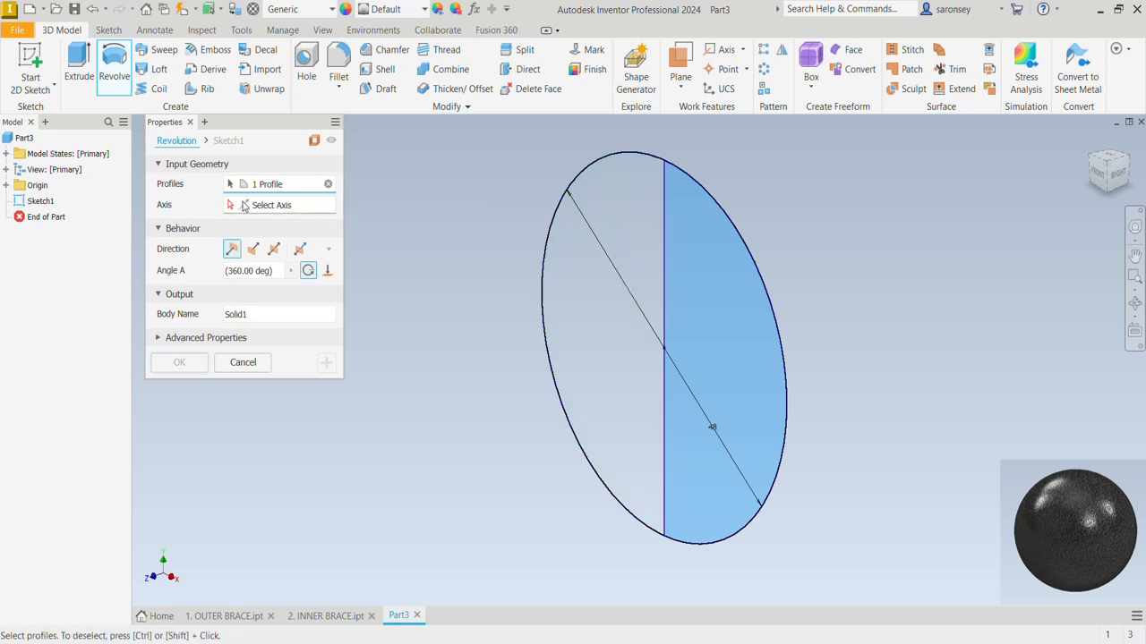
left_click(664, 297)
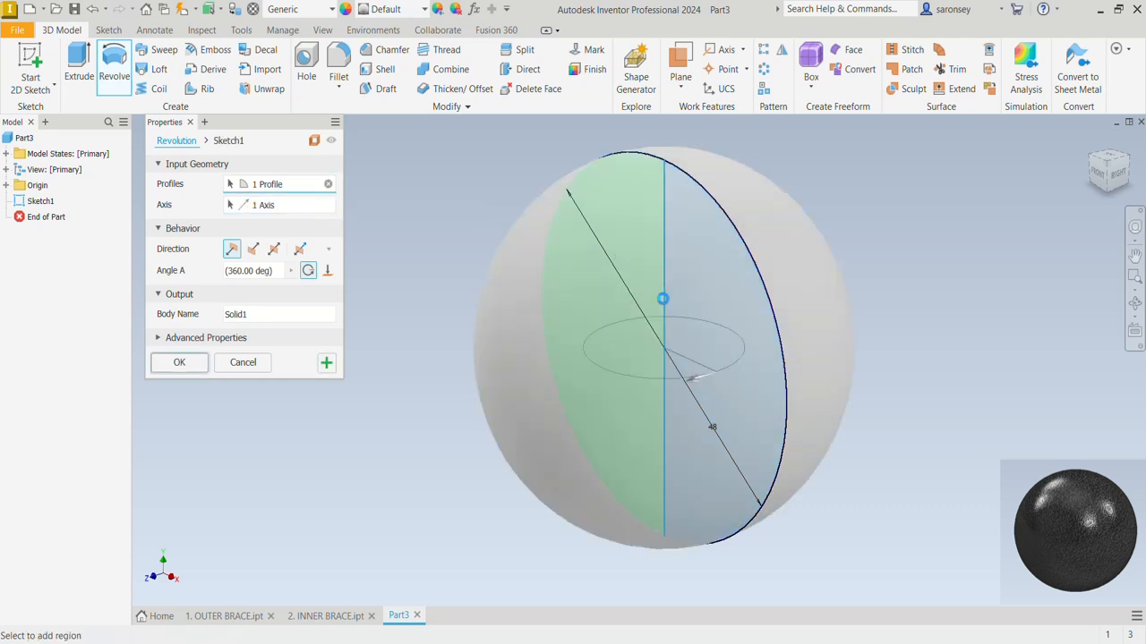
left_click(198, 370)
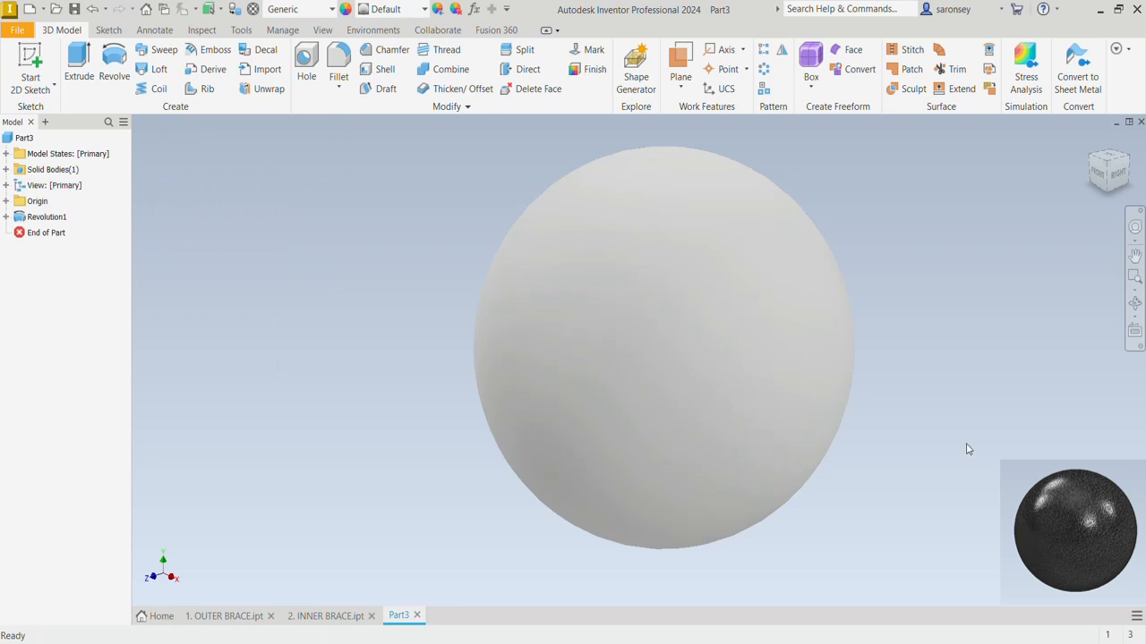
Apply the Black Cast appearance to the ball and save the part as 3. BALL
middle_click_drag(964, 448, 929, 463)
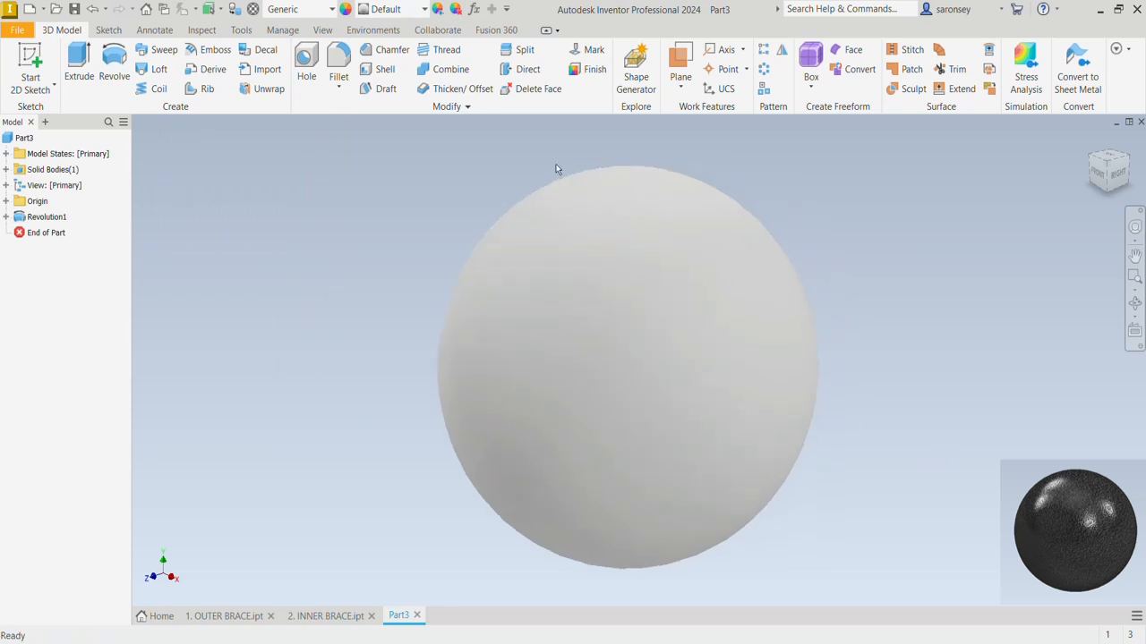
left_click(427, 8)
scroll(403, 76, "up", 11)
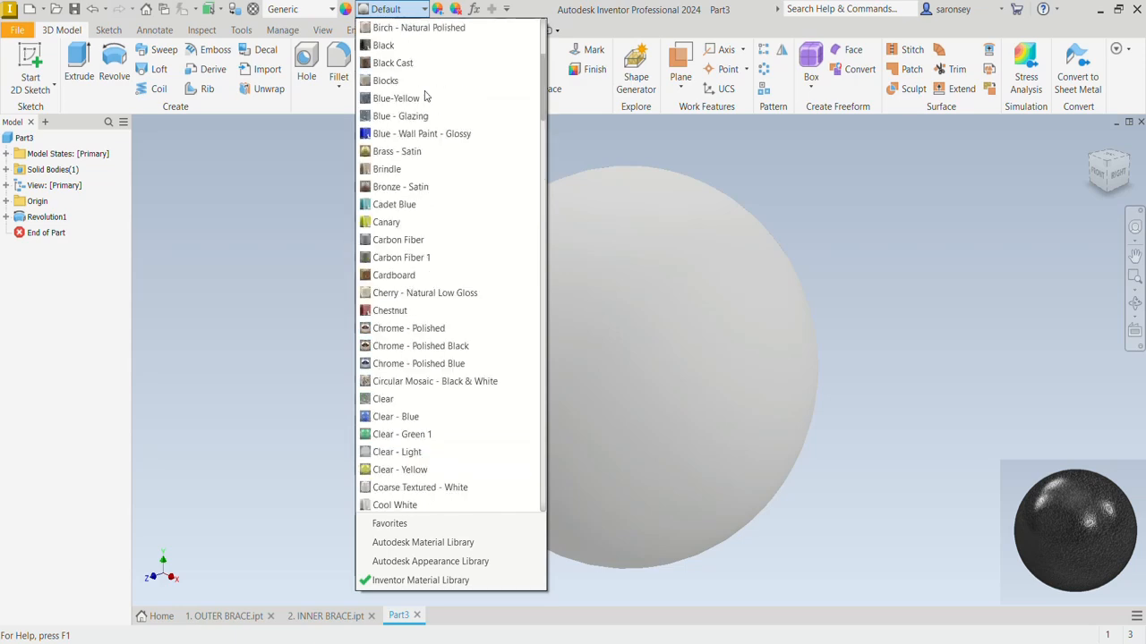
left_click(398, 62)
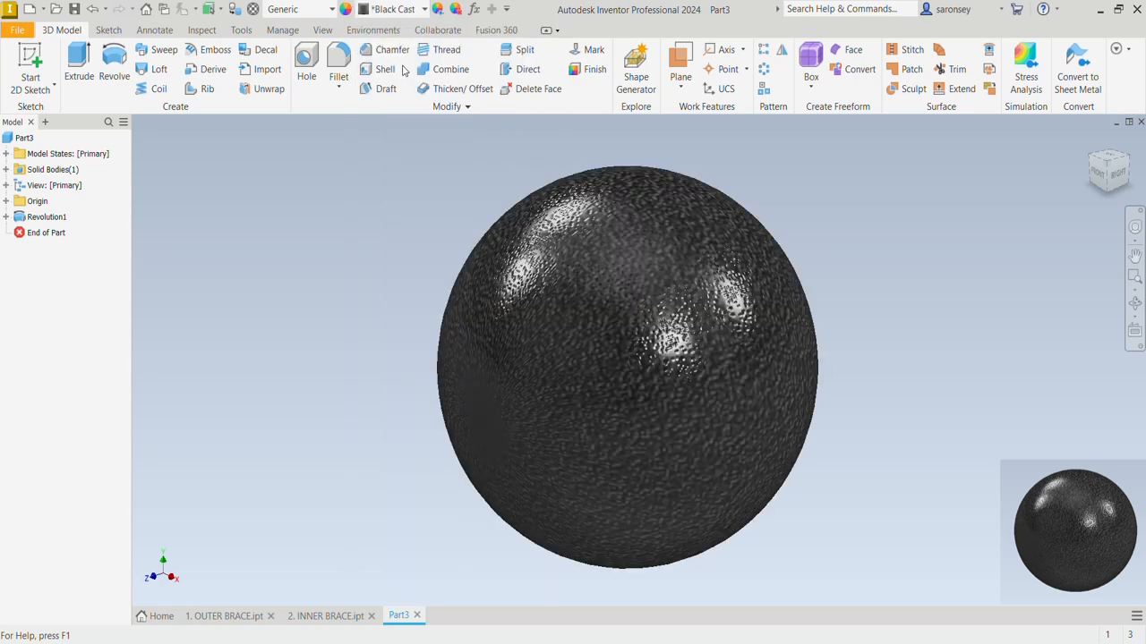
left_click(73, 9)
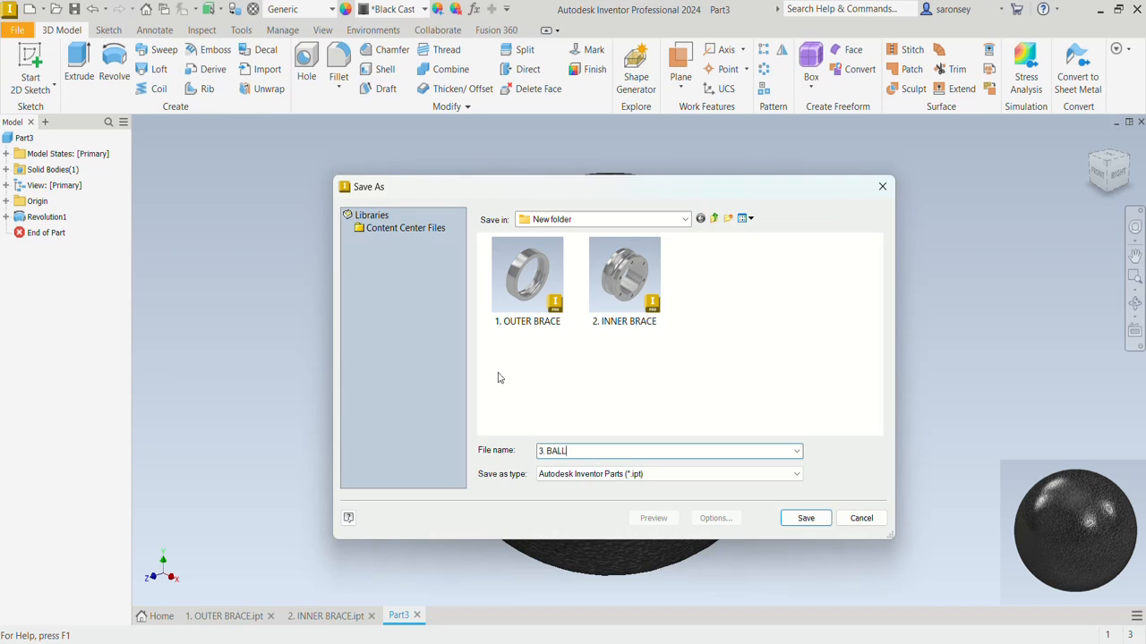
left_click(804, 519)
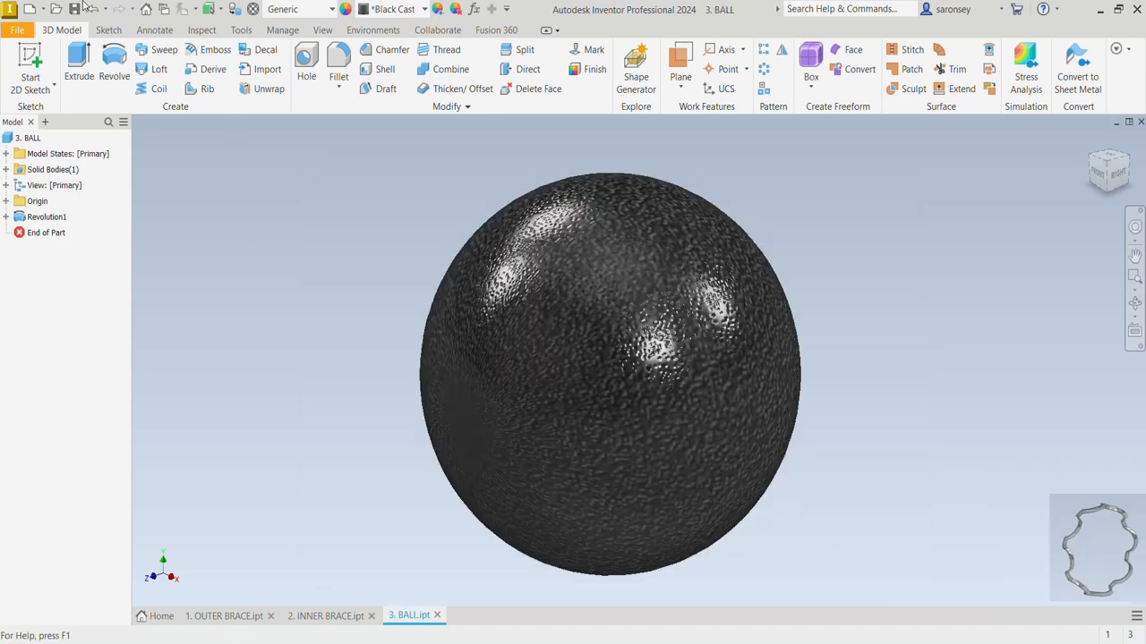
Create another new Standard (mm).ipt part for the ball cage and start a 2D sketch on its XY plane
left_click(31, 10)
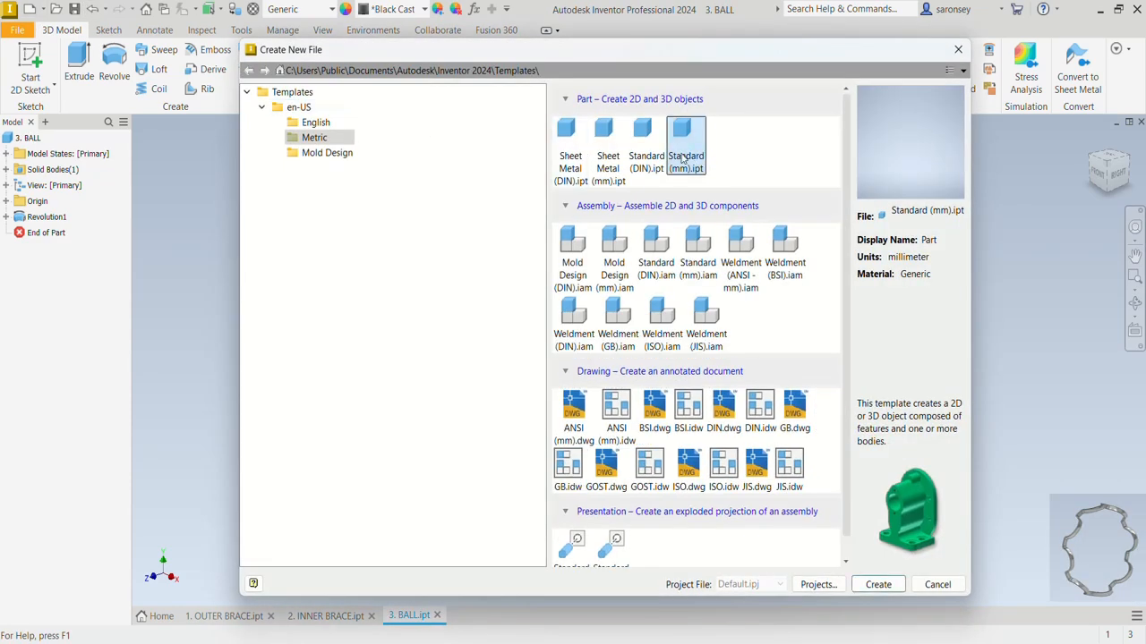
left_click(871, 591)
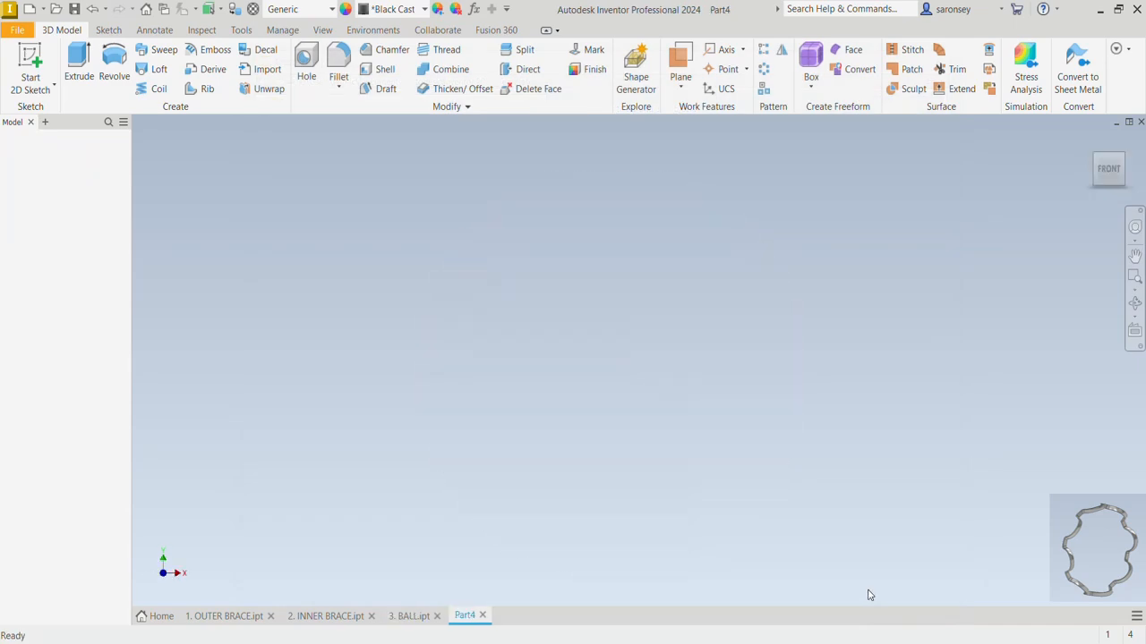
left_click(31, 61)
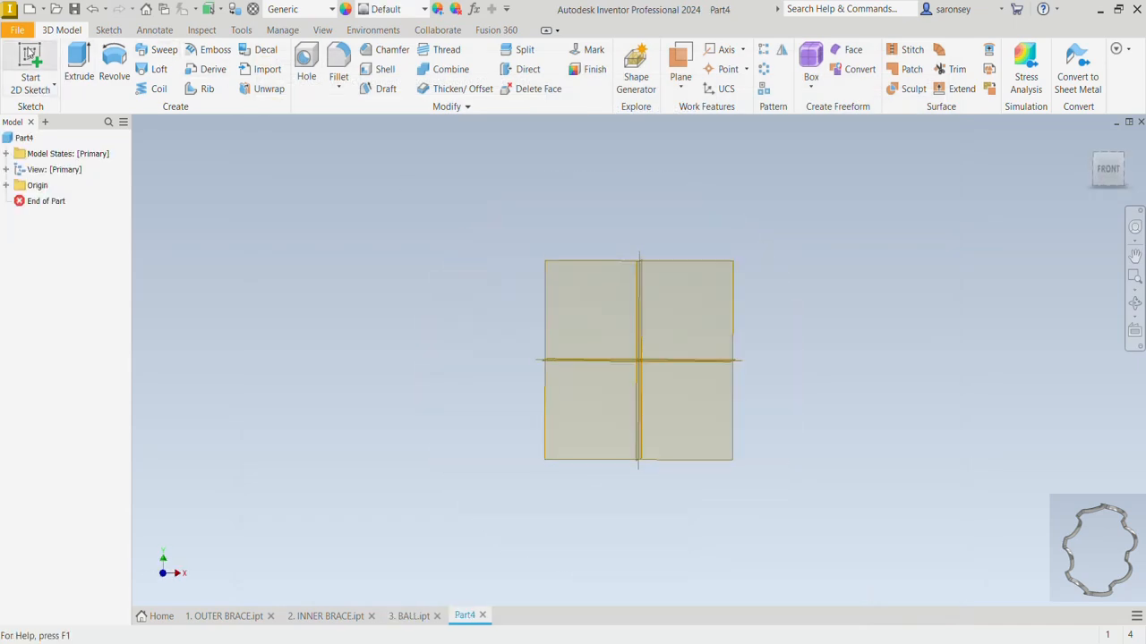
left_click(568, 207)
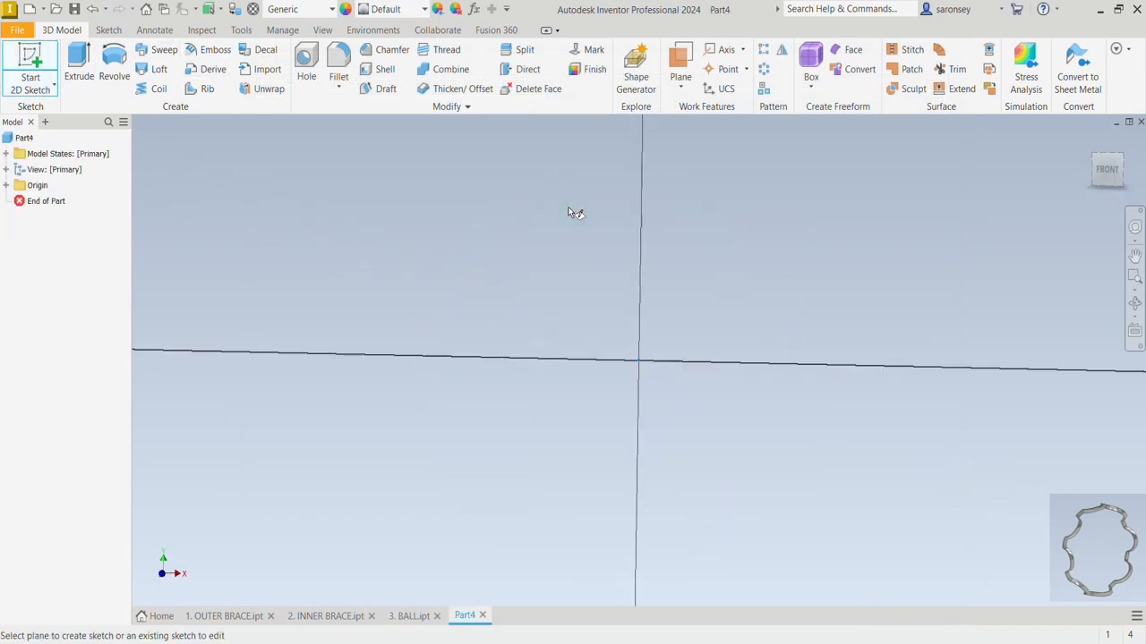
Draw two concentric circles of 172 mm and 188 mm diameter centred on the origin, and finish the sketch
left_click(113, 61)
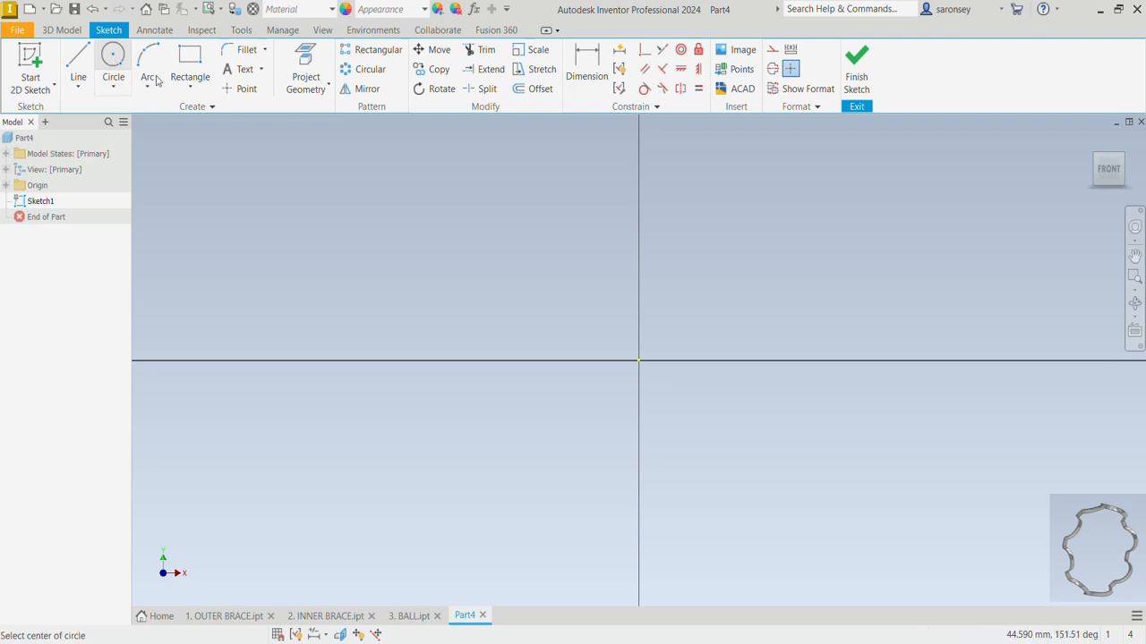
left_click(639, 361)
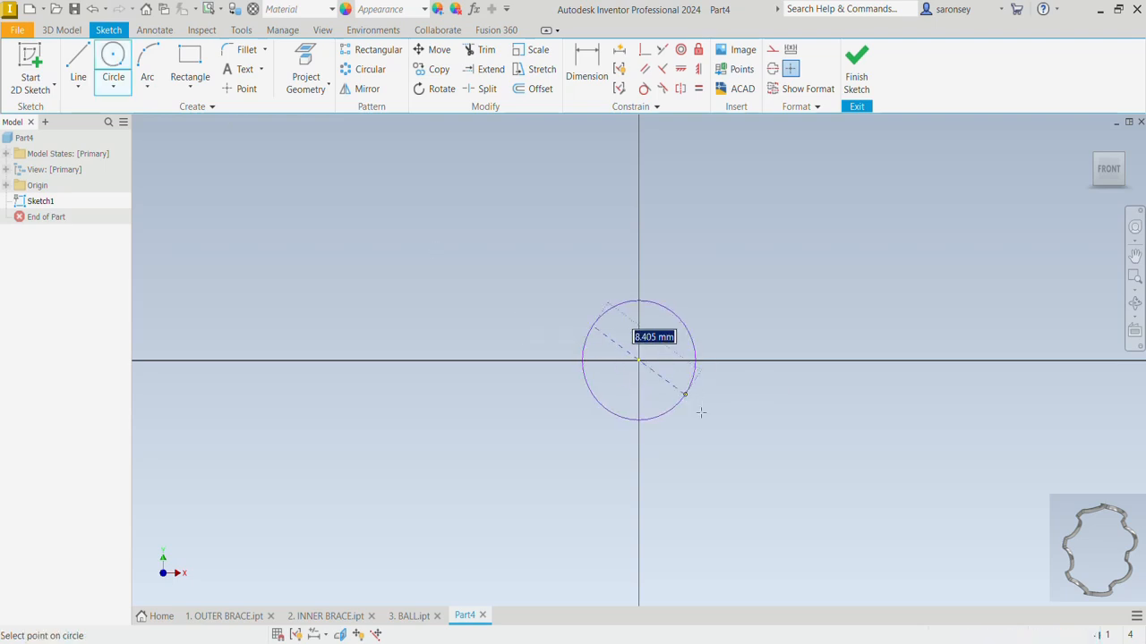
type("1")
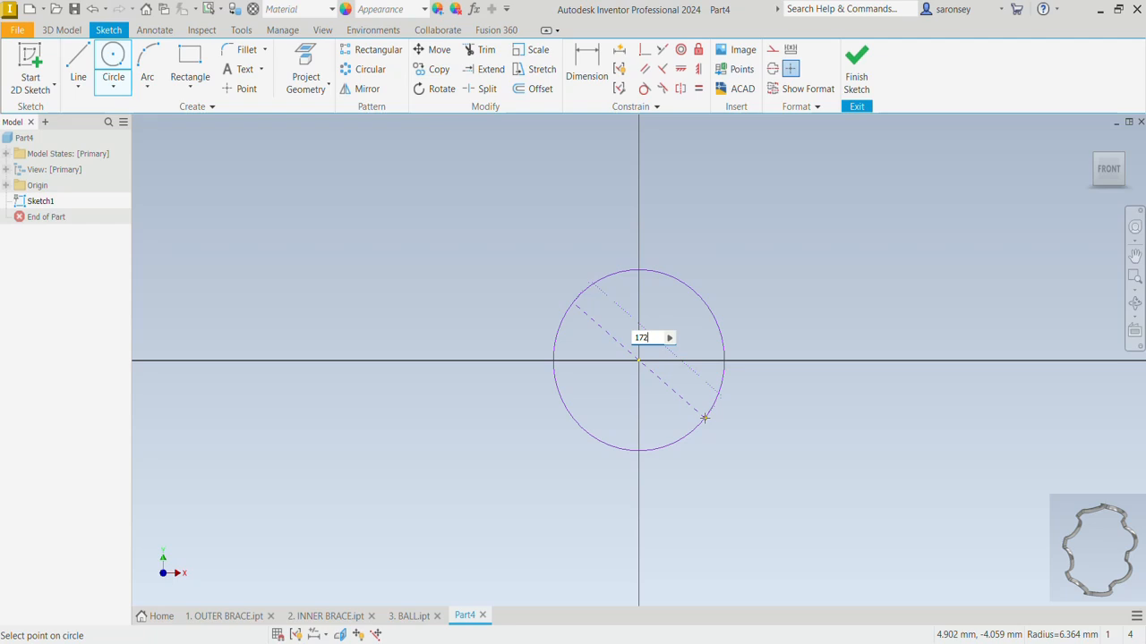
type("72")
key("Return")
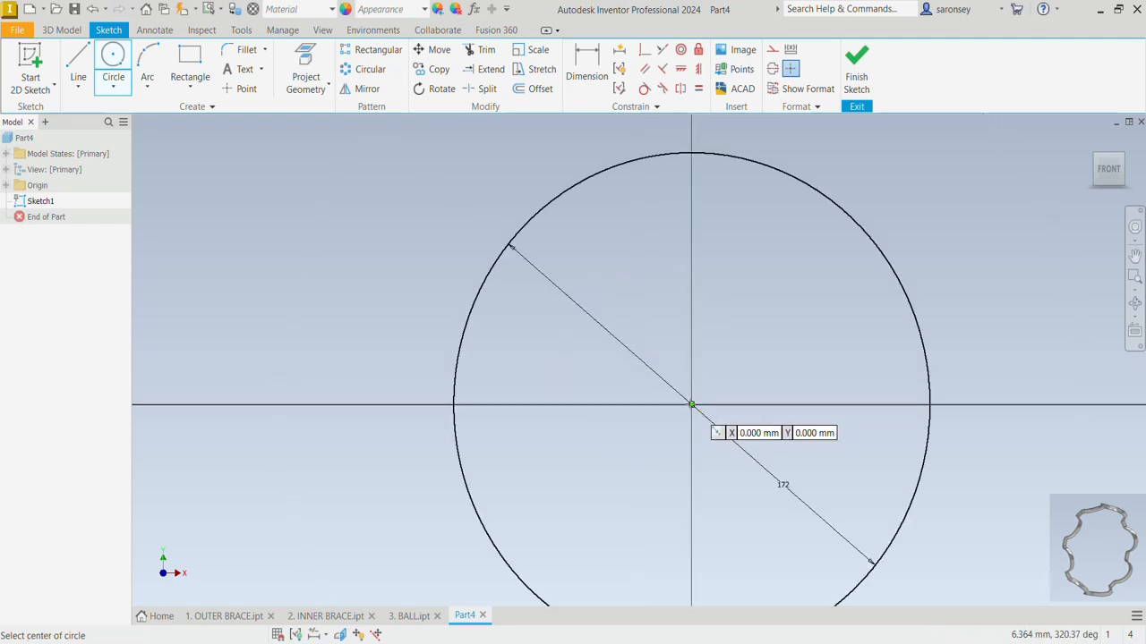
left_click(691, 405)
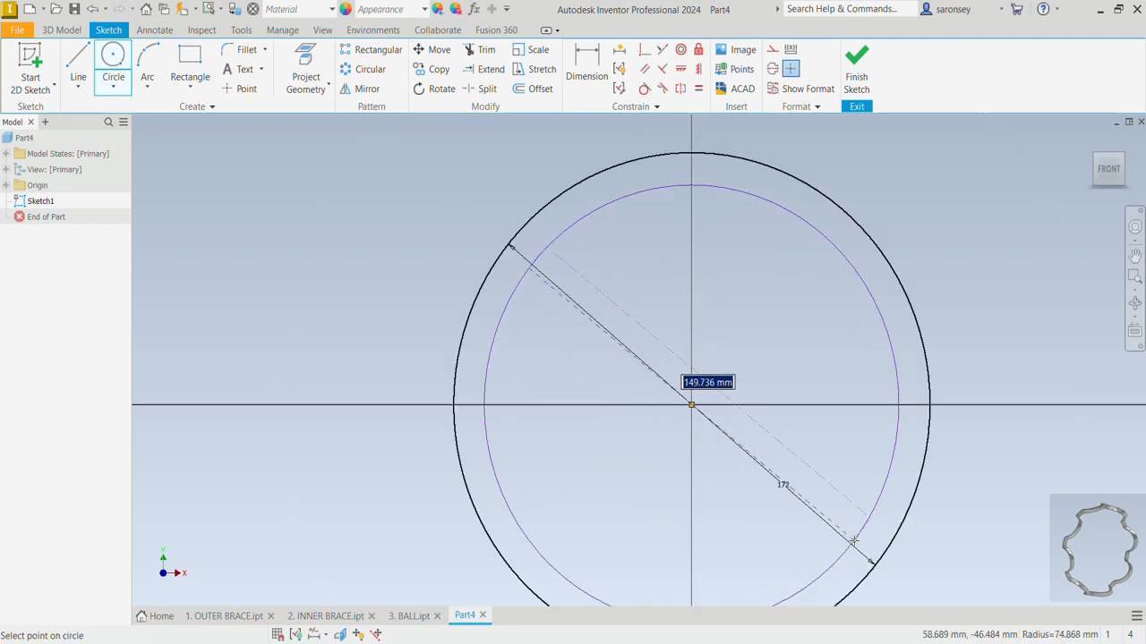
type("188")
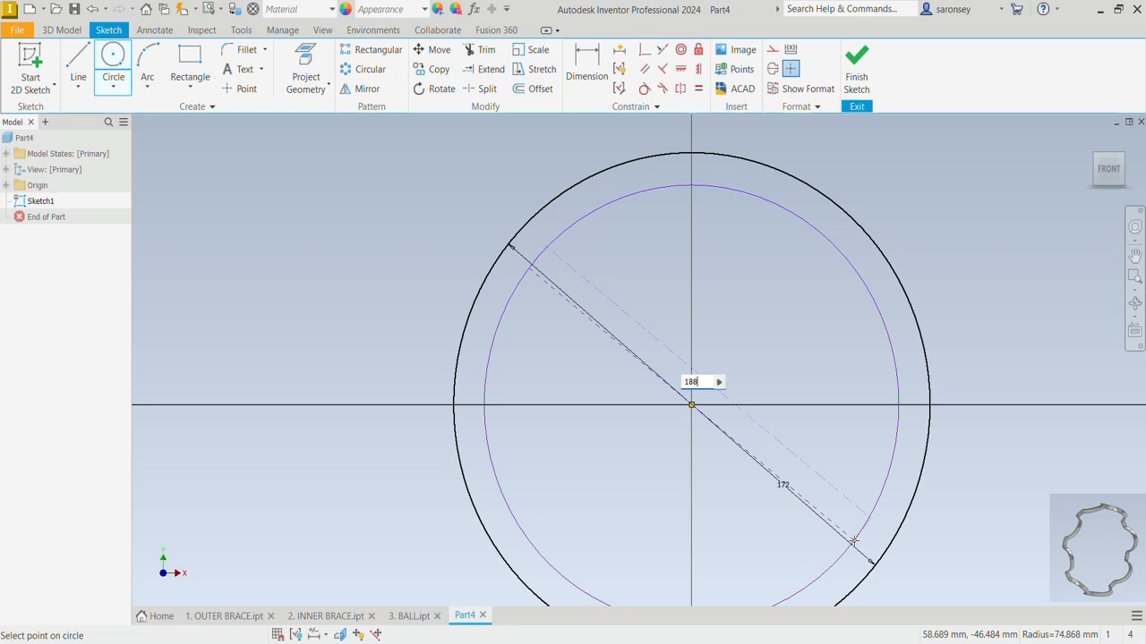
key("Return")
scroll(854, 541, "down", 3)
middle_click_drag(855, 525, 804, 407)
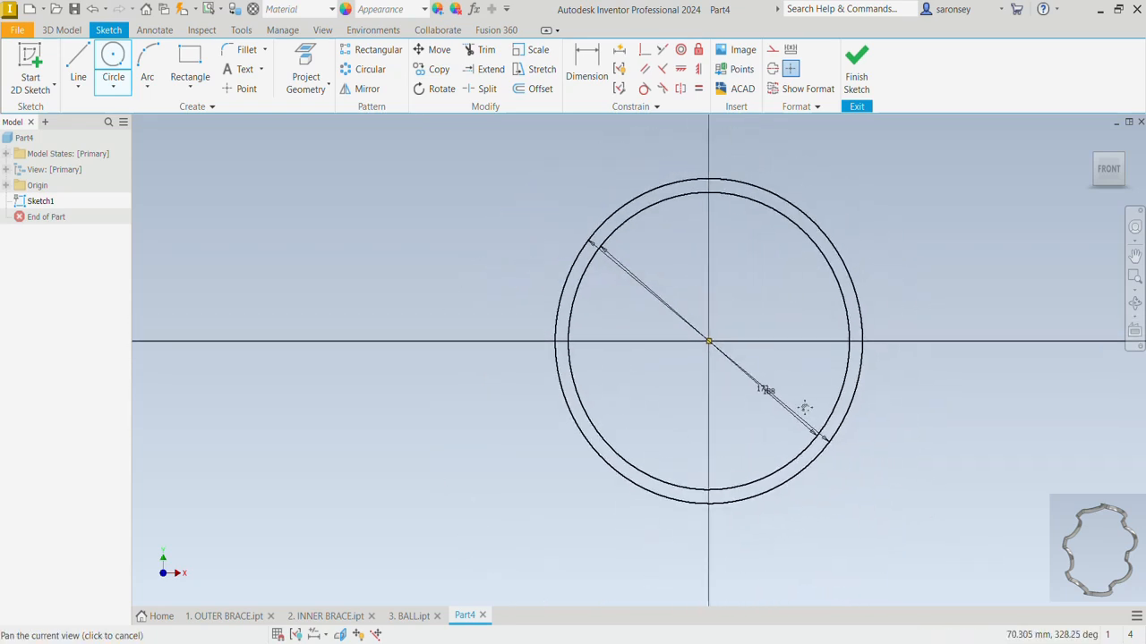
left_click(857, 74)
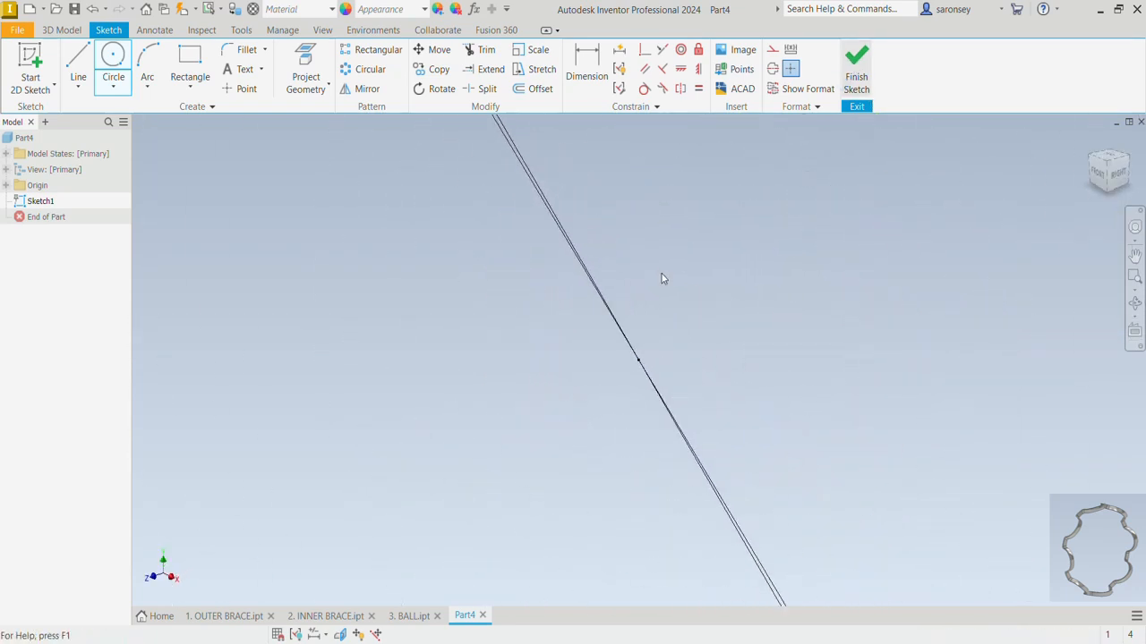
Extrude the ring-shaped area between the two circles by 32 mm
left_click(88, 63)
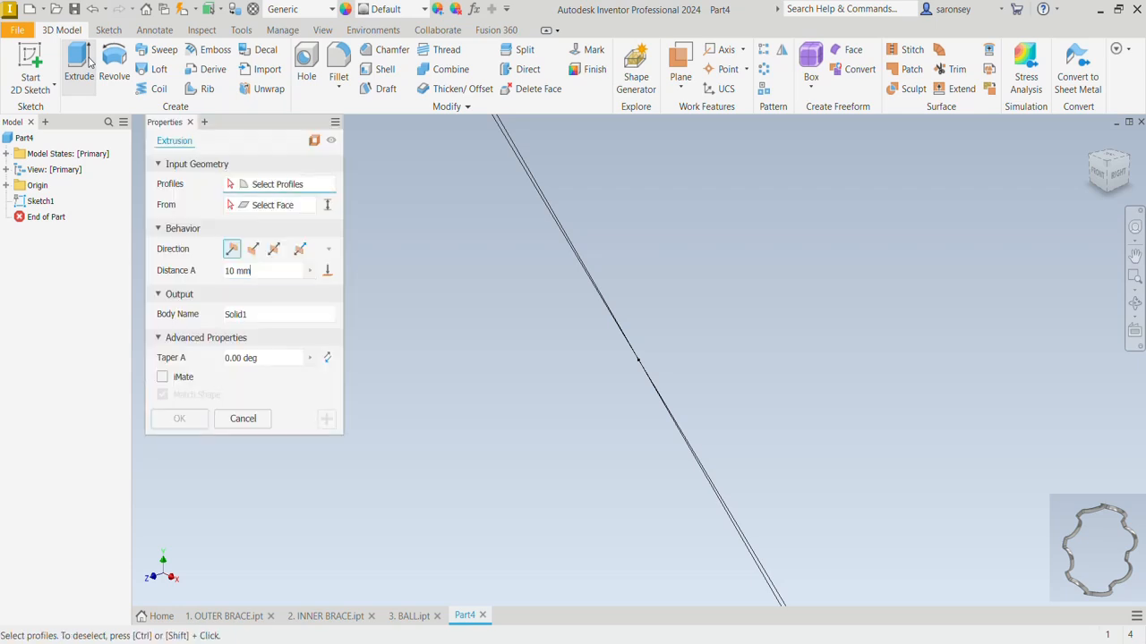
scroll(558, 256, "down", 5)
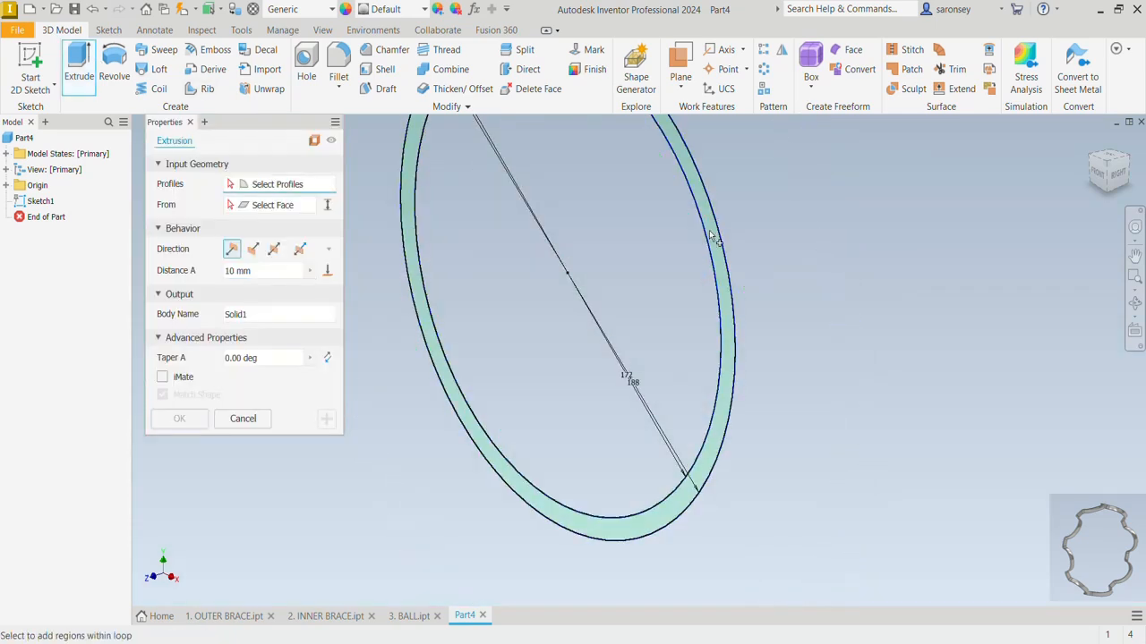
left_click(710, 236)
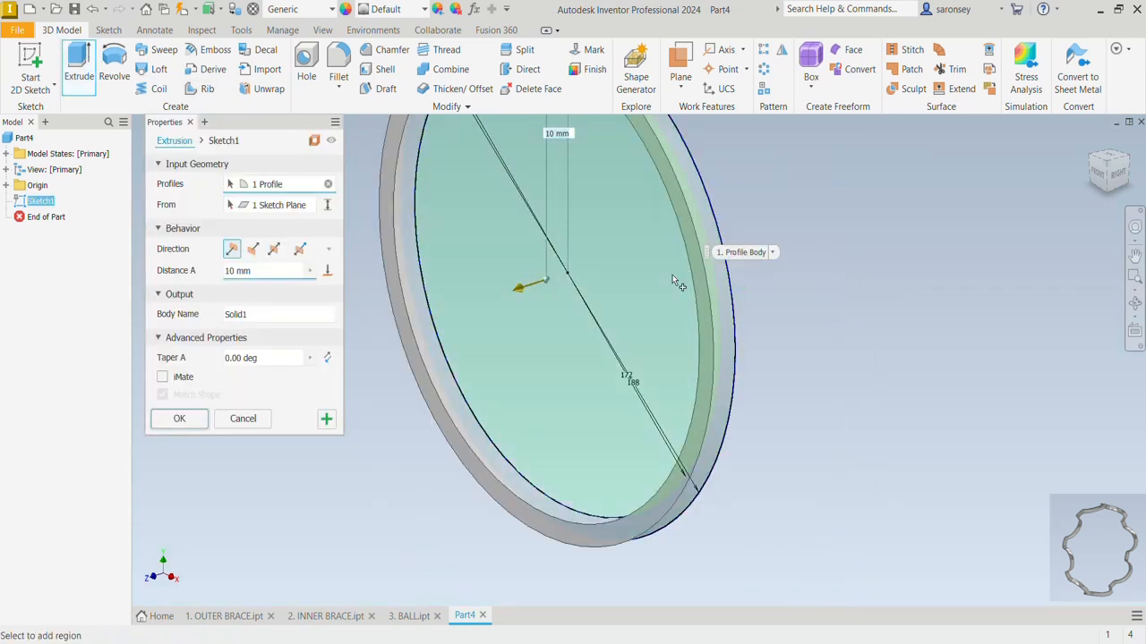
left_click(229, 271)
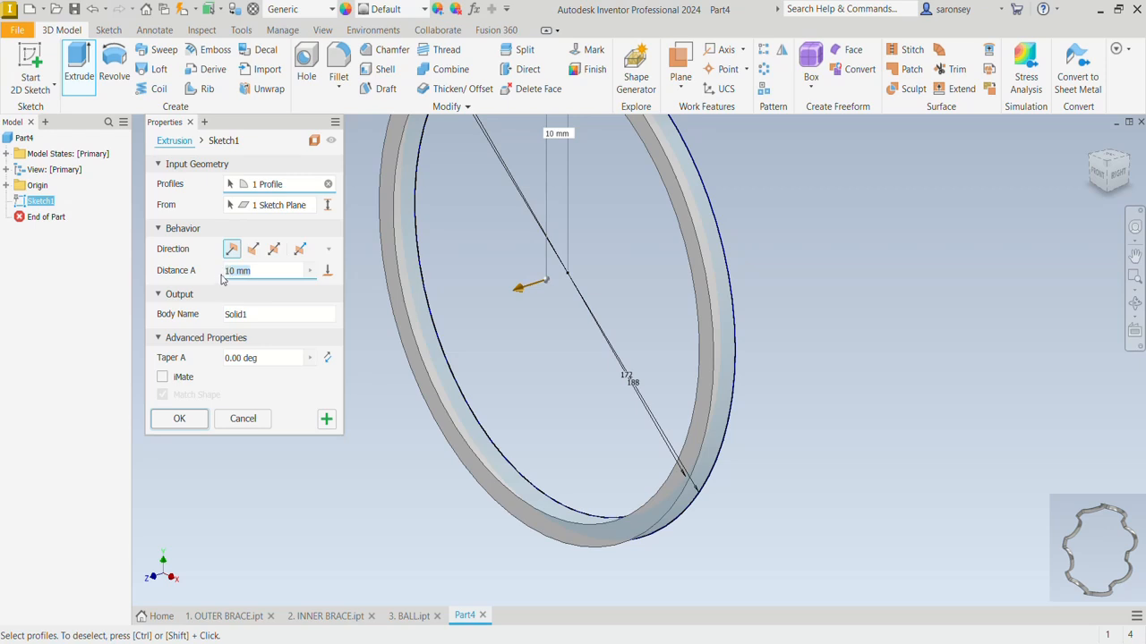
type("32")
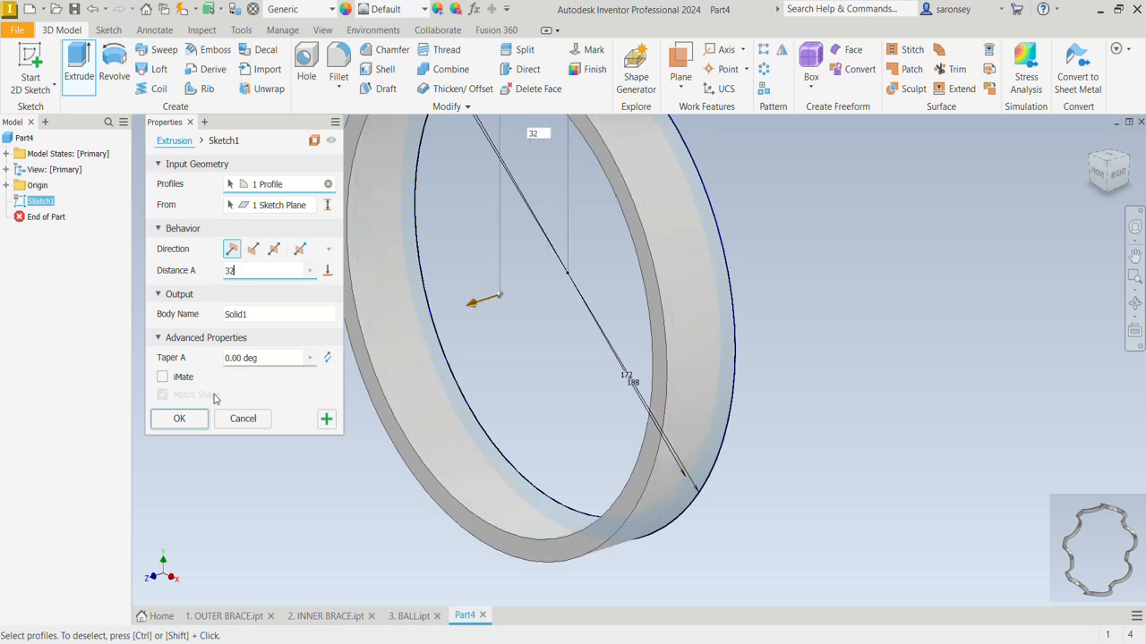
left_click(199, 423)
scroll(655, 352, "up", 3)
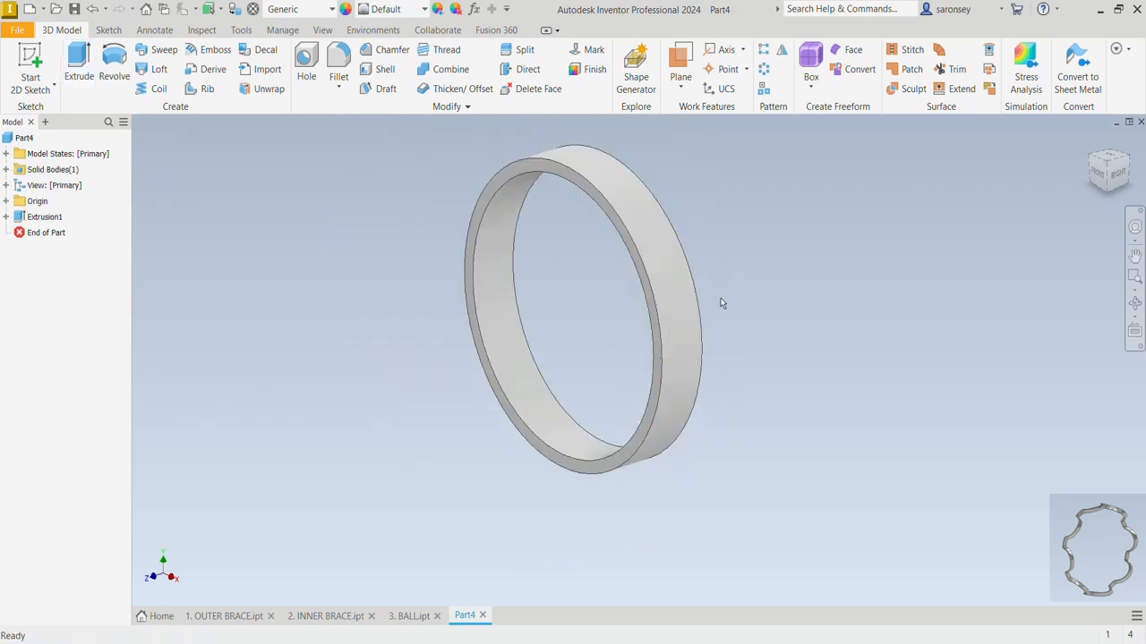
Start a new 2D sketch on the ring's flat front face
middle_click_drag(734, 274, 752, 326)
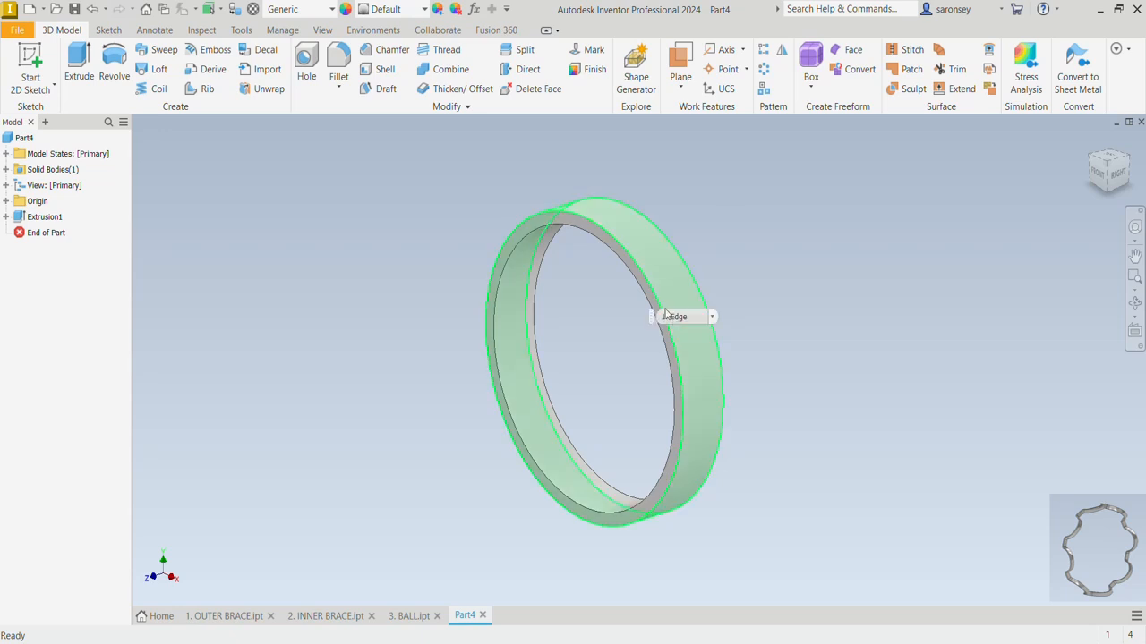
left_click(578, 216)
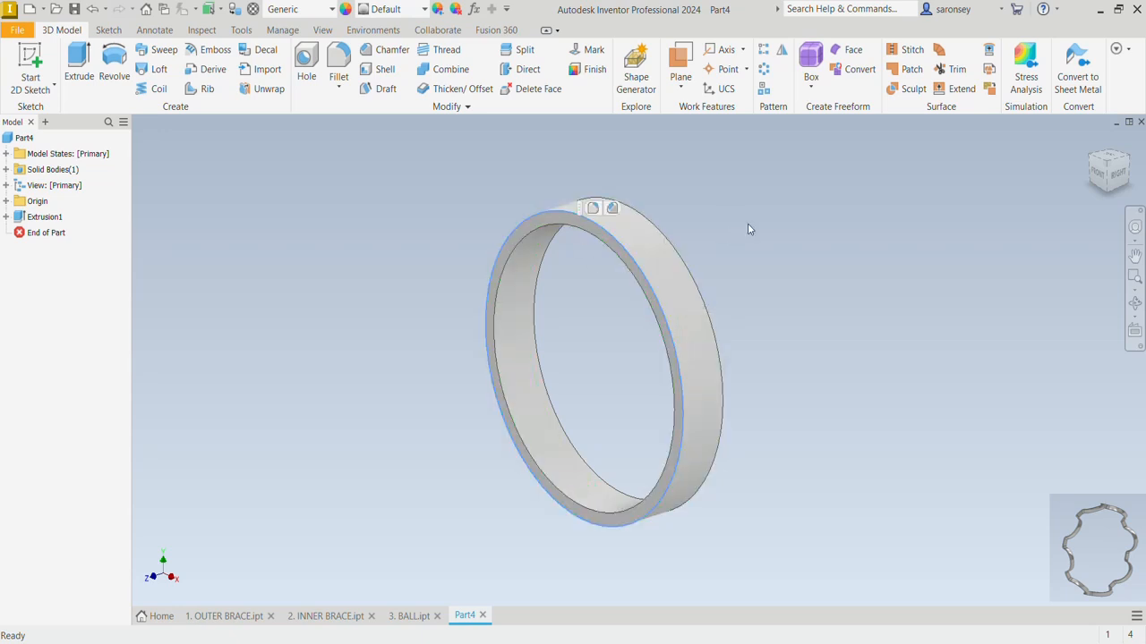
scroll(588, 222, "down", 5)
left_click(597, 219)
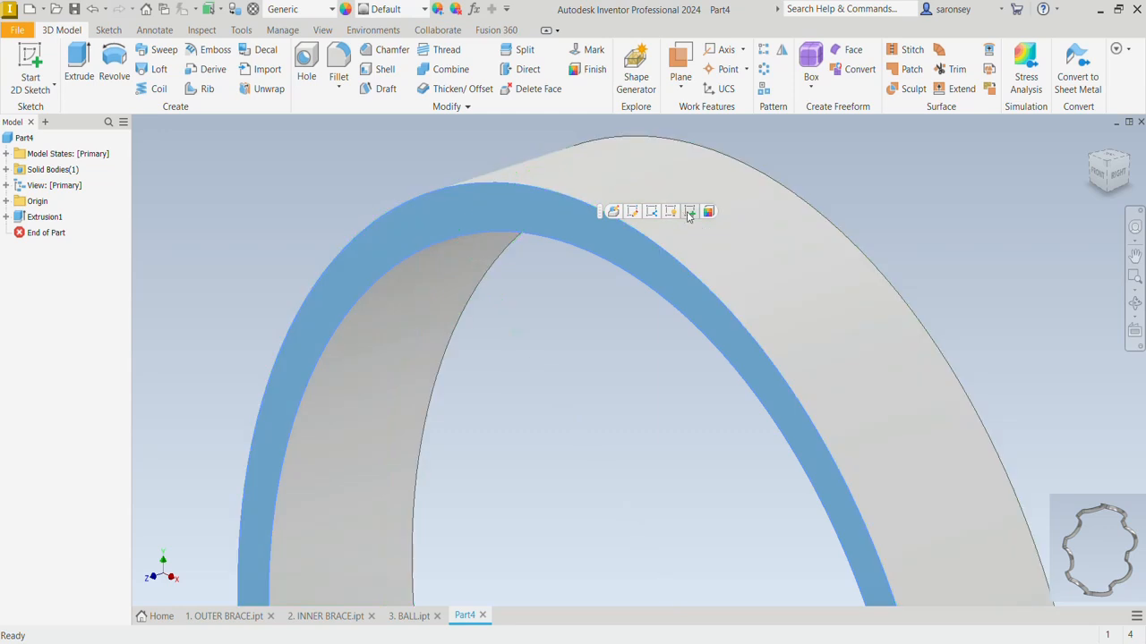
left_click(689, 211)
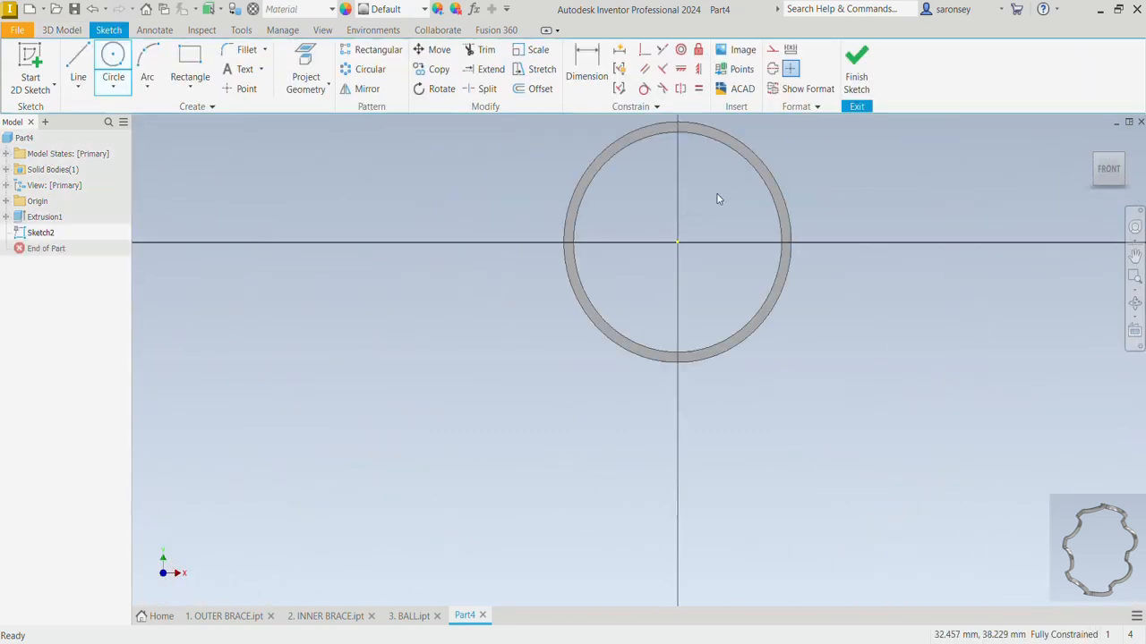
Draw a short vertical line across the ring's wall at its top, from the outer edge to the inner edge
scroll(685, 259, "down", 4)
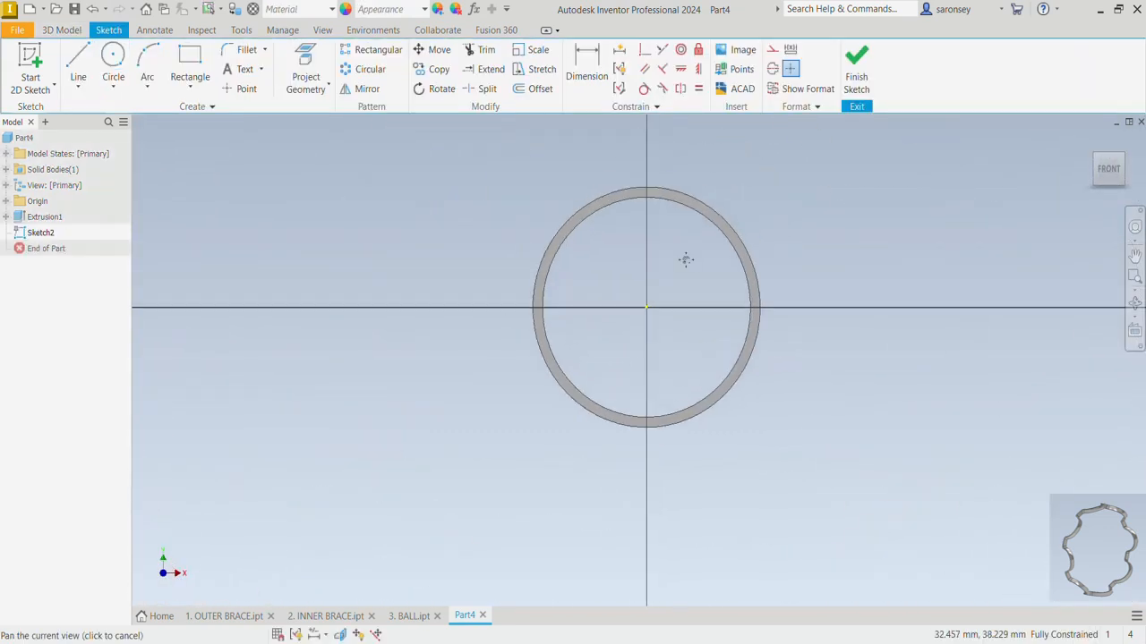
left_click(78, 67)
middle_click_drag(616, 211, 604, 279)
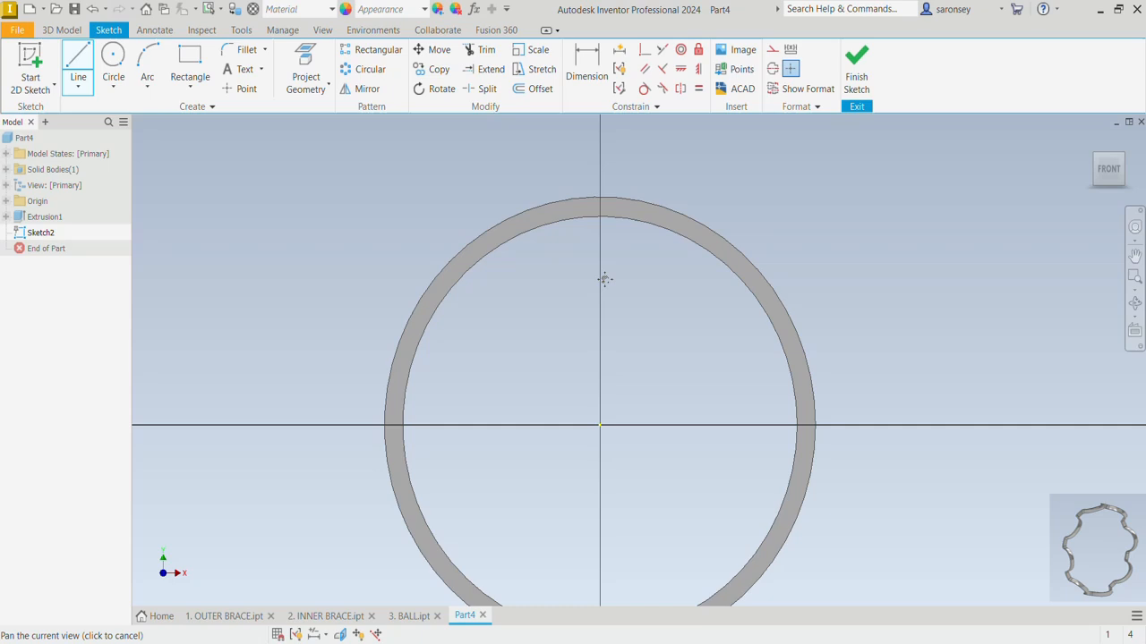
left_click(600, 196)
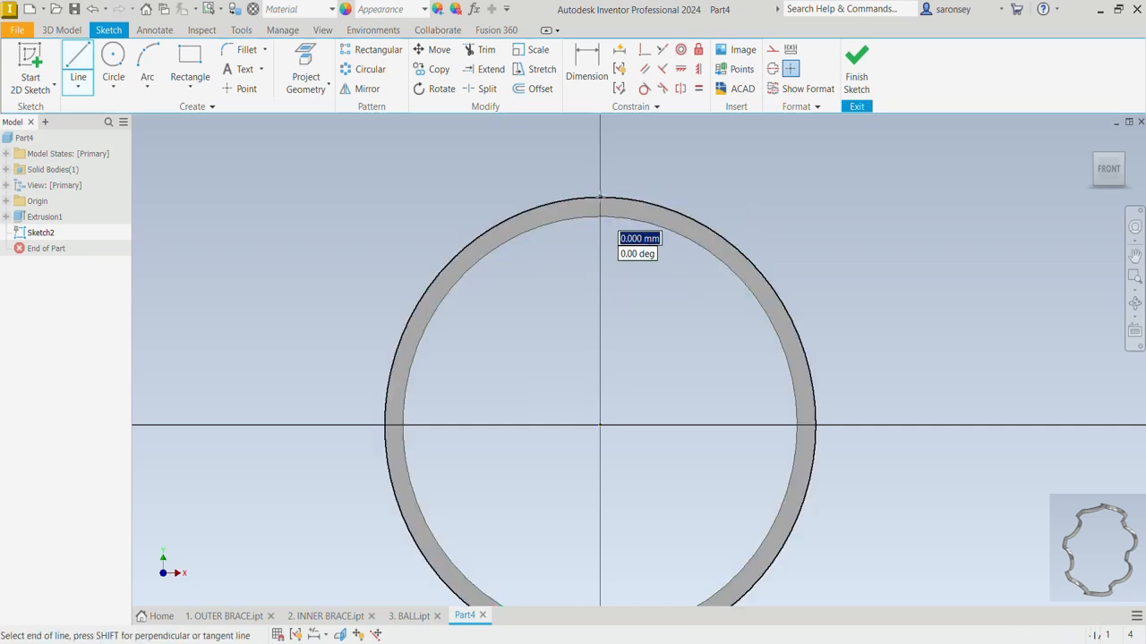
left_click(599, 216)
right_click(651, 147)
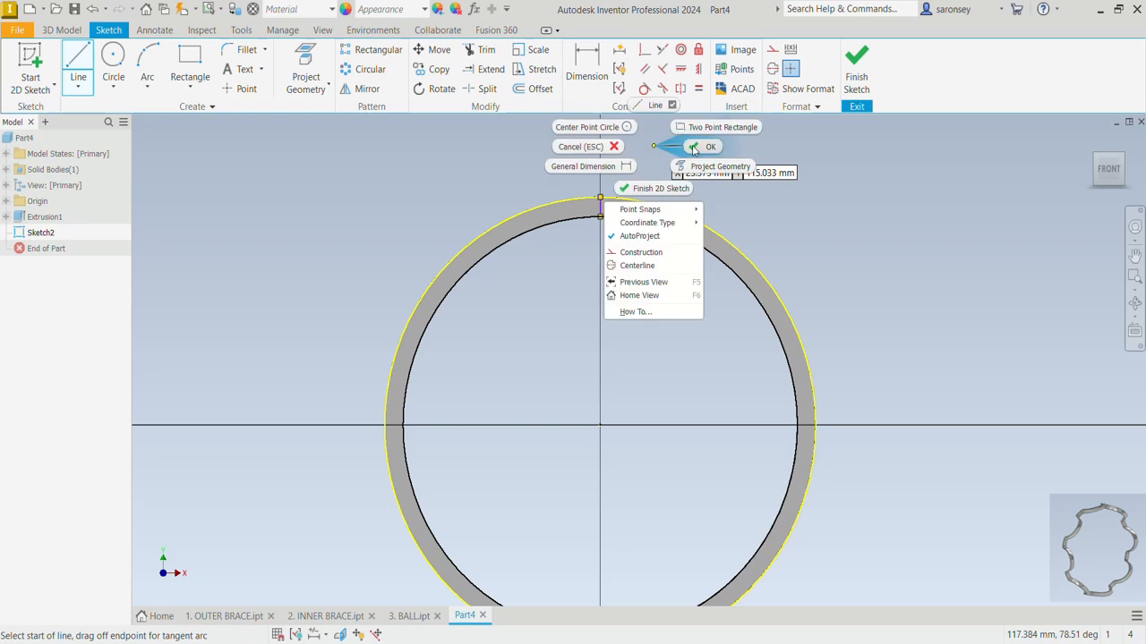
left_click(692, 148)
Convert the short vertical line across the ring's wall to a construction line
scroll(591, 212, "up", 5)
left_click(624, 202)
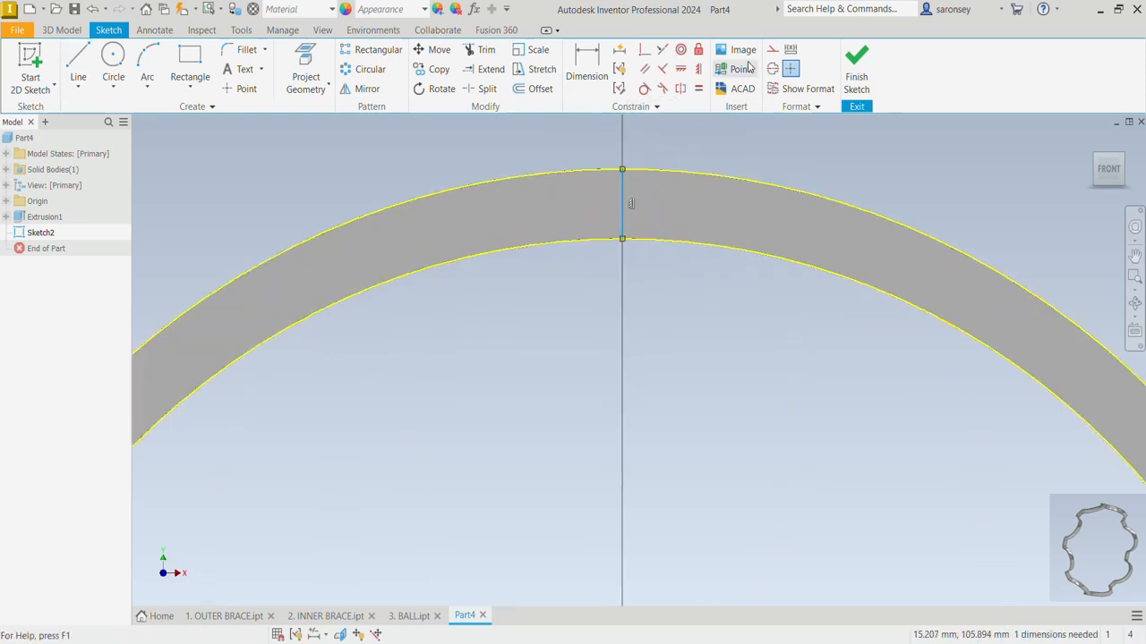
left_click(772, 50)
scroll(722, 177, "down", 5)
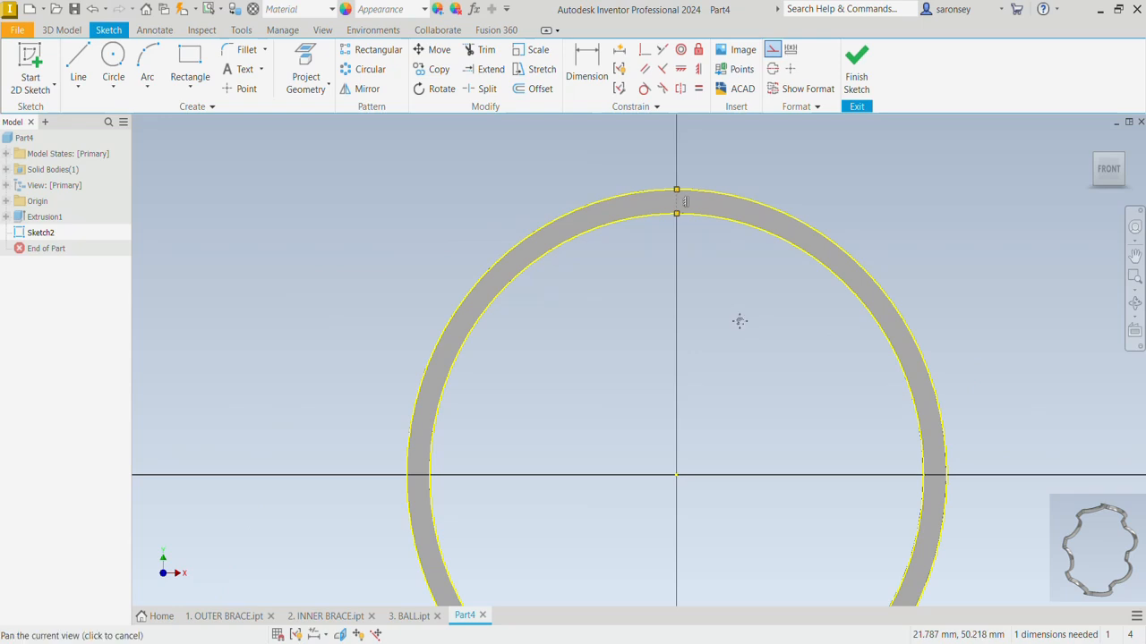
middle_click_drag(739, 319, 698, 286)
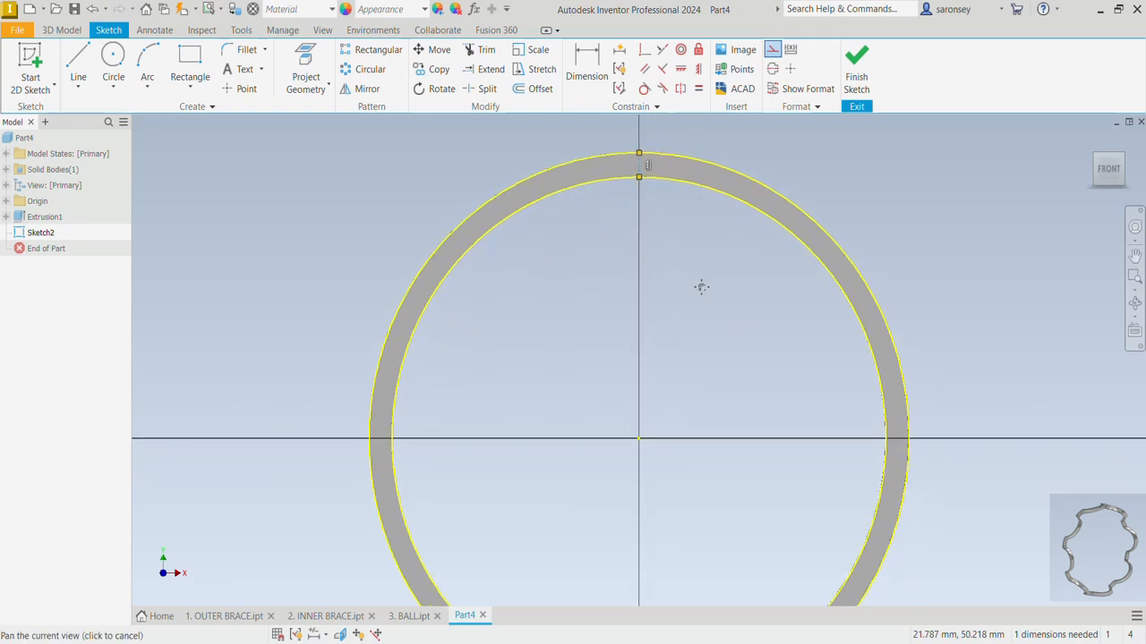
Apply a vertical constraint between the construction line's midpoint and the sketch origin
left_click(700, 71)
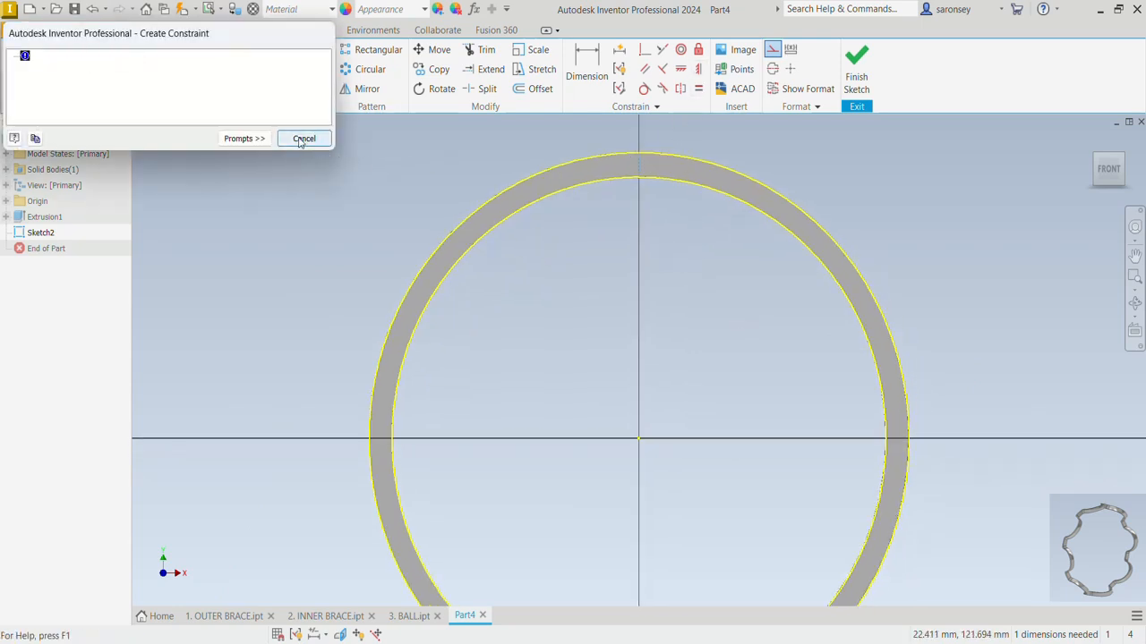
left_click(303, 138)
left_click(639, 166)
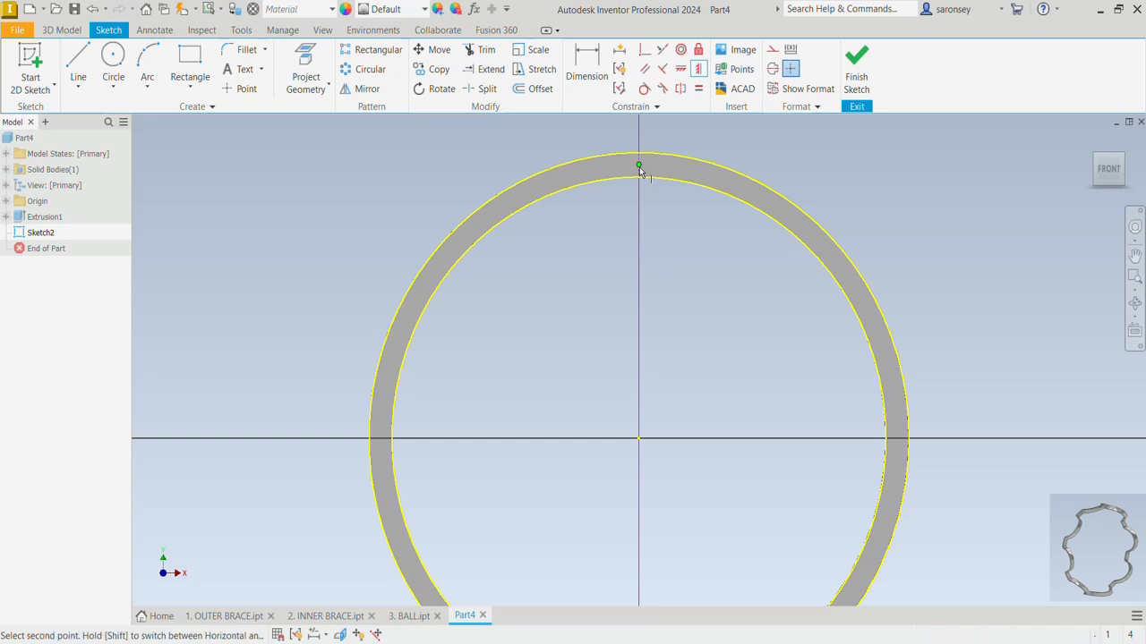
left_click(639, 440)
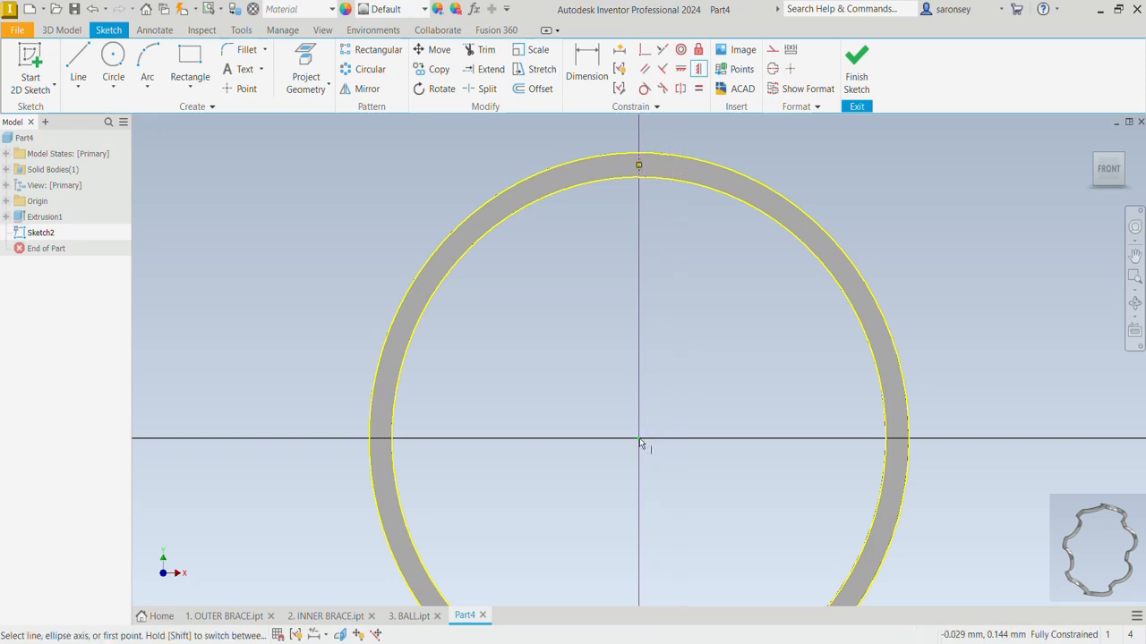
right_click(704, 304)
left_click(743, 303)
Draw a 48 mm diameter circle centred on the construction line's midpoint at the top of the ring
middle_click_drag(728, 262, 669, 361)
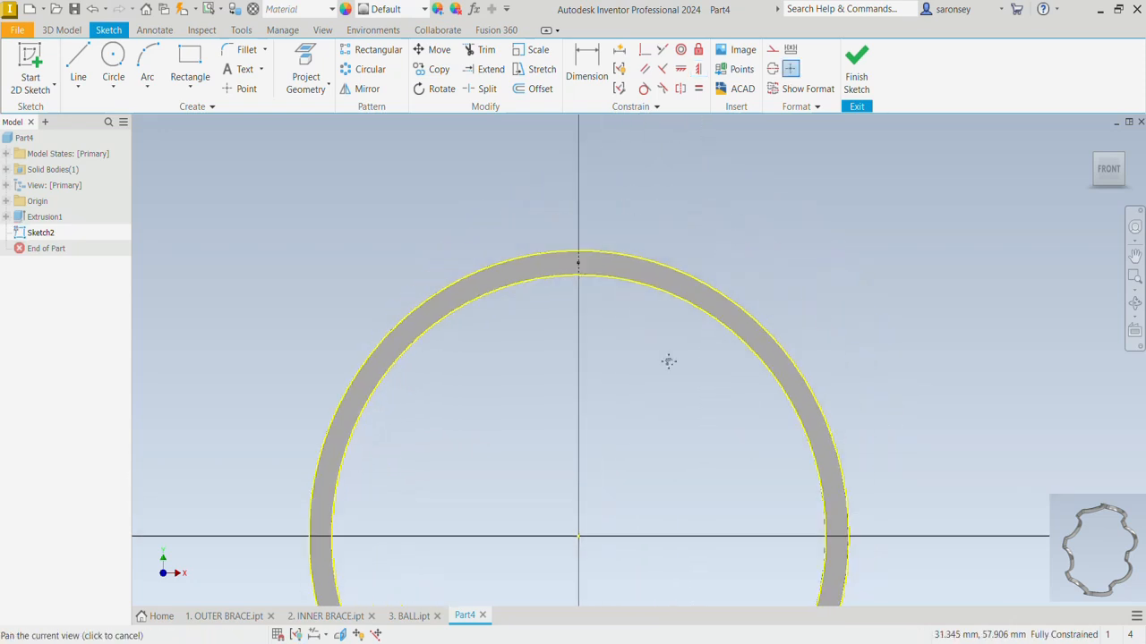
left_click(114, 57)
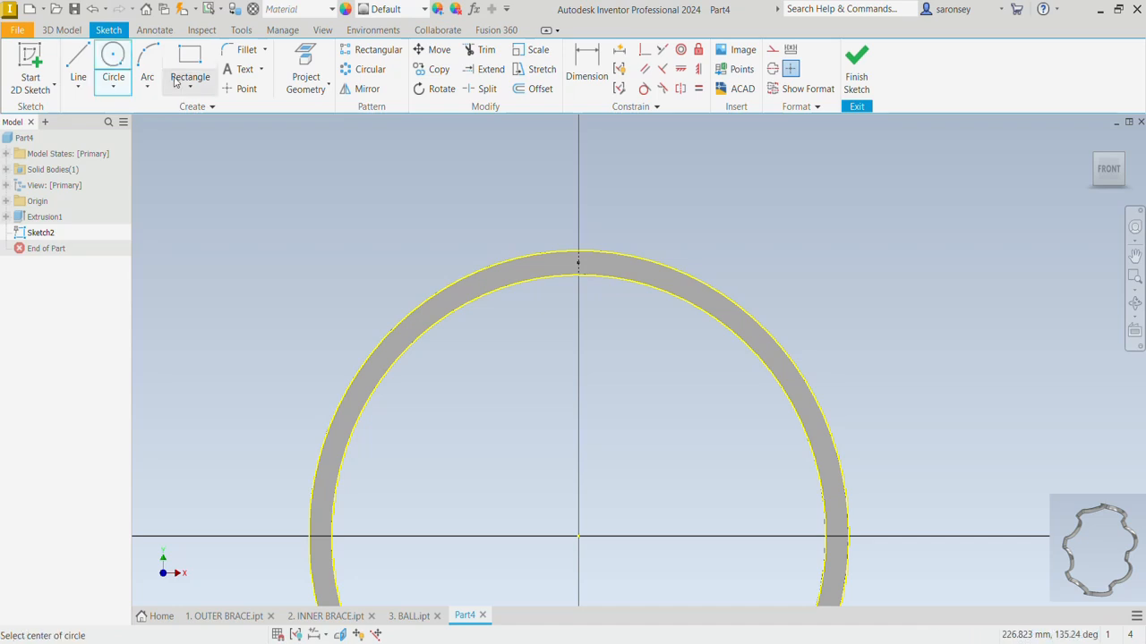
left_click(578, 262)
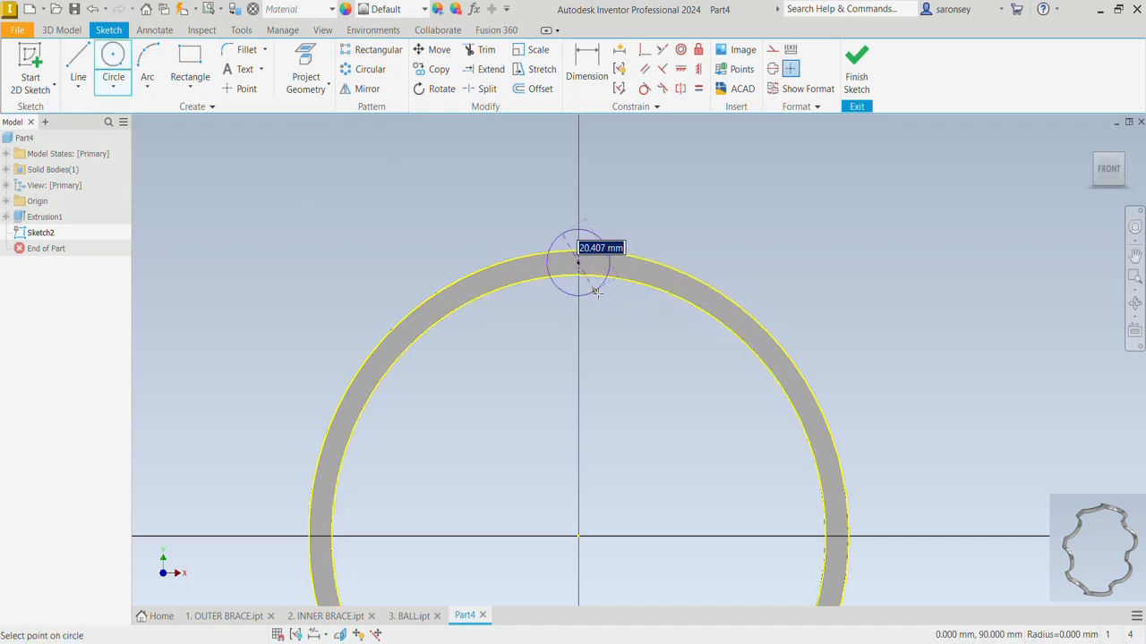
type("4")
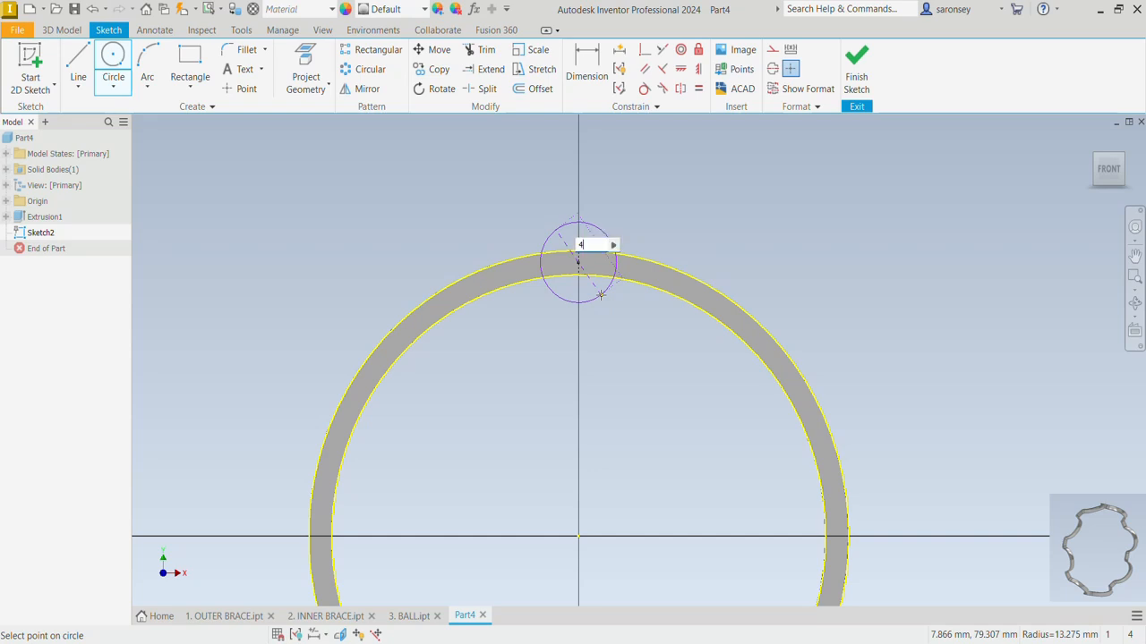
type("8")
key("Return")
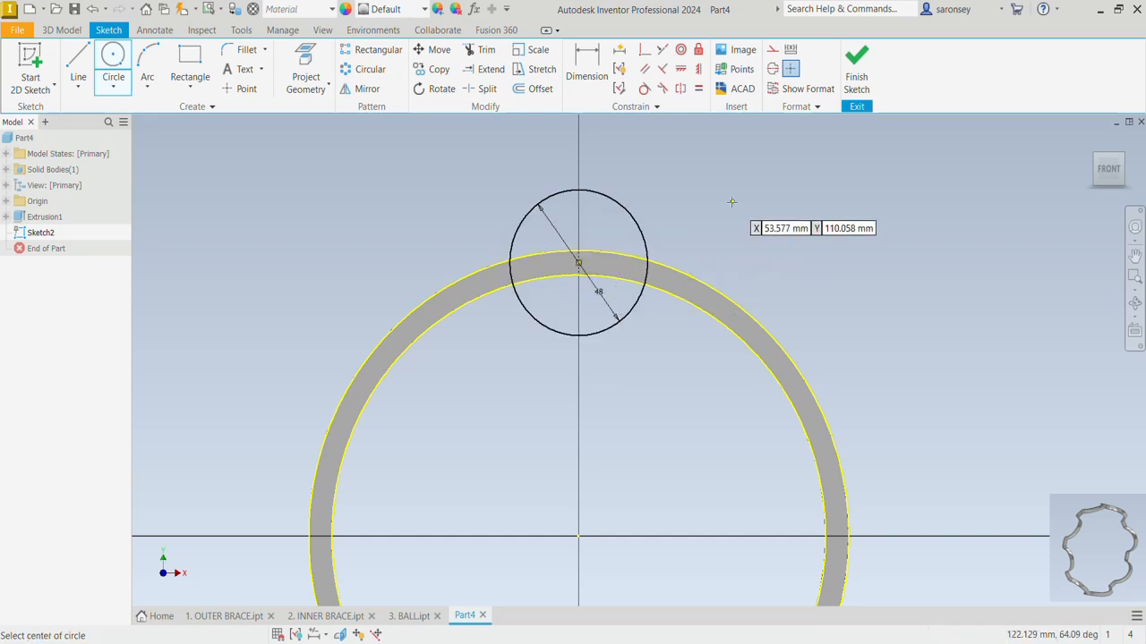
key("Escape")
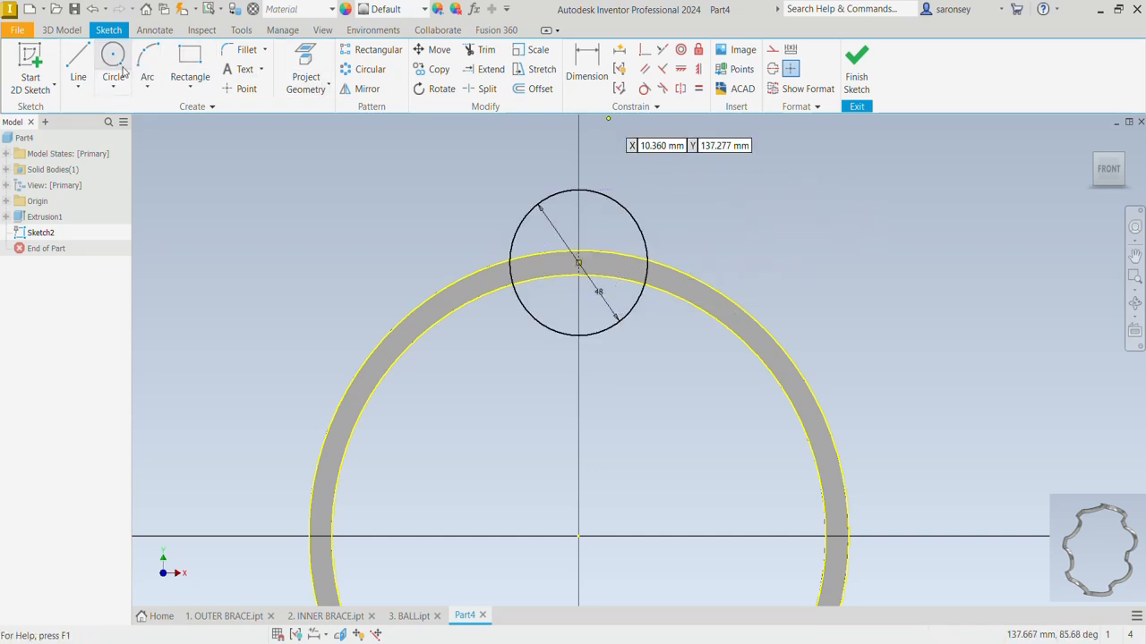
Draw a 48 mm vertical line across the circle from its top quadrant to its bottom quadrant
key("l")
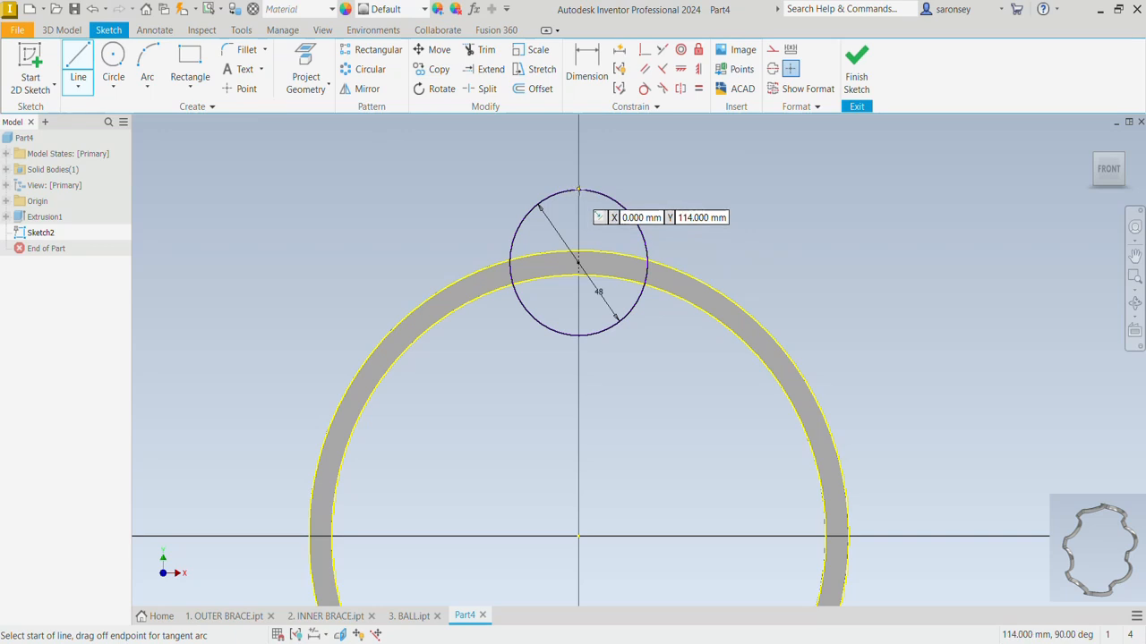
left_click(580, 189)
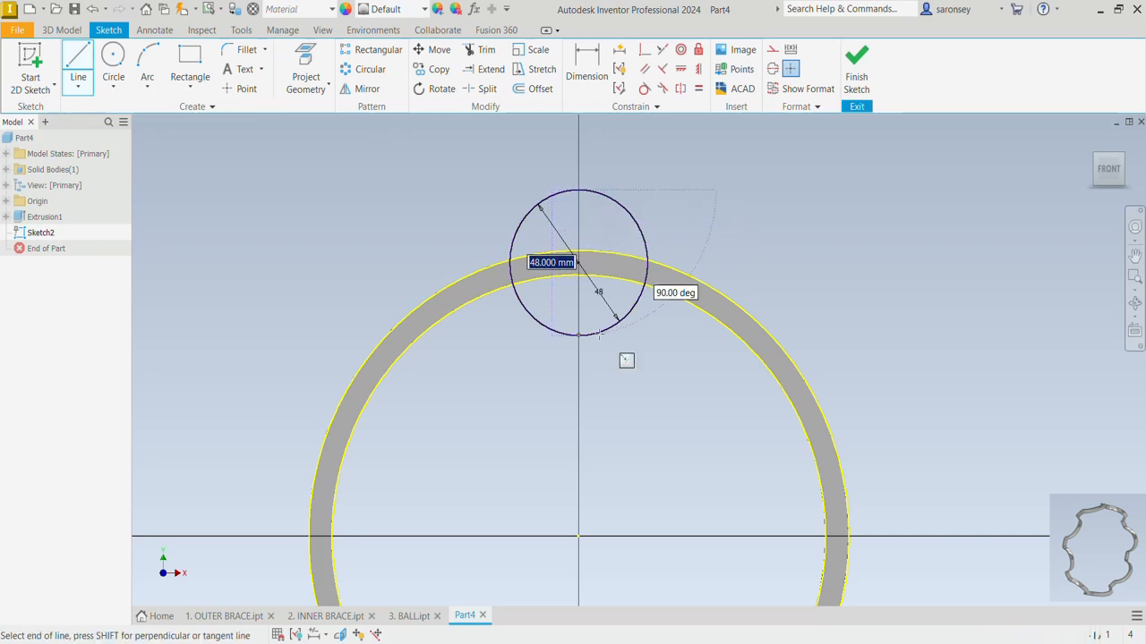
left_click(579, 336)
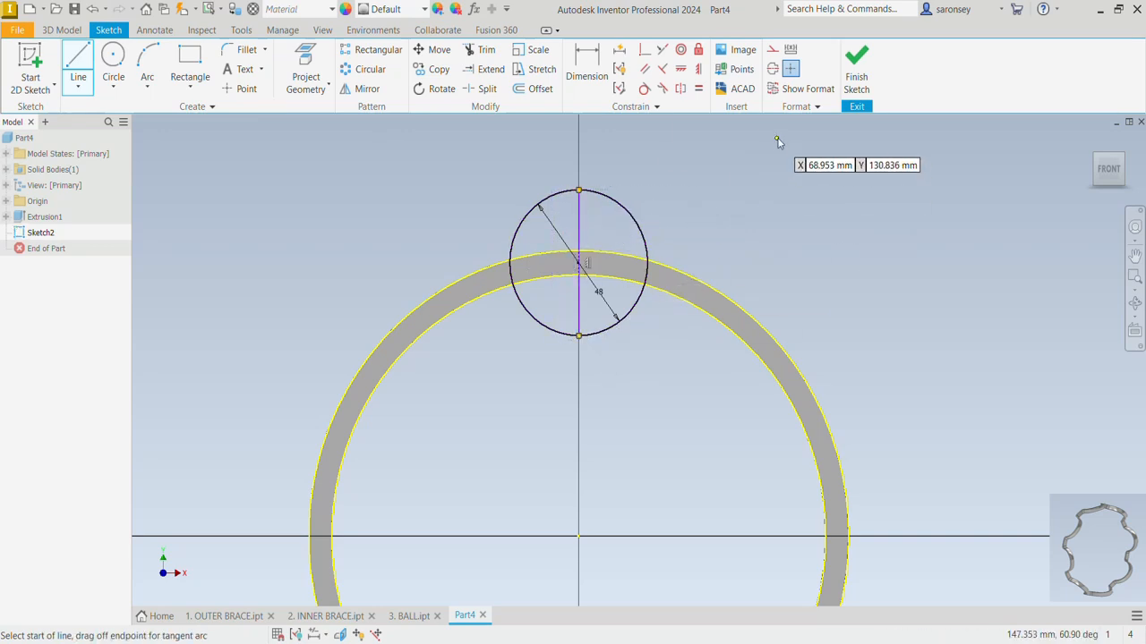
right_click(777, 142)
left_click(821, 140)
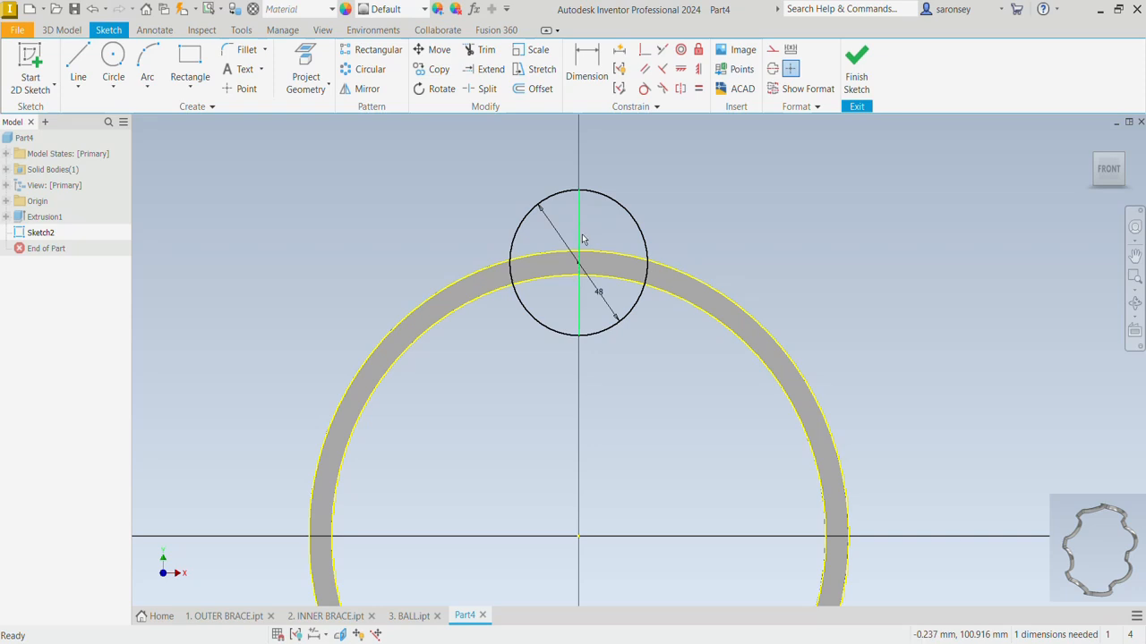
Apply a vertical constraint between the midpoint of the circle's dividing line and the sketch origin, and finish the sketch
left_click_drag(580, 235, 592, 243)
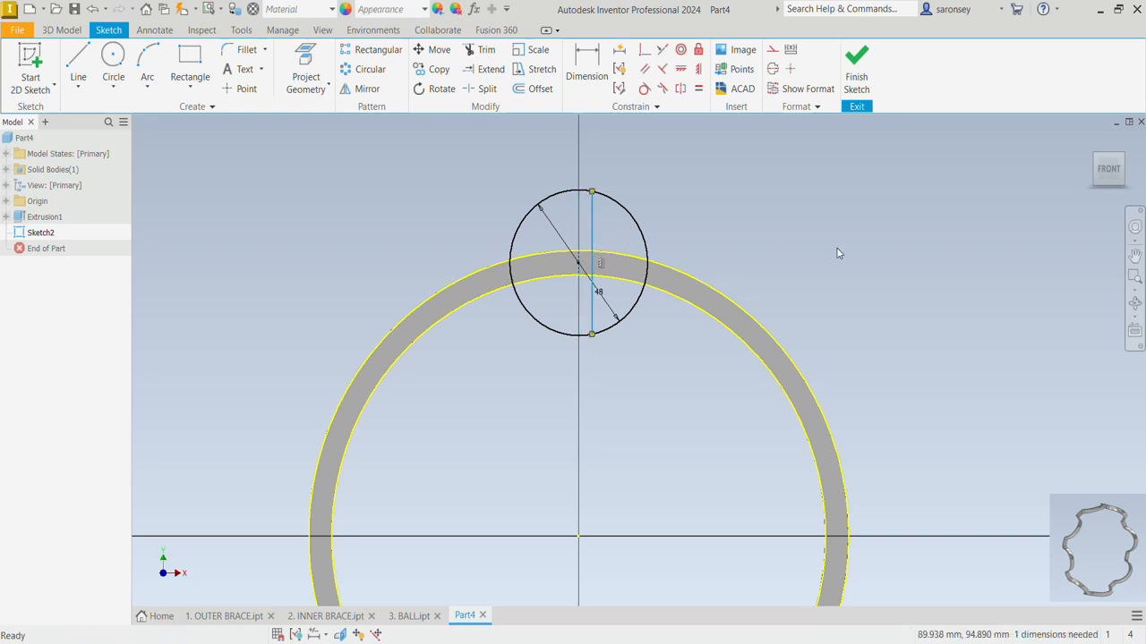
left_click(699, 69)
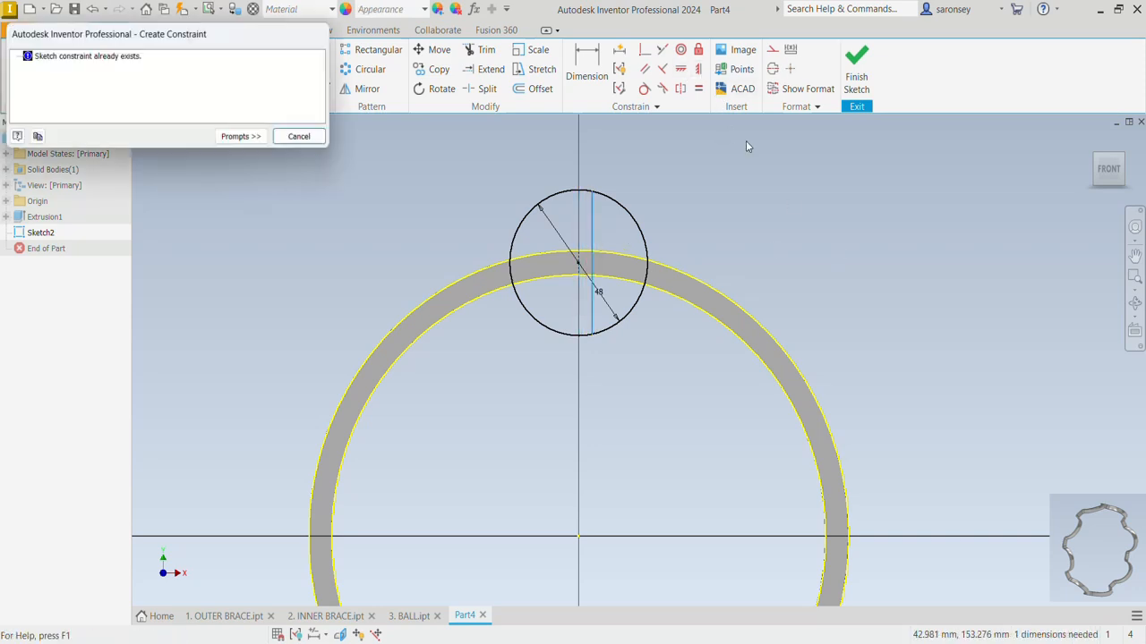
left_click(303, 139)
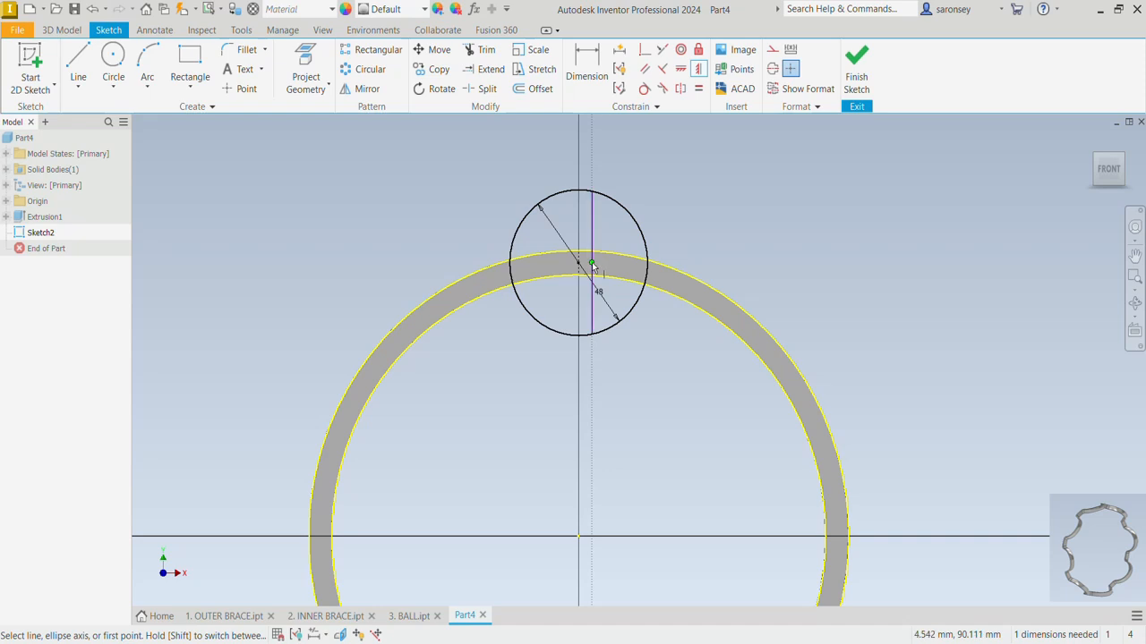
left_click(593, 265)
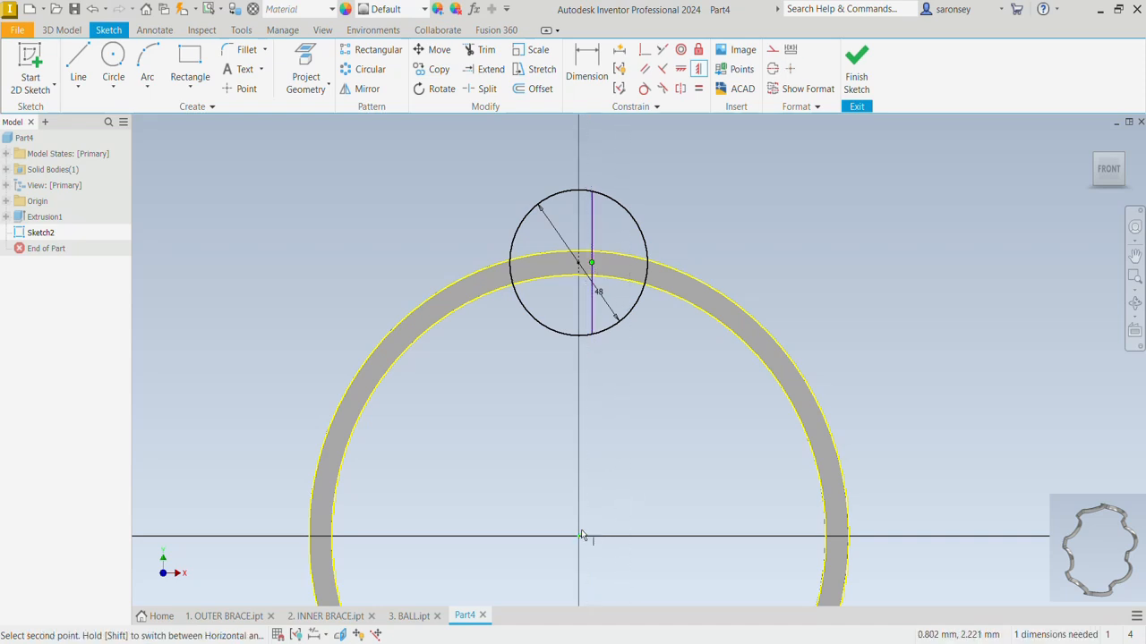
key("Escape")
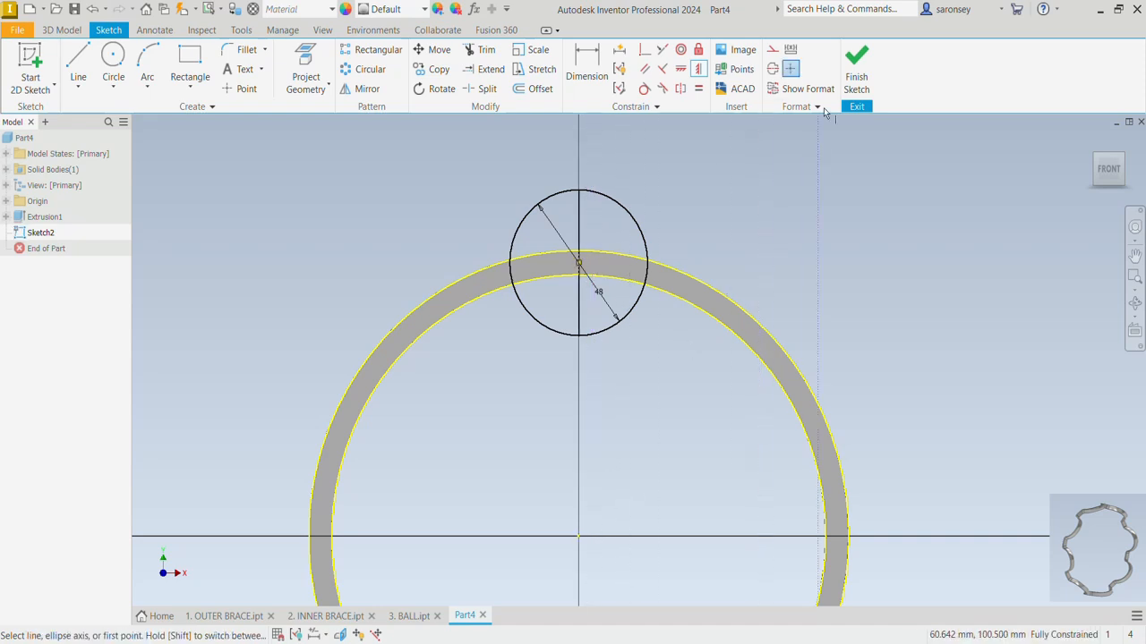
left_click(855, 65)
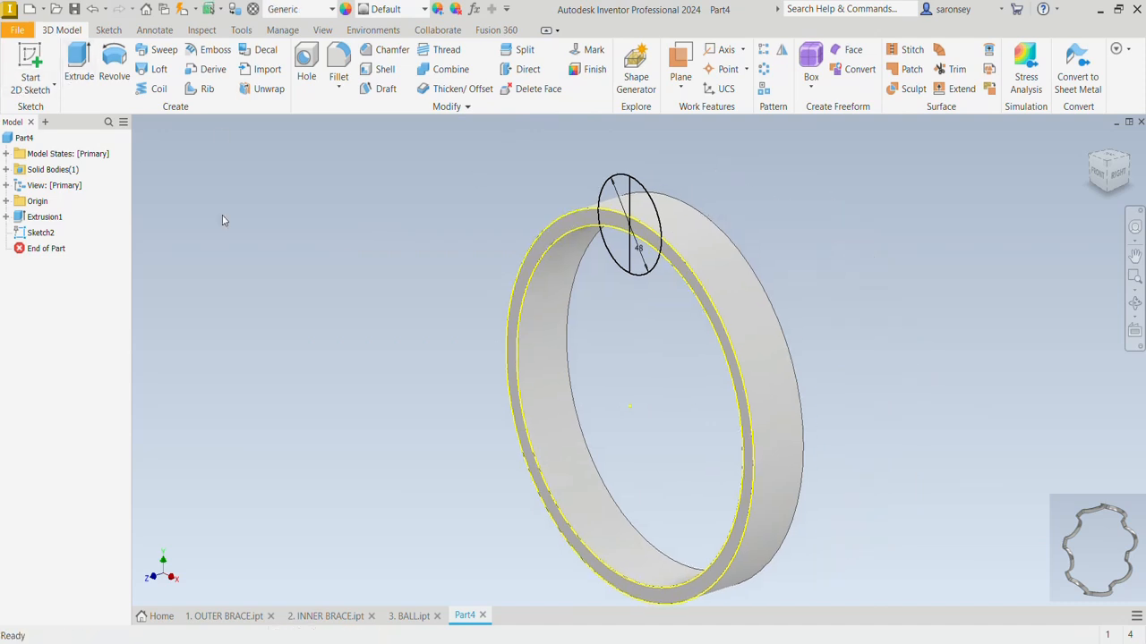
Start a Revolve with the three regions of the circle's right half as profiles
left_click(122, 64)
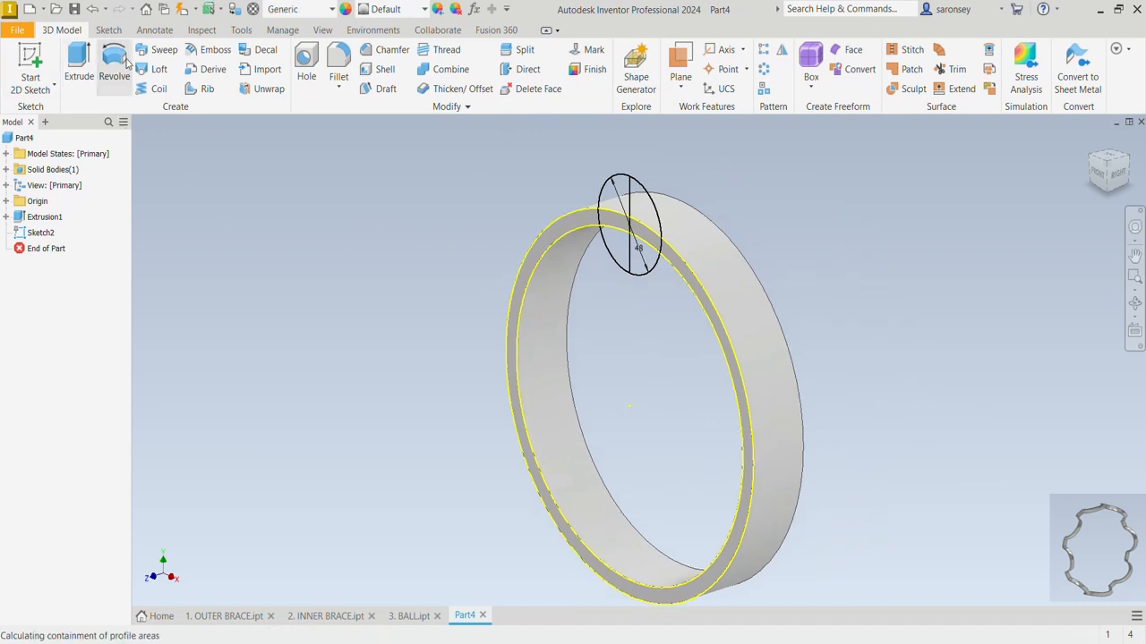
left_click(646, 218)
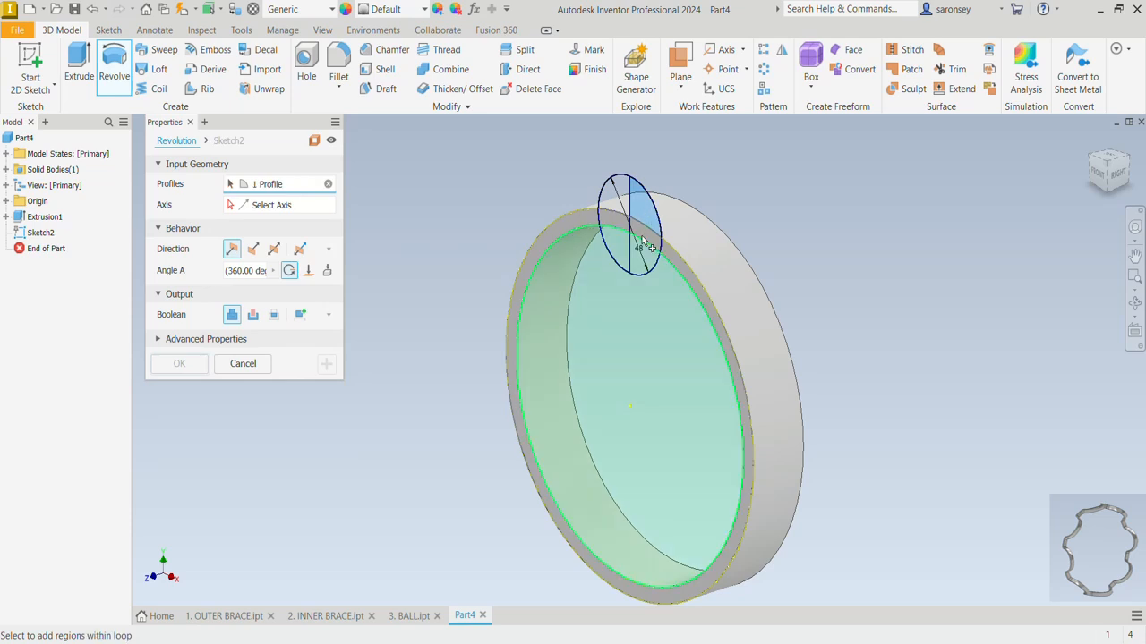
scroll(653, 225, "up", 4)
left_click(659, 233)
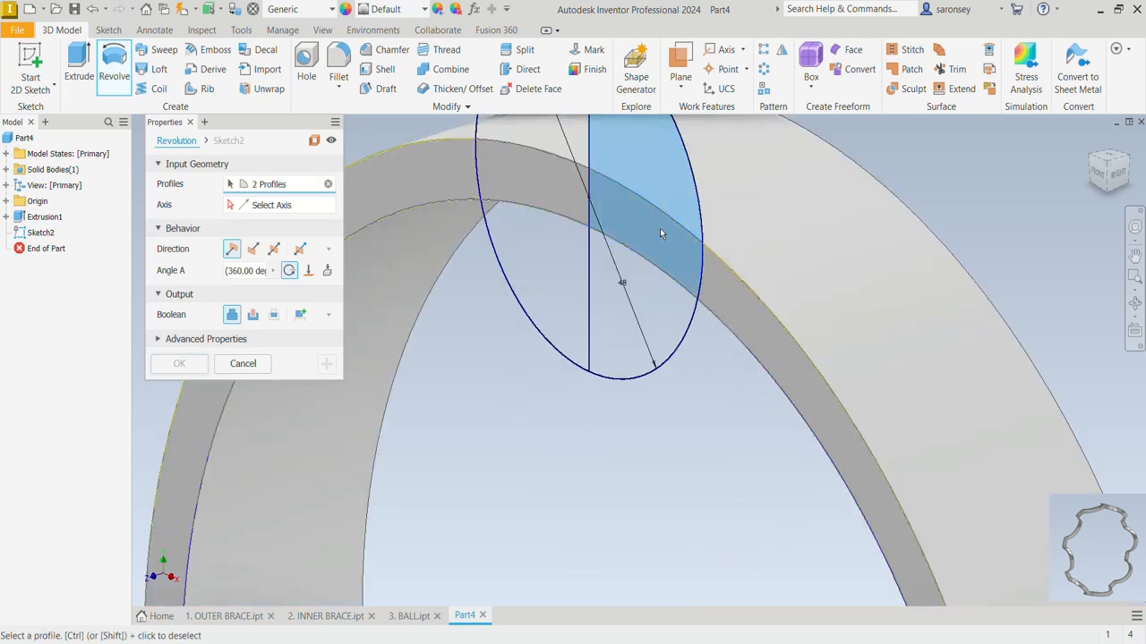
left_click(658, 284)
scroll(653, 283, "down", 3)
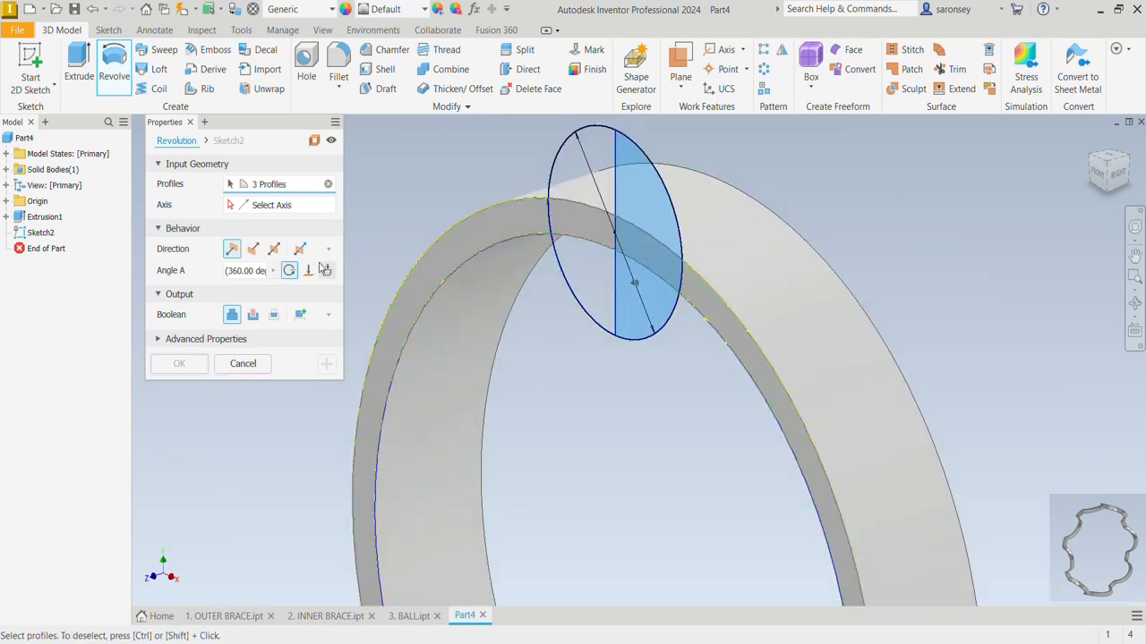
Revolve the half-circle profile at the ring's top a full 360° about its vertical centre line as a cut
left_click(288, 208)
left_click(616, 211)
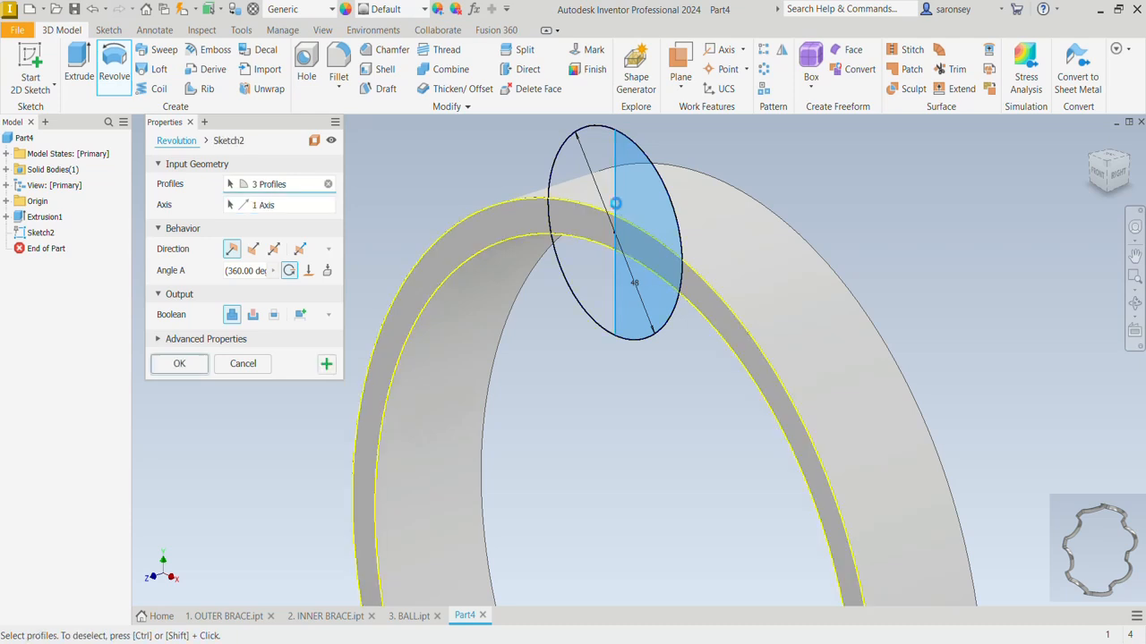
left_click(254, 315)
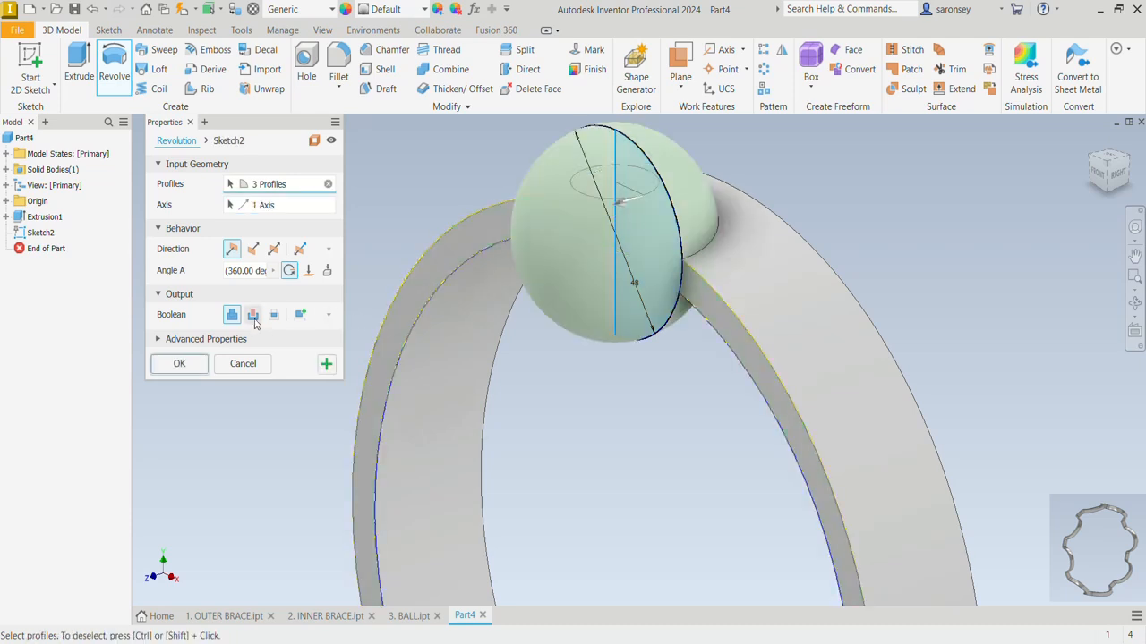
left_click(193, 370)
Fillet the two edges where the spherical cut meets the ring's flat face with a 5 mm radius
scroll(621, 426, "down", 2)
middle_click_drag(637, 435, 637, 284)
scroll(637, 284, "down", 3)
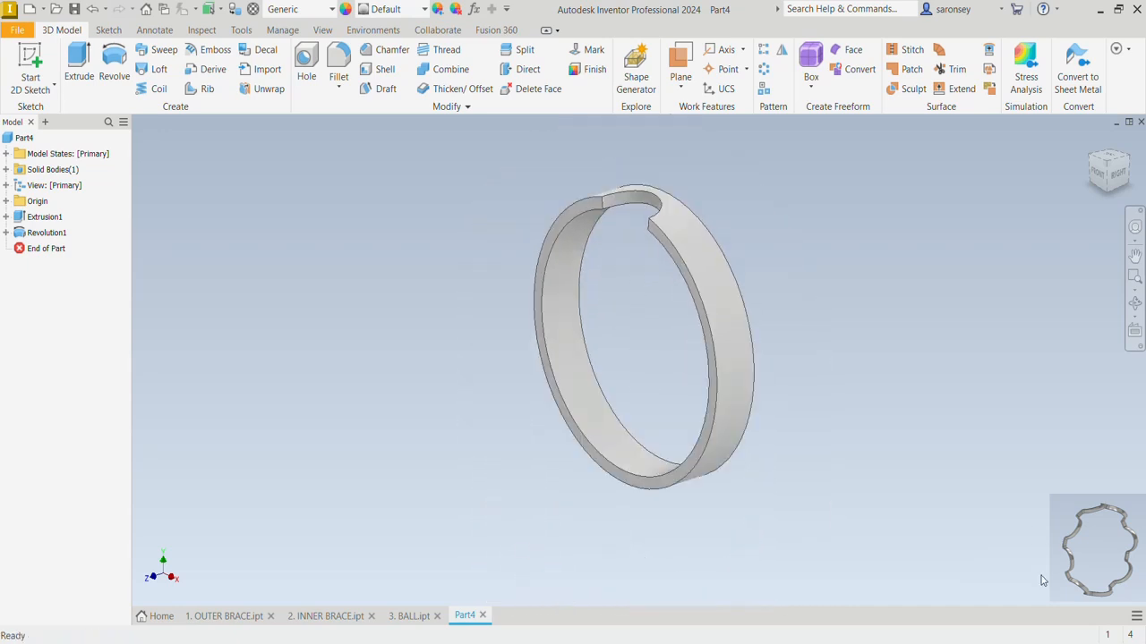
scroll(731, 208, "up", 1)
left_click(340, 59)
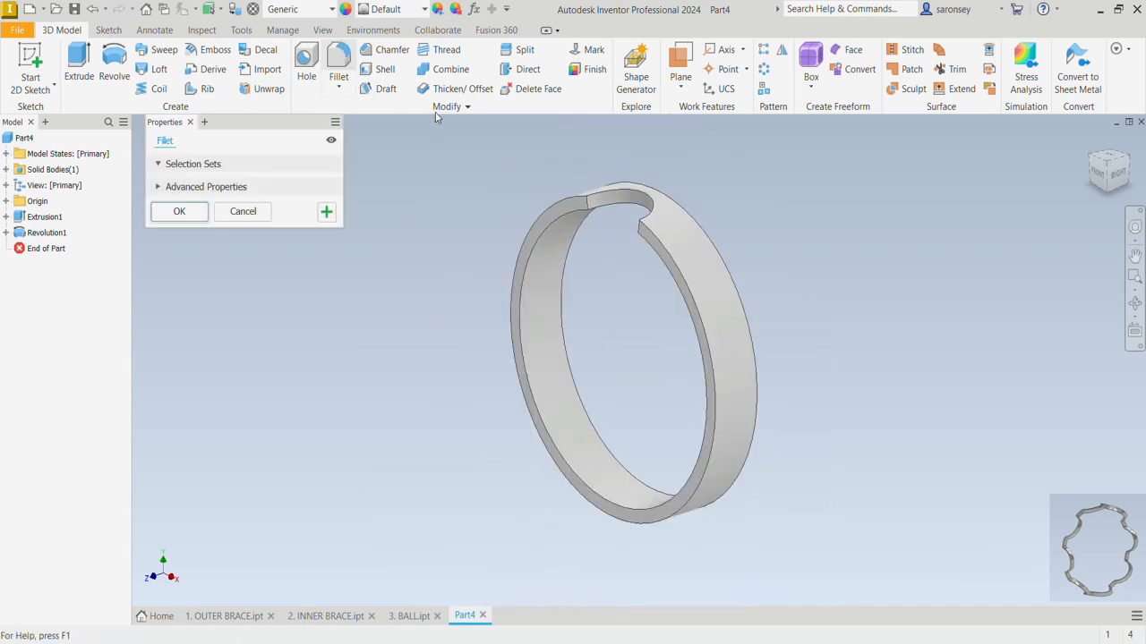
type("5")
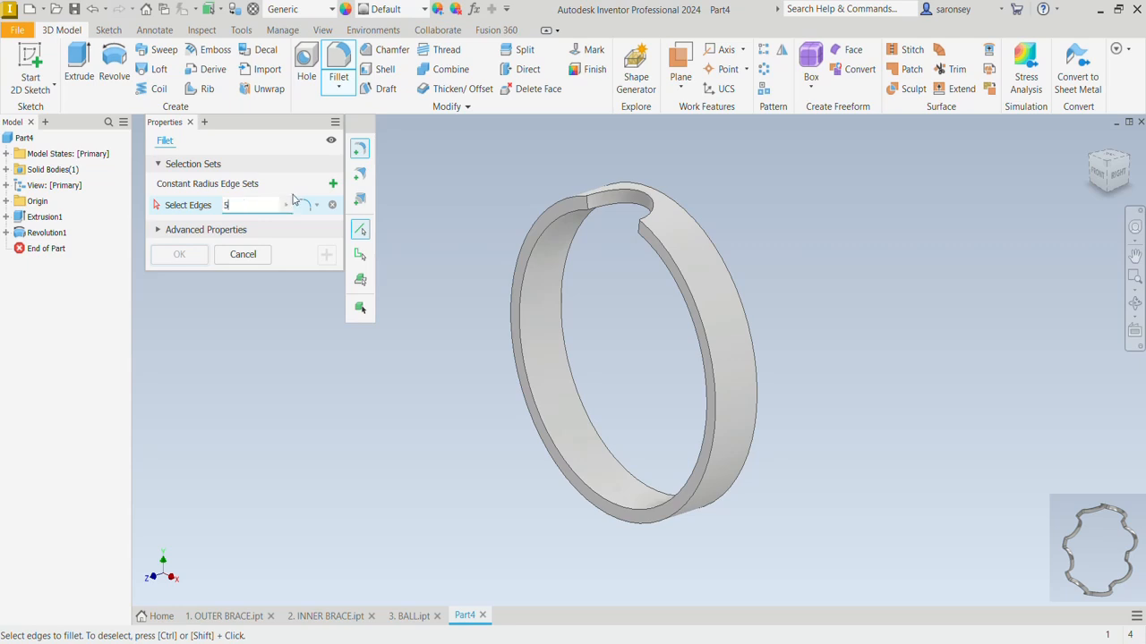
left_click(584, 202)
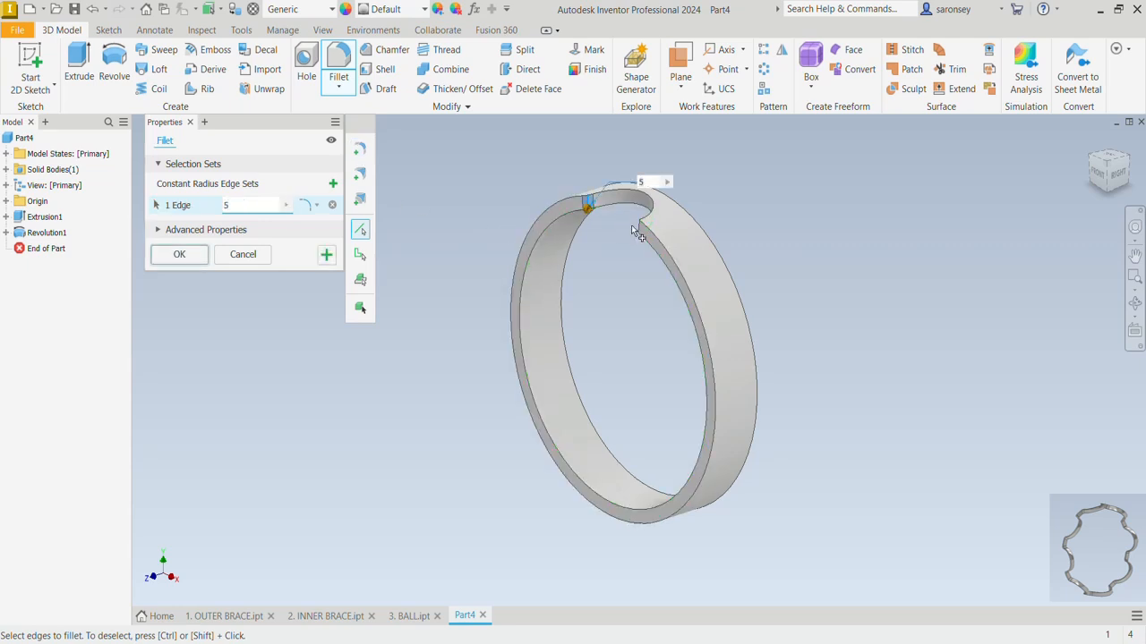
left_click(639, 226)
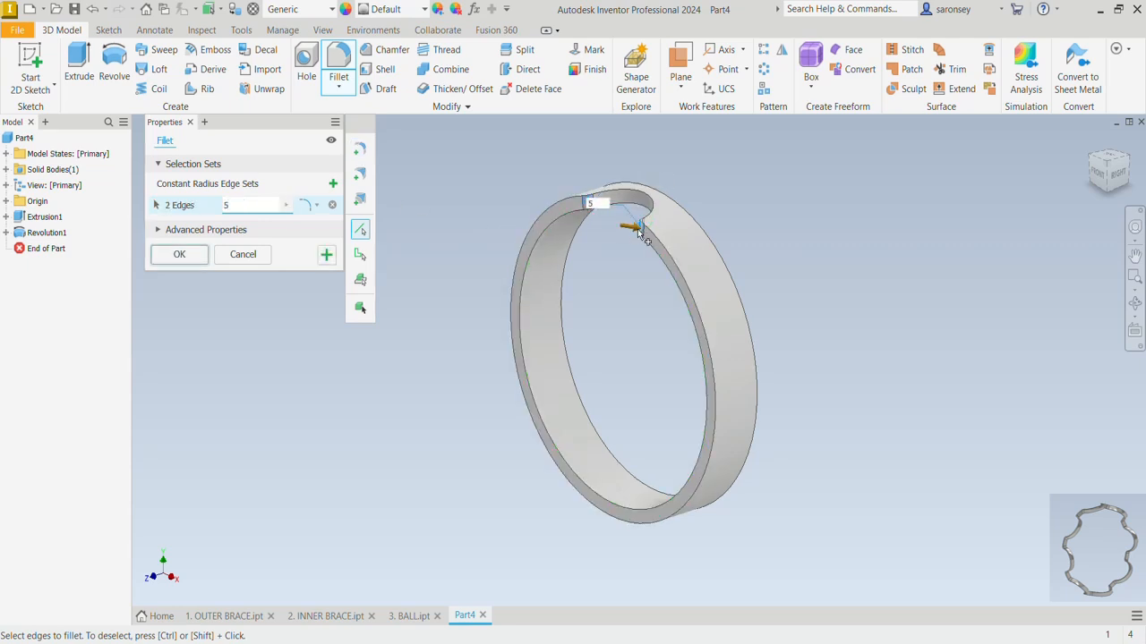
left_click(188, 258)
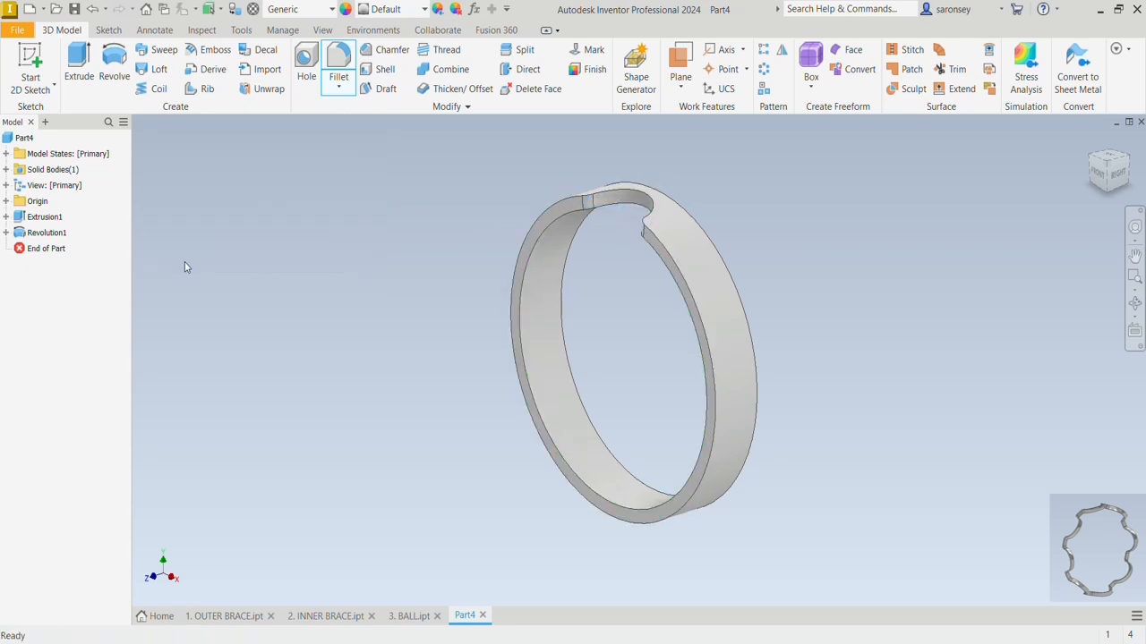
Pattern the revolved cut and its fillets circularly around the ring's axis, with 8 occurrences over 360°
left_click(763, 69)
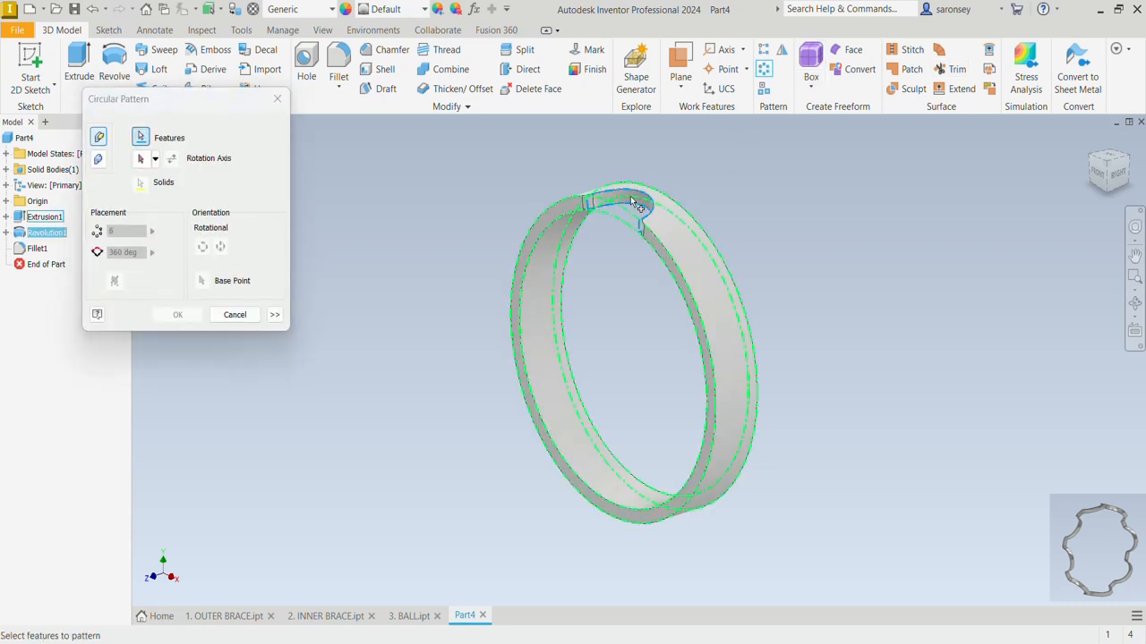
left_click(591, 213)
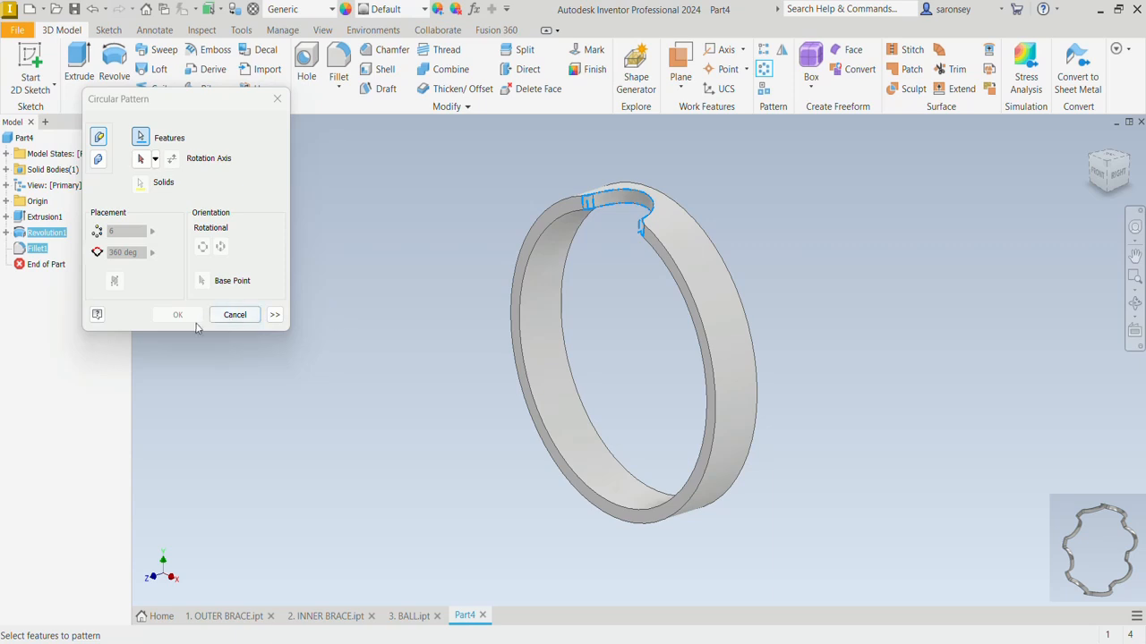
left_click(140, 158)
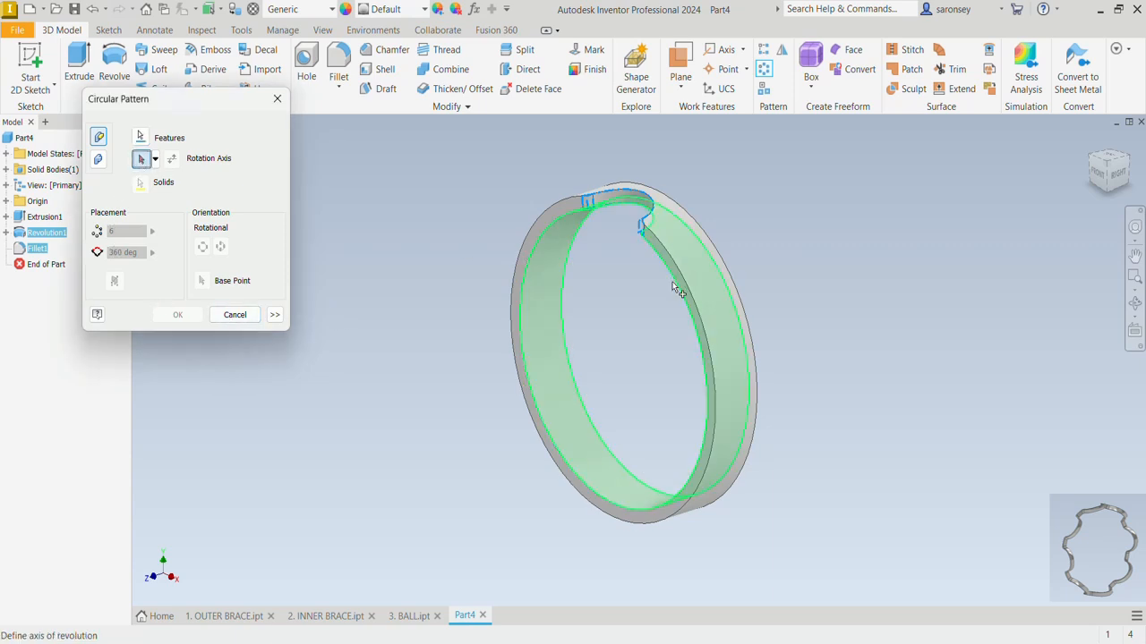
left_click(707, 275)
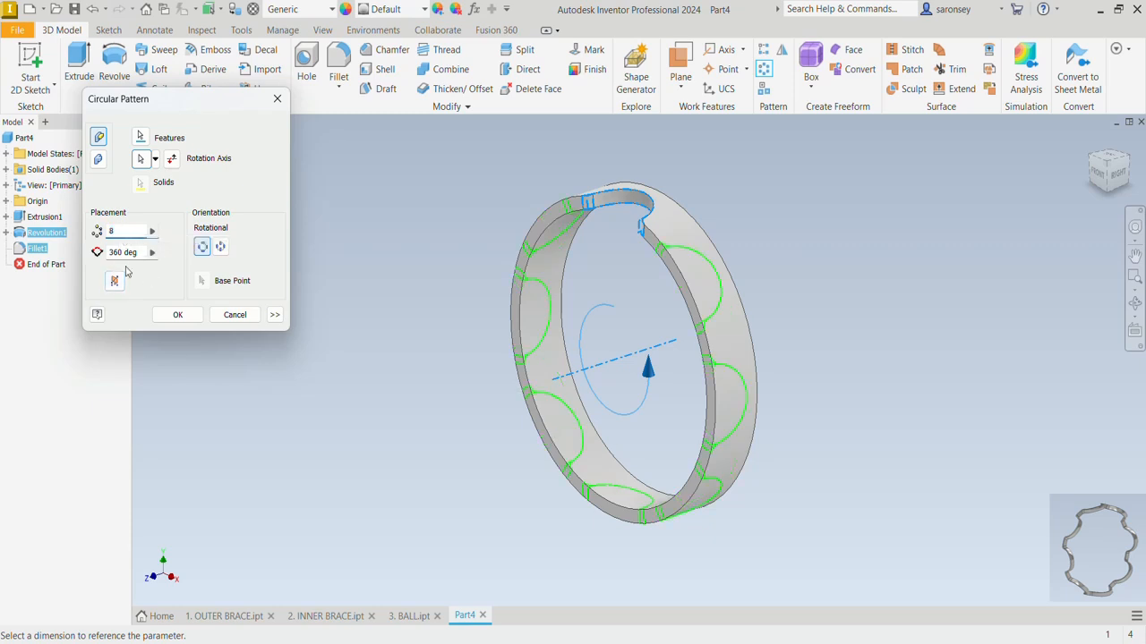
left_click(177, 314)
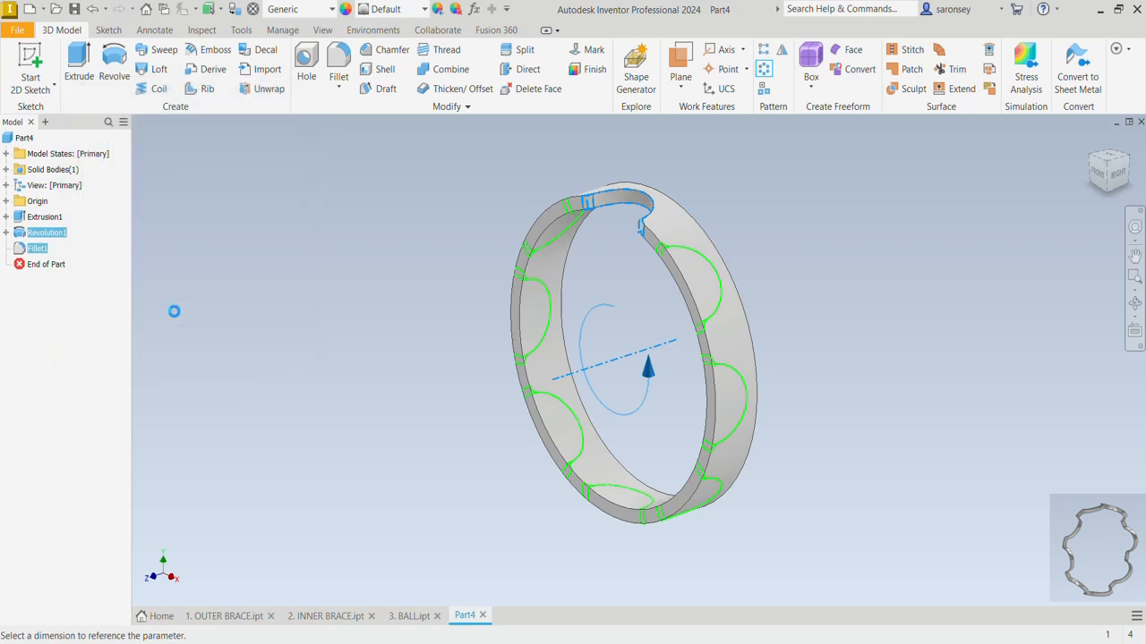
Shell the scalloped ring to a 2 mm thickness, removing its outer, inner and uncut flat faces
mouse_move(381, 371)
middle_mouse_down("shift")
mouse_move(430, 350)
mouse_move(535, 353)
mouse_move(400, 330)
mouse_move(390, 380)
middle_mouse_up("shift")
middle_click_drag(862, 381, 796, 335, "shift")
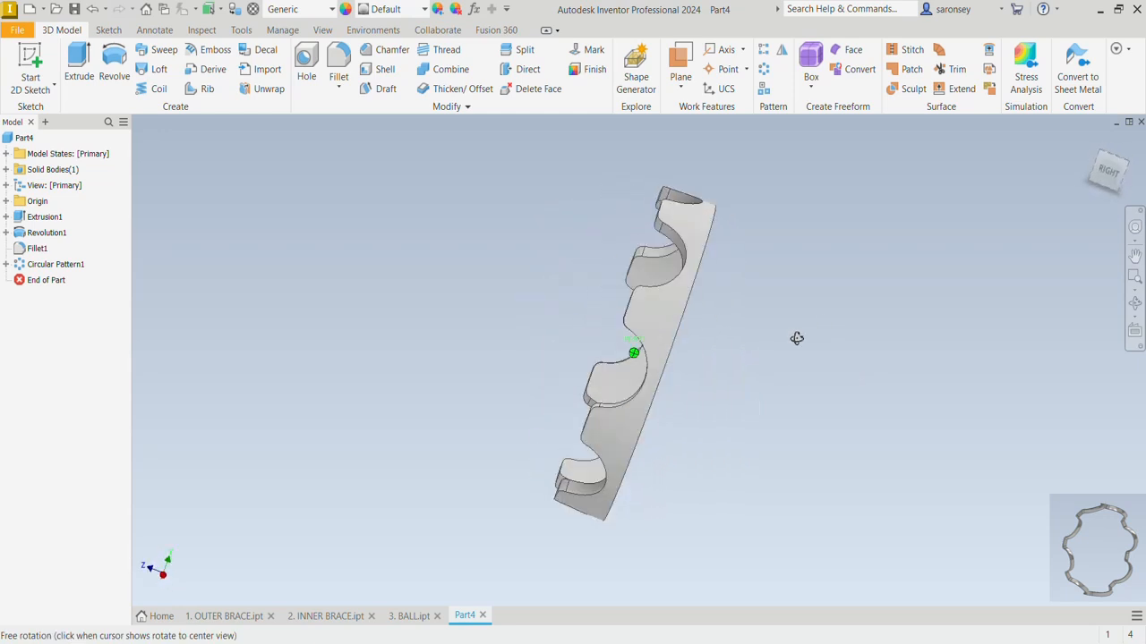
left_click(391, 71)
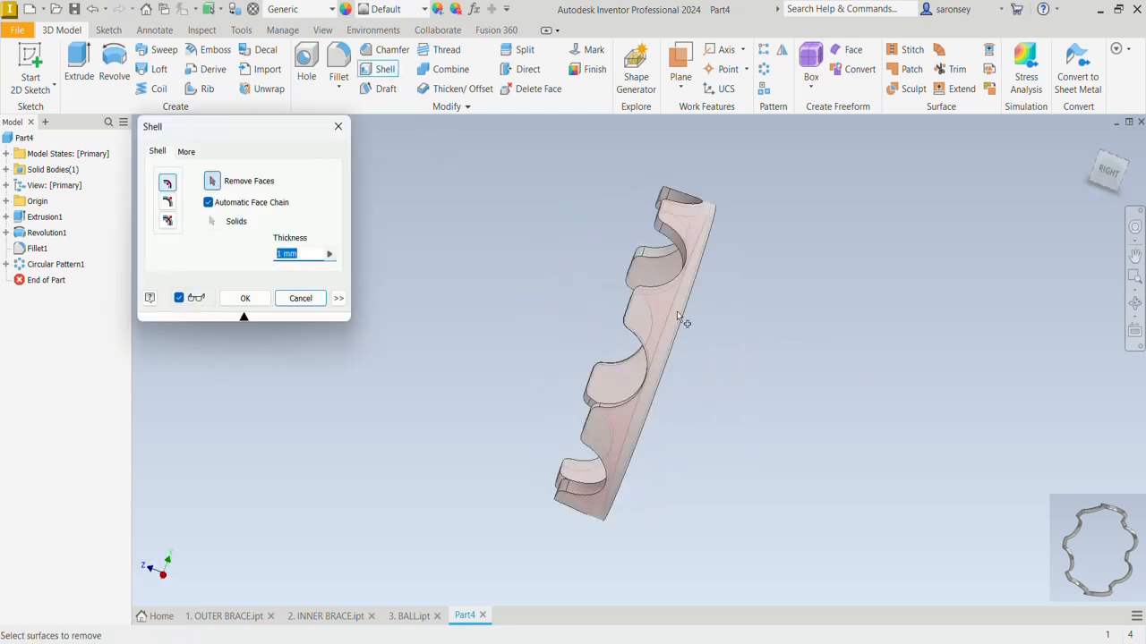
left_click(701, 232)
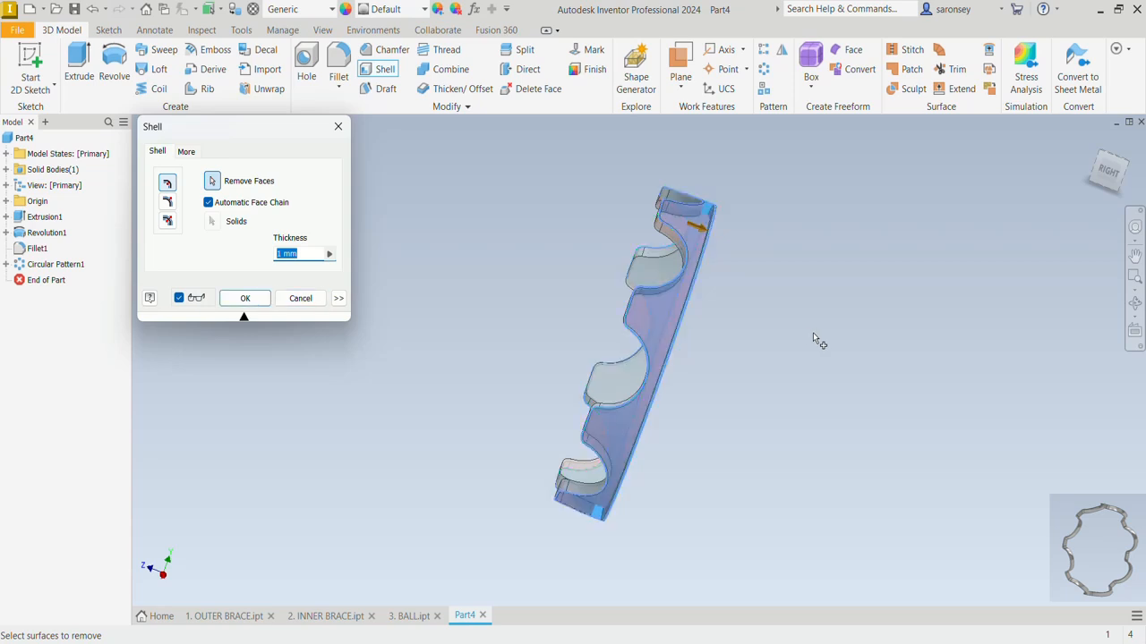
middle_click_drag(815, 336, 729, 281, "shift")
left_click(704, 276)
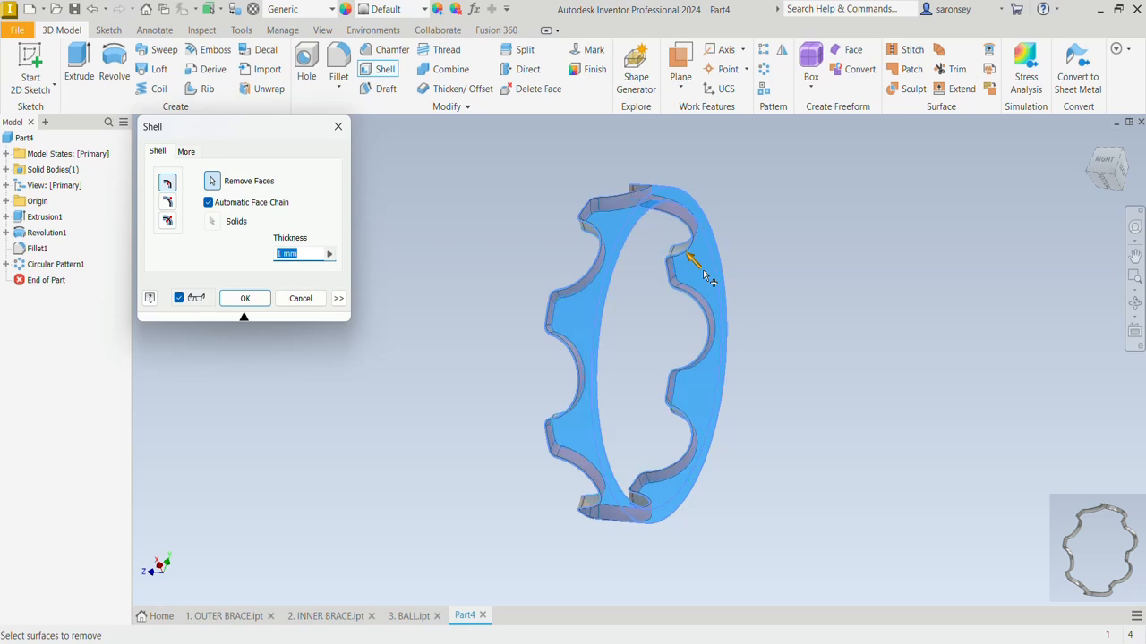
type("2")
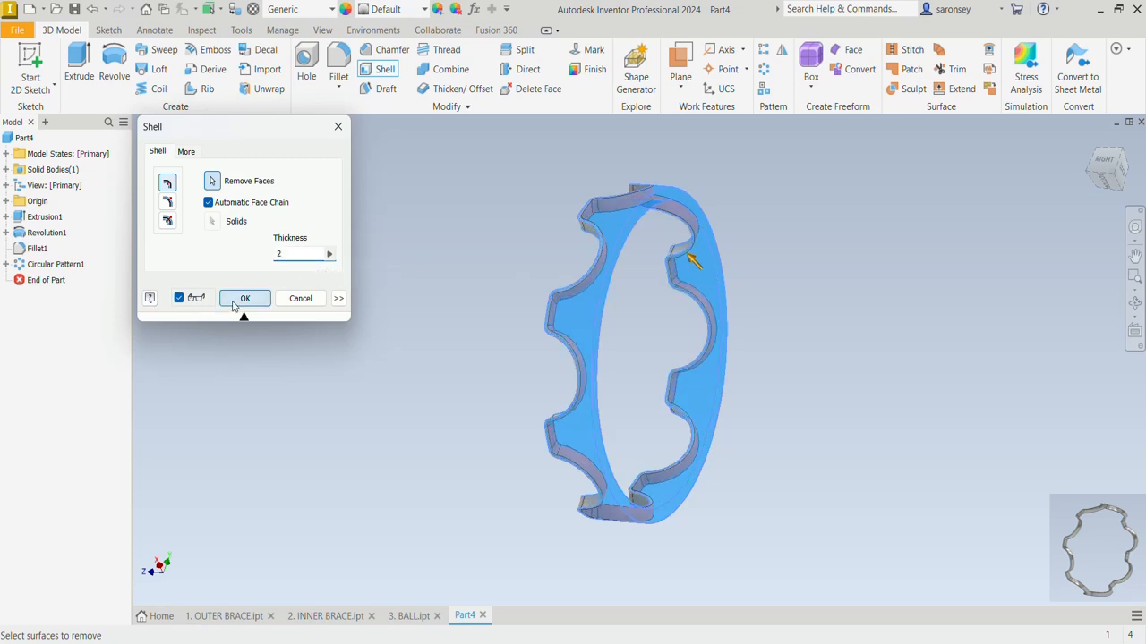
left_click(235, 305)
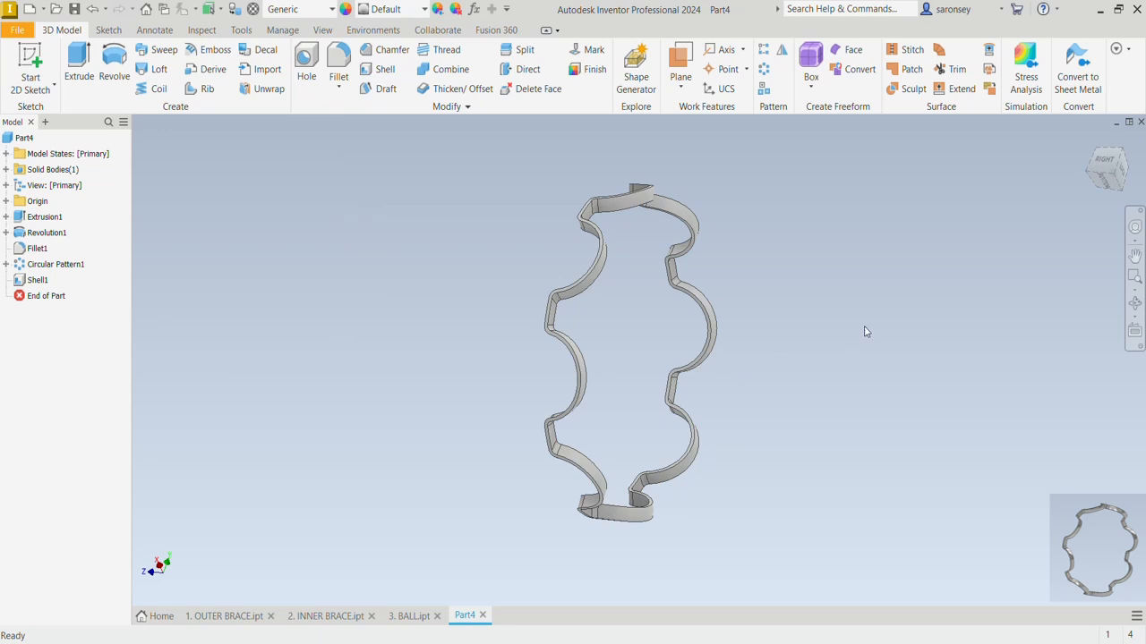
Apply the Honed appearance to the part and save it as 4. CAGE in New folder
mouse_move(865, 332)
middle_mouse_down("shift")
mouse_move(811, 352)
mouse_move(767, 316)
mouse_move(817, 353)
middle_mouse_up("shift")
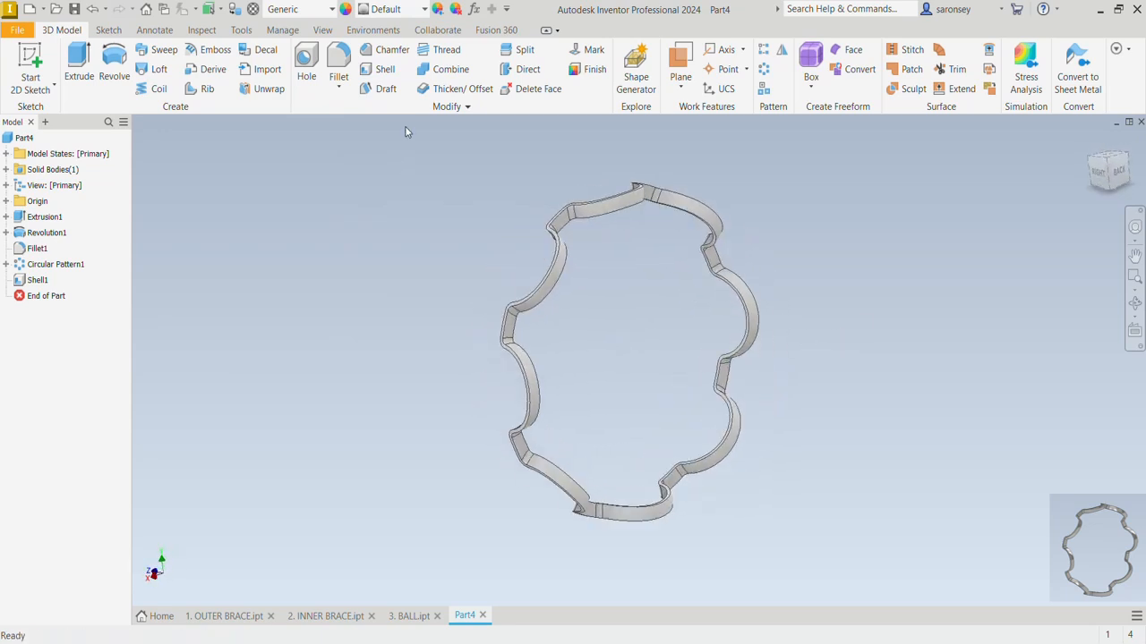
left_click(425, 11)
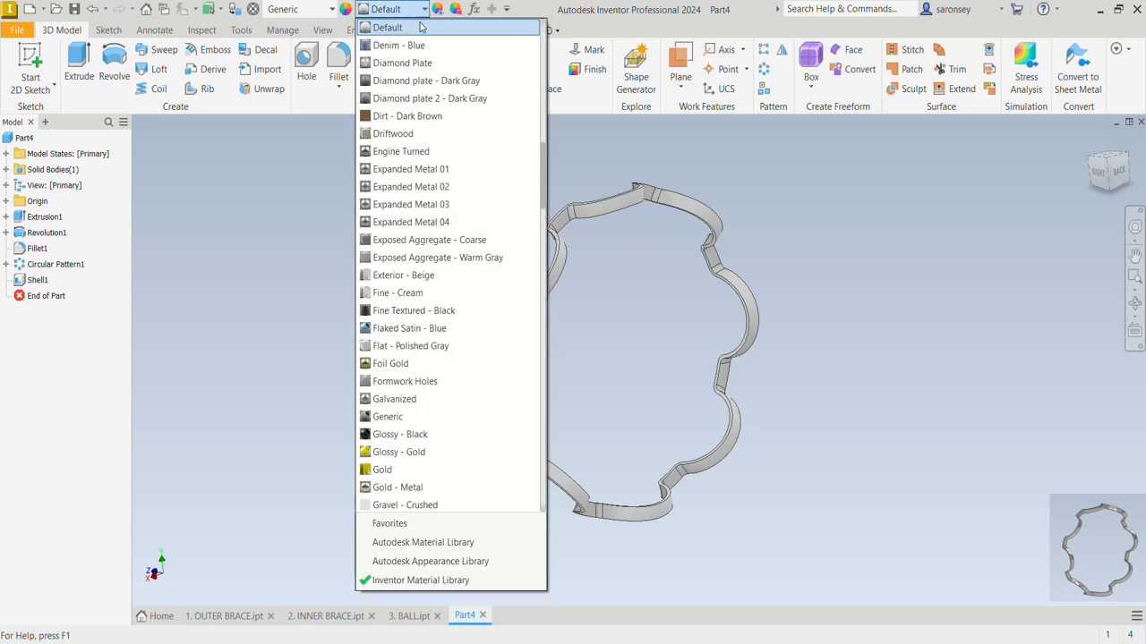
scroll(444, 235, "down", 3)
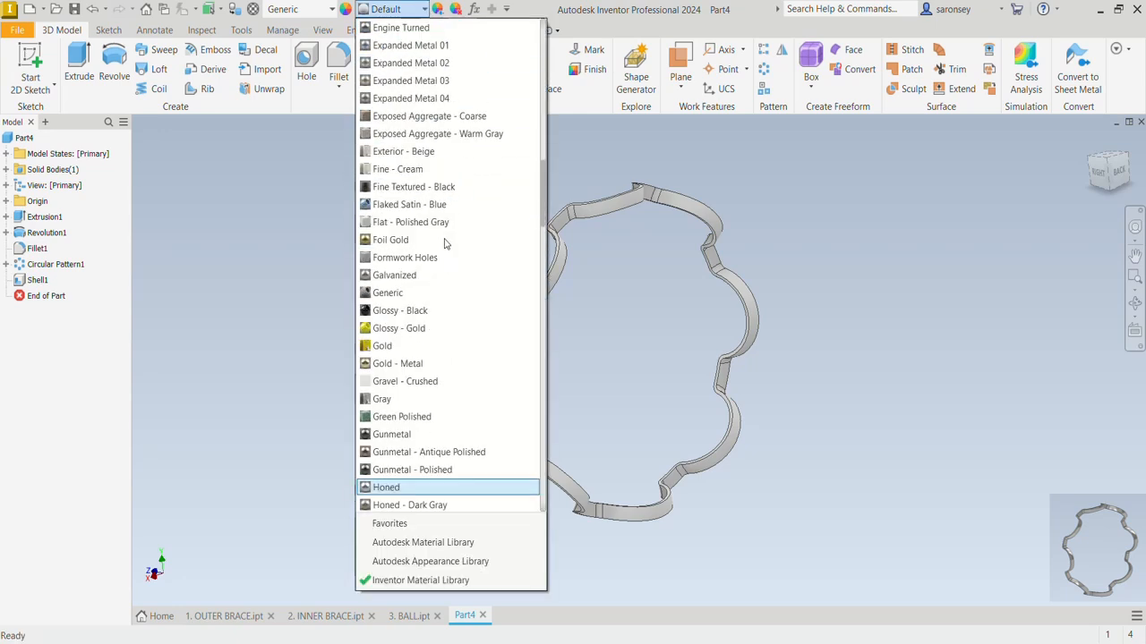
left_click(394, 487)
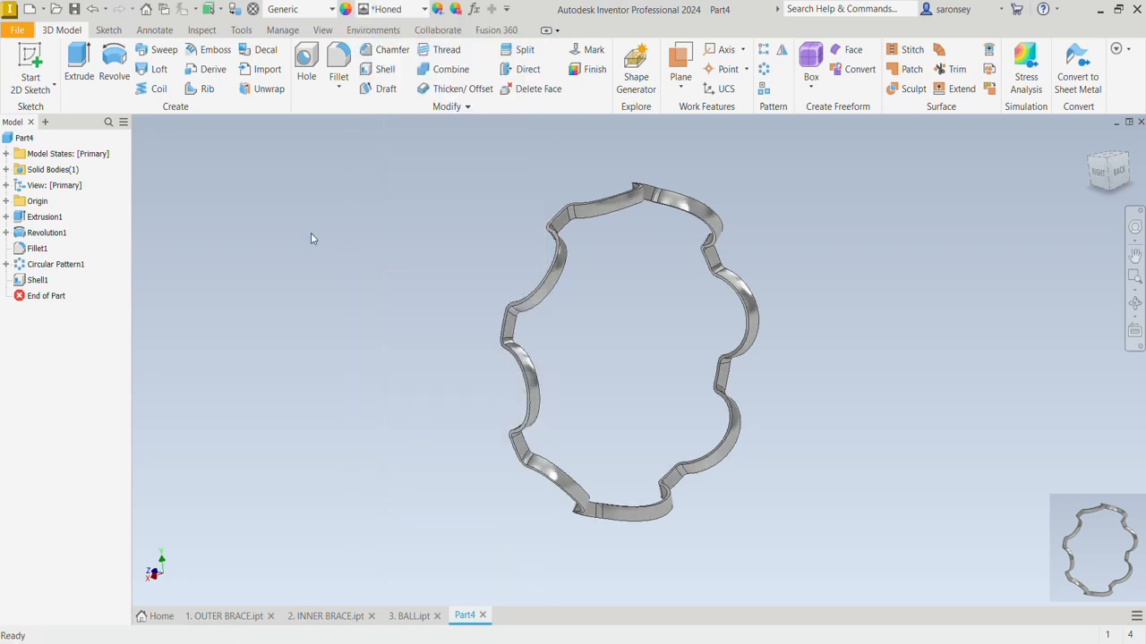
left_click(74, 9)
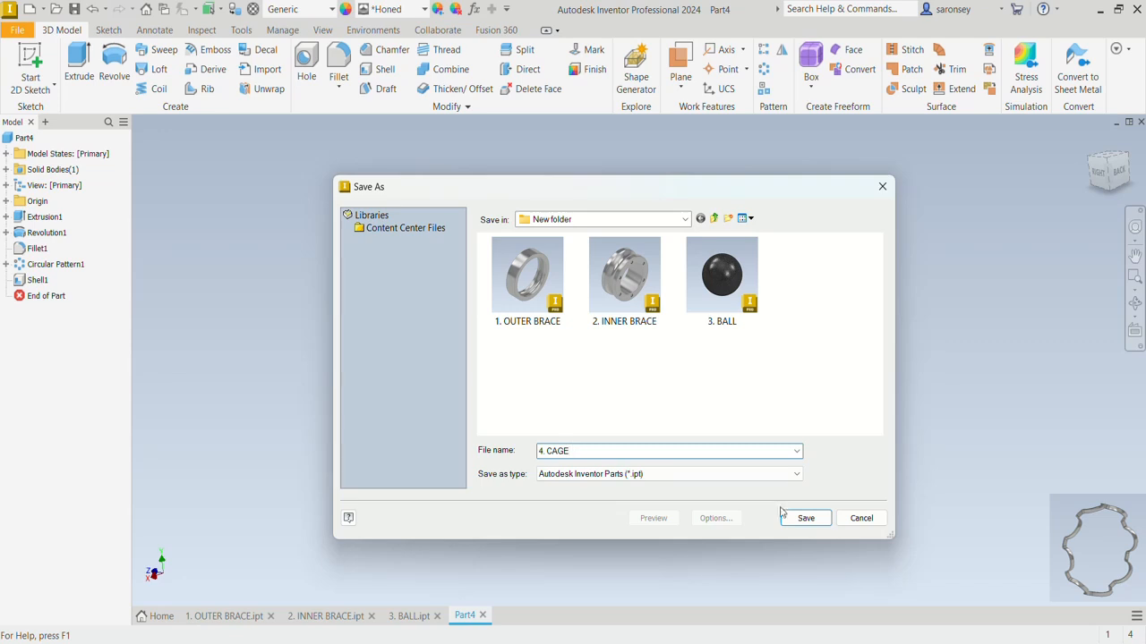
left_click(805, 519)
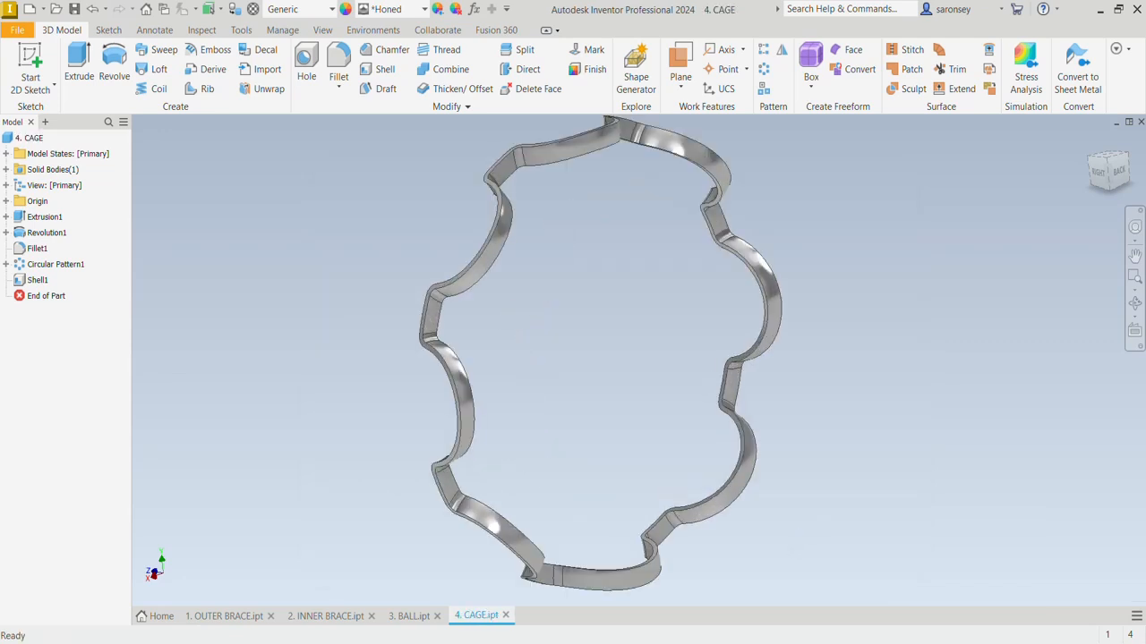
Create a new assembly from the metric Standard (mm).iam template
left_click(30, 9)
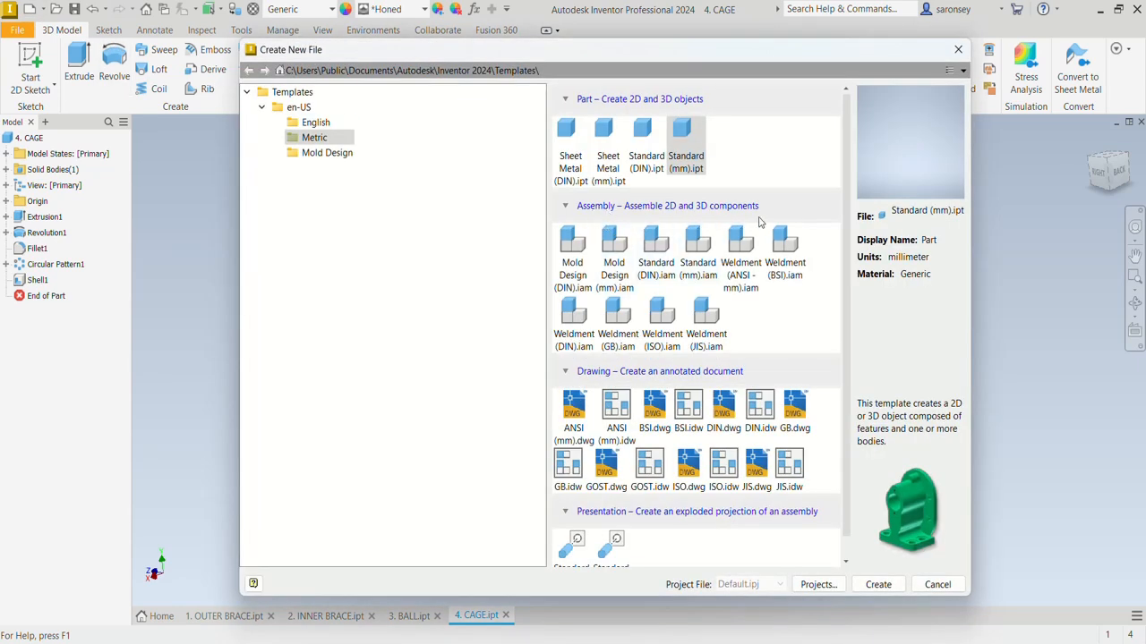
left_click(698, 242)
left_click(876, 582)
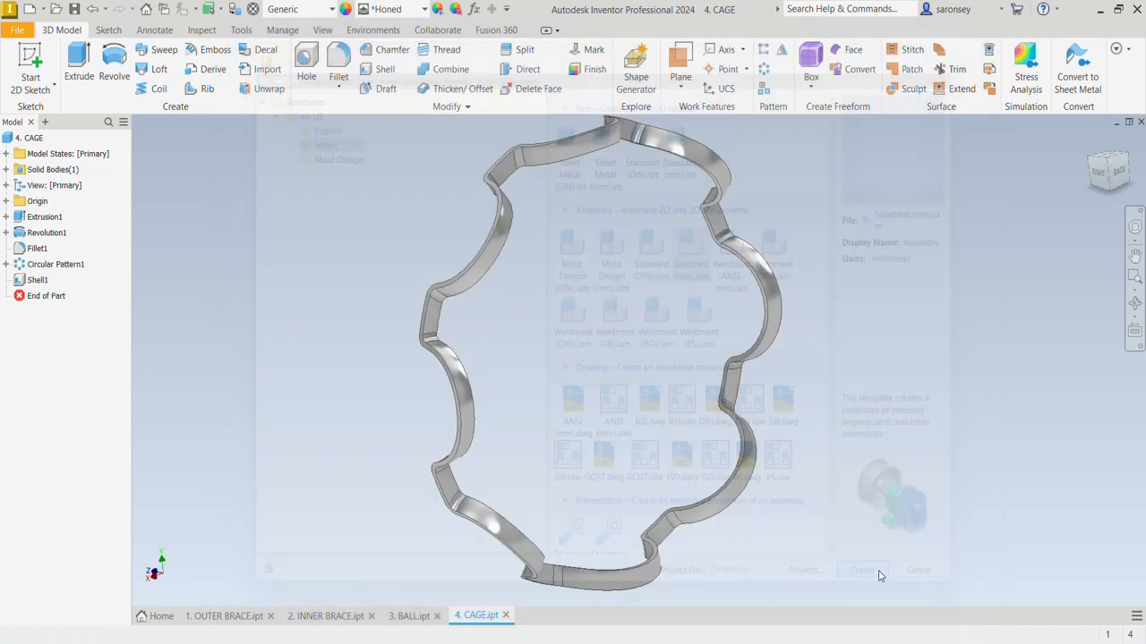
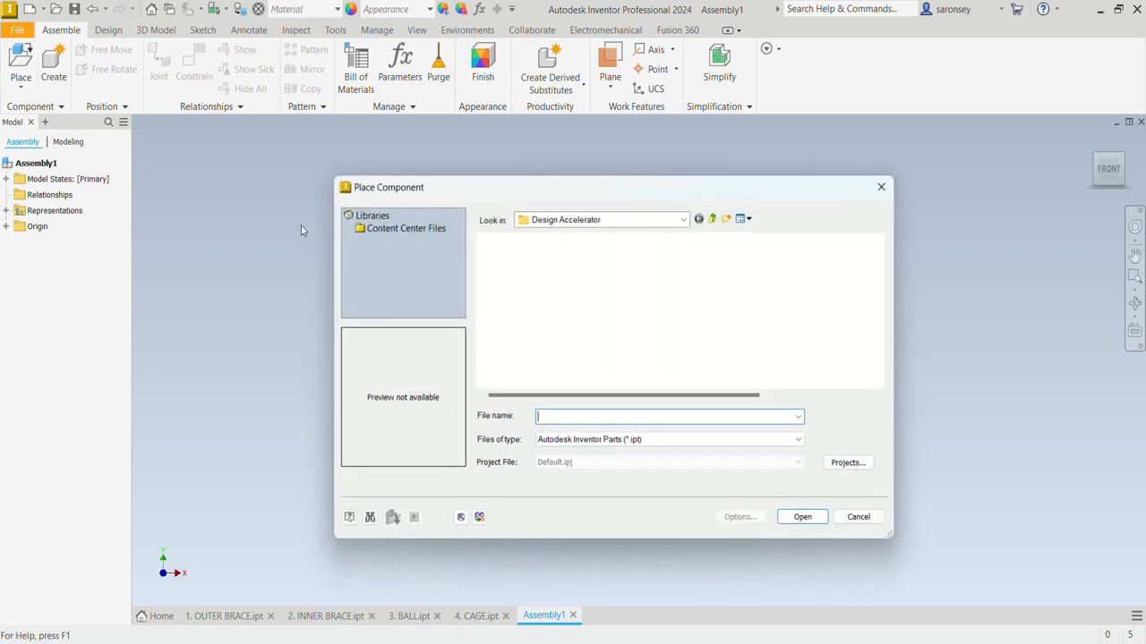
Place one instance of 1. OUTER BRACE from New folder into the assembly, grounded at the origin
left_click(683, 219)
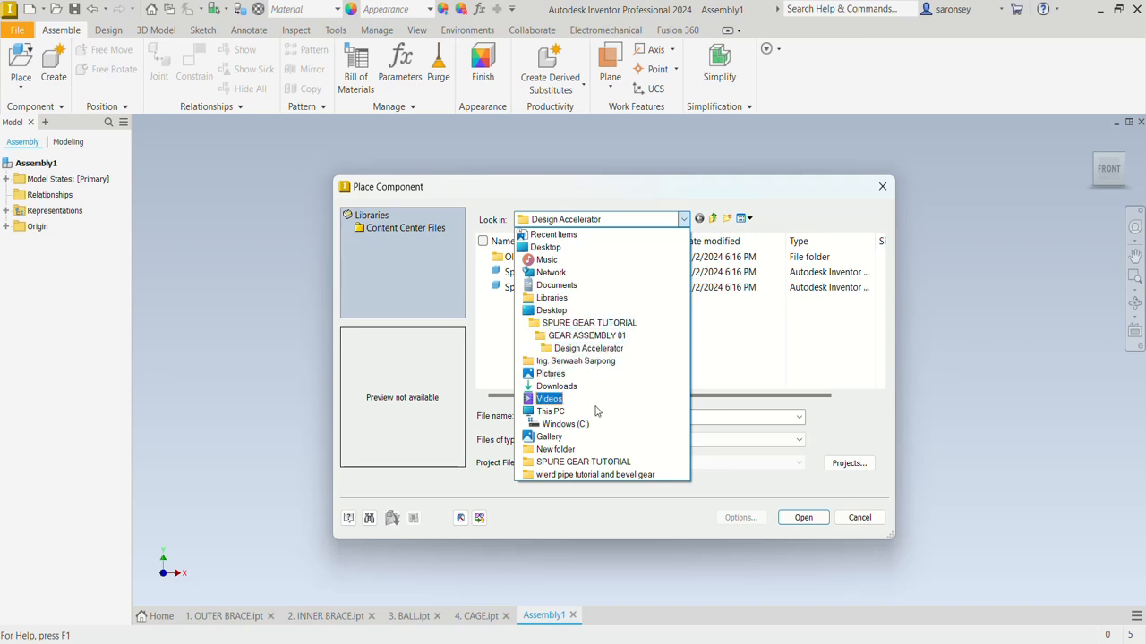
left_click(567, 452)
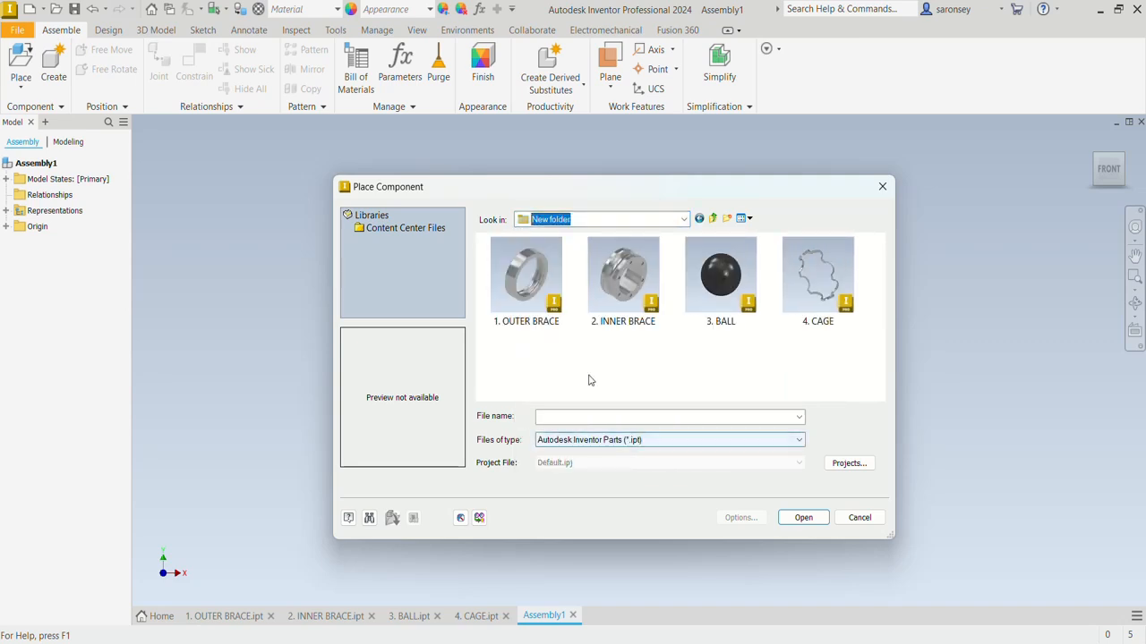
left_click(527, 278)
left_click(803, 518)
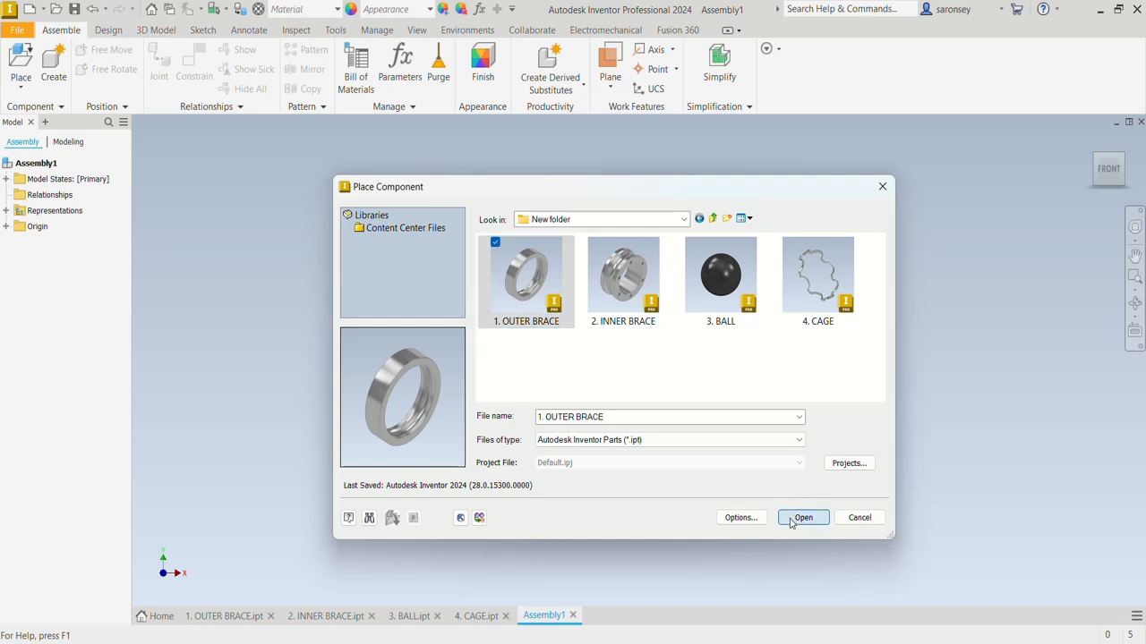
right_click(595, 310)
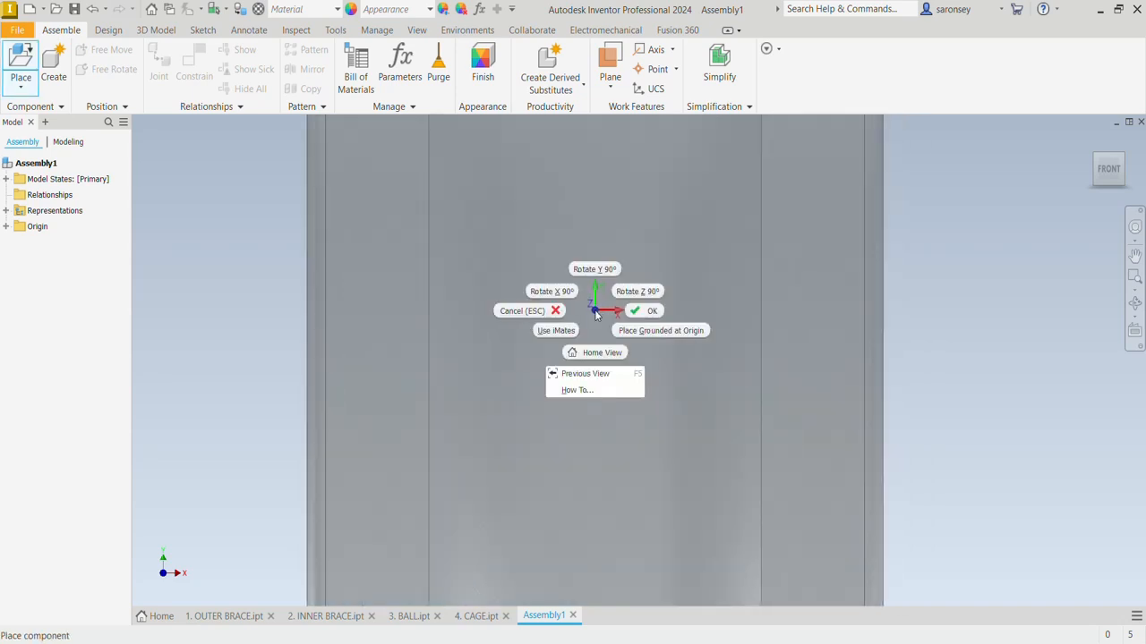
left_click(660, 338)
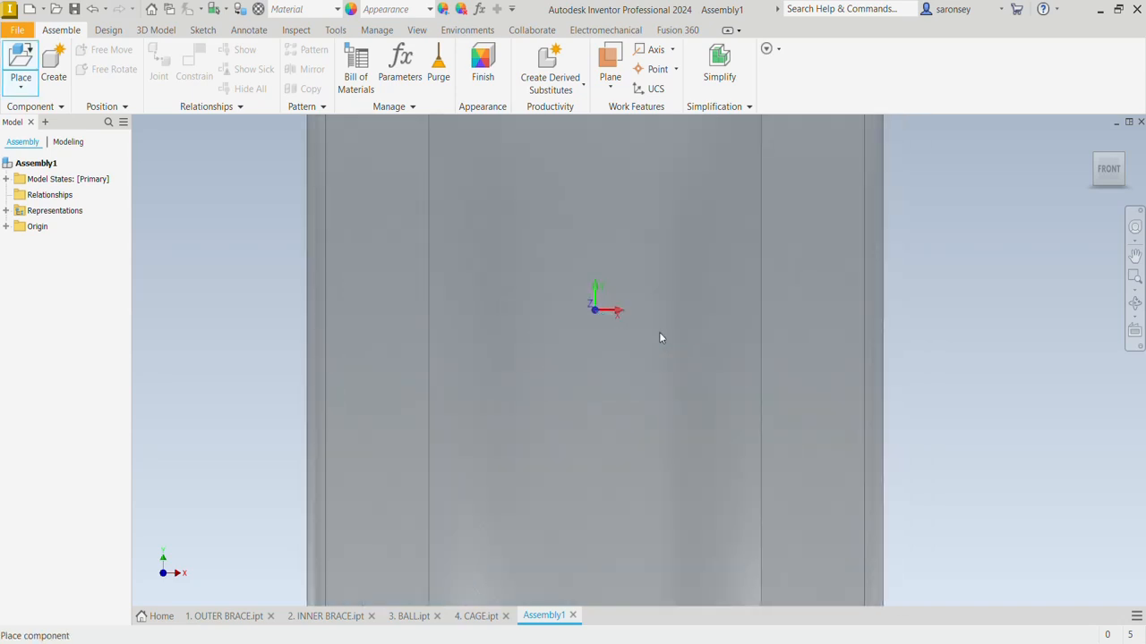
key("Escape")
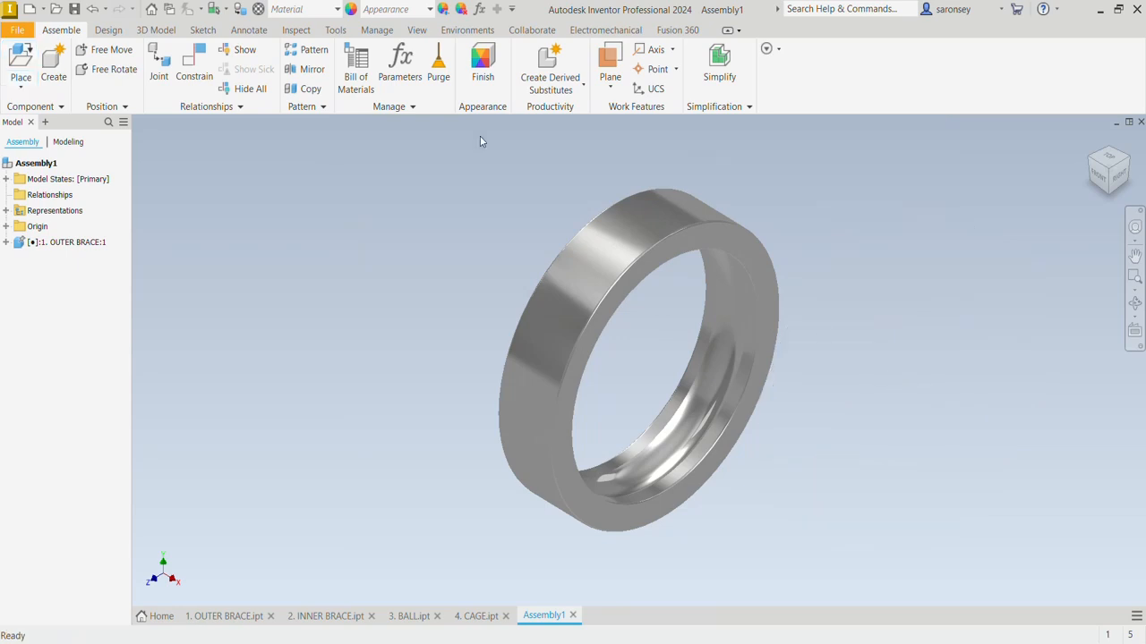
Set the assembly's visual style to shaded with edges
left_click(417, 29)
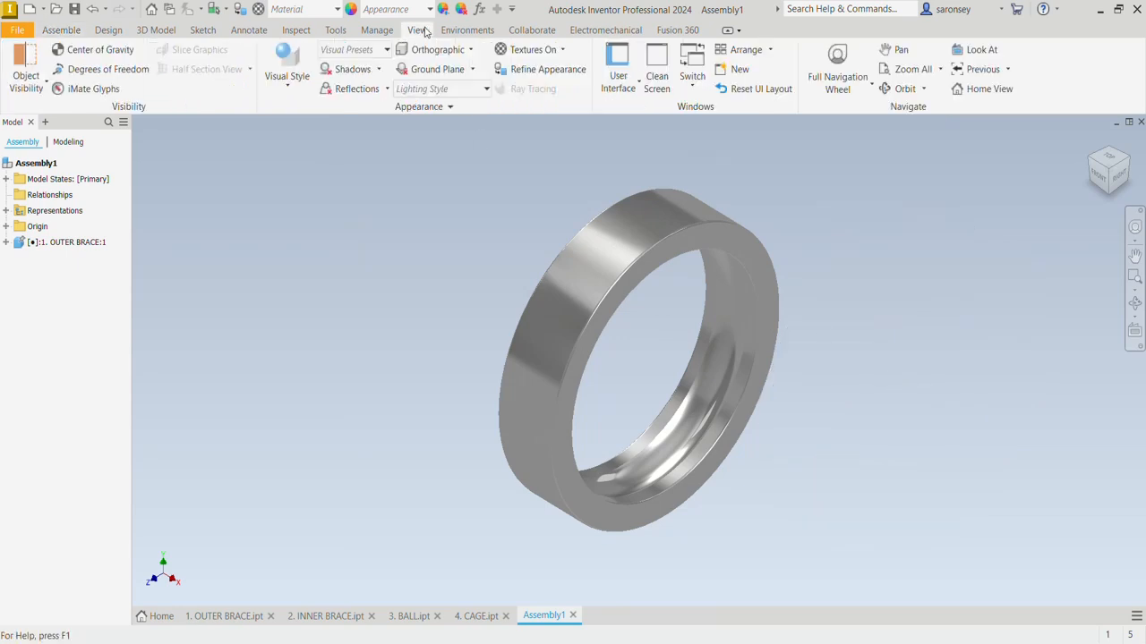
left_click(272, 86)
left_click(338, 176)
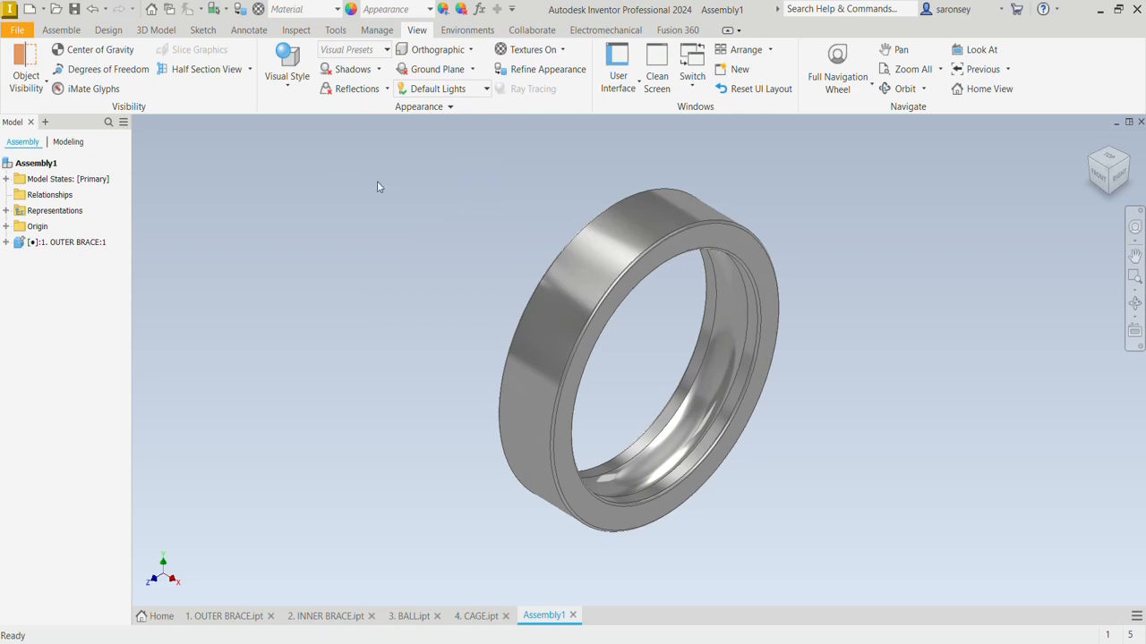
middle_click_drag(430, 196, 397, 200)
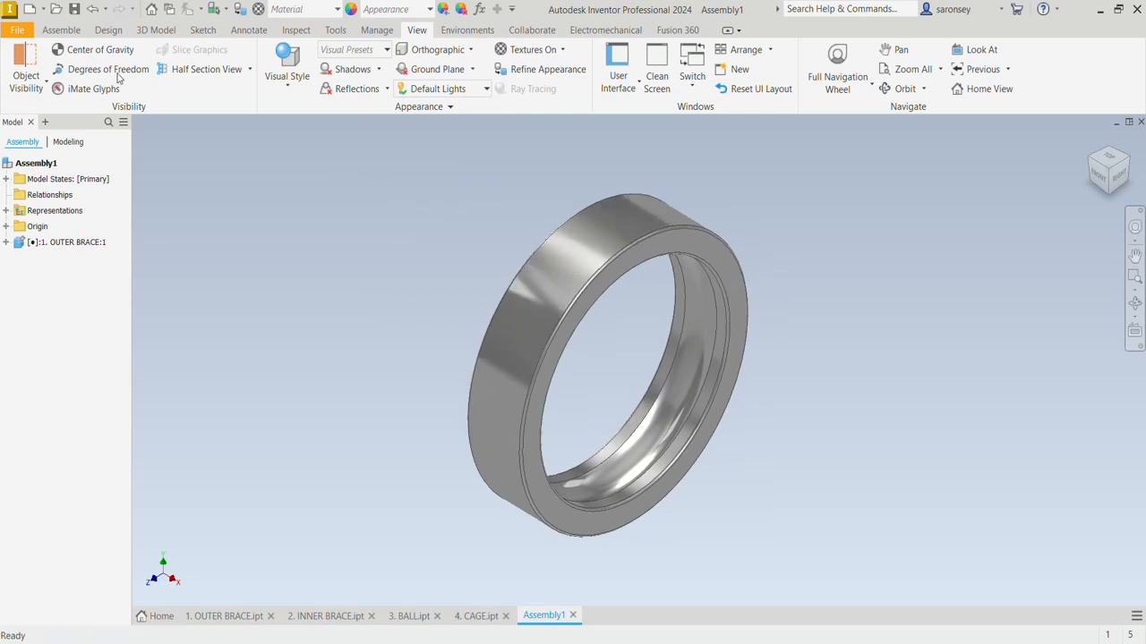
Place one instance of 2. INNER BRACE from New folder into the assembly, beside the outer brace
left_click(61, 31)
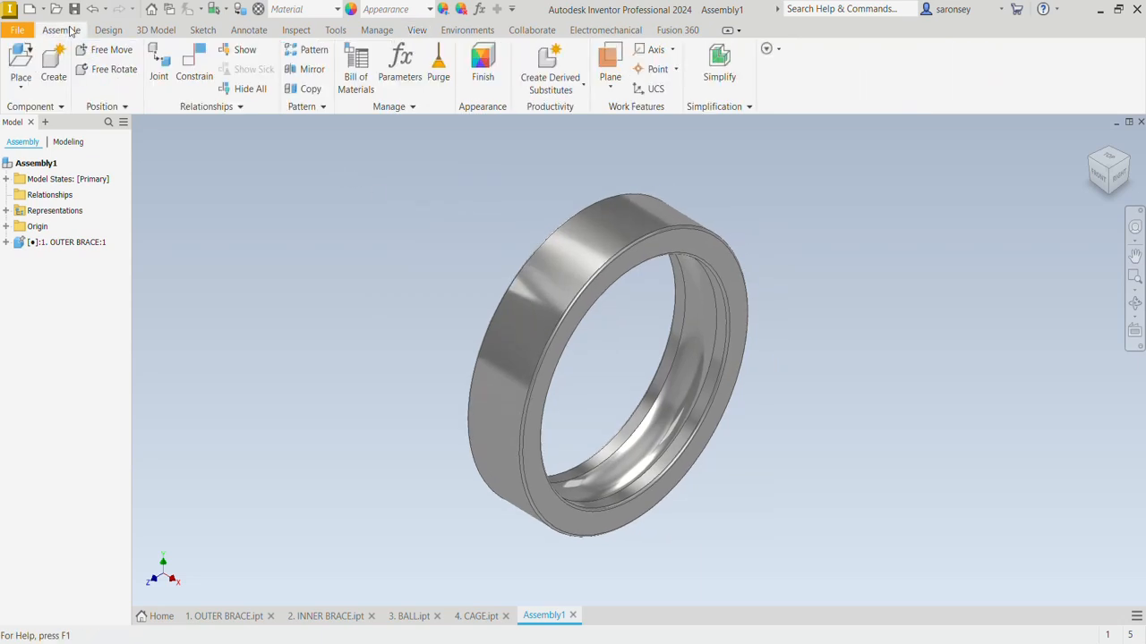
left_click(21, 72)
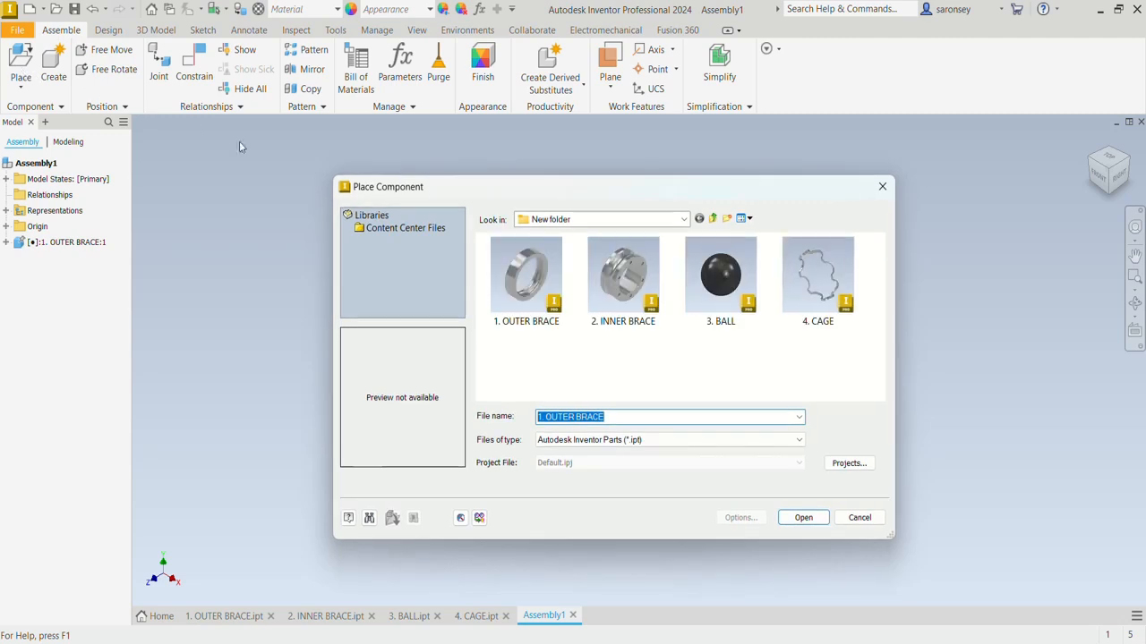
left_click(614, 268)
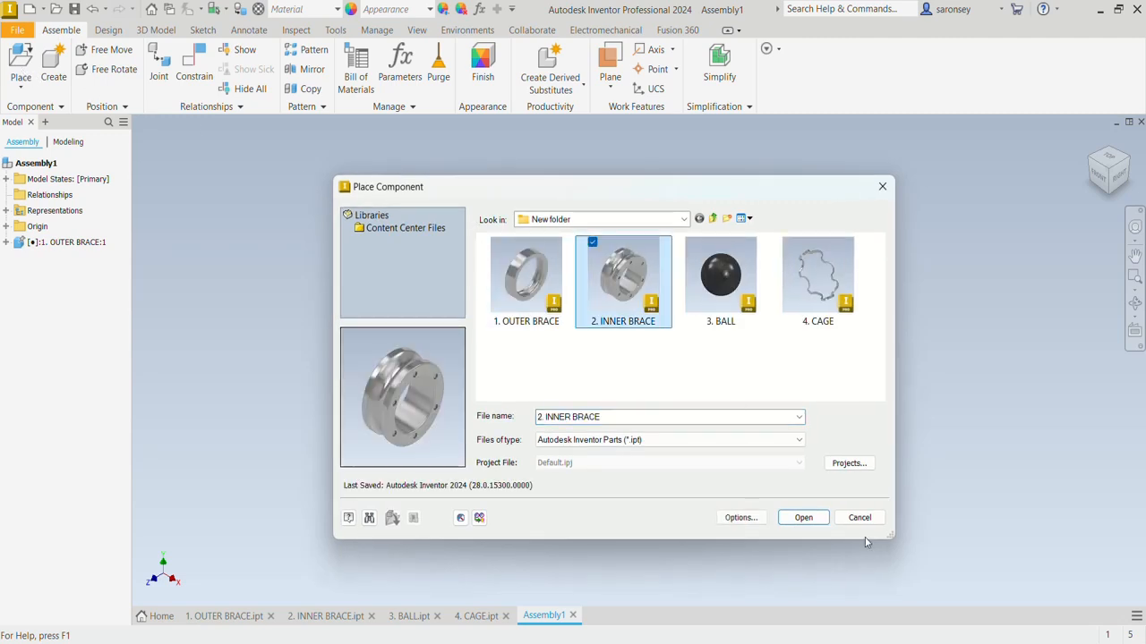
left_click(803, 518)
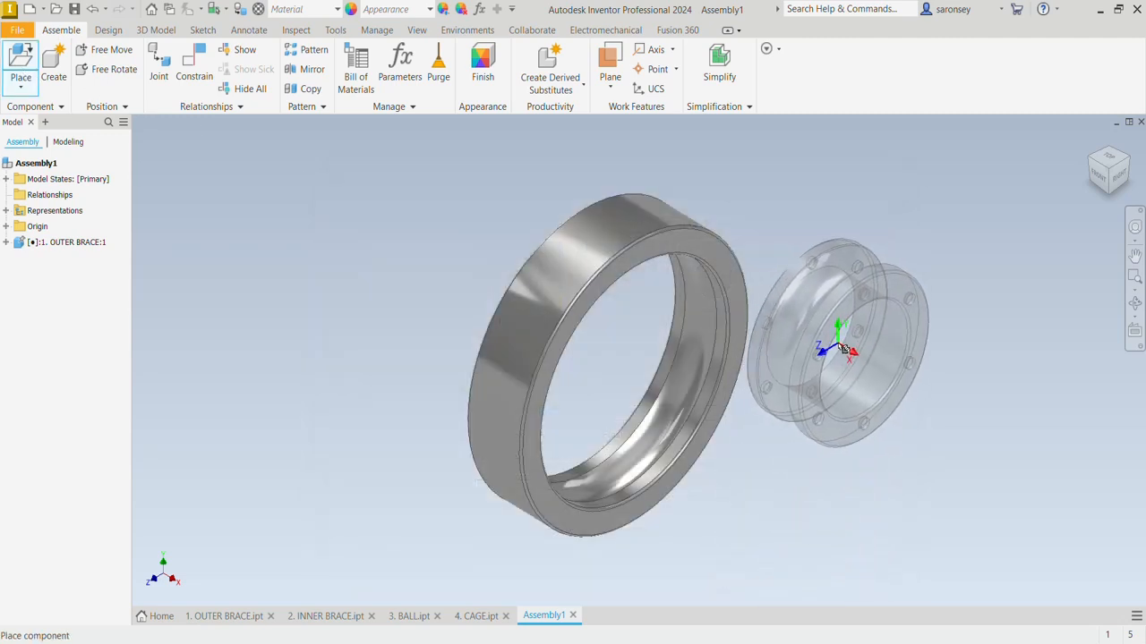
left_click(835, 345)
key("Escape")
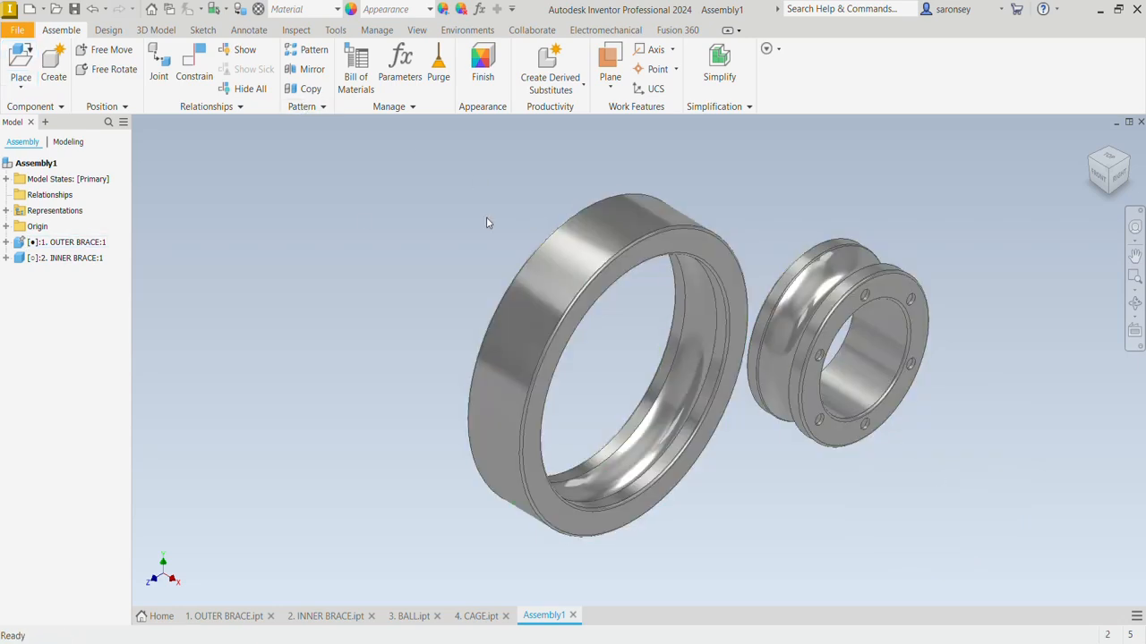
Mate the inner brace's bore axis to the outer brace's axis with a 0 mm offset
left_click(202, 60)
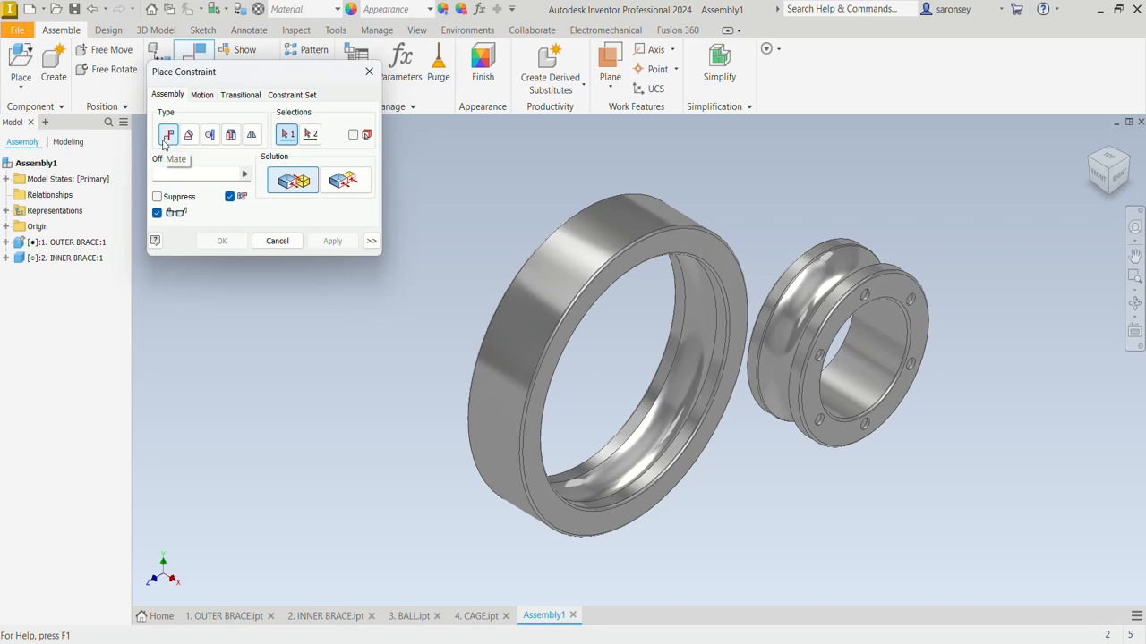
left_click(870, 374)
left_click(688, 391)
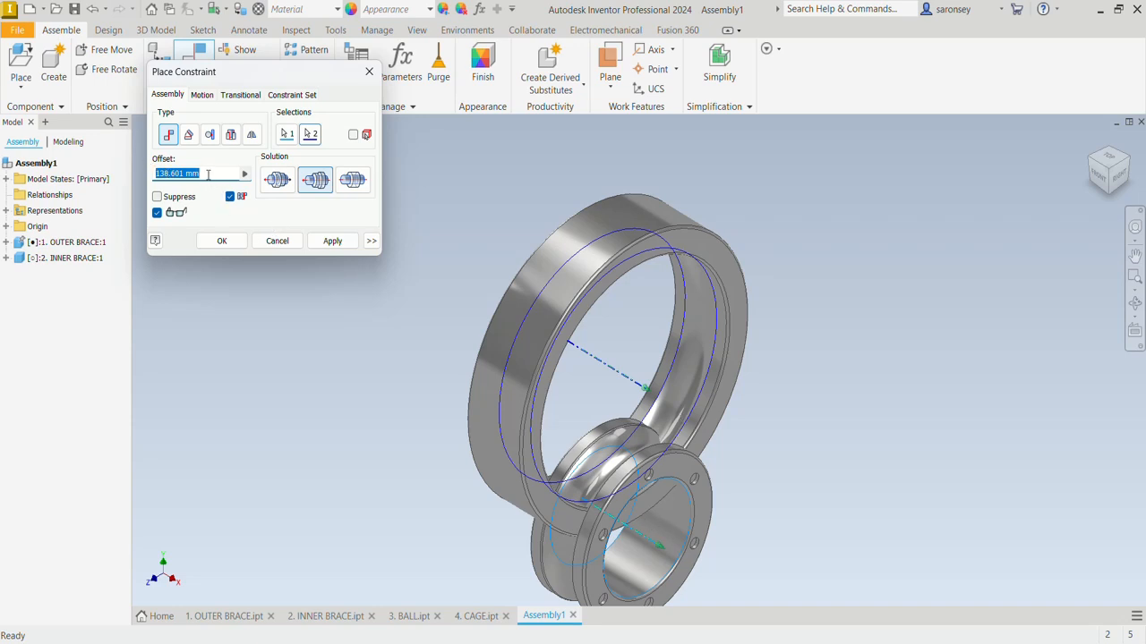
type("0")
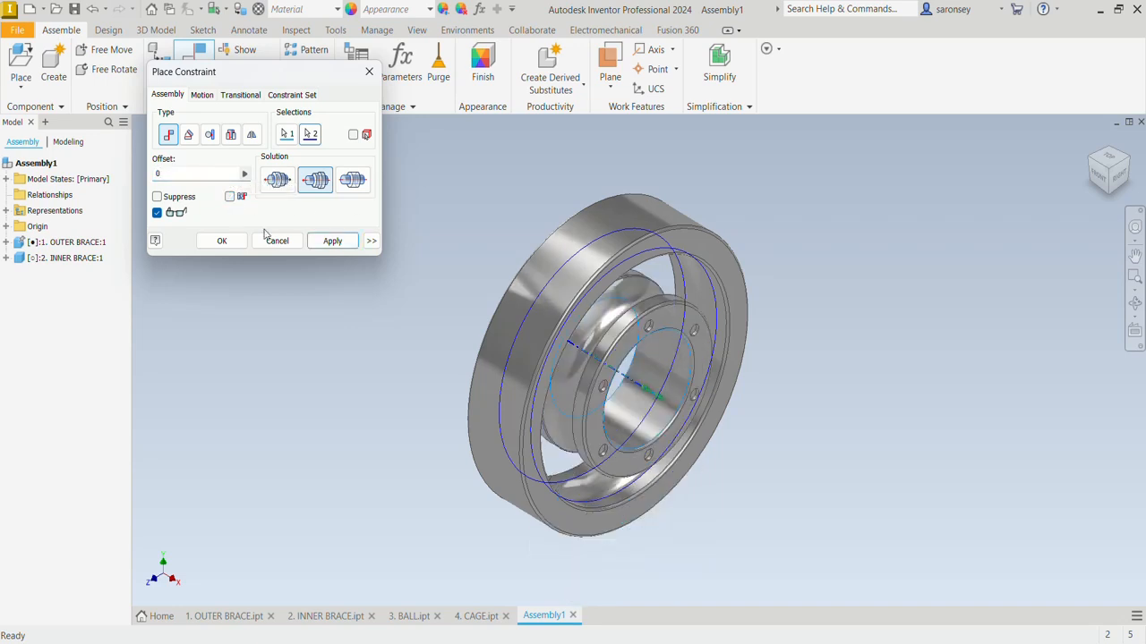
left_click(330, 241)
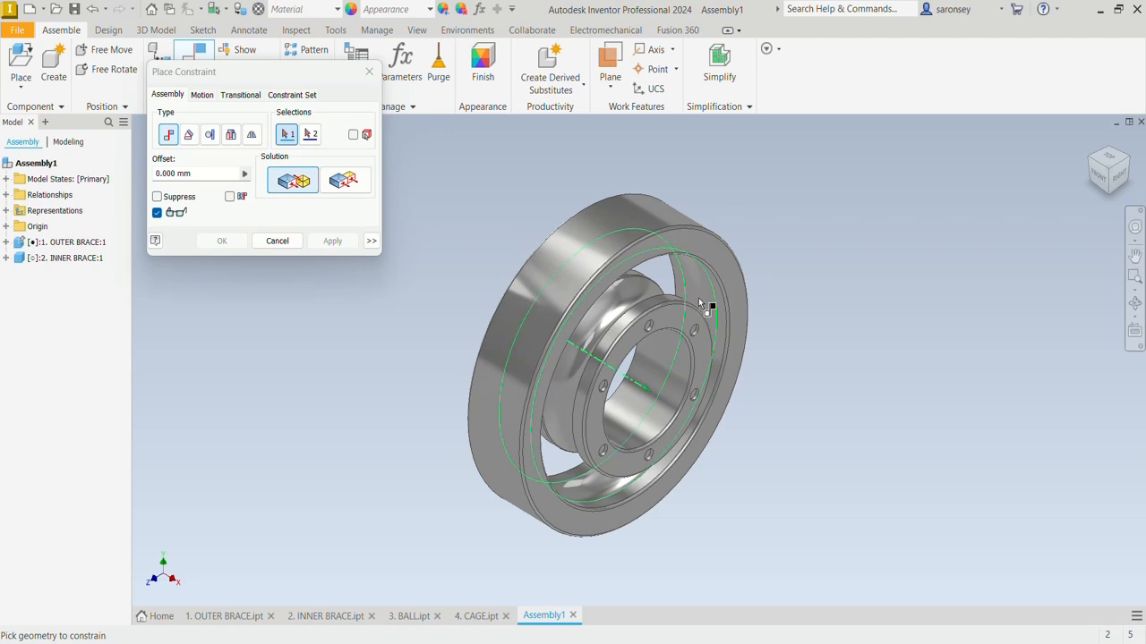
Constrain the front faces of the inner and outer braces flush at 0 mm offset, and rotate the inner brace to test its motion
left_click(684, 320)
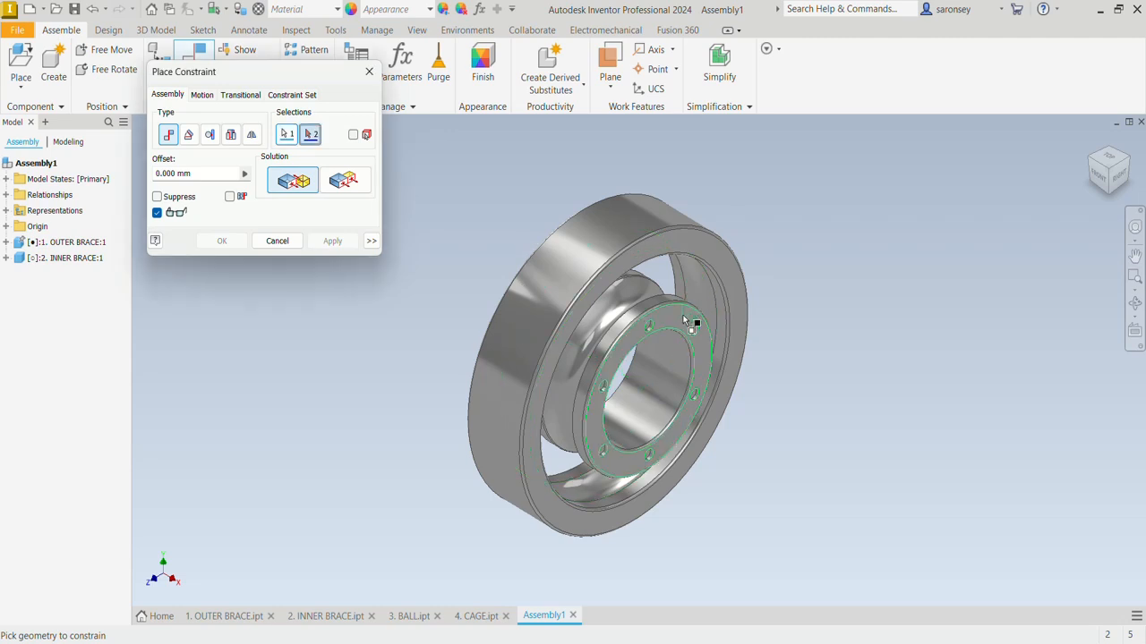
left_click(715, 254)
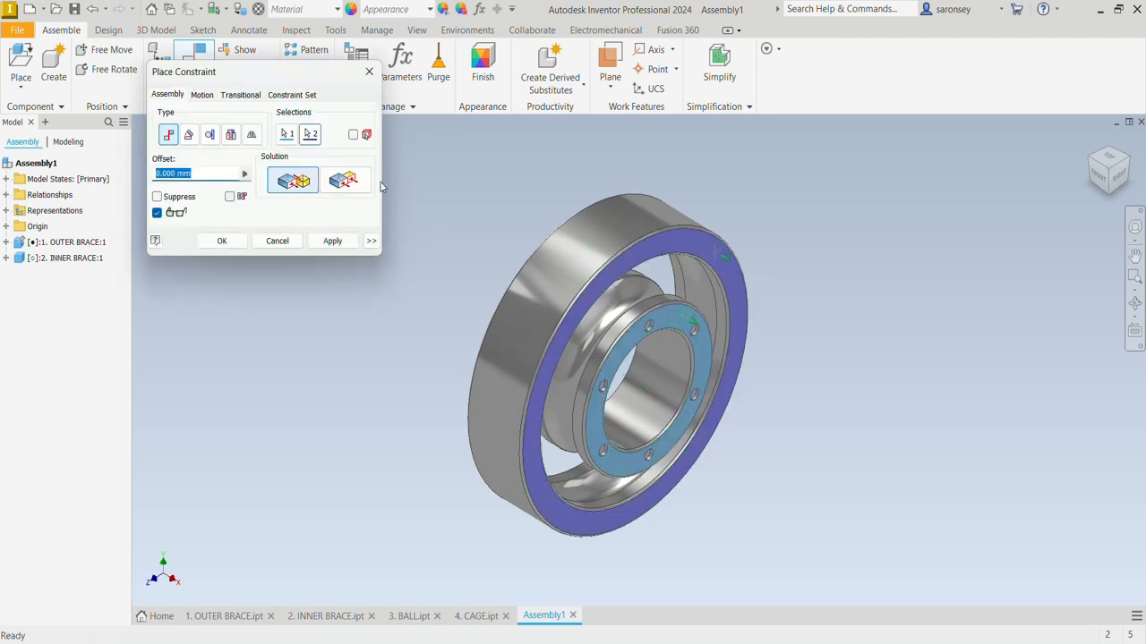
left_click(348, 182)
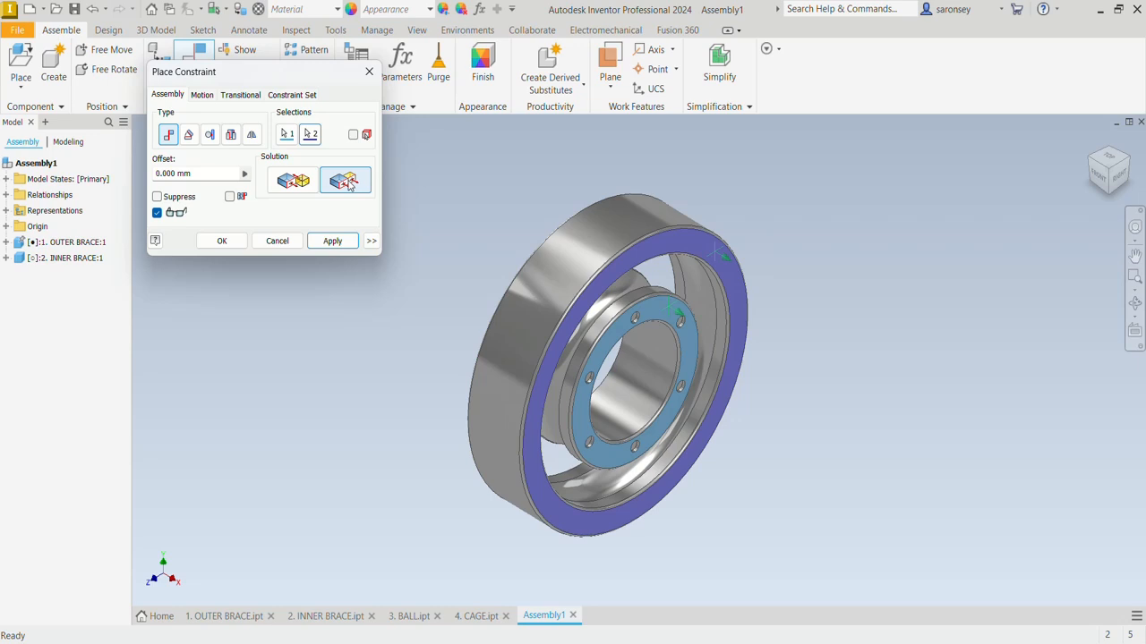
left_click(347, 240)
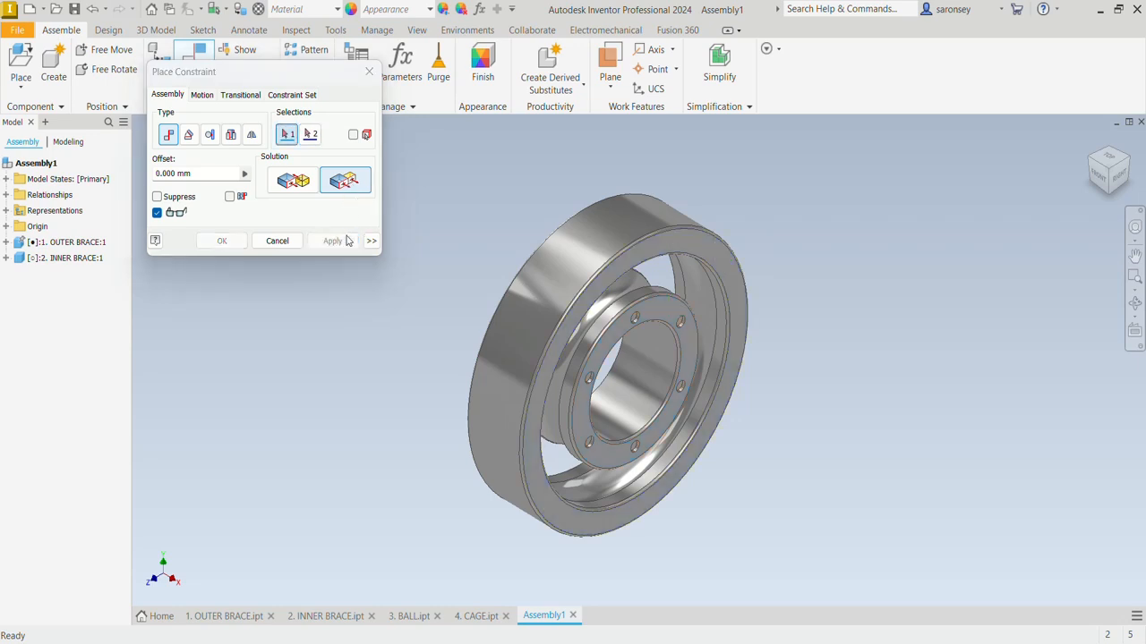
left_click(368, 71)
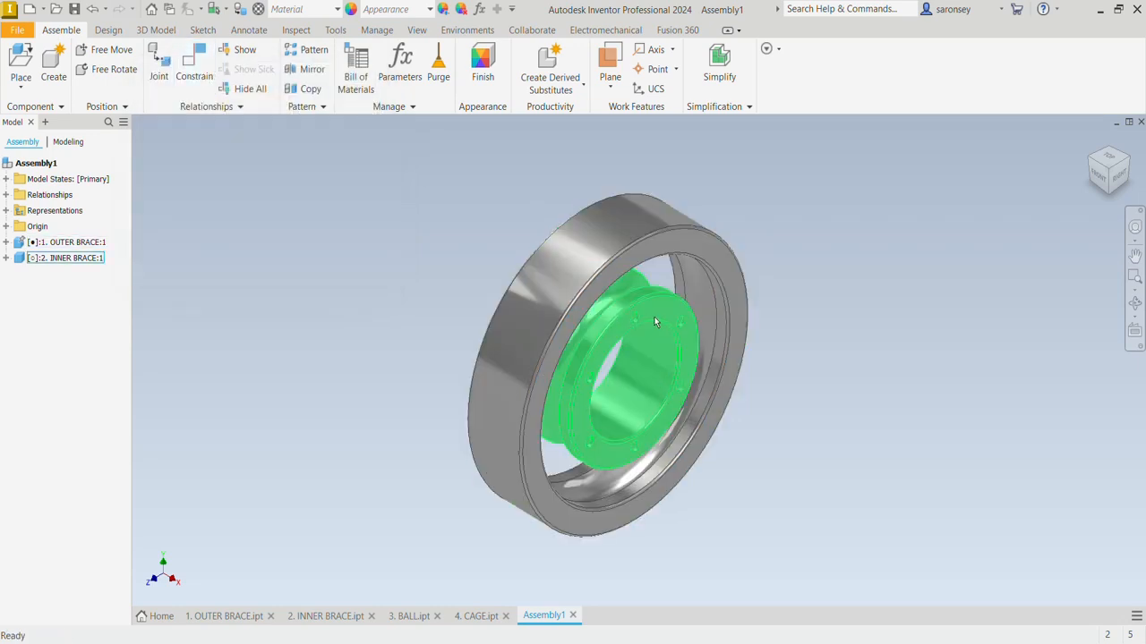
left_click_drag(654, 317, 548, 417)
left_click(887, 215)
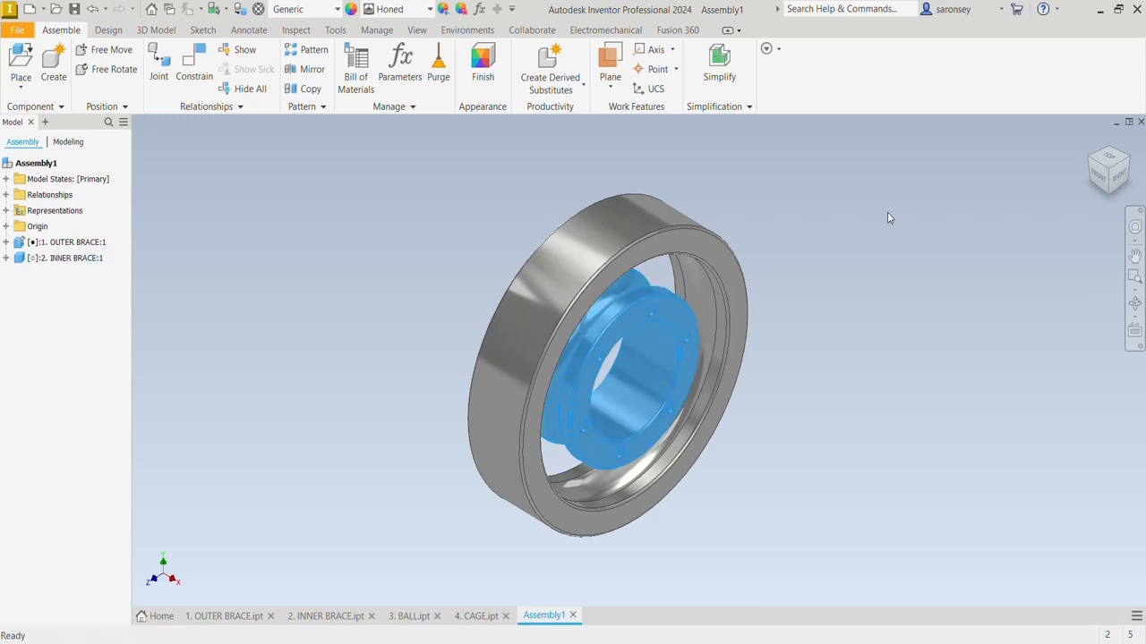
Place one instance of 3. BALL from New folder into the assembly, outside the outer brace
left_click(22, 59)
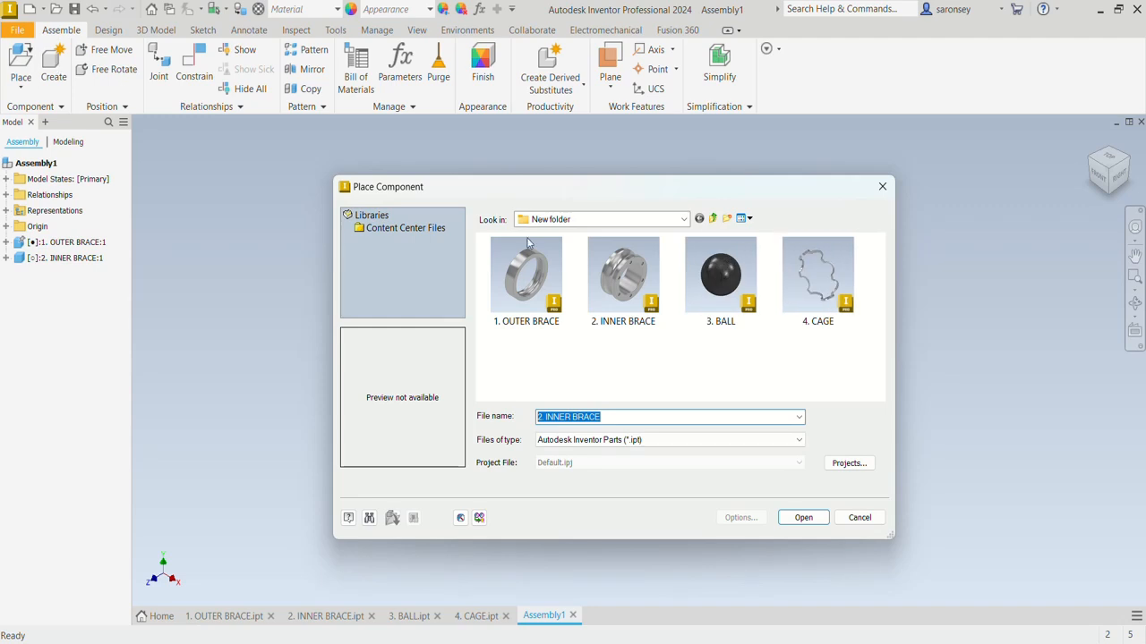
left_click(707, 284)
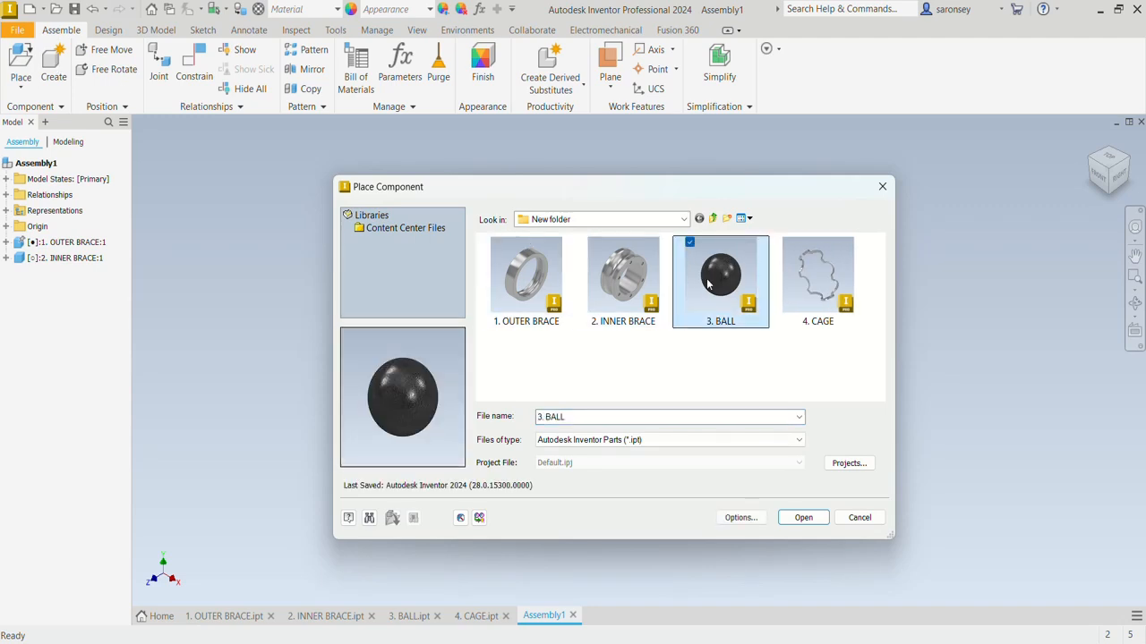
left_click(802, 517)
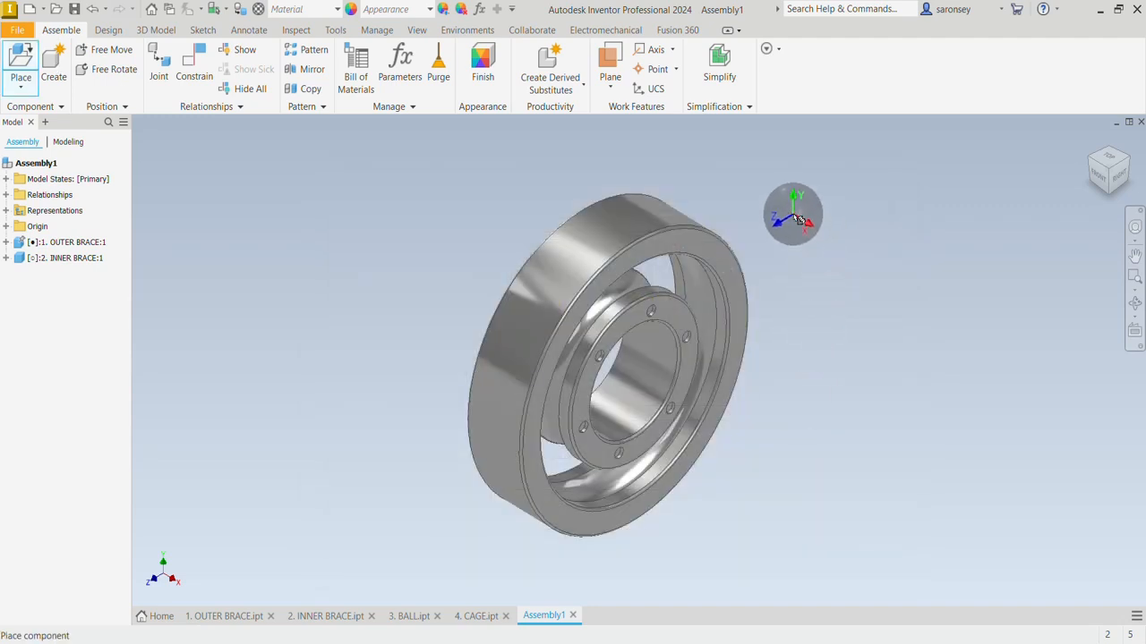
left_click(799, 219)
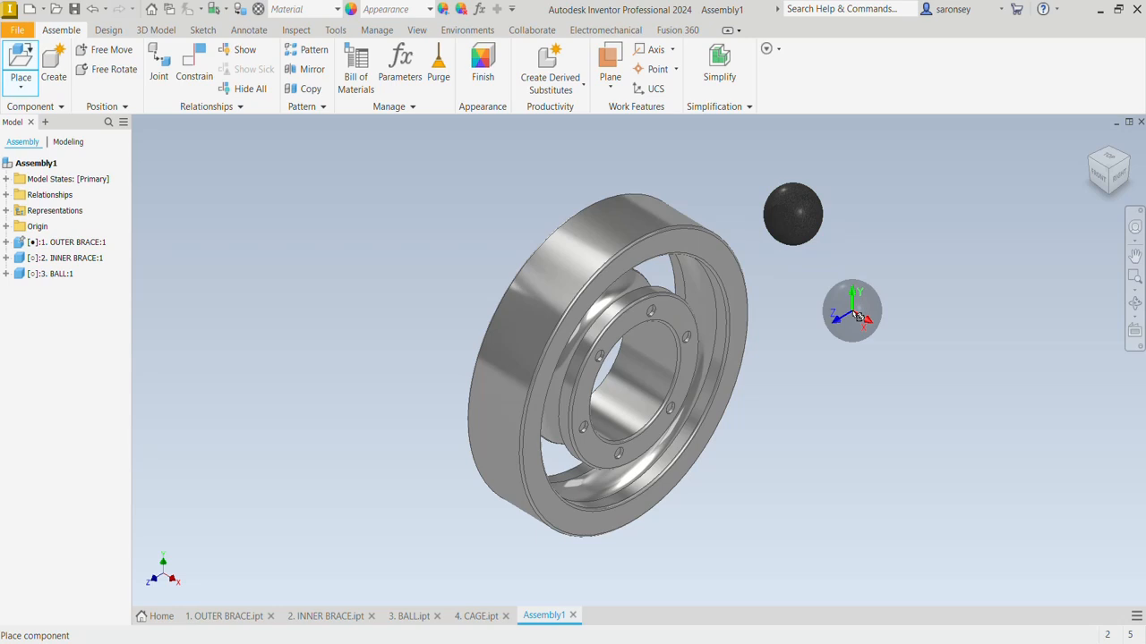
key("Escape")
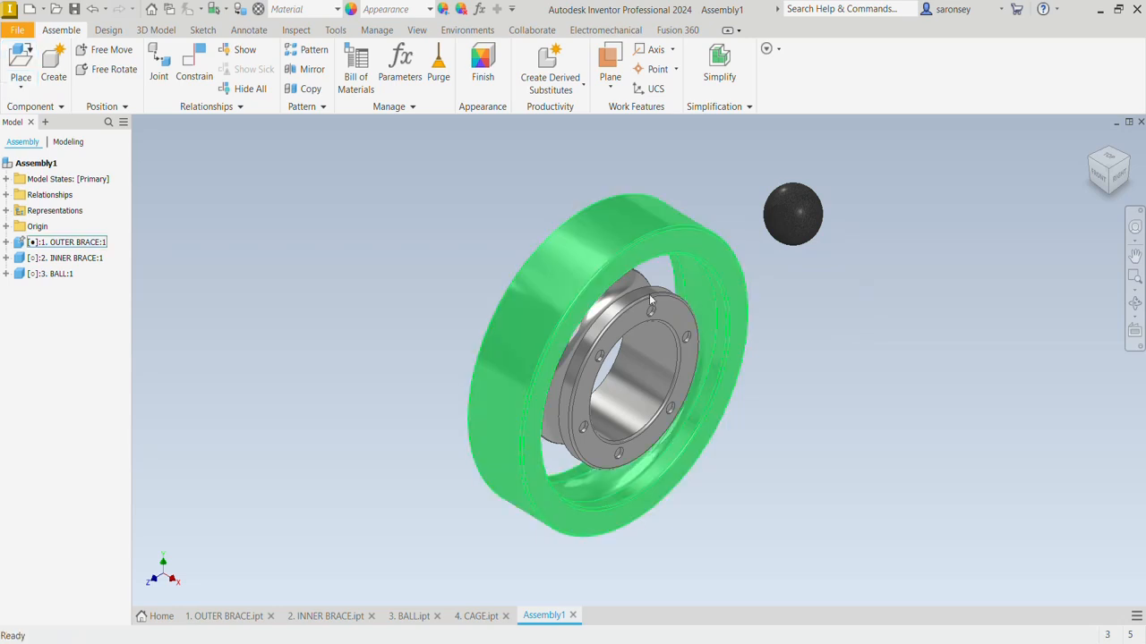
Mate the ball's YZ plane to the outer brace's YZ plane with a 0 mm offset, and move the ball slightly to test its motion
left_click(6, 274)
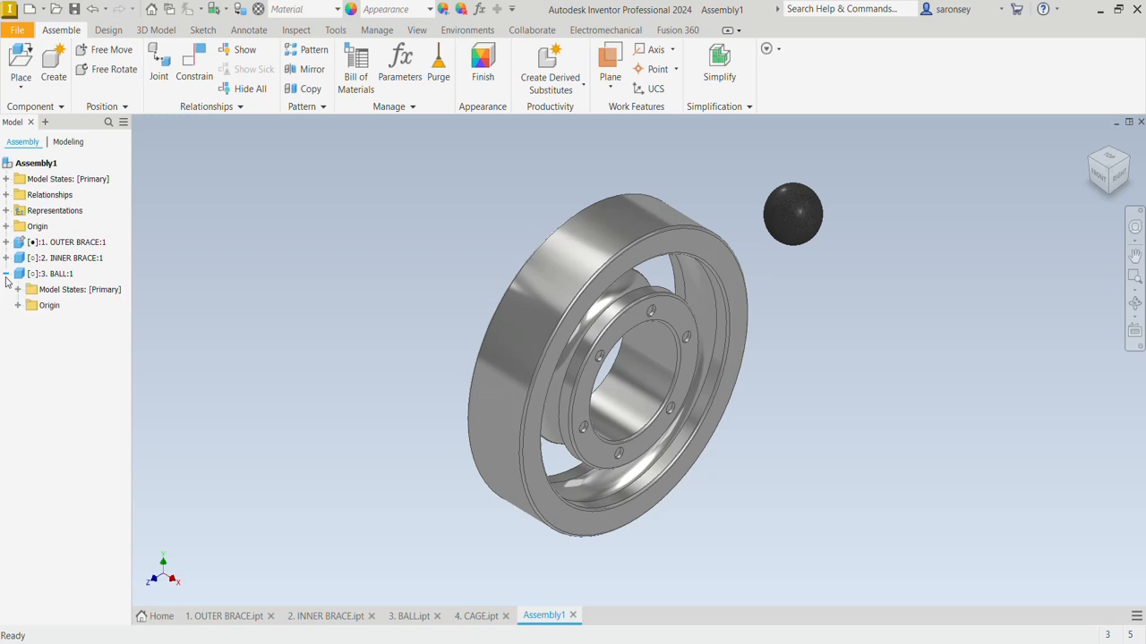
left_click(17, 306)
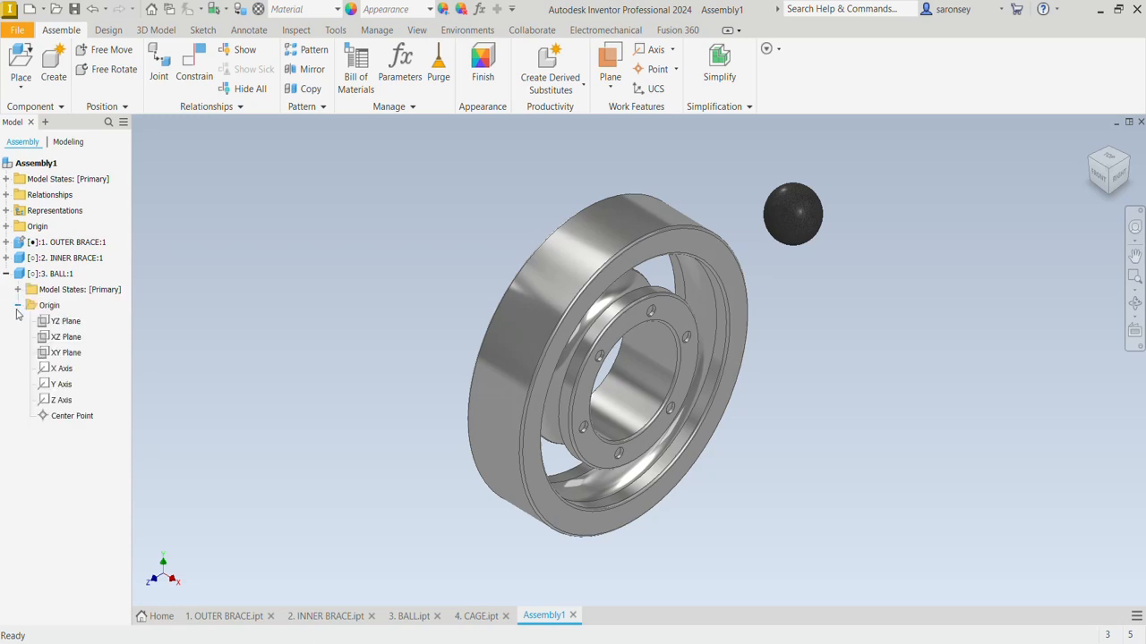
left_click(7, 243)
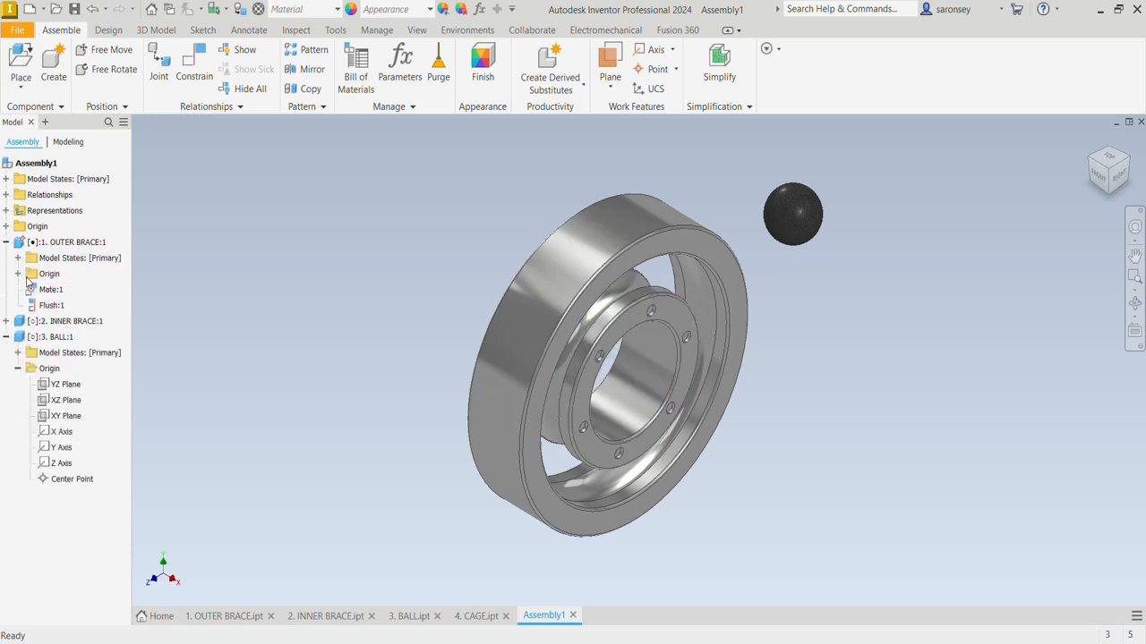
left_click(18, 274)
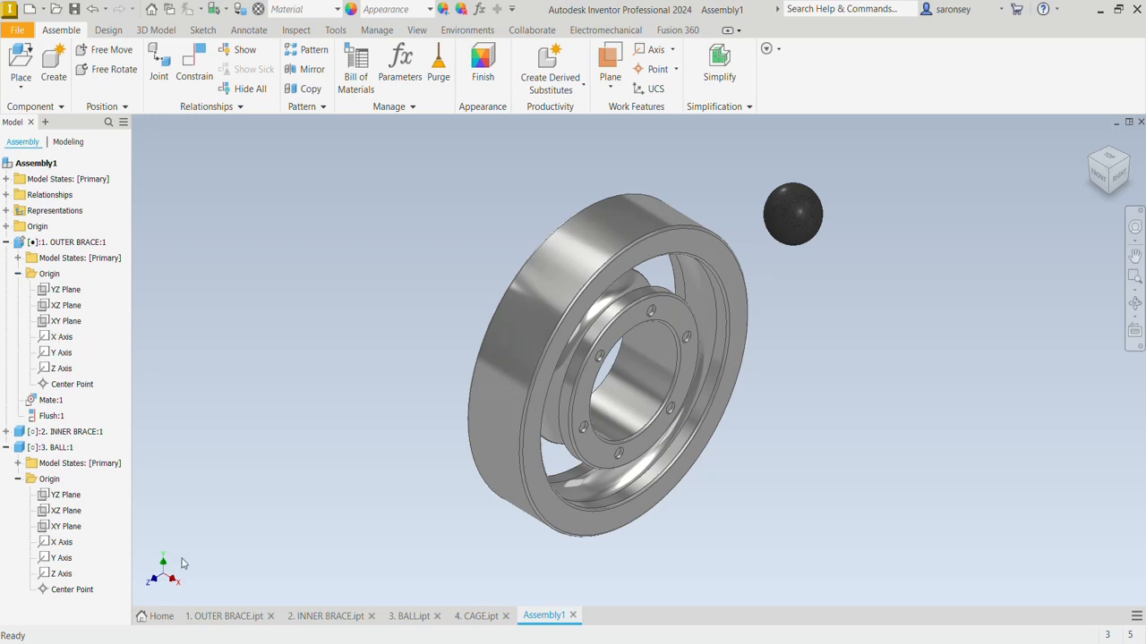
left_click(194, 61)
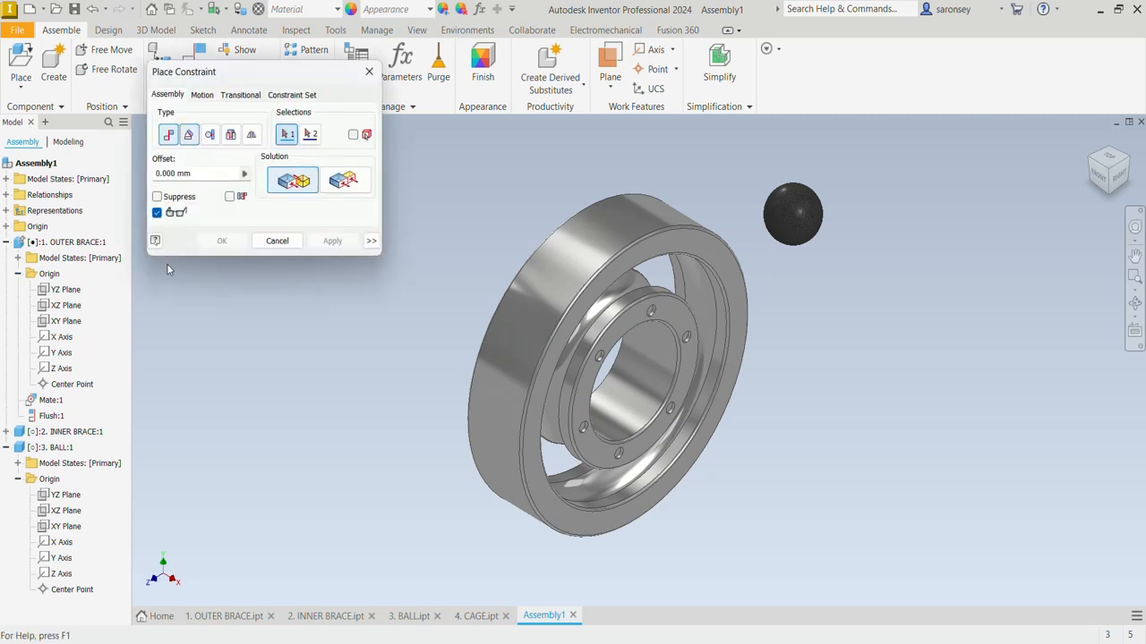
left_click(79, 499)
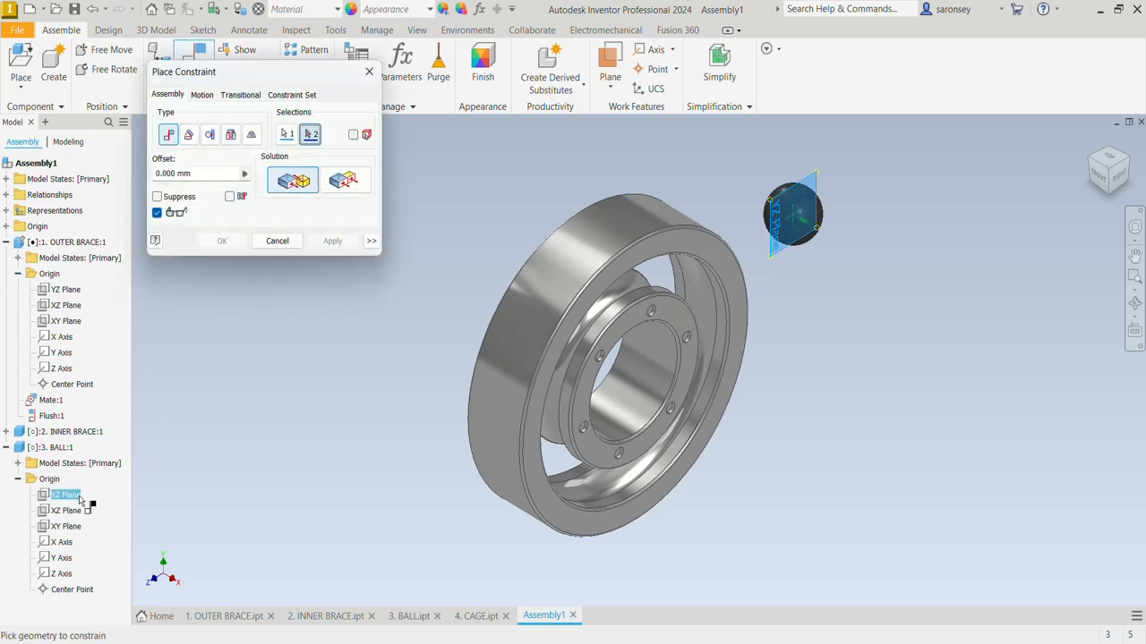
left_click(76, 292)
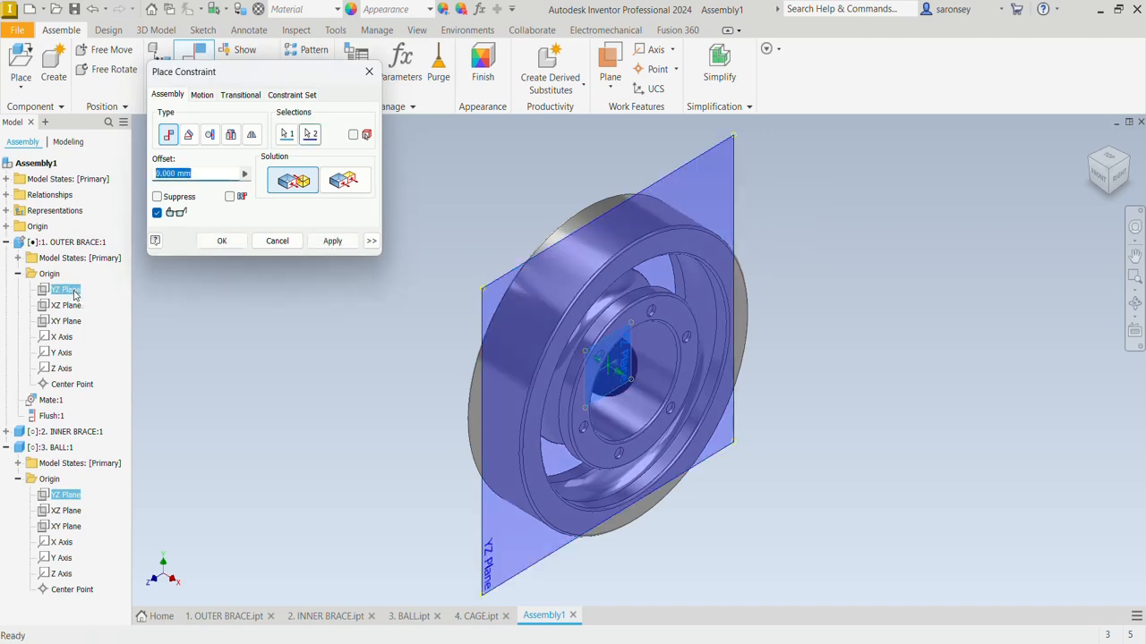
left_click(330, 241)
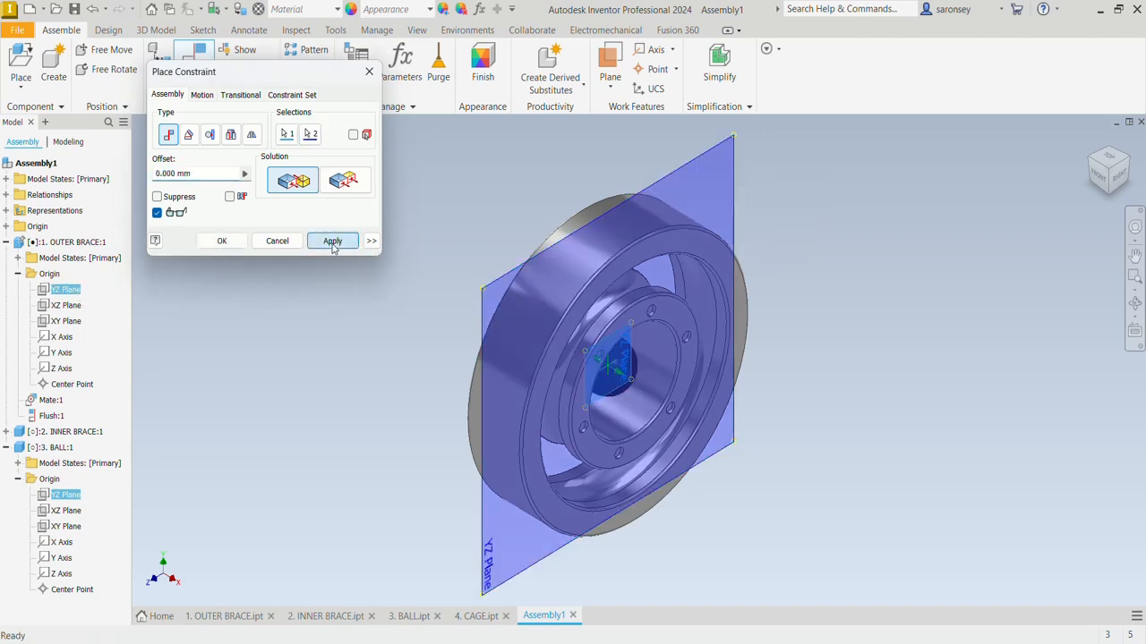
left_click(369, 79)
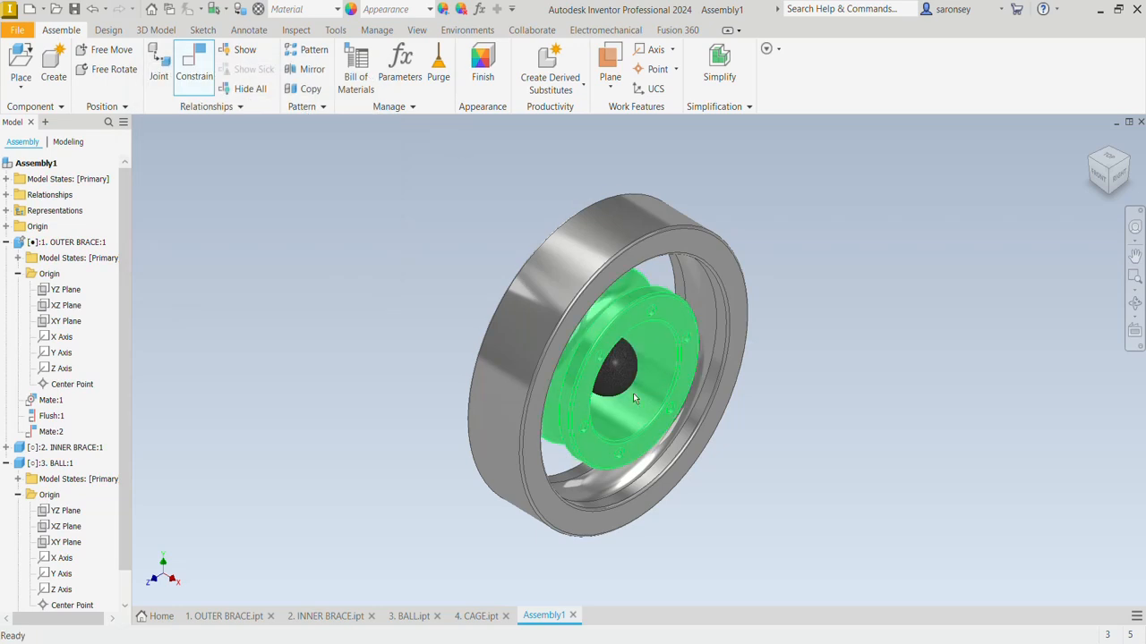
mouse_move(631, 386)
left_mouse_down()
mouse_move(661, 374)
mouse_move(646, 403)
mouse_move(641, 390)
left_mouse_up()
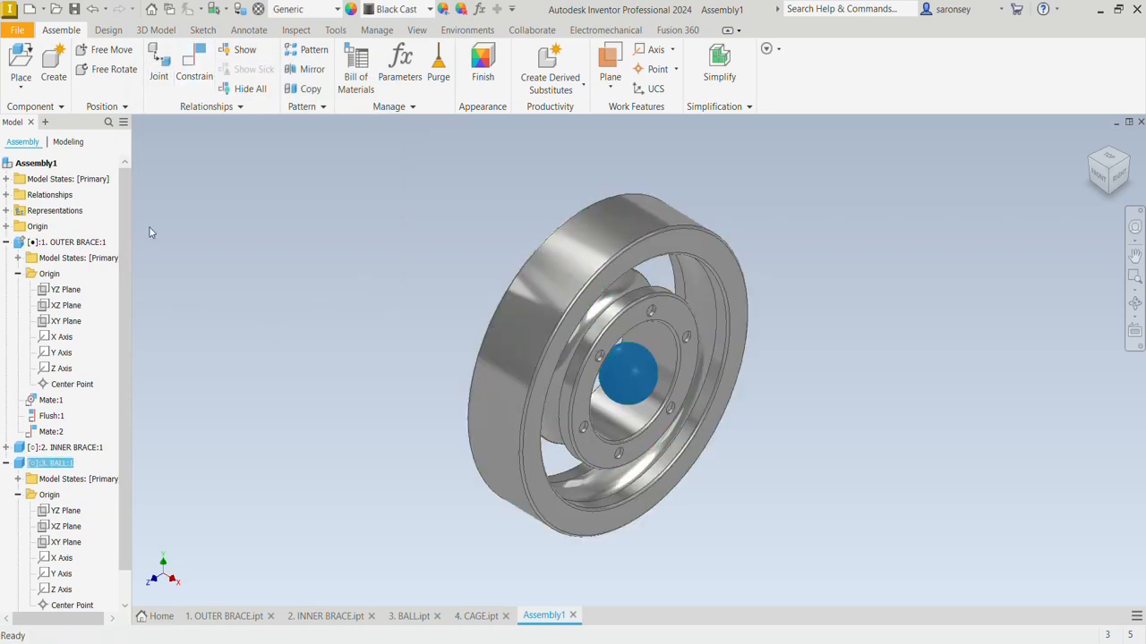
Collapse the whole model tree and expand the origin geometry of the inner brace and the ball
left_click(190, 72)
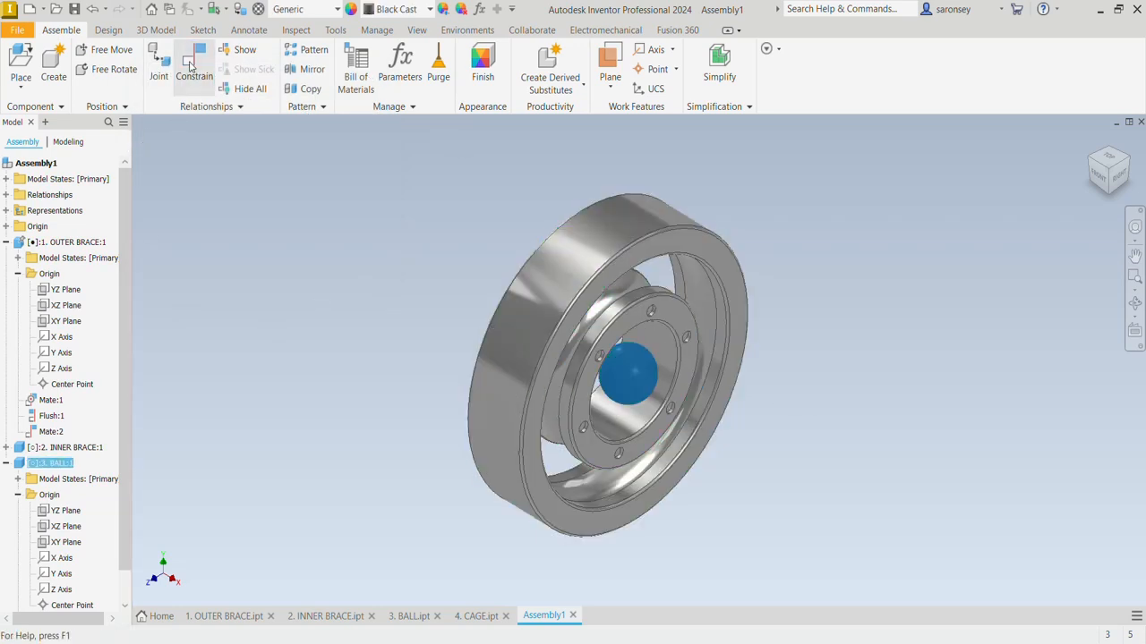
right_click(99, 310)
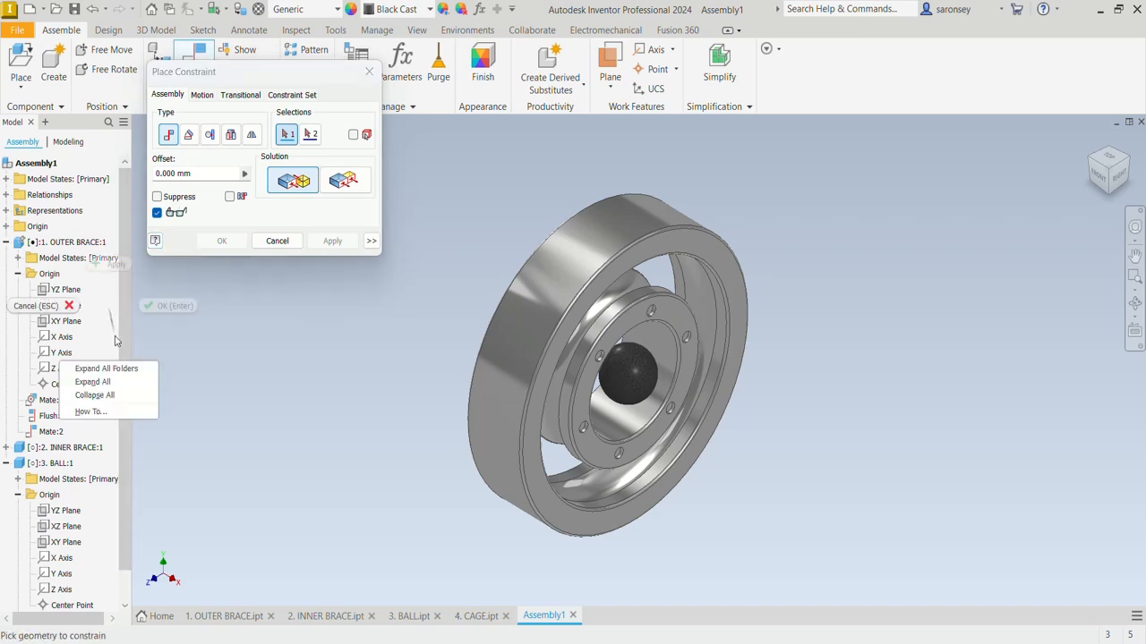
left_click(113, 403)
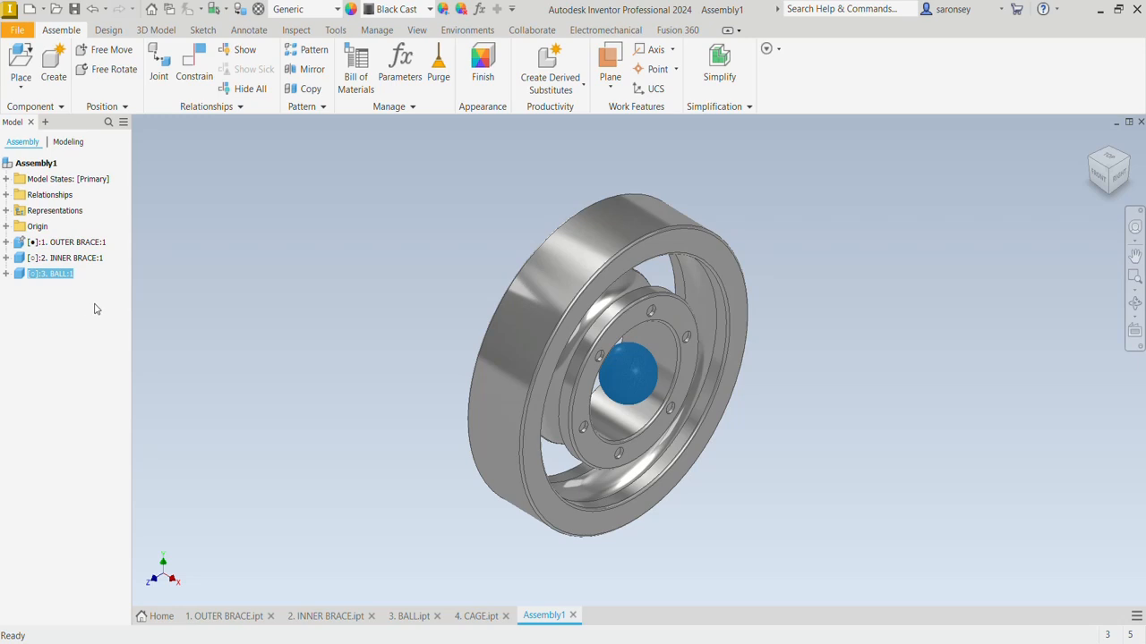
left_click(175, 307)
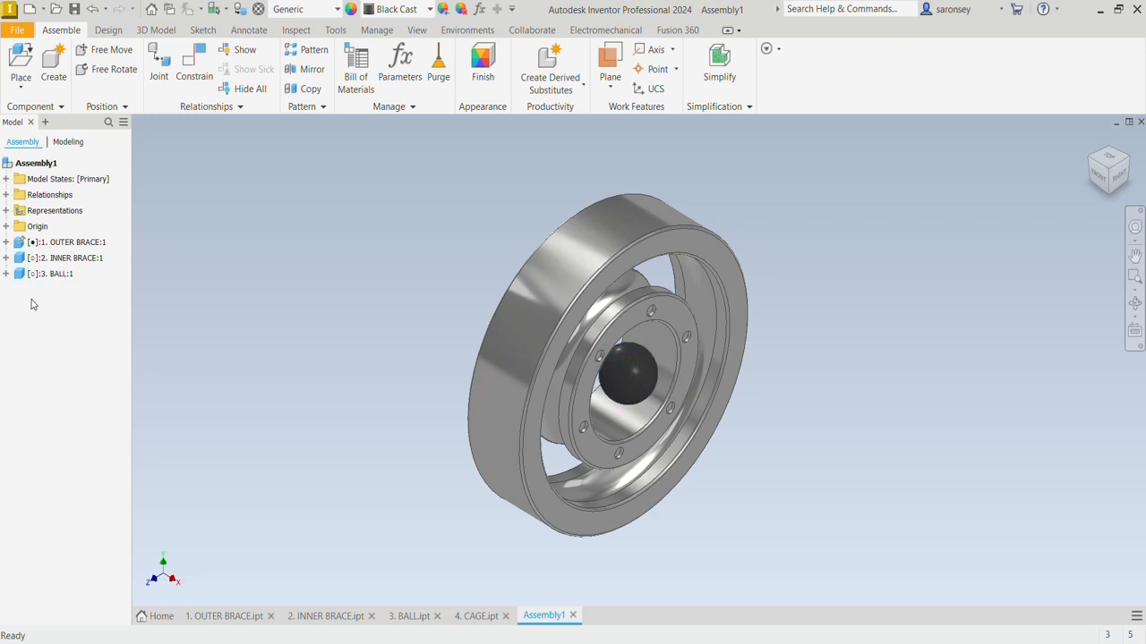
left_click(6, 274)
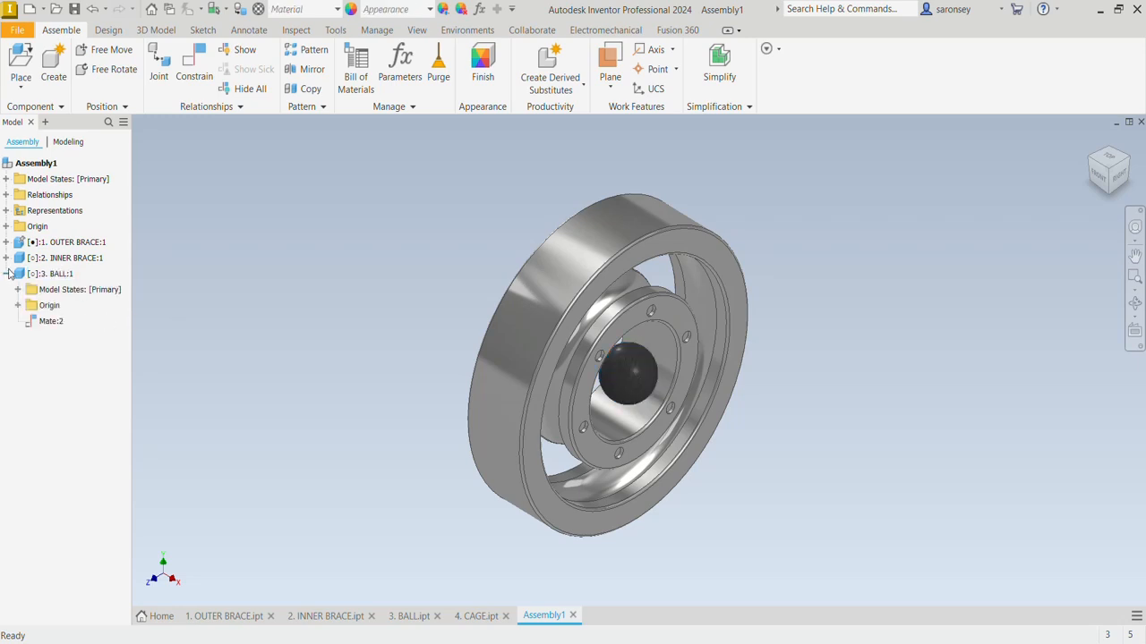
left_click(7, 258)
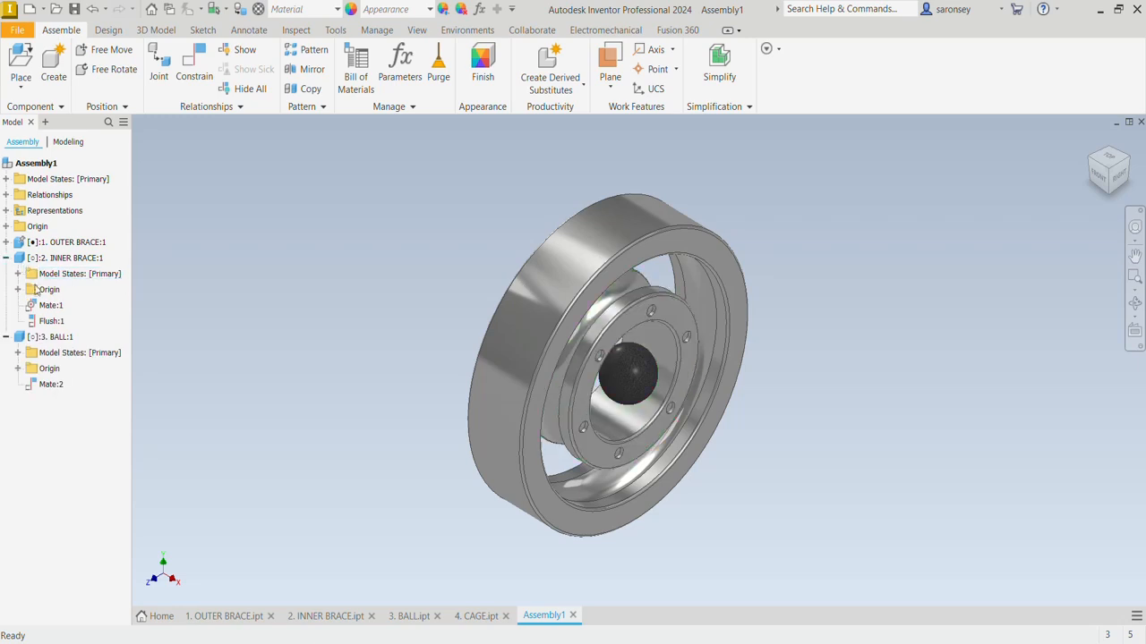
left_click(18, 290)
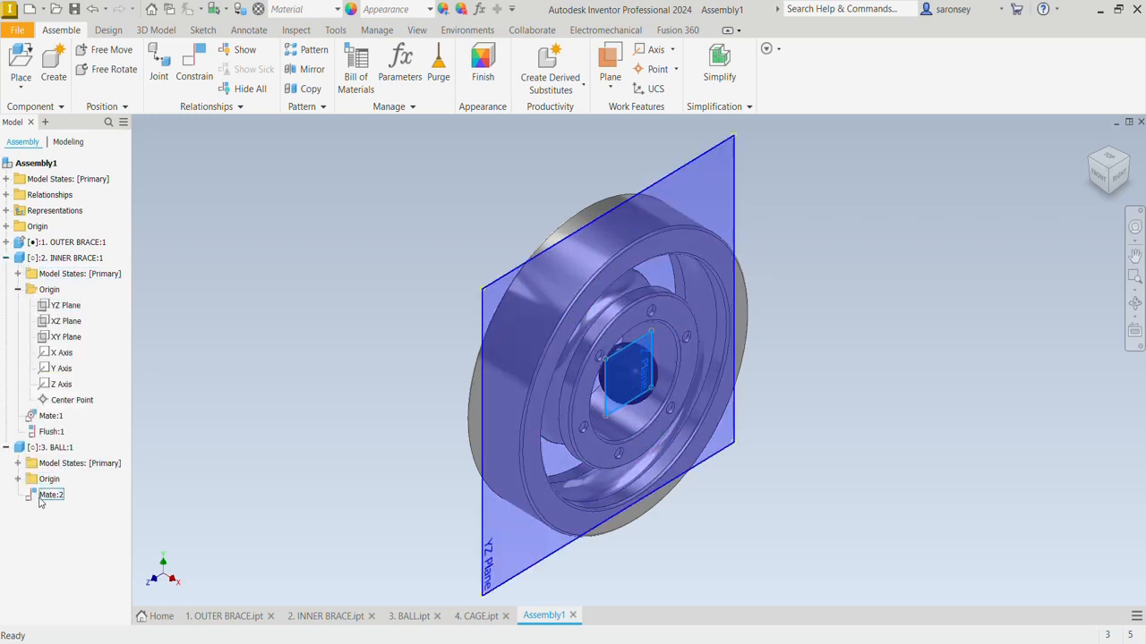
left_click(20, 479)
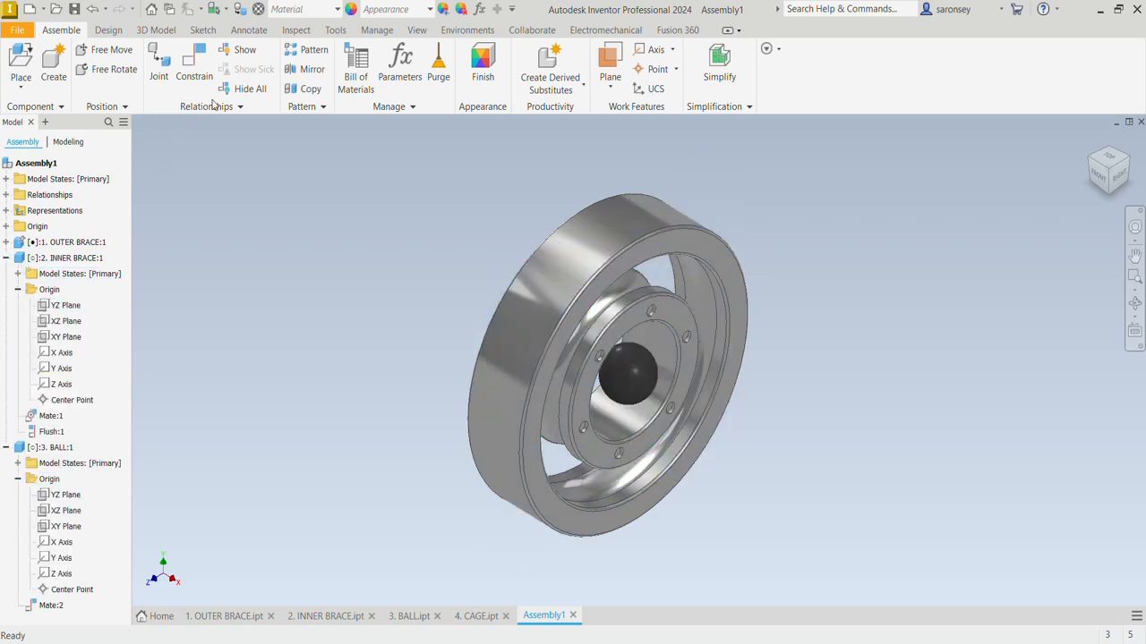
Mate the ball's XZ plane to the inner brace's XZ plane with a 0 mm offset, and move the ball into the gap between the braces
left_click(208, 67)
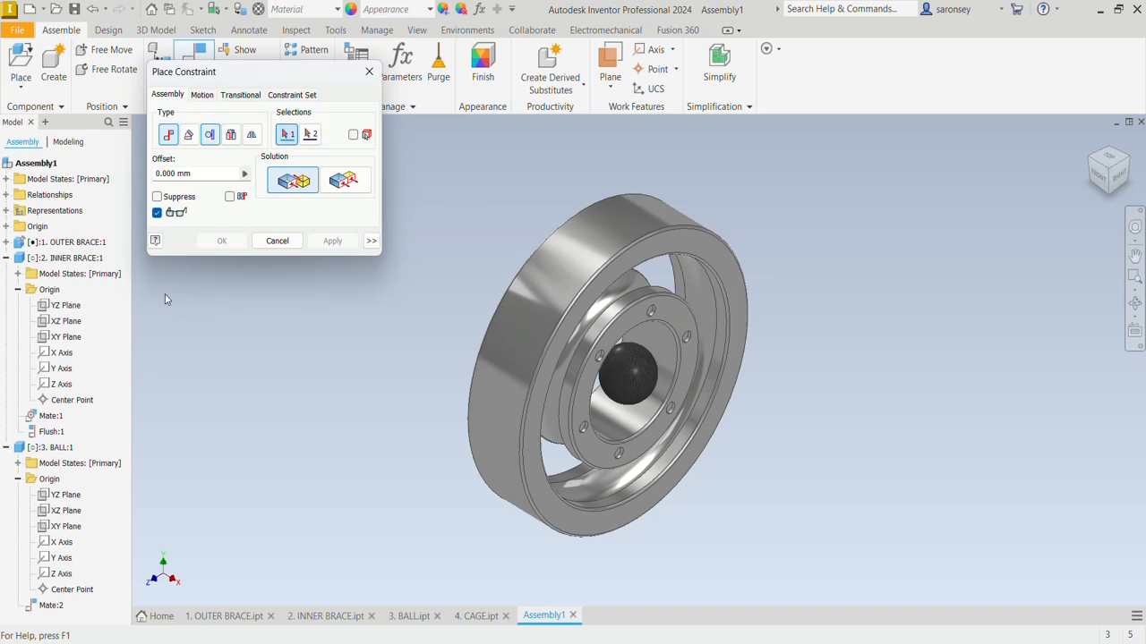
left_click(76, 517)
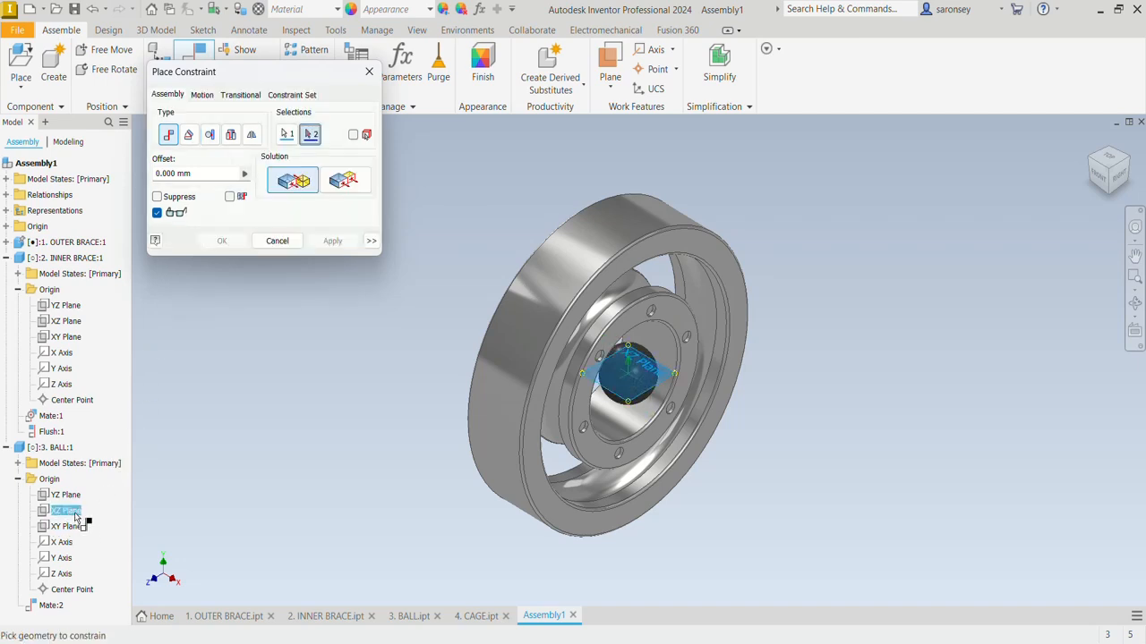
left_click(66, 324)
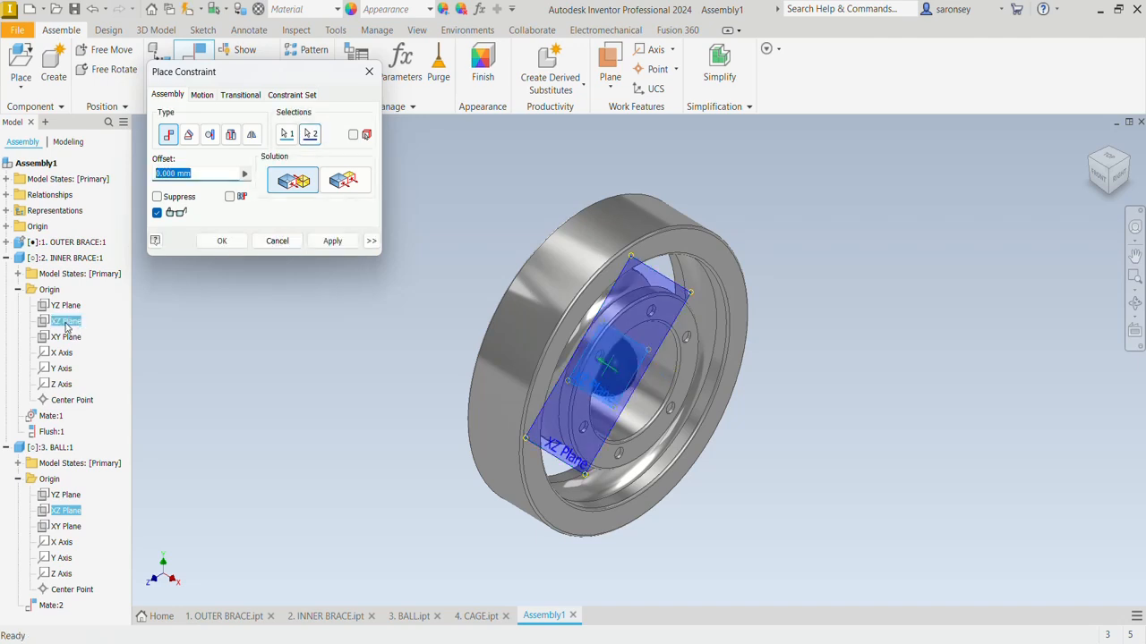
left_click(332, 241)
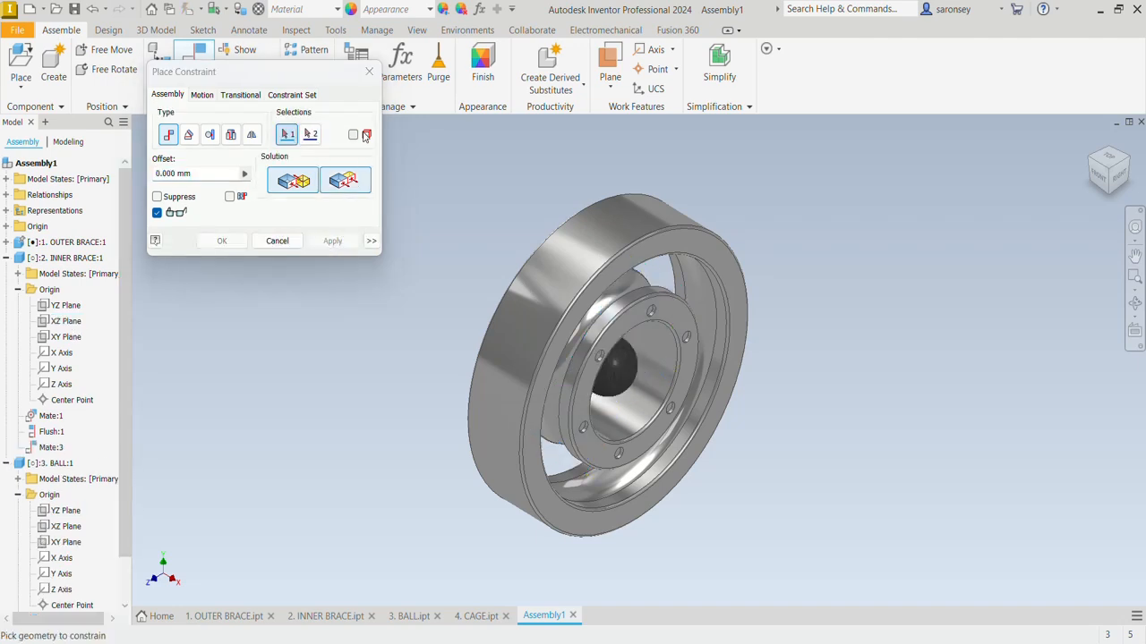
left_click(368, 72)
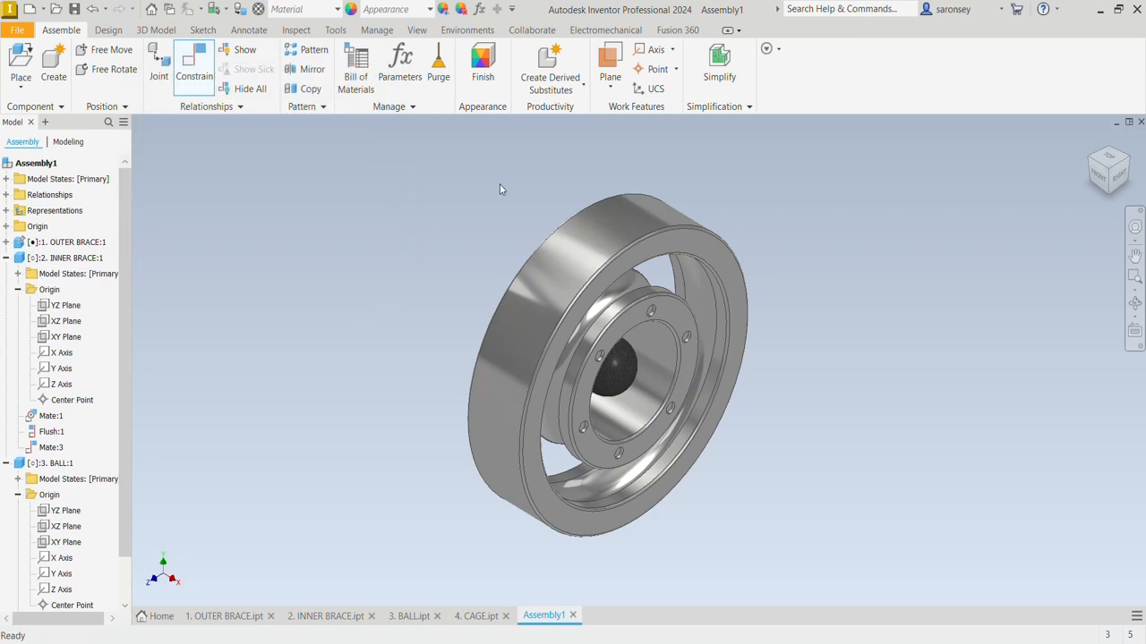
left_click_drag(629, 383, 708, 301)
Constrain the ball's surface tangent to the inner brace's raceway groove, using the Inside solution and a 0 mm offset
left_click(195, 63)
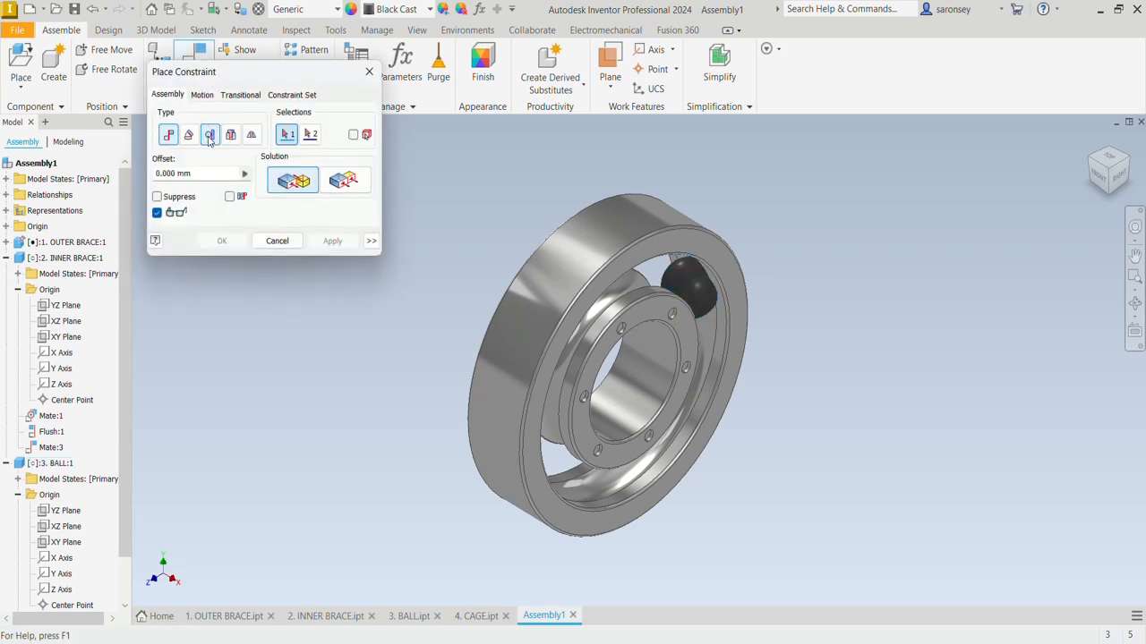
left_click(211, 136)
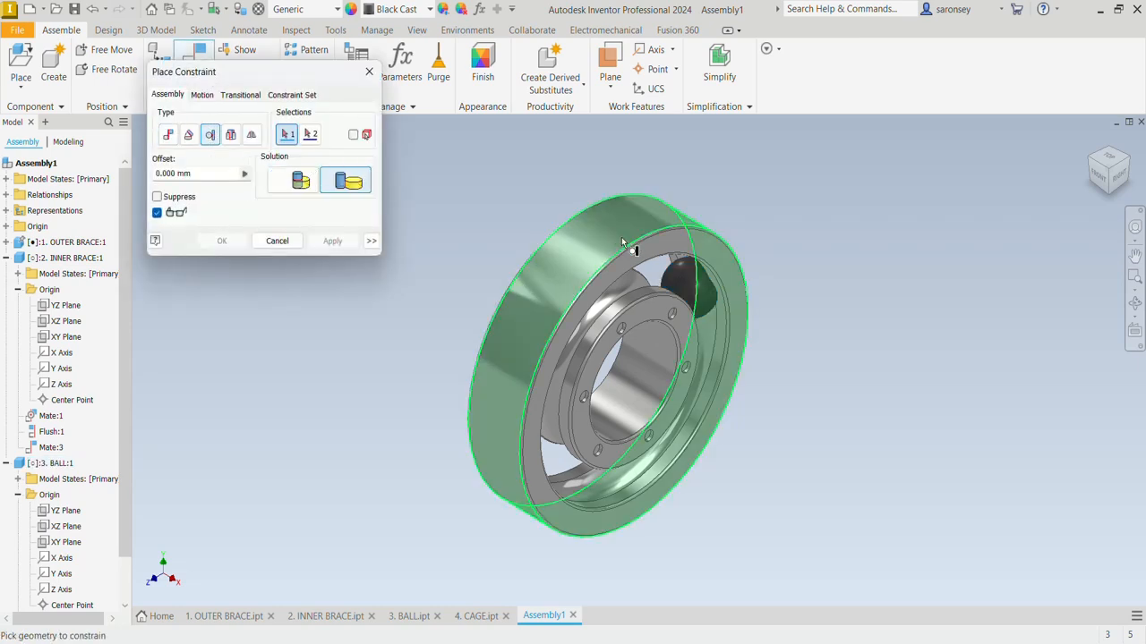
left_click(694, 270)
scroll(618, 271, "down", 5)
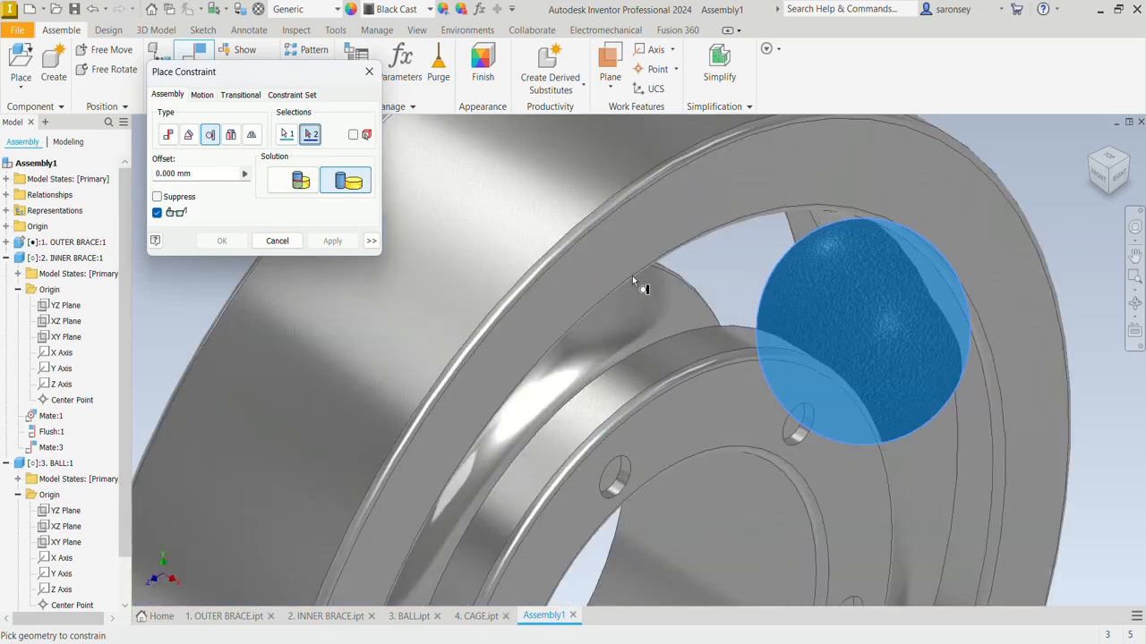
left_click(666, 324)
scroll(667, 325, "up", 6)
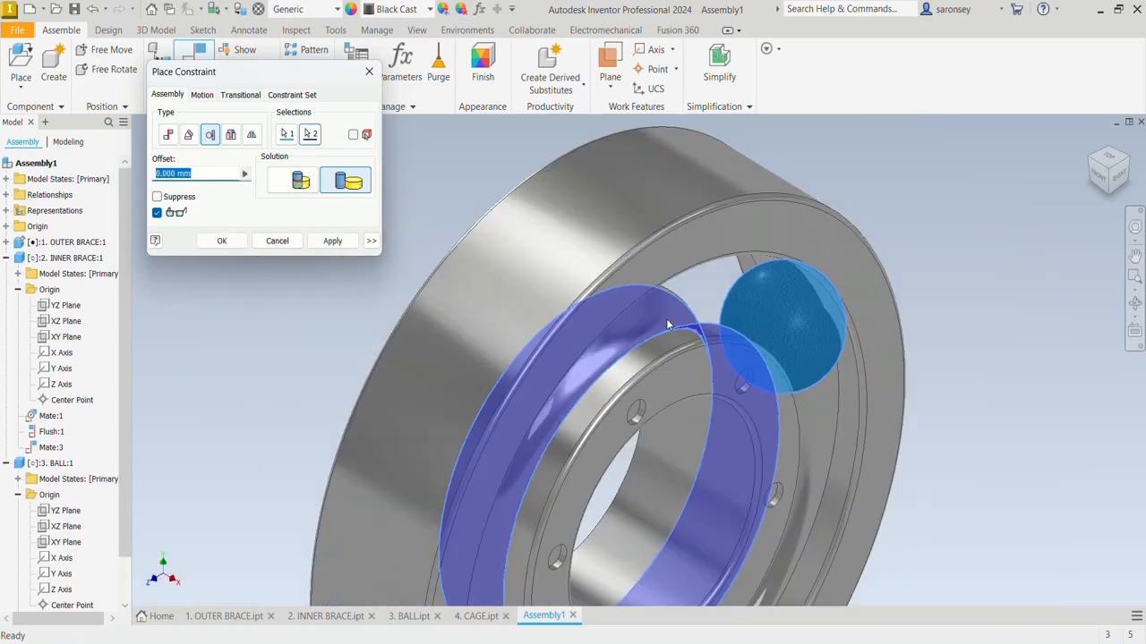
left_click(300, 183)
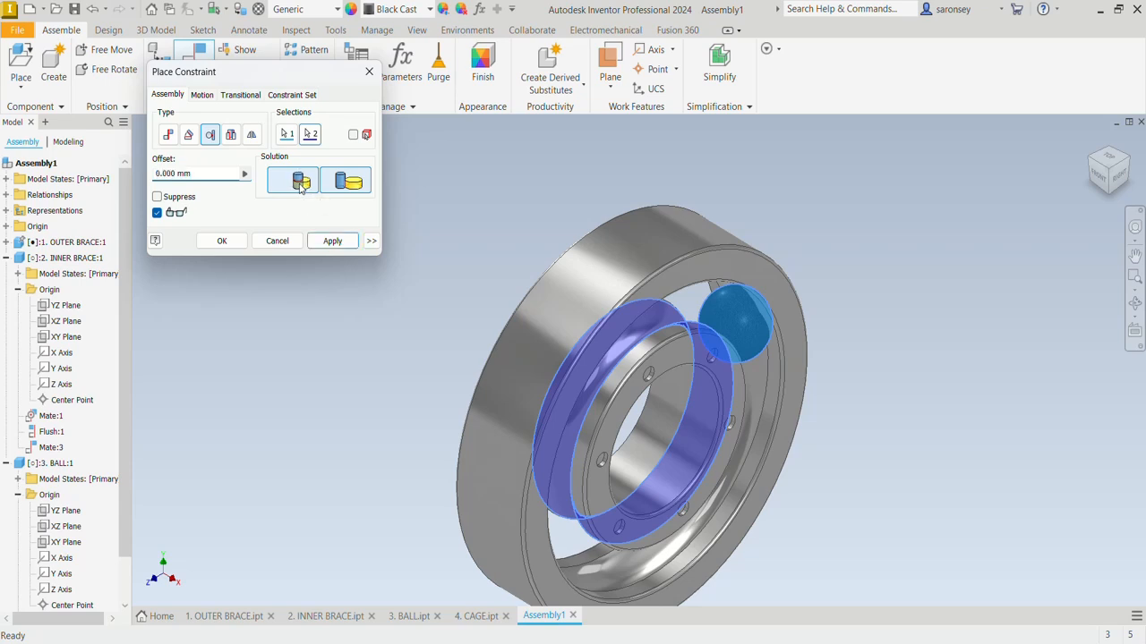
left_click(332, 241)
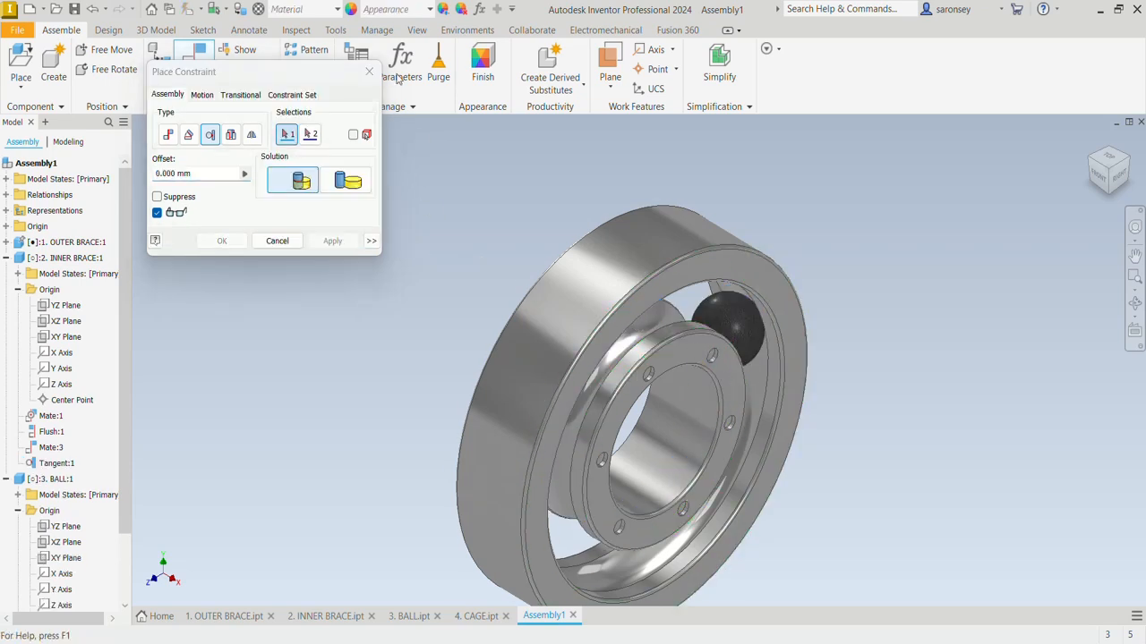
left_click(369, 72)
Rotate the inner brace to test how the ball travels around the raceway
left_click(727, 376)
left_click_drag(727, 376, 736, 467)
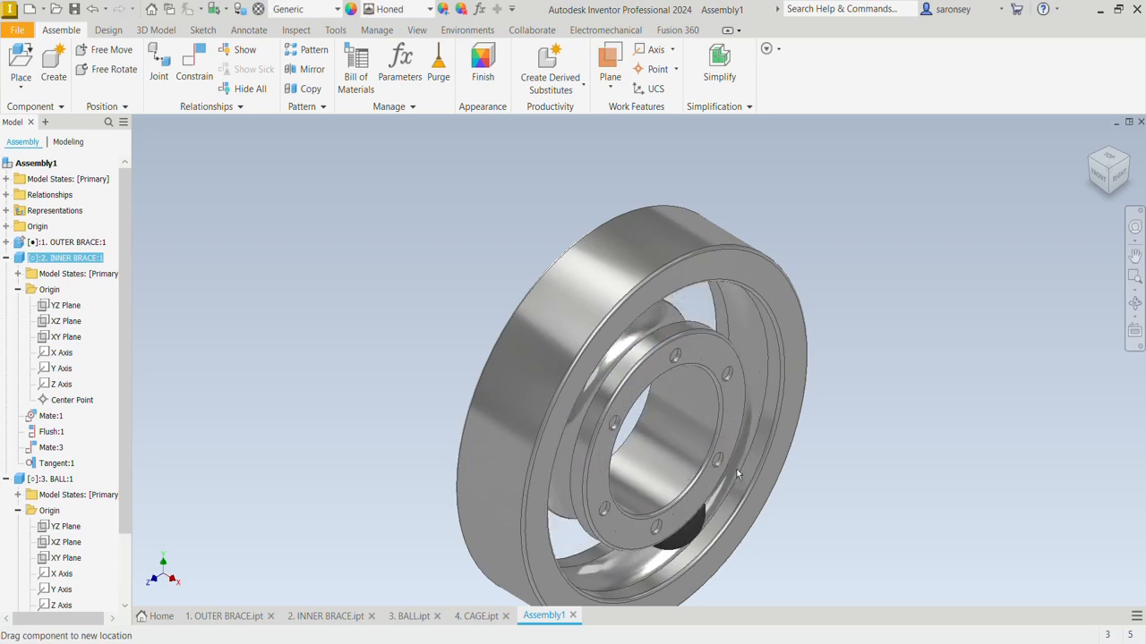
middle_click_drag(903, 447, 885, 367)
left_click(965, 426)
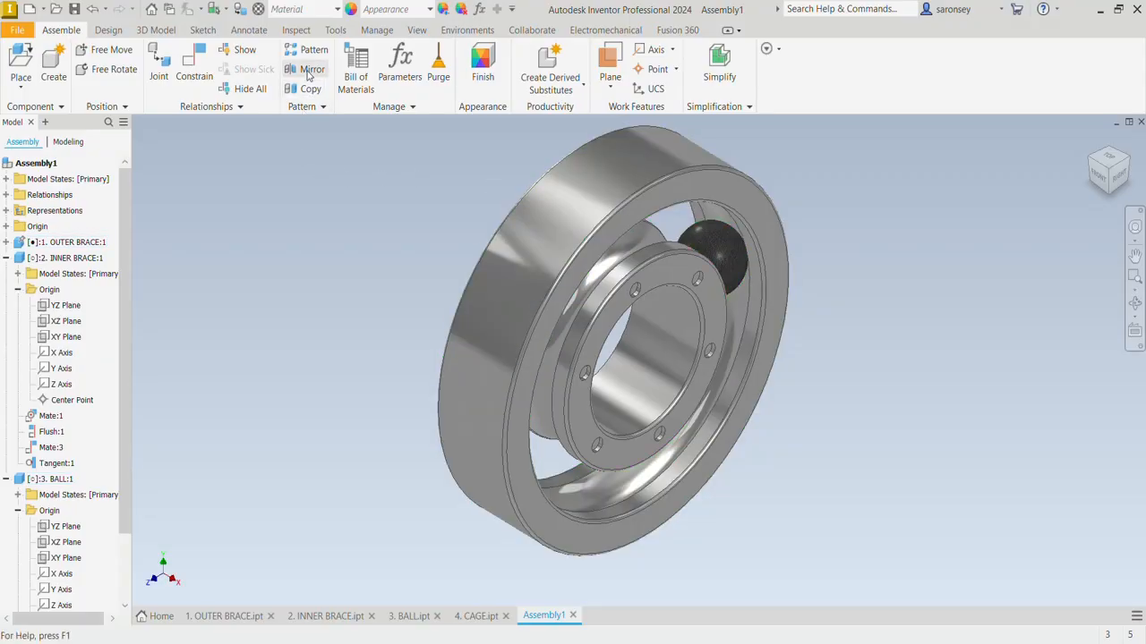
Create a circular component pattern of the ball about the outer brace's axis, with 8 instances at 45° incremental spacing
left_click(313, 50)
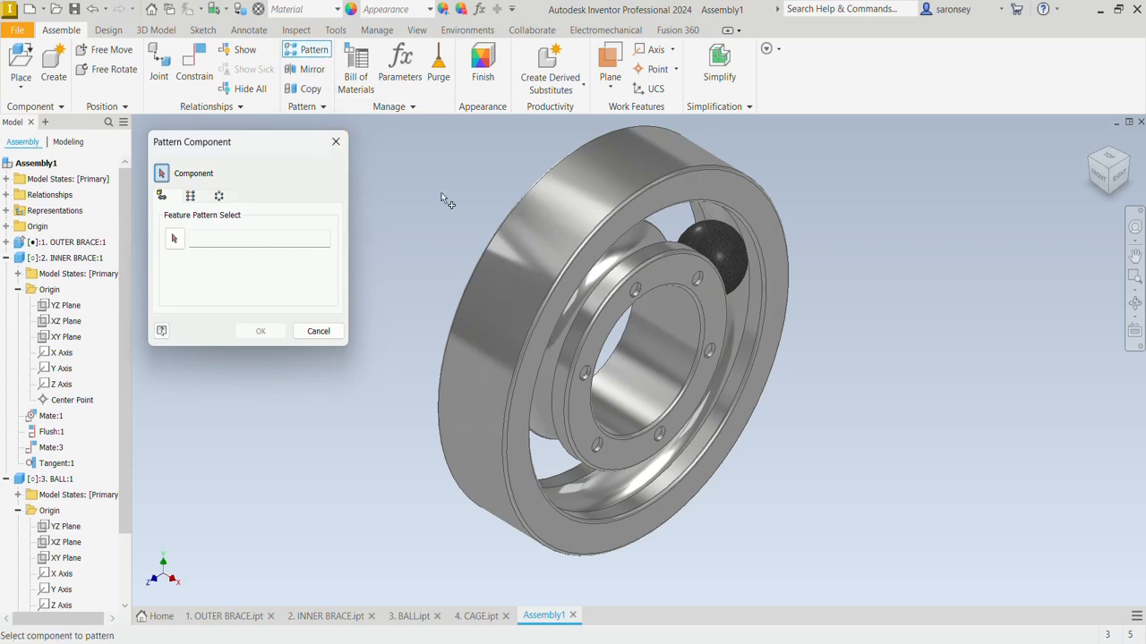
left_click(721, 248)
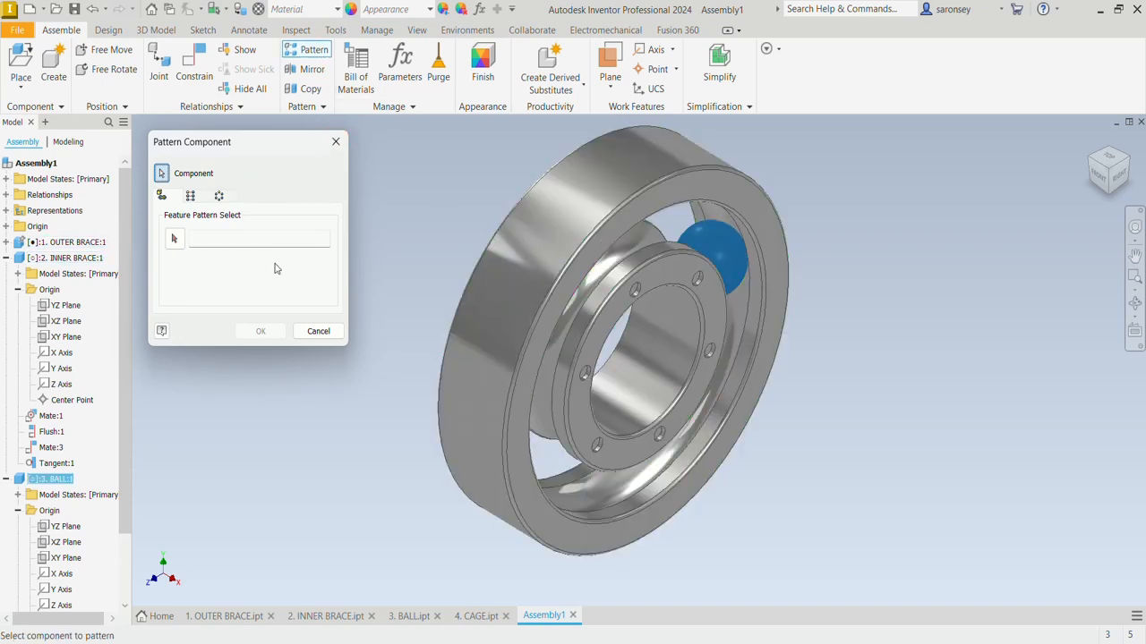
left_click(220, 197)
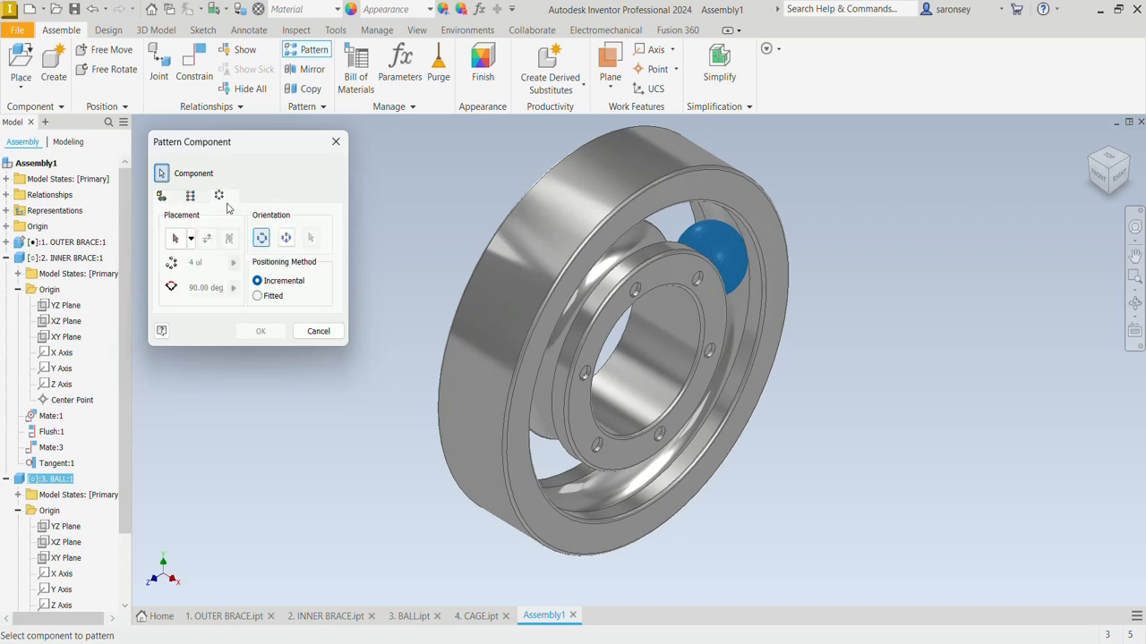
left_click(176, 238)
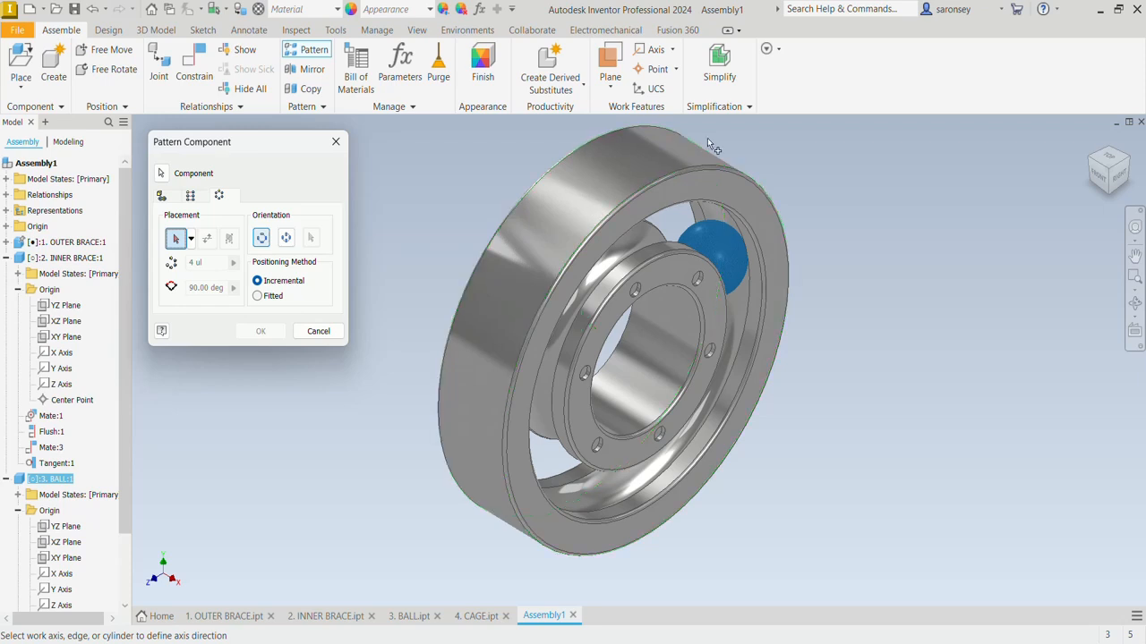
left_click(649, 161)
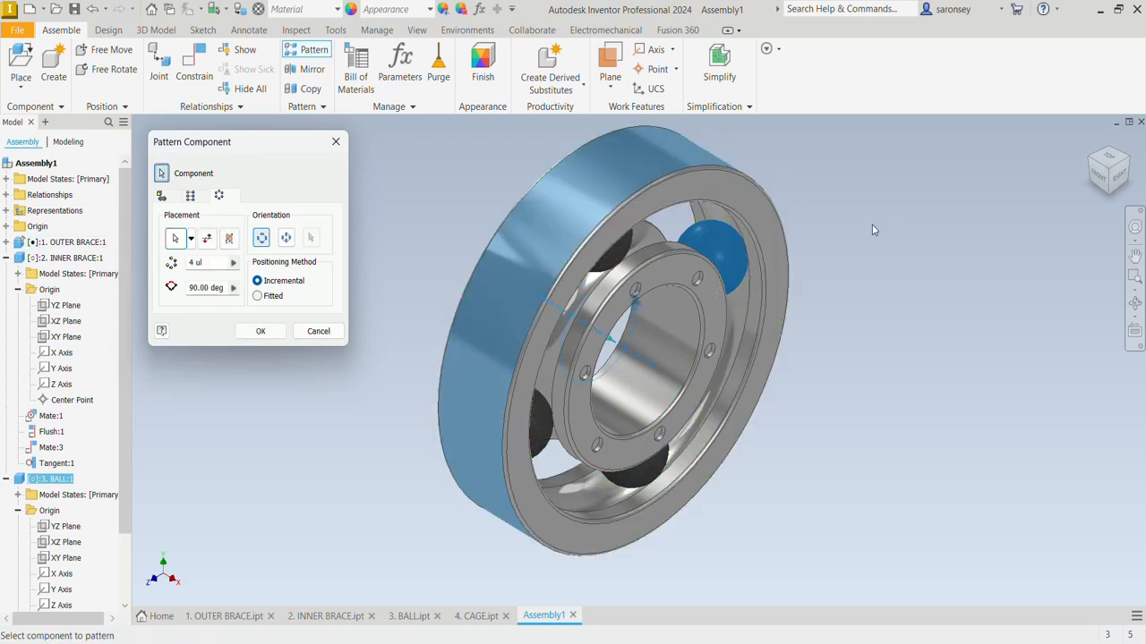
left_click(188, 264)
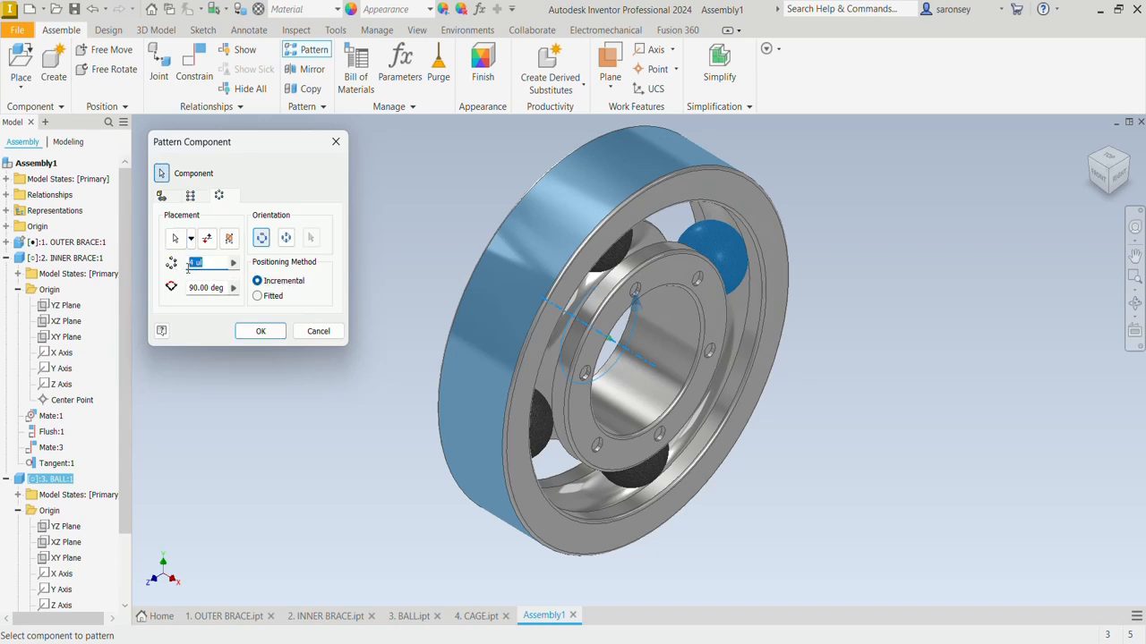
type("8")
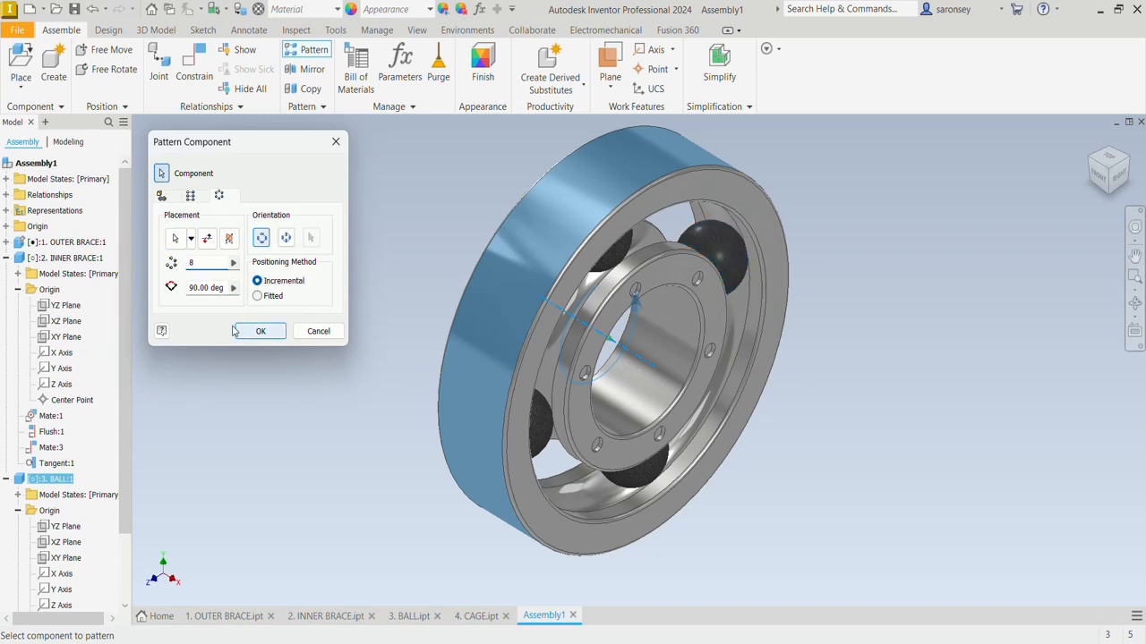
left_click(193, 289)
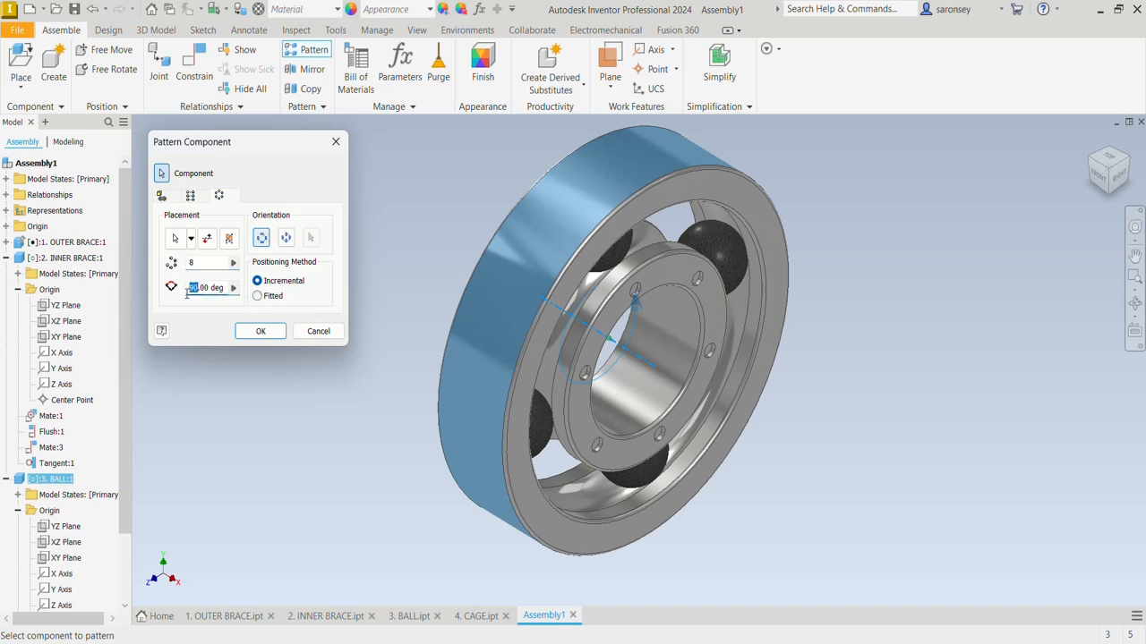
type("45")
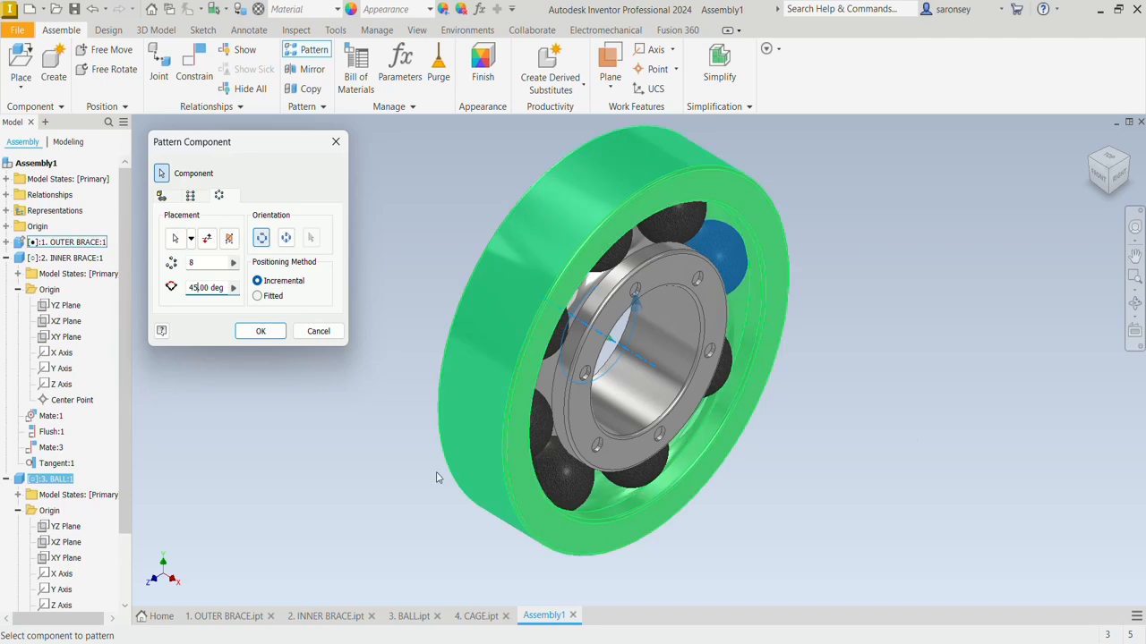
left_click(262, 332)
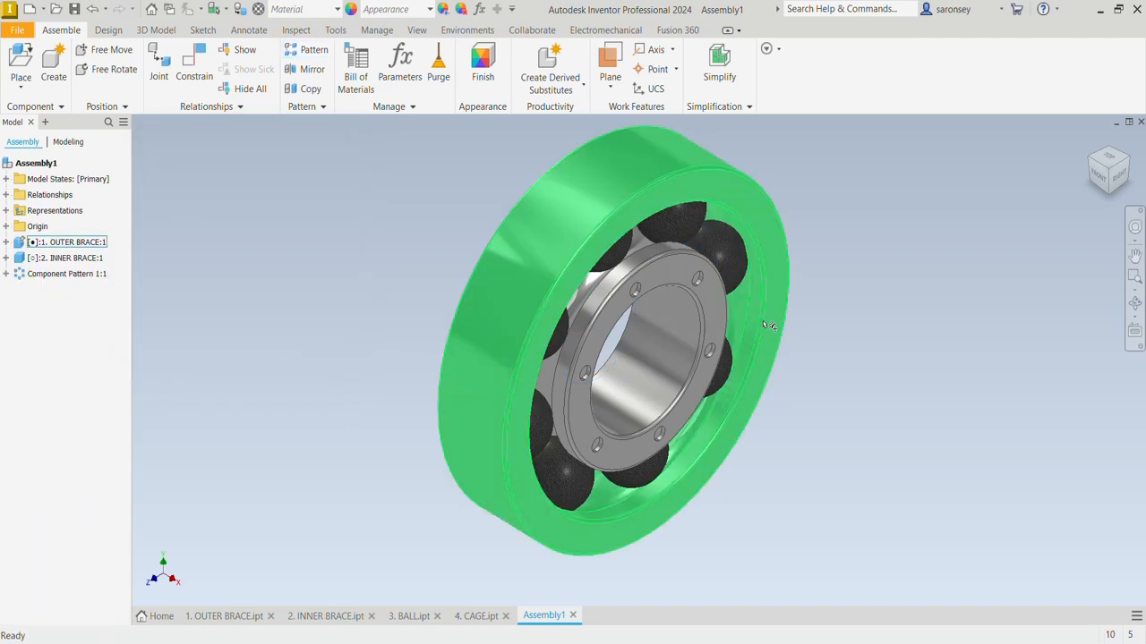
Rotate the inner brace slightly to test the motion of the patterned balls
left_click(711, 294)
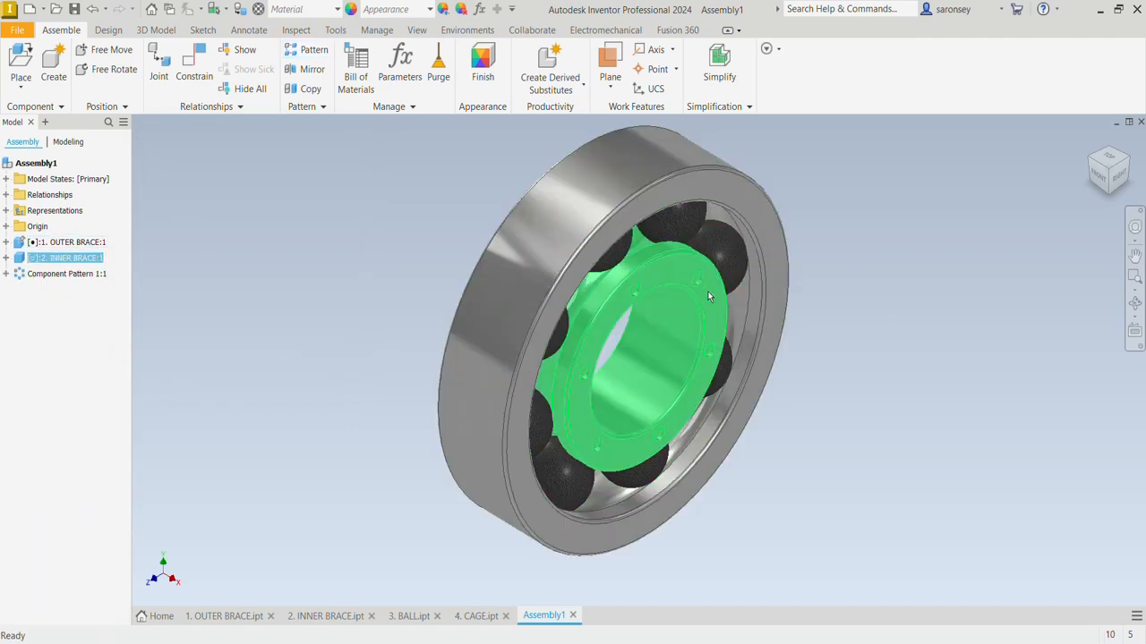
left_click_drag(711, 294, 733, 336)
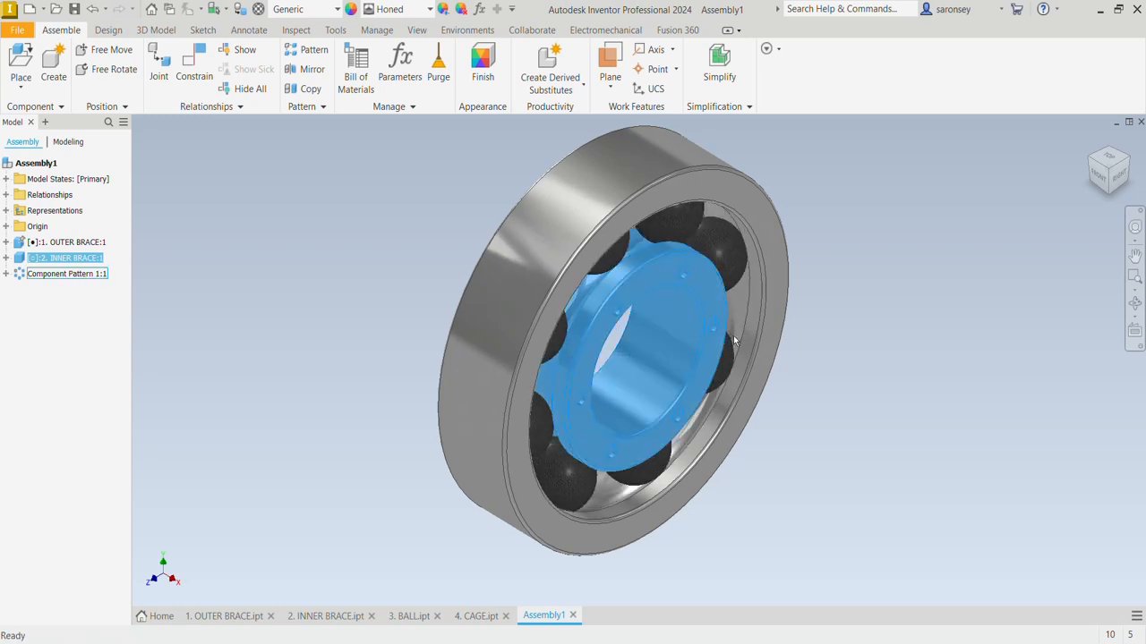
left_click(963, 339)
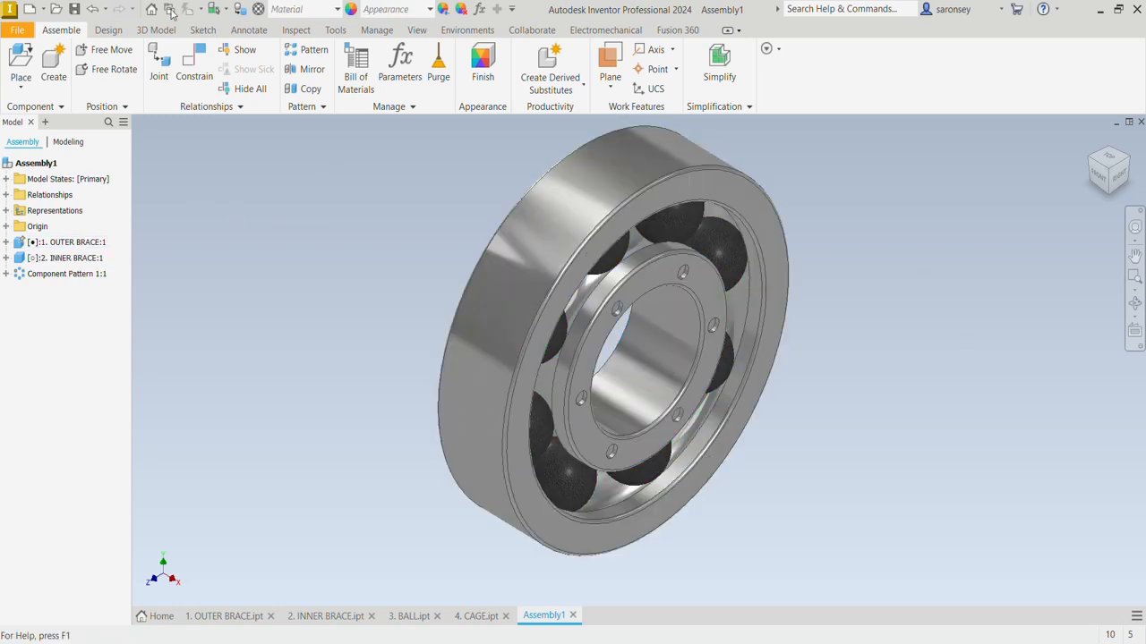
Place one instance of the 4. CAGE part beside the bearing
left_click(20, 60)
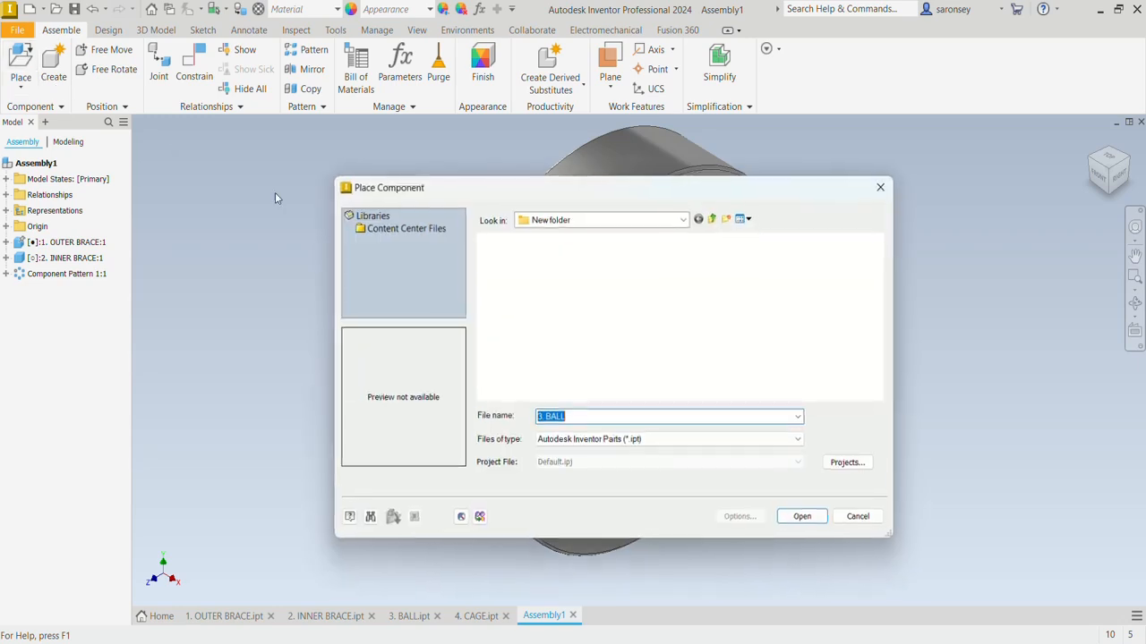
scroll(674, 347, "down", 1)
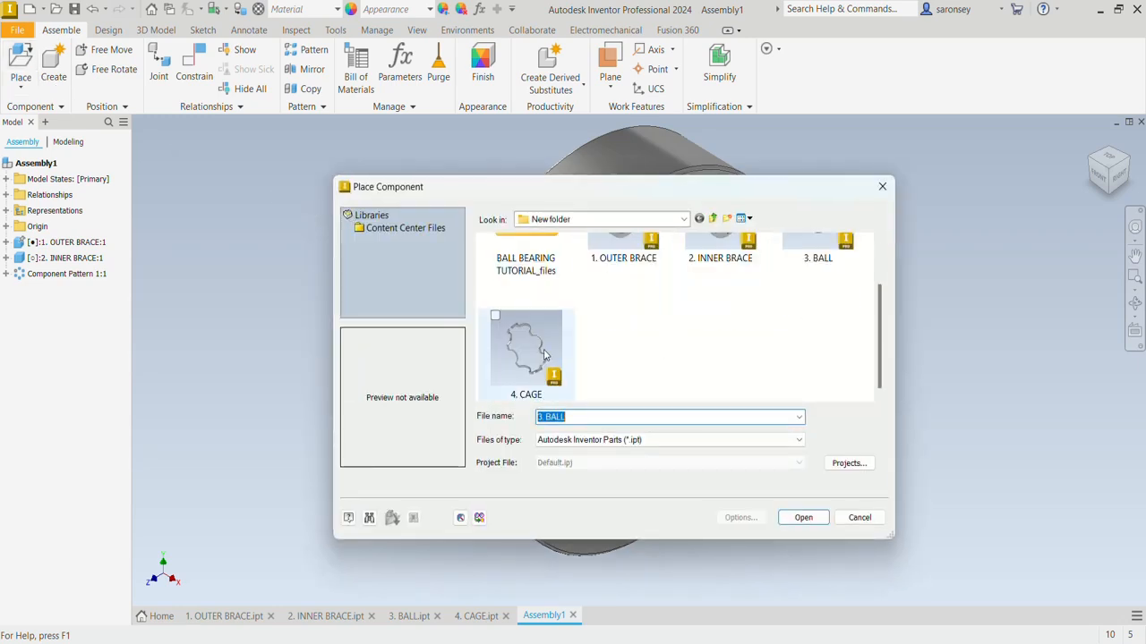
left_click(526, 342)
left_click(803, 518)
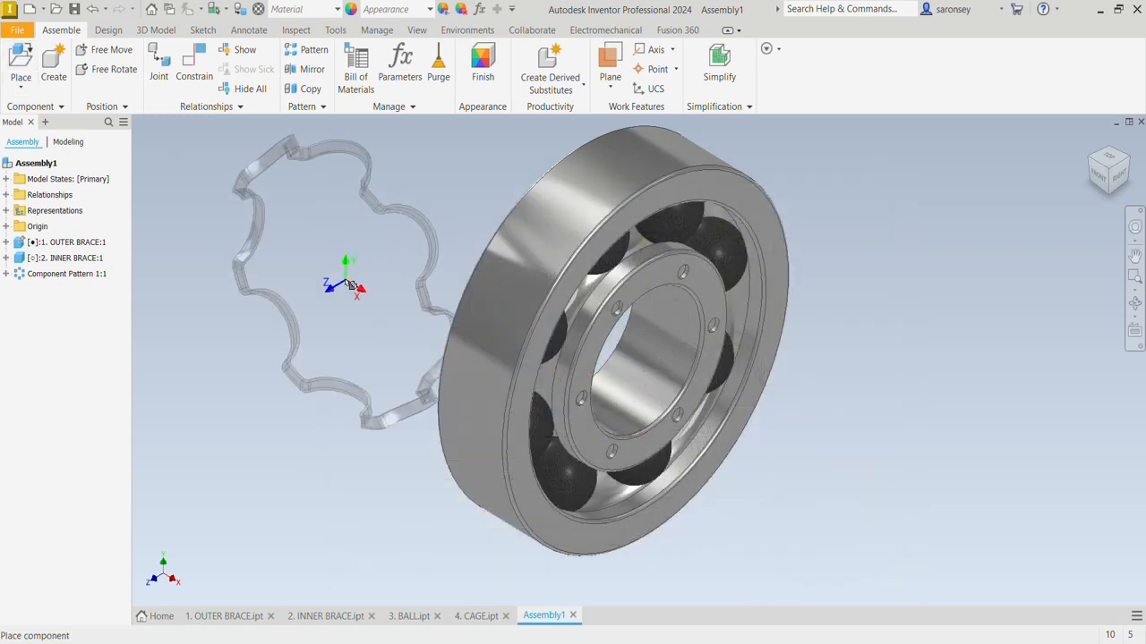
left_click(288, 280)
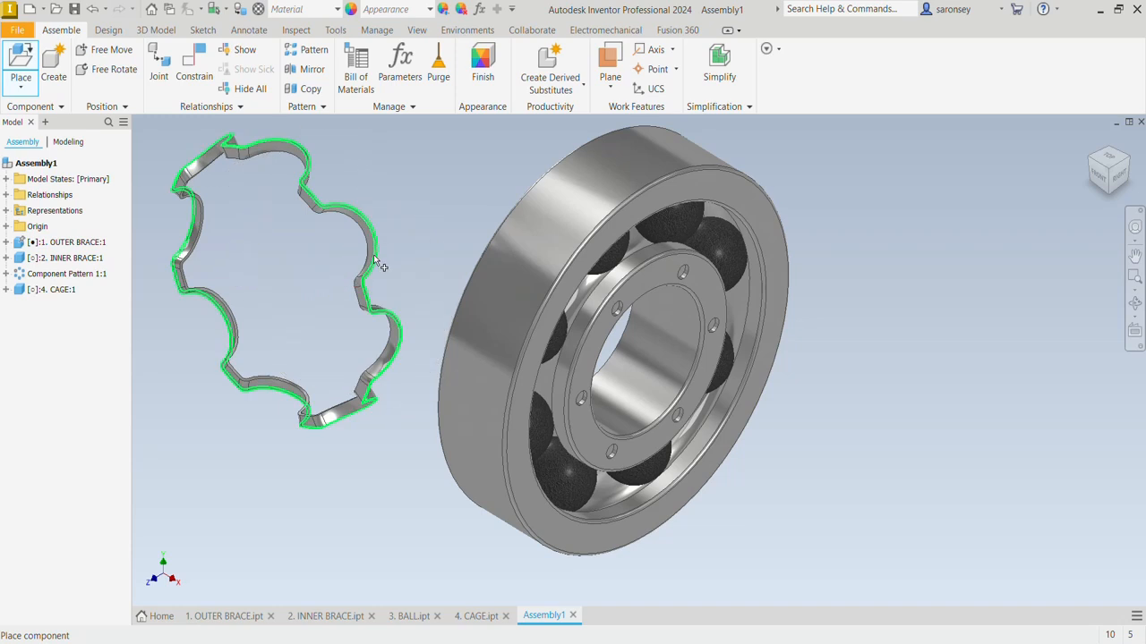
key("Escape")
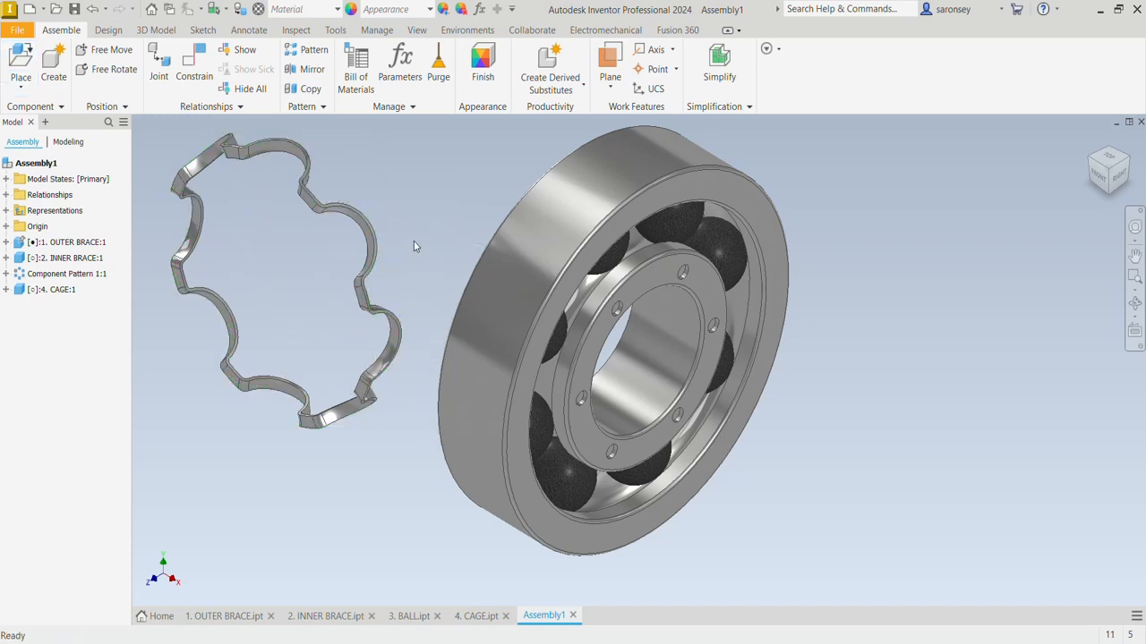
Free-rotate the cage to turn its mating side toward the bearing
left_click(119, 75)
left_click(207, 159)
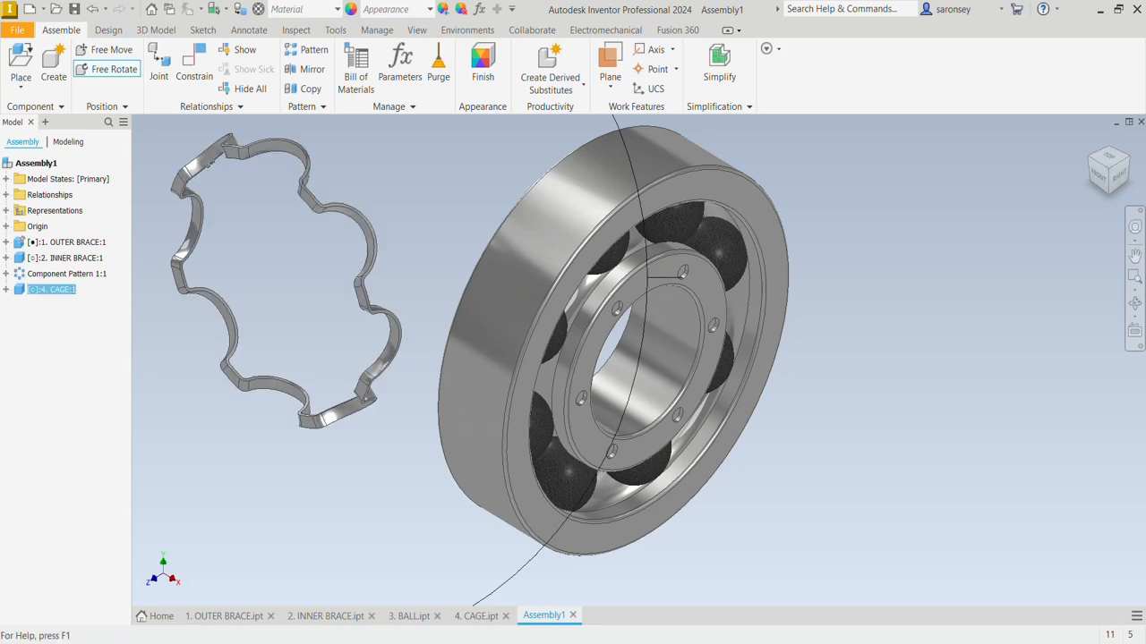
scroll(409, 230, "up", 5)
middle_click_drag(428, 232, 581, 274)
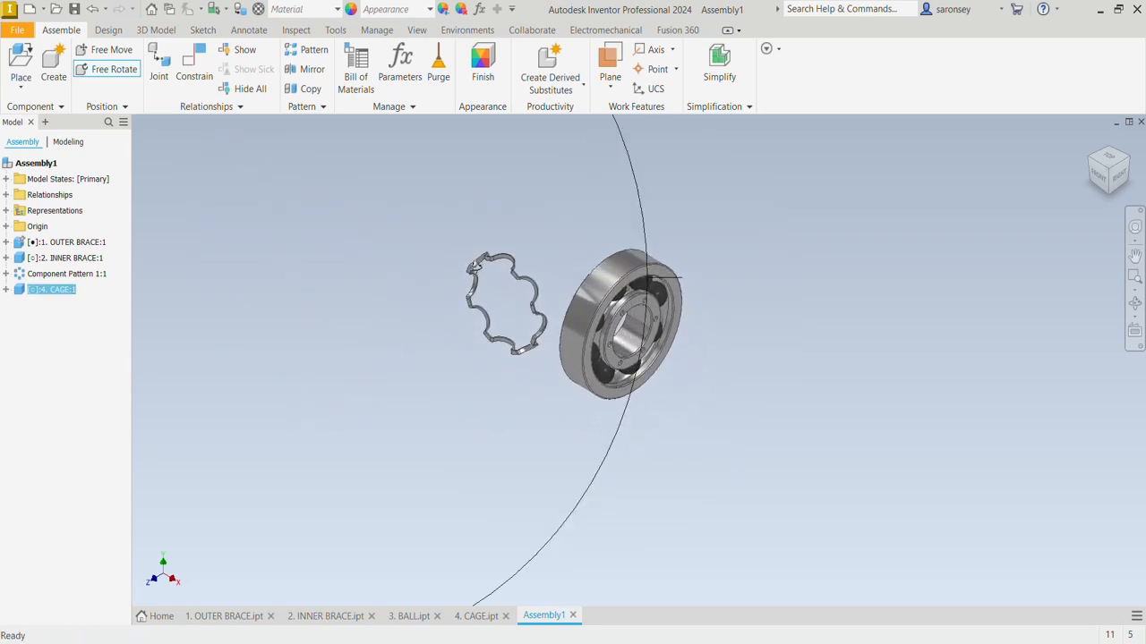
left_click_drag(476, 266, 567, 273)
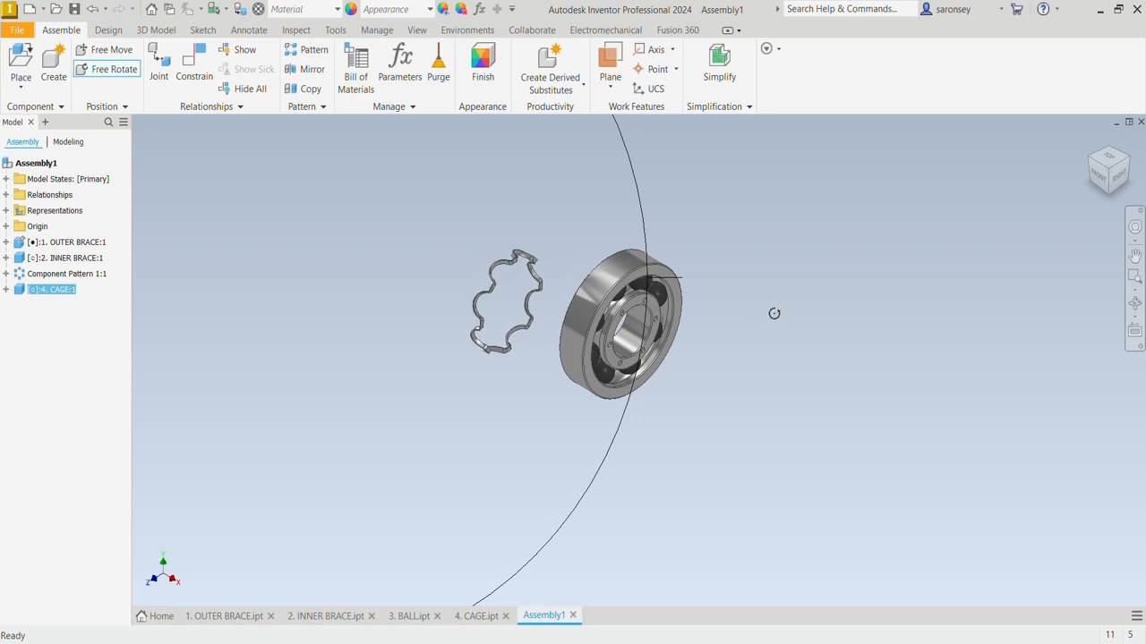
right_click(792, 249)
left_click(839, 254)
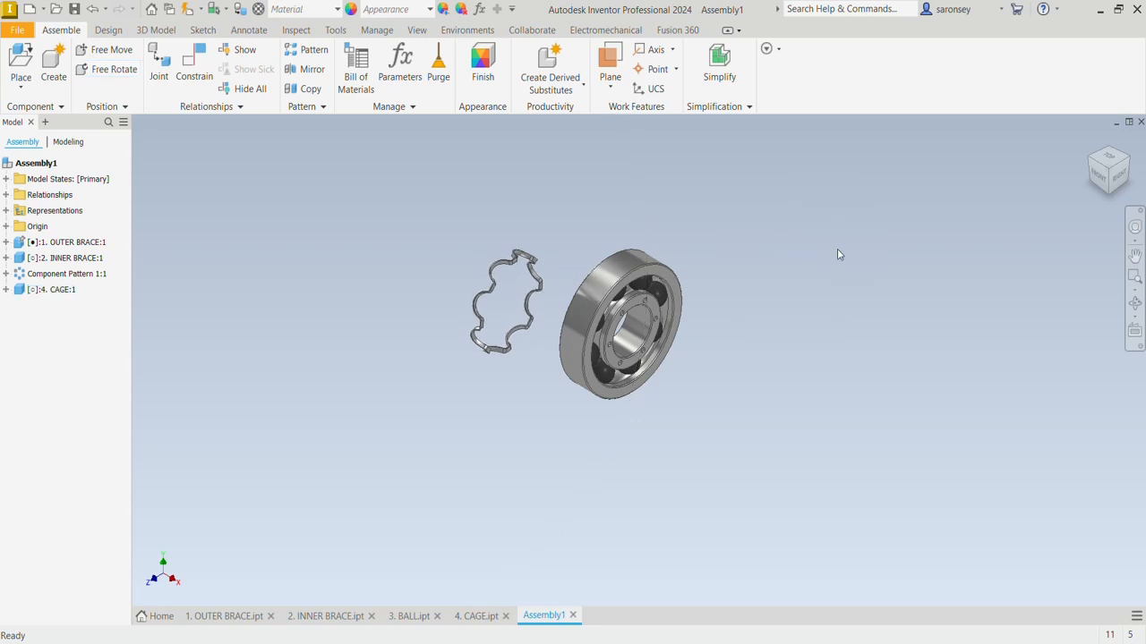
Mate the cage's central axis with the inner brace's bore axis at a 0 mm offset
middle_click_drag(796, 282, 772, 256, "shift")
scroll(709, 304, "down", 3)
middle_click_drag(709, 305, 796, 331)
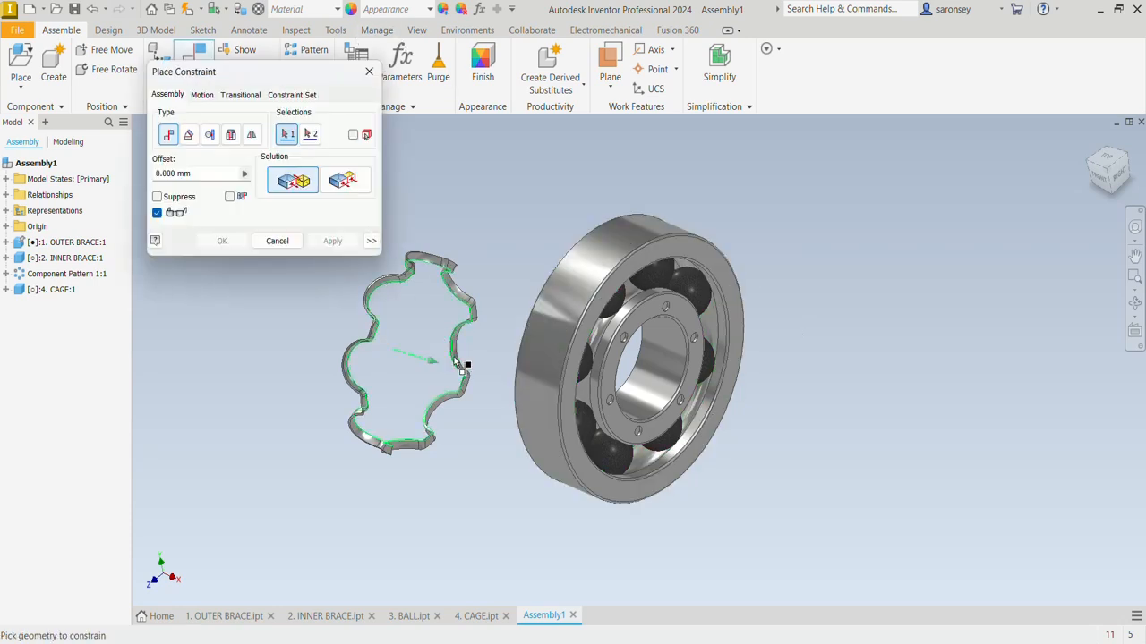
left_click(455, 361)
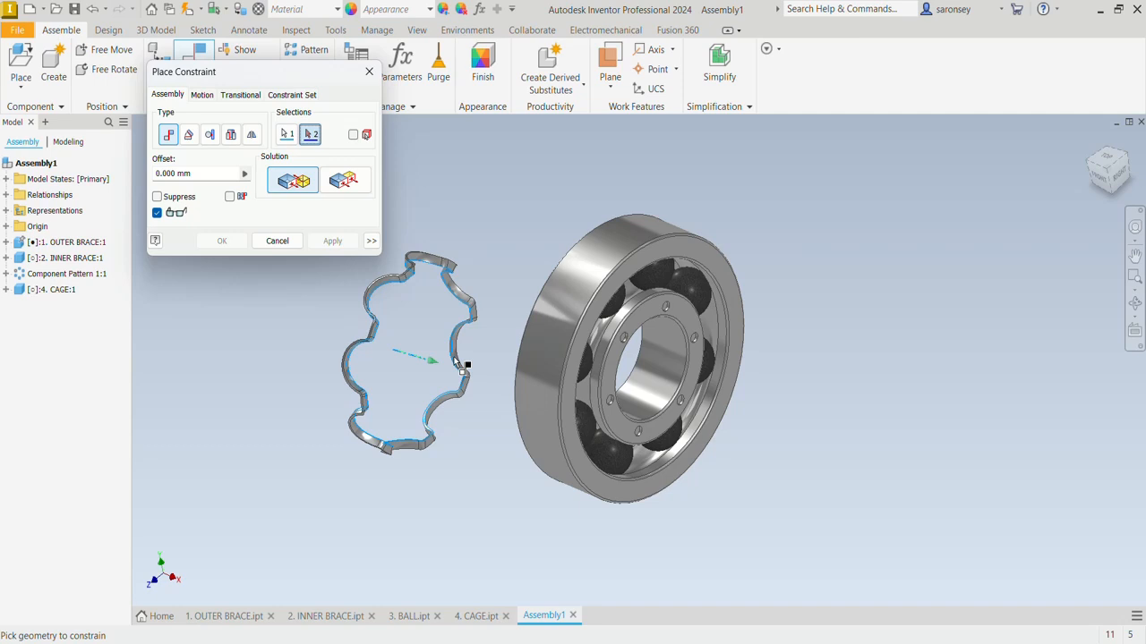
left_click(663, 367)
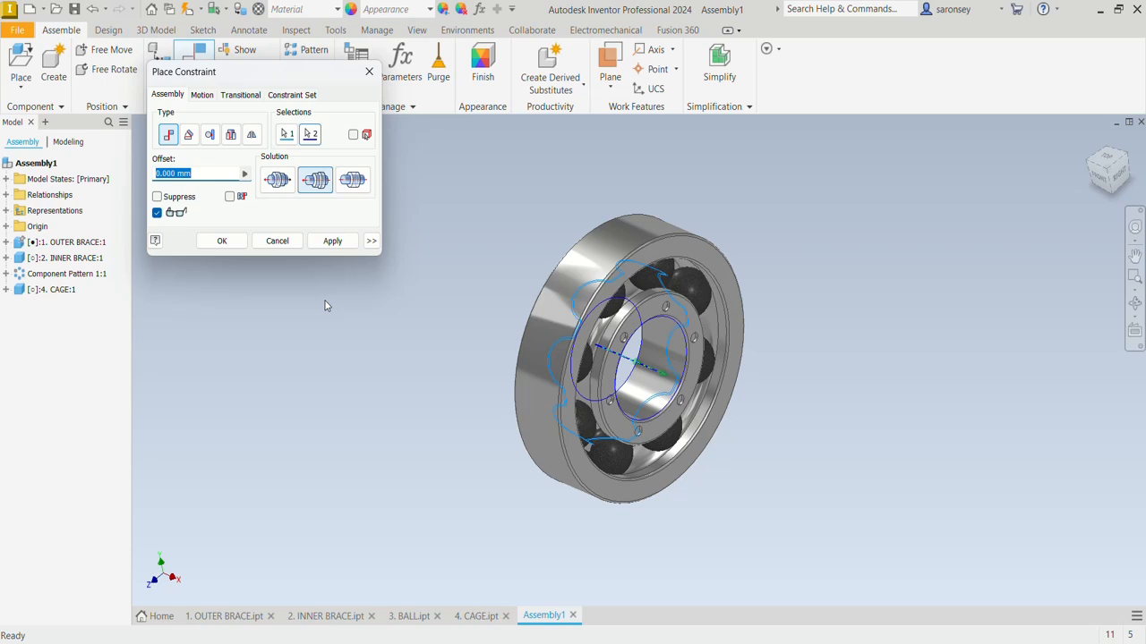
left_click(322, 242)
left_click(369, 74)
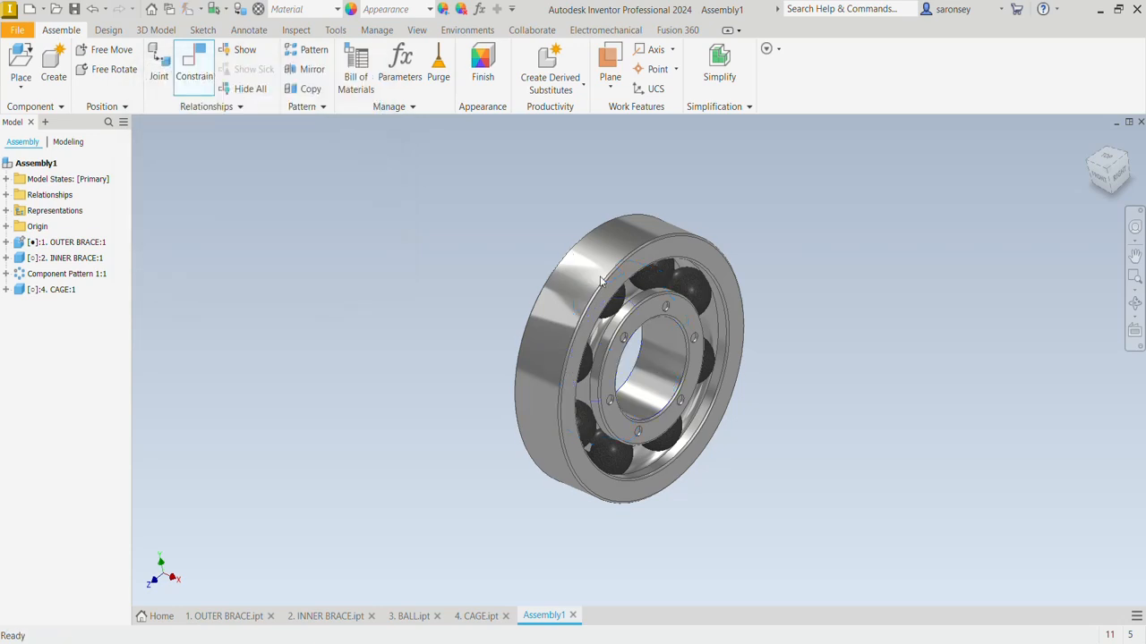
Slide the cage along its axis out of the bearing so it sits clear of the outer brace
mouse_move(630, 365)
middle_mouse_down("shift")
mouse_move(718, 367)
mouse_move(773, 417)
middle_mouse_up("shift")
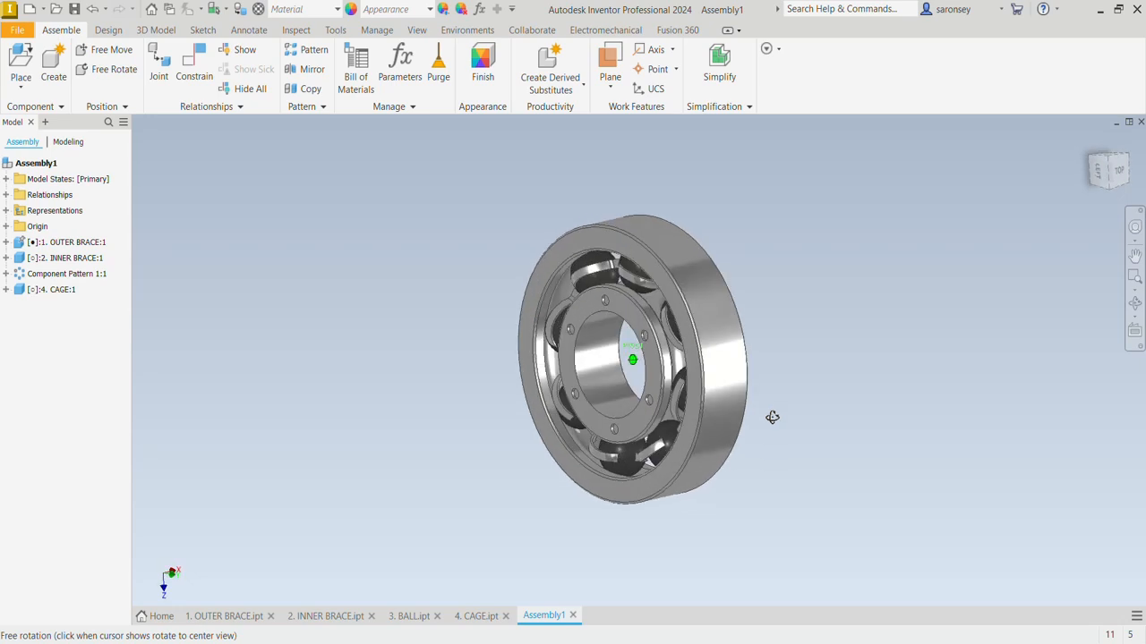
left_click_drag(680, 344, 481, 395)
mouse_move(852, 461)
middle_mouse_down("shift")
mouse_move(813, 445)
mouse_move(687, 455)
middle_mouse_up("shift")
left_click(855, 332)
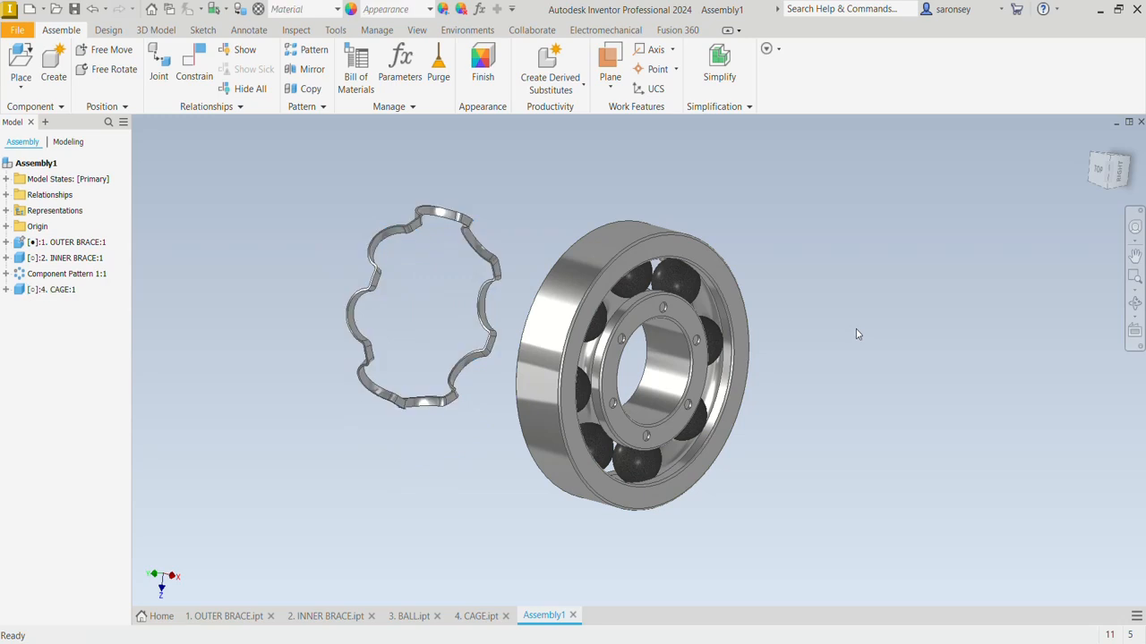
Constrain the cage's flat tab face flush with the outer brace's YZ plane at a 0 mm offset
left_click(193, 70)
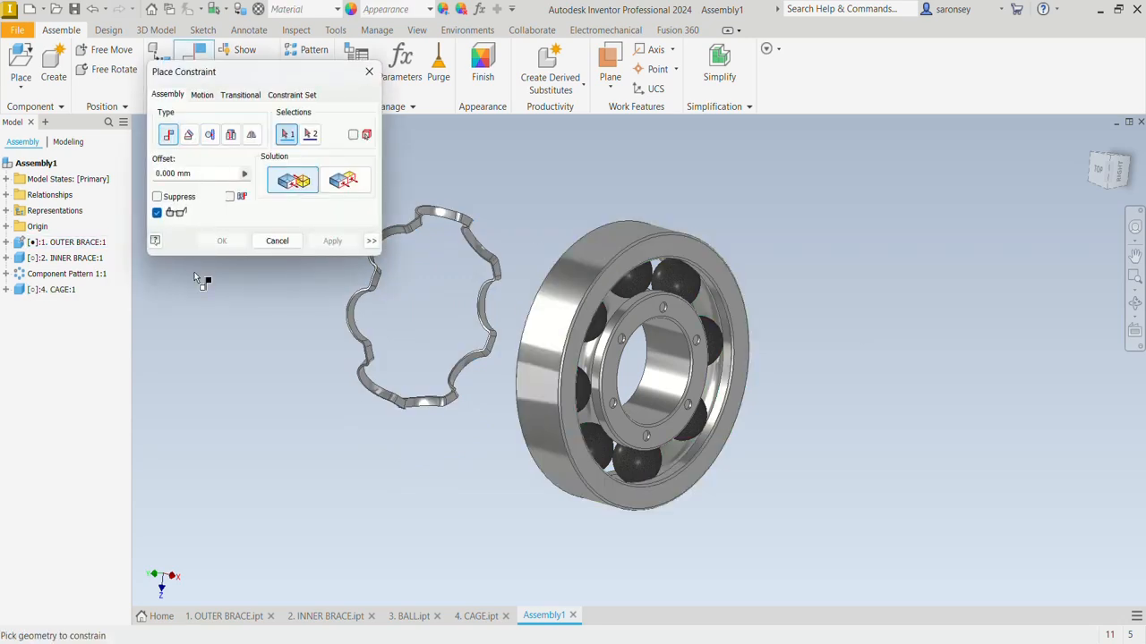
left_click(6, 242)
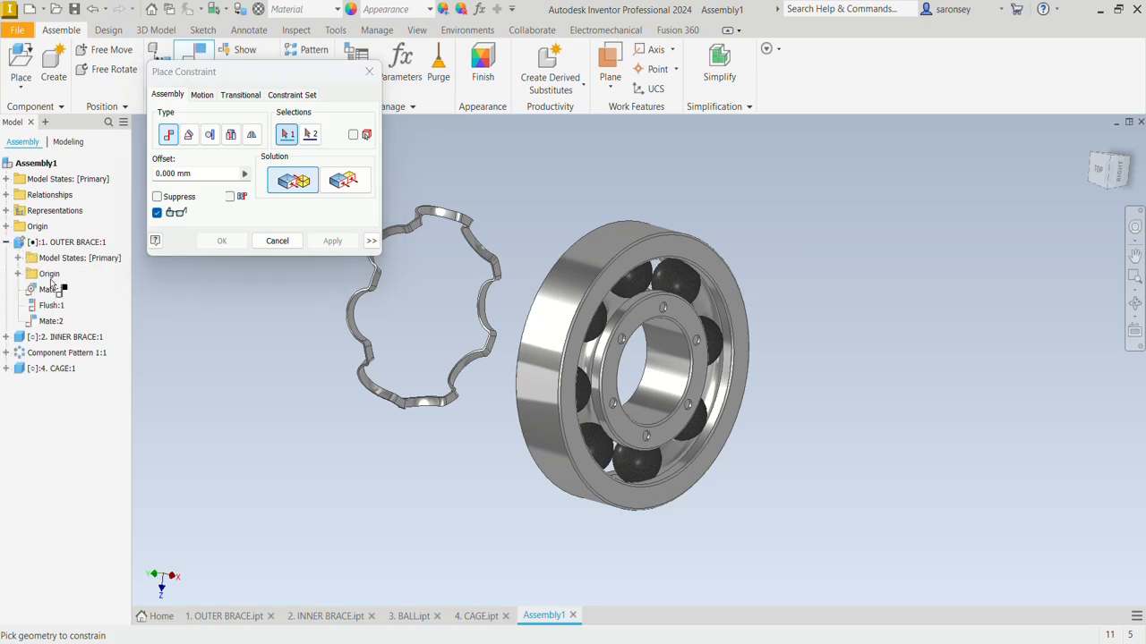
left_click(18, 274)
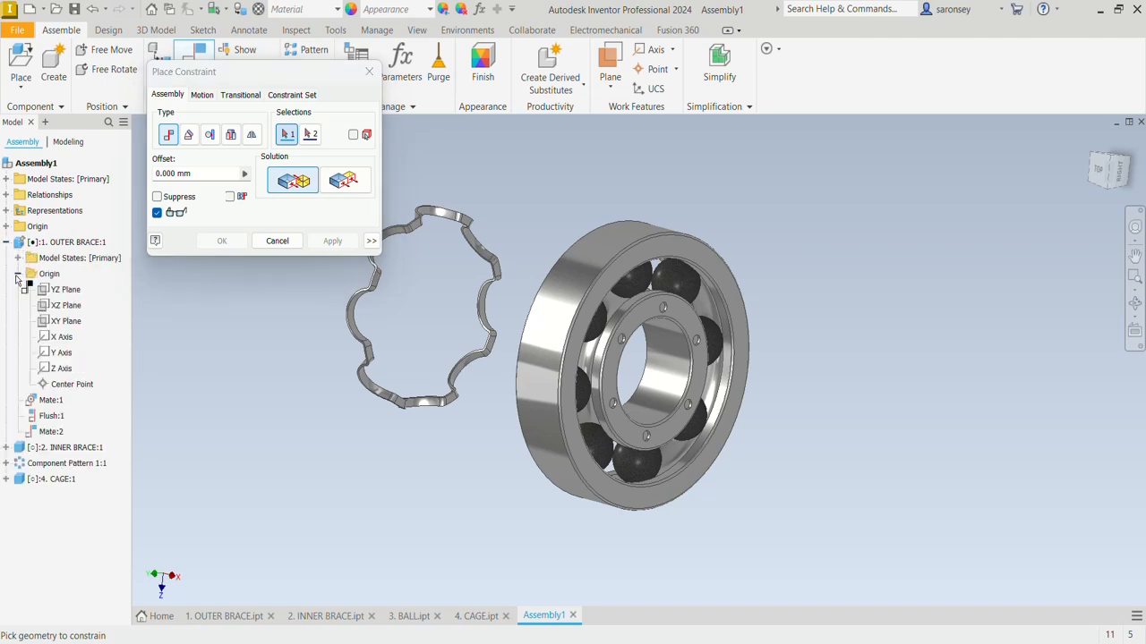
left_click(64, 290)
middle_click_drag(422, 383, 445, 423, "shift")
middle_click_drag(507, 236, 440, 218, "shift")
scroll(440, 217, "up", 4)
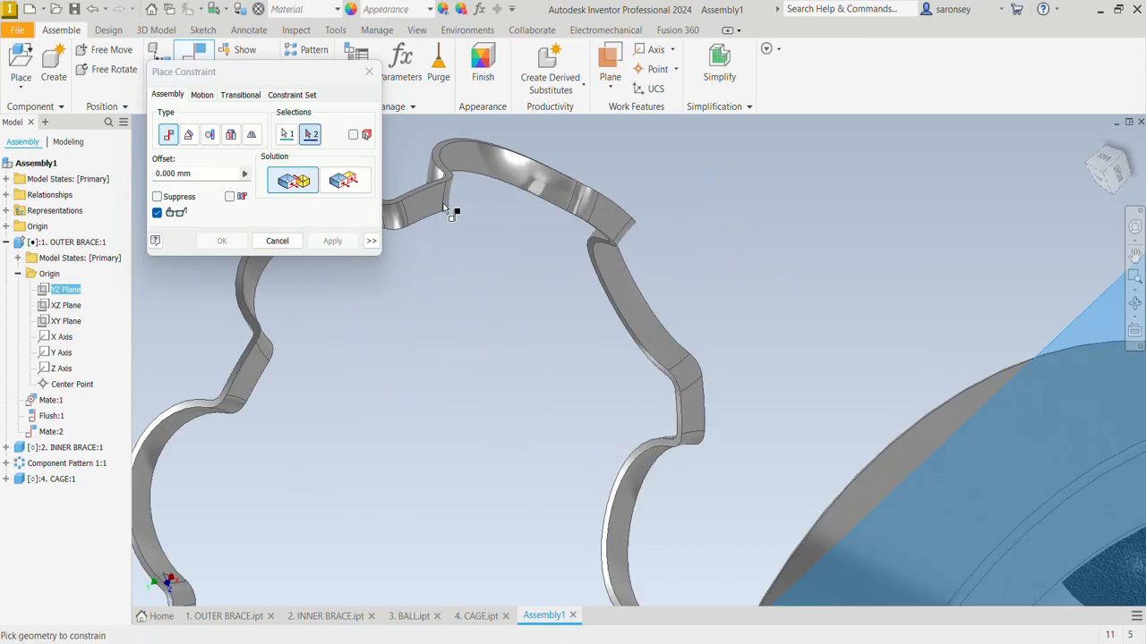
left_click(433, 208)
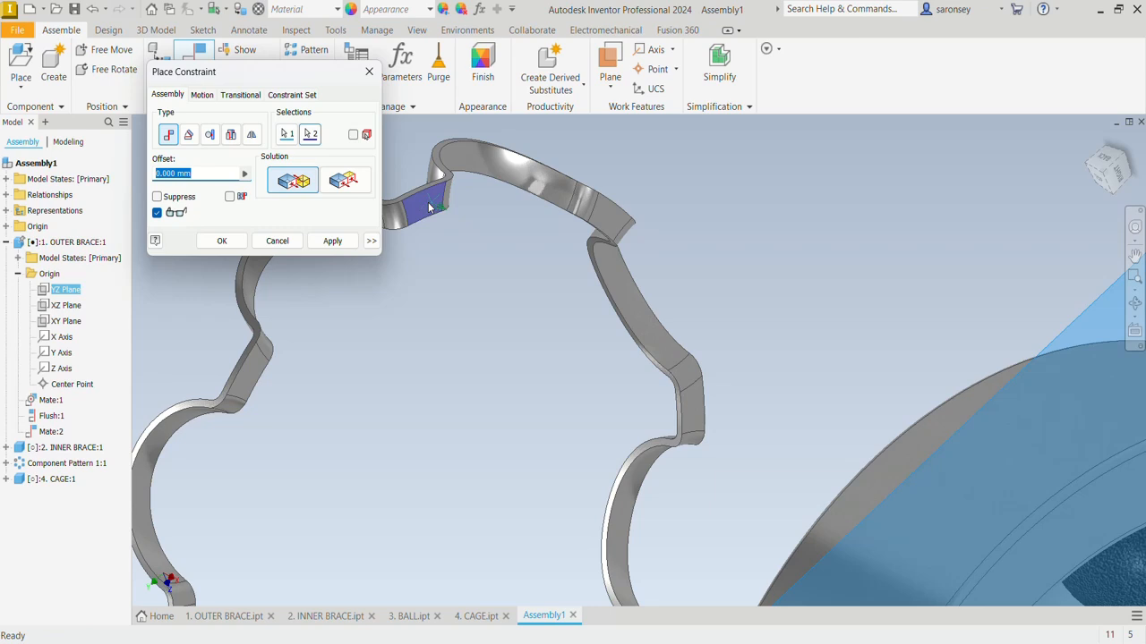
scroll(608, 318, "down", 5)
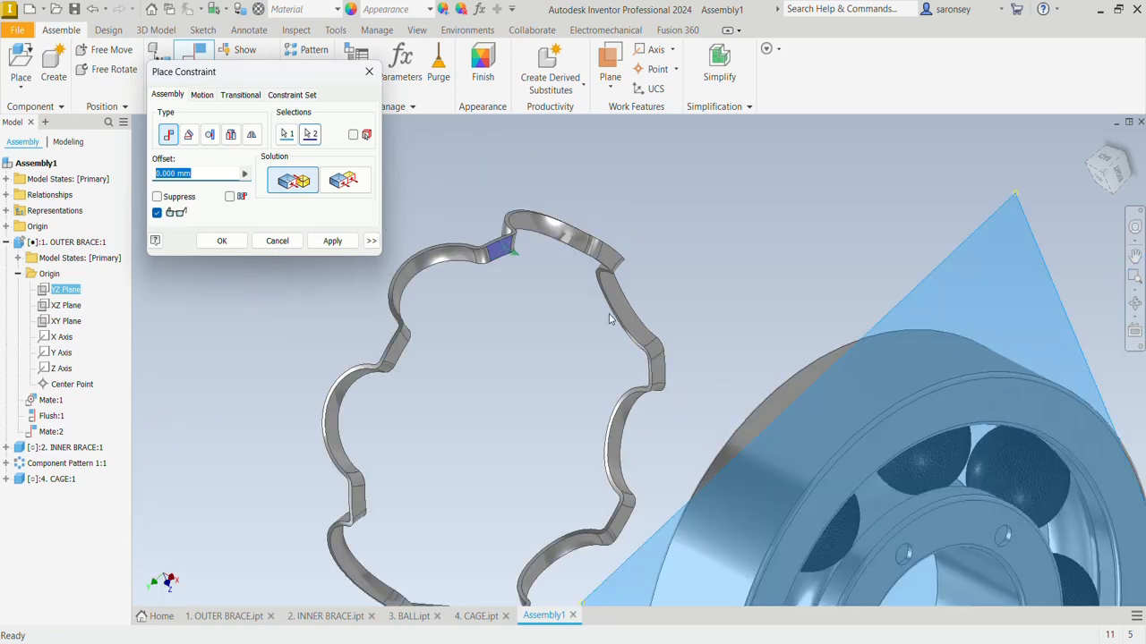
middle_click_drag(657, 278, 565, 243)
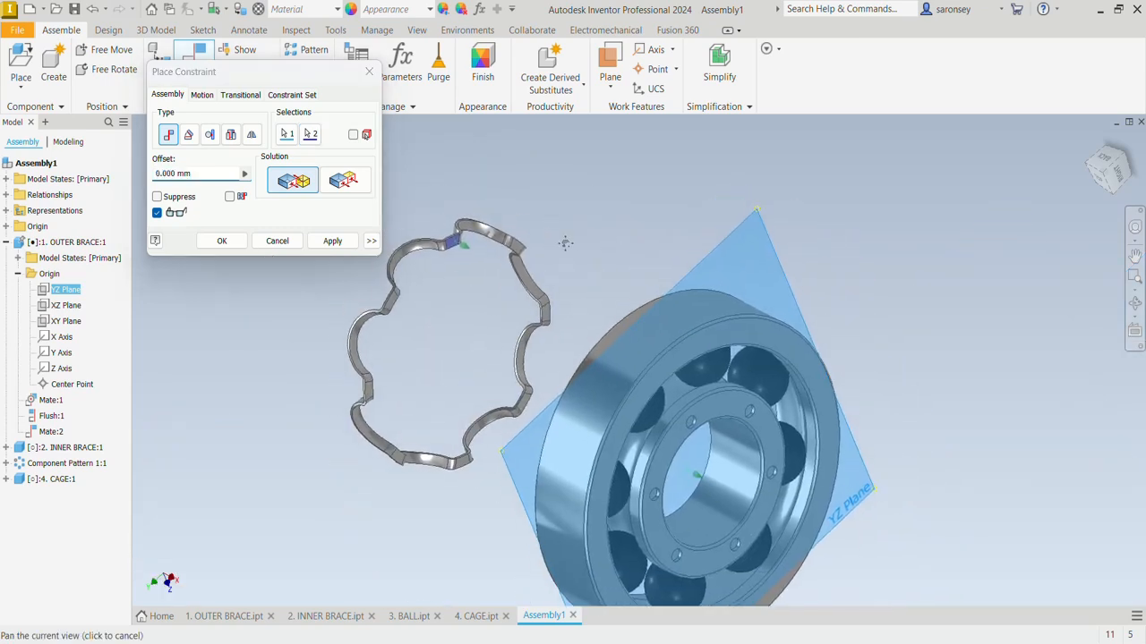
left_click(342, 189)
left_click(346, 244)
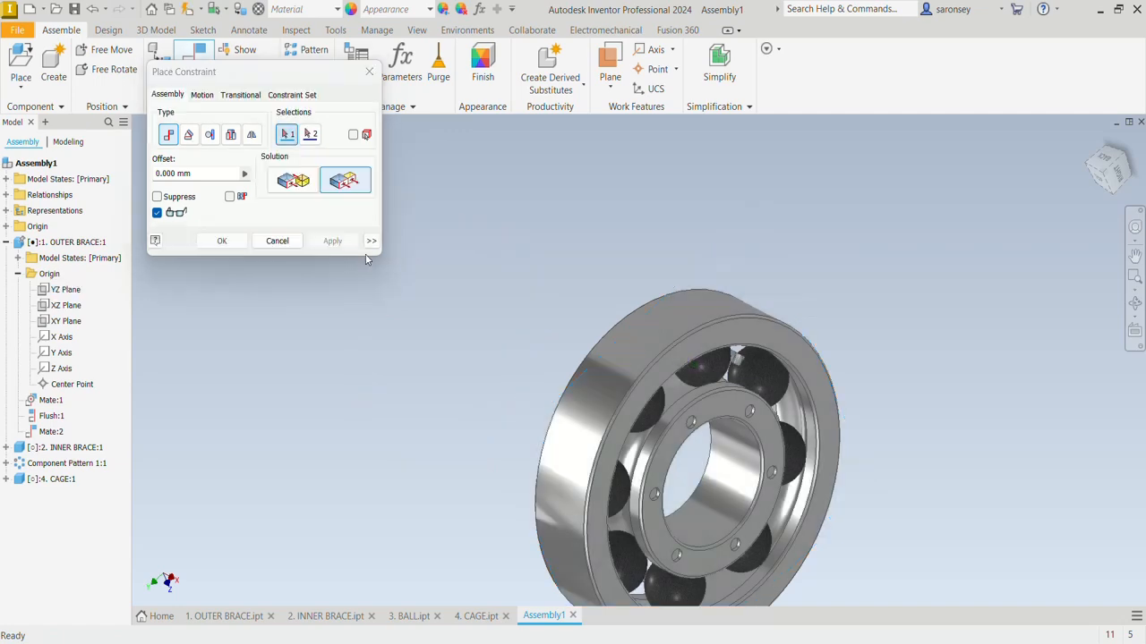
Finish constraining, view the bearing from the front, and rotate the cage slightly to check its movement around the balls
middle_click_drag(487, 301, 460, 289, "shift")
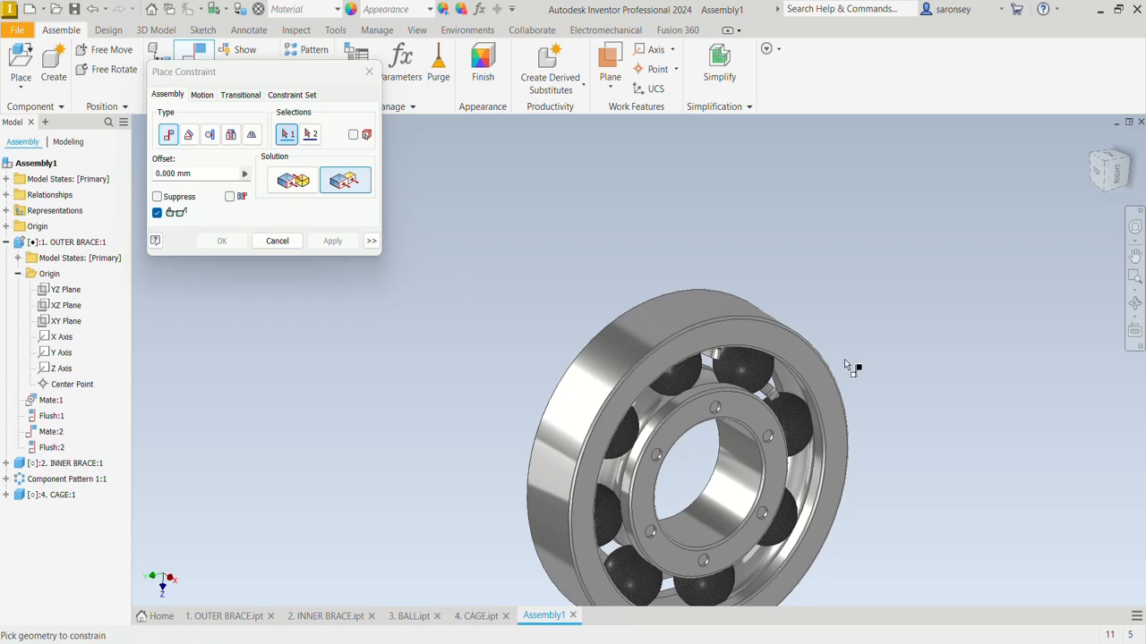
middle_click_drag(898, 383, 808, 271)
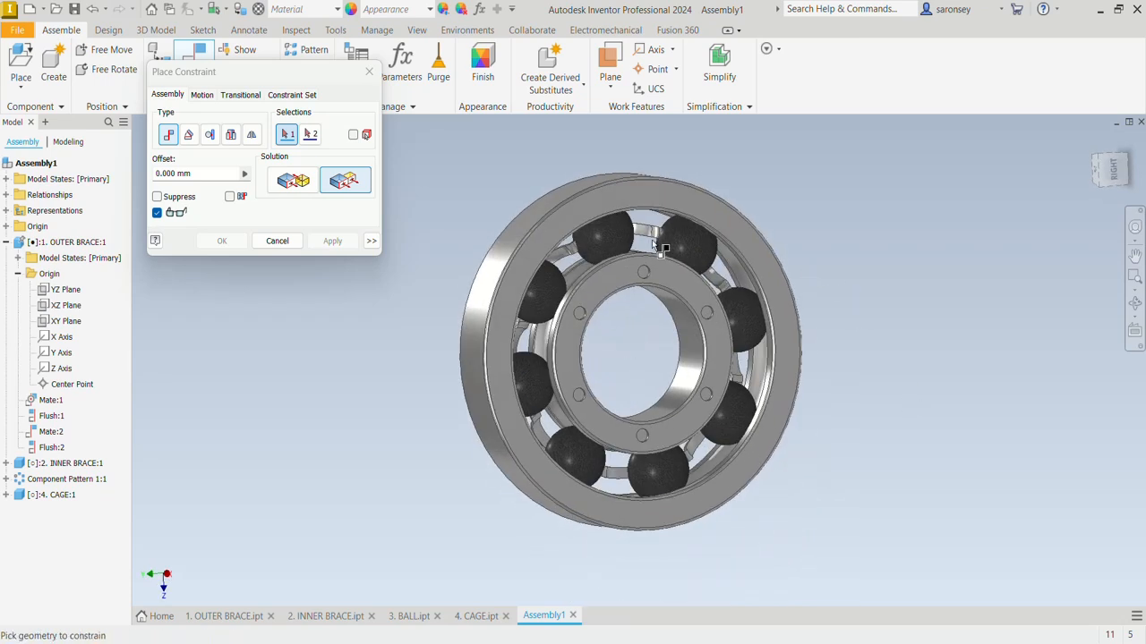
left_click(365, 77)
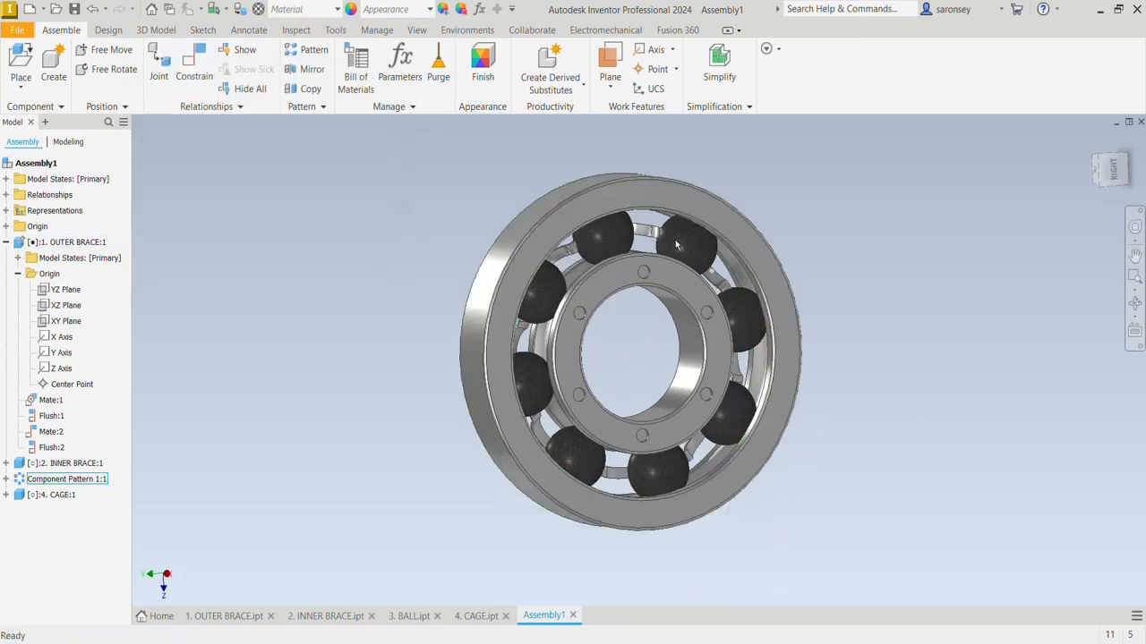
mouse_move(680, 243)
left_mouse_down()
mouse_move(639, 235)
mouse_move(699, 266)
mouse_move(687, 251)
left_mouse_up()
left_click(835, 234)
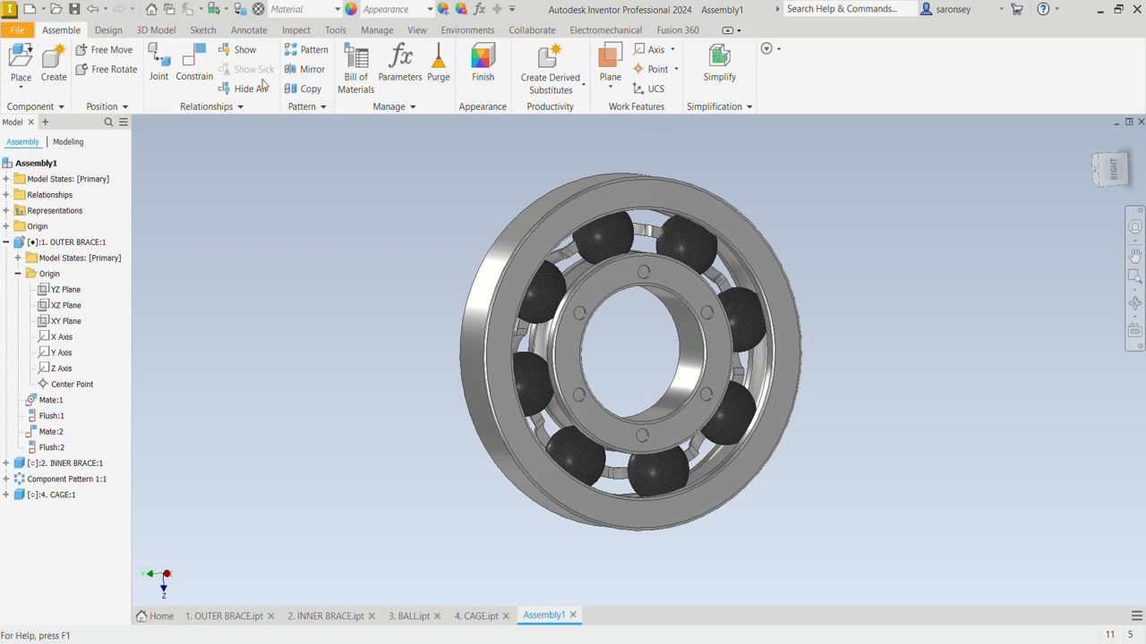
Collapse all expanded entries in the assembly's component tree
left_click(197, 64)
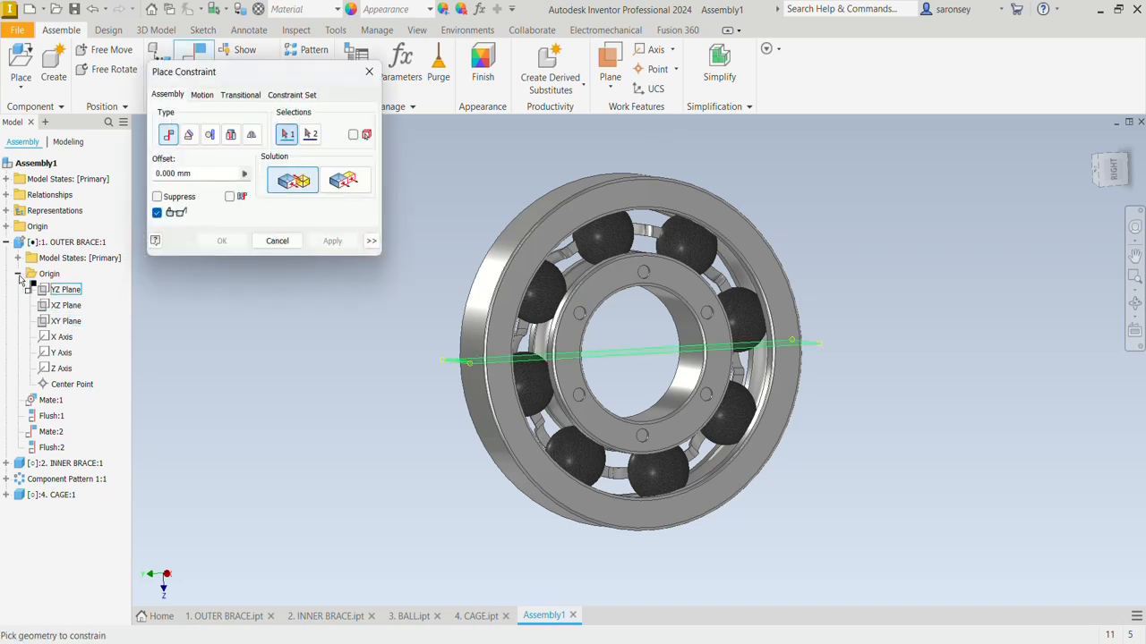
right_click(98, 288)
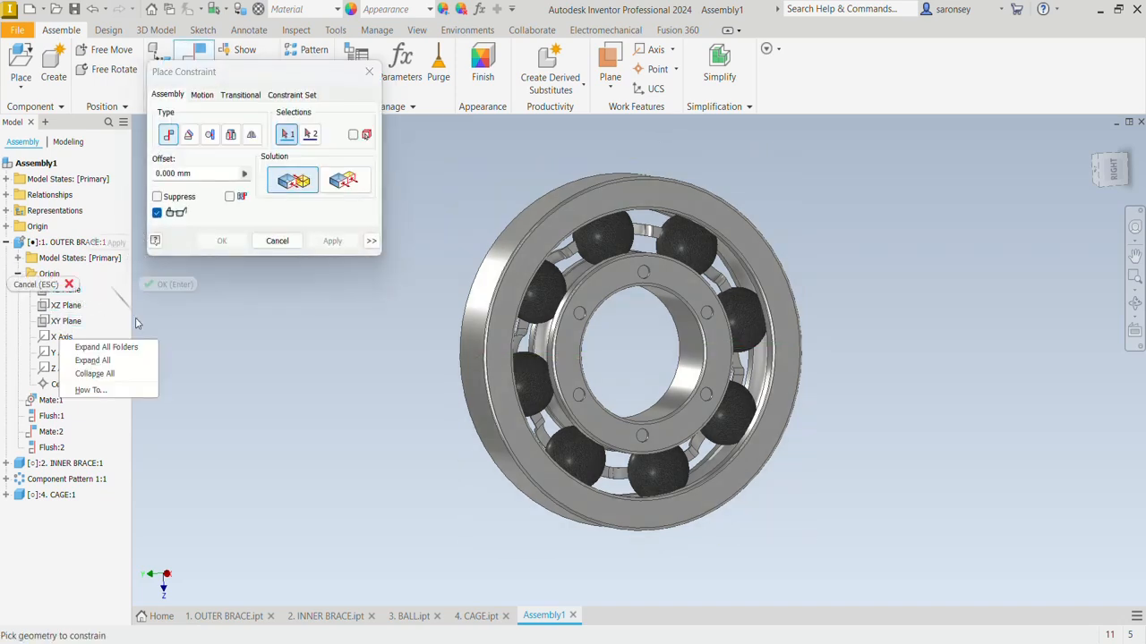
left_click(125, 376)
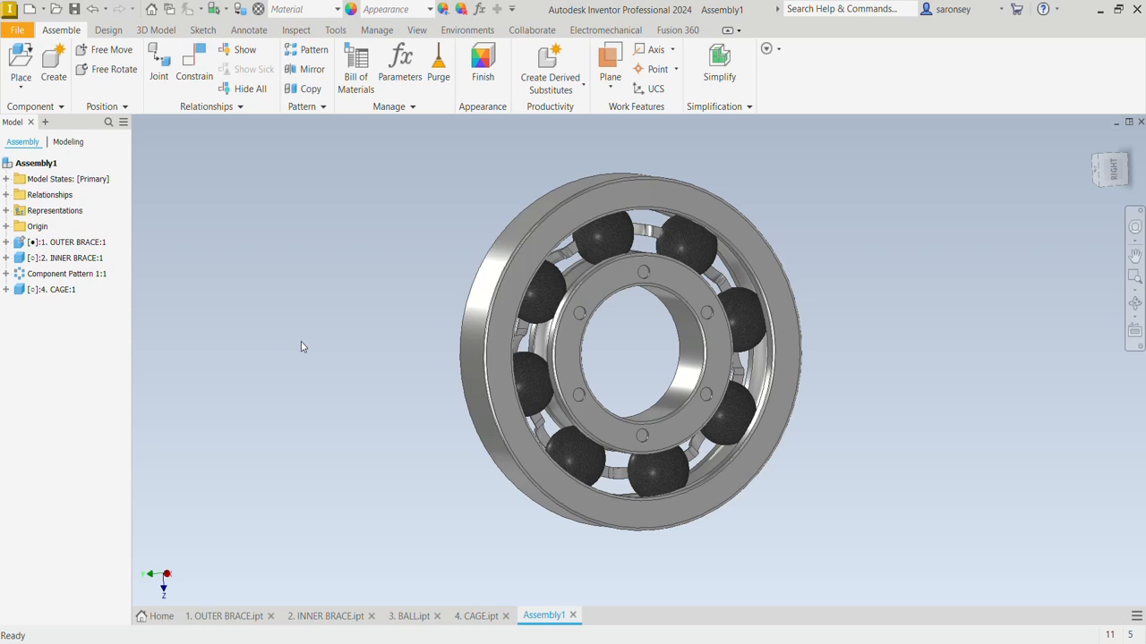
Mate the cage's XZ origin plane to the inner brace's XY origin plane at a 0 mm offset
left_click(8, 259)
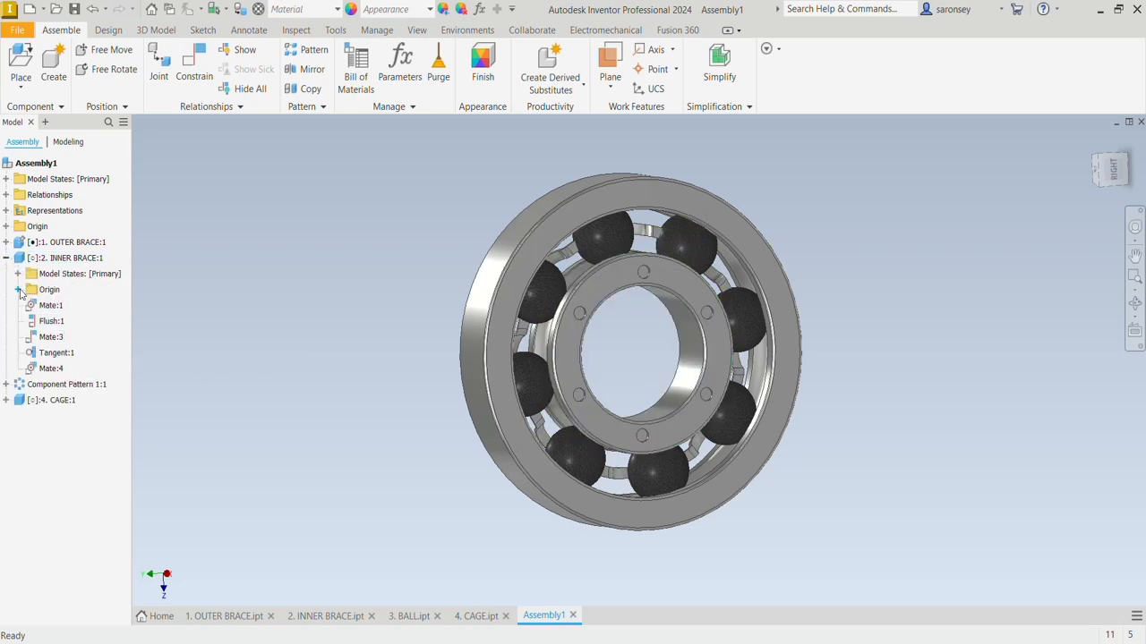
left_click(18, 290)
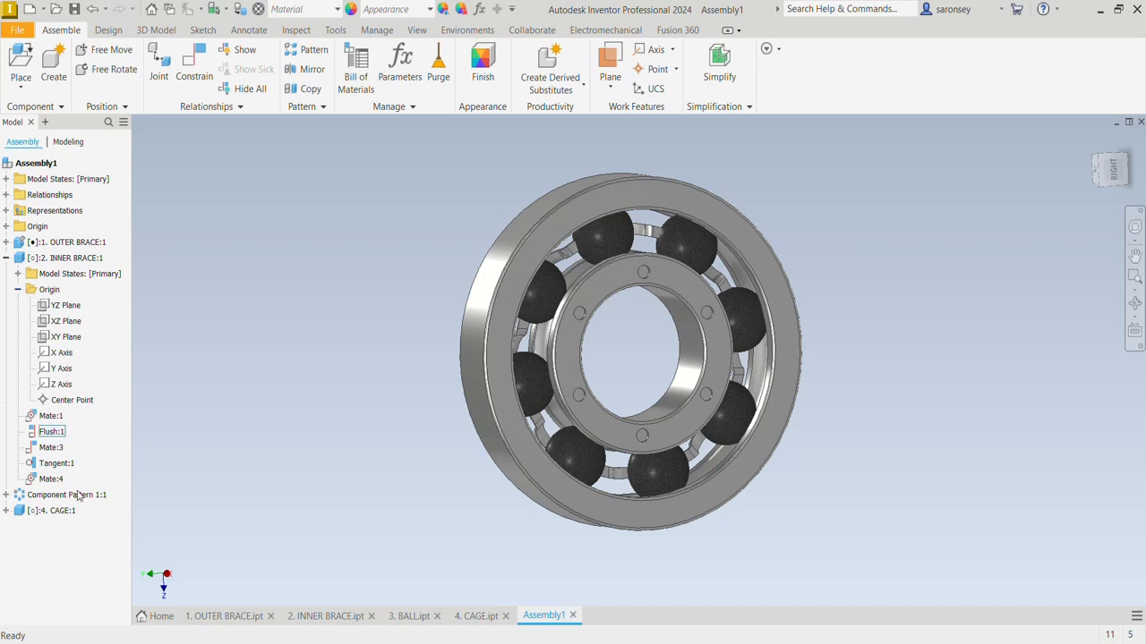
left_click(7, 511)
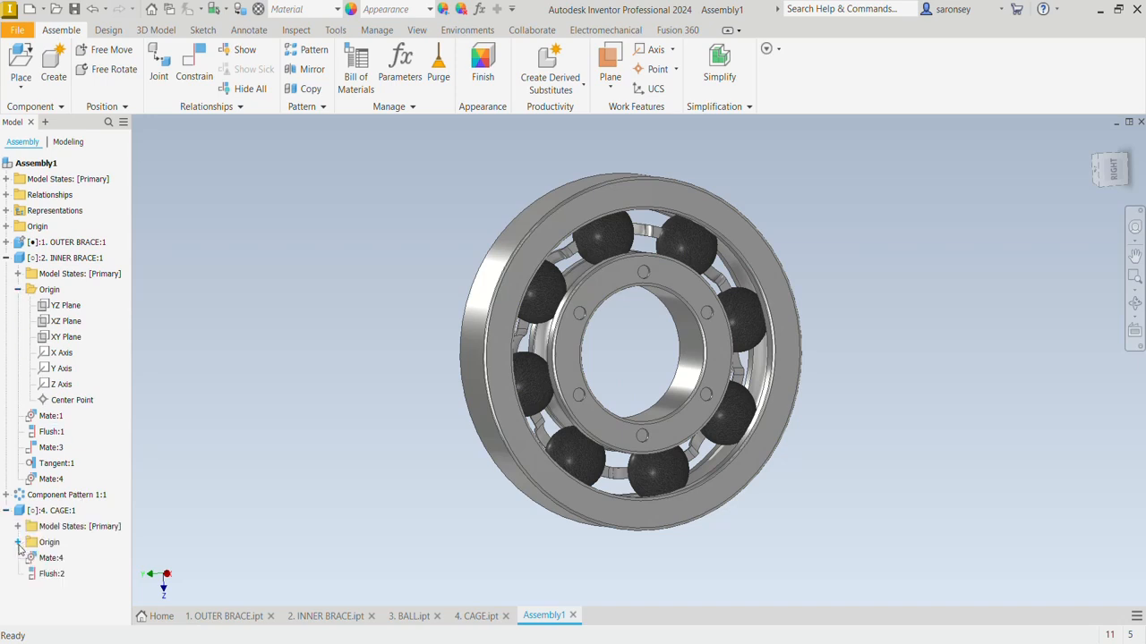
left_click(18, 542)
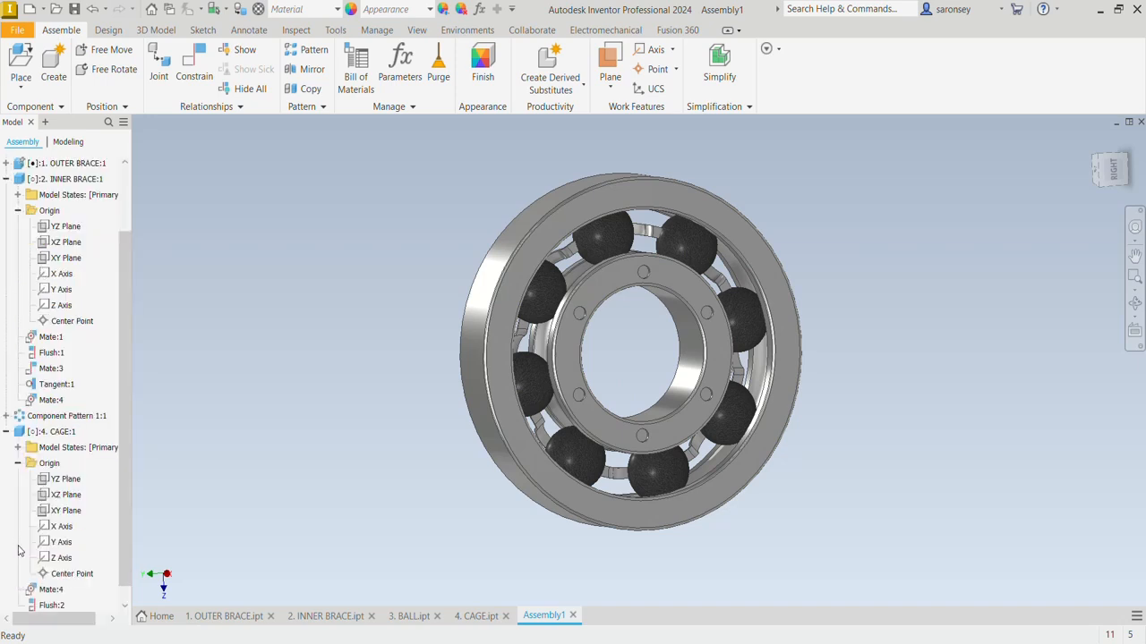
left_click(66, 498)
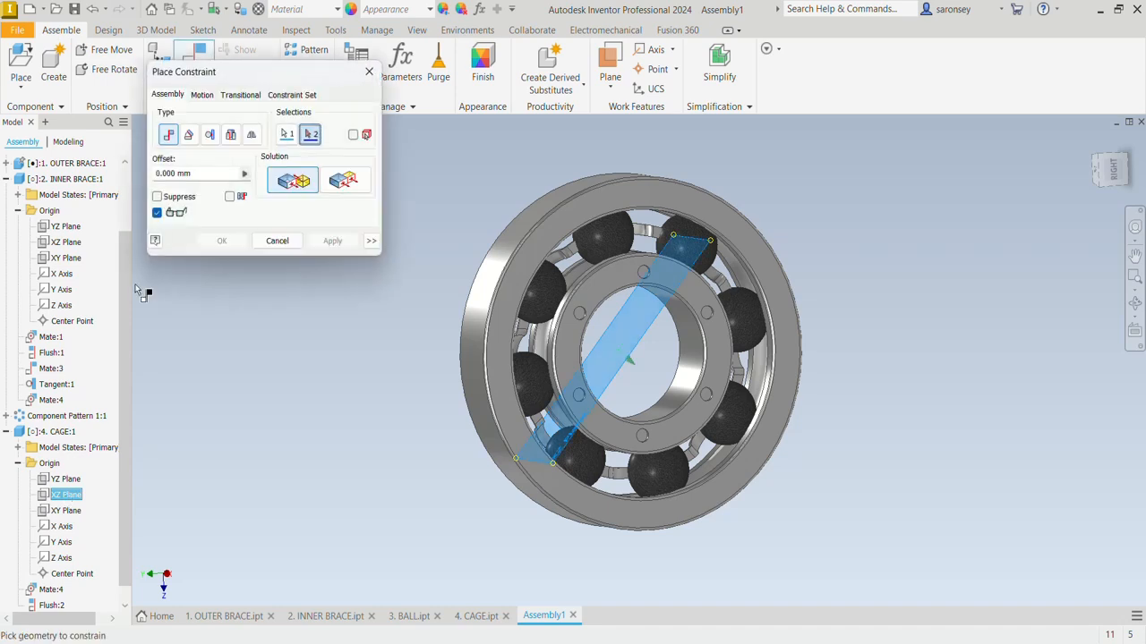
left_click(67, 259)
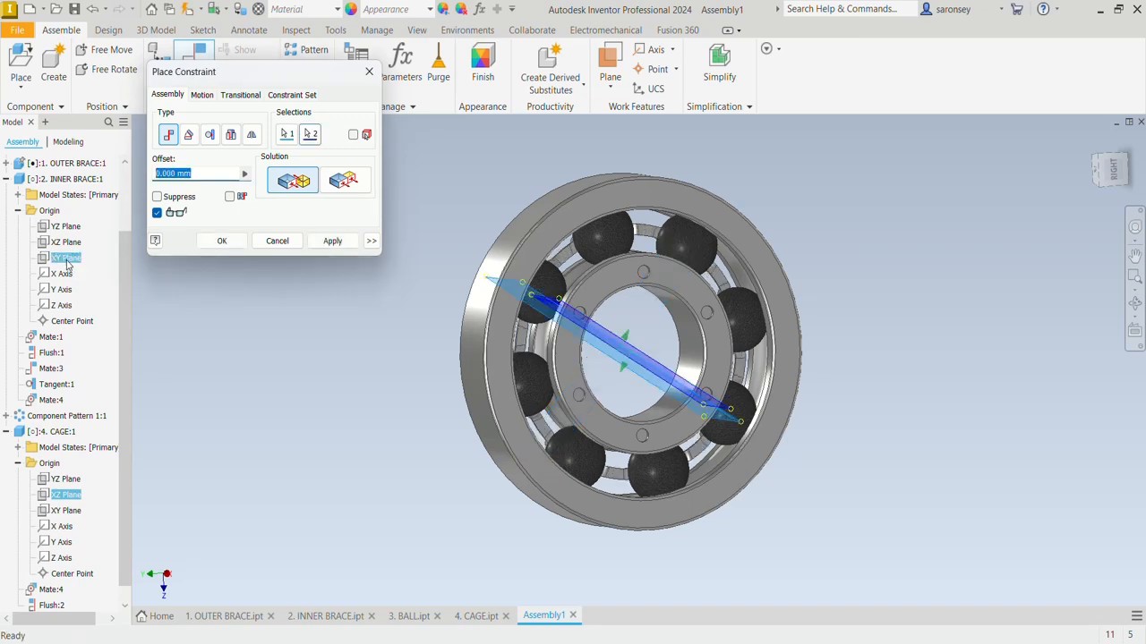
left_click(332, 240)
left_click(368, 71)
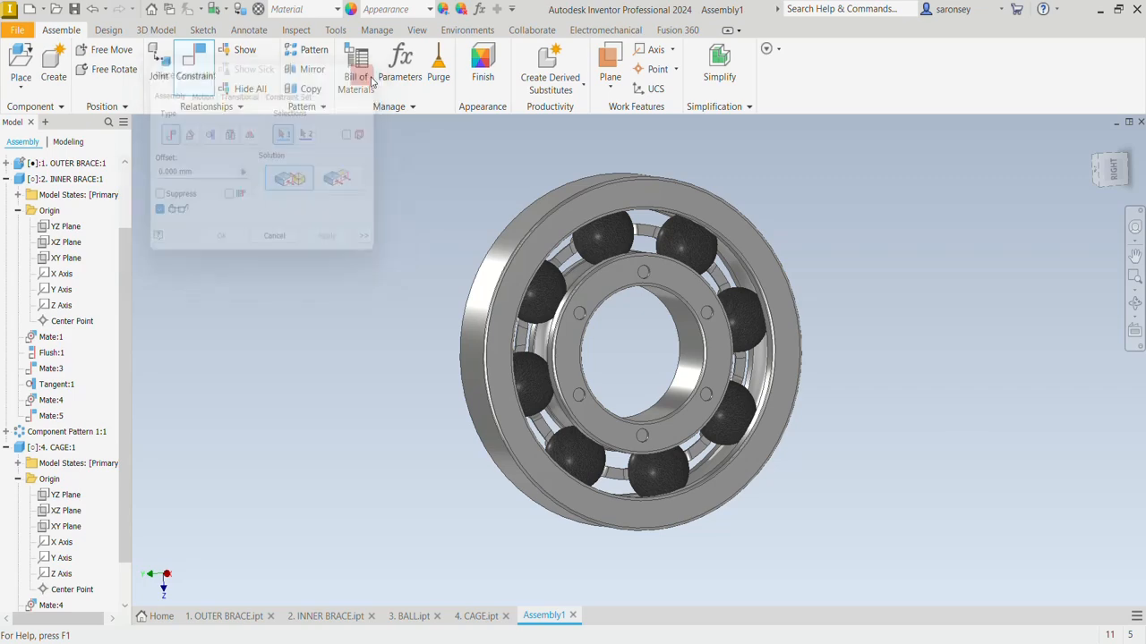
View the bearing from the opposite side and rotate the inner brace and cage to check that they turn together
middle_click_drag(611, 300, 917, 296, "shift")
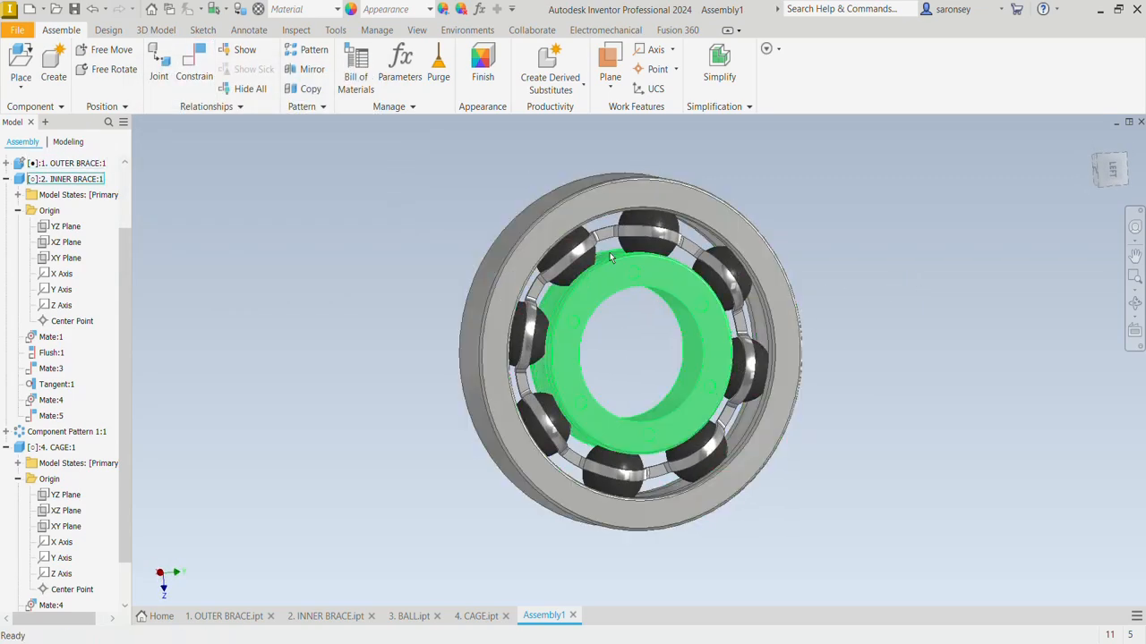
left_click_drag(617, 277, 680, 308)
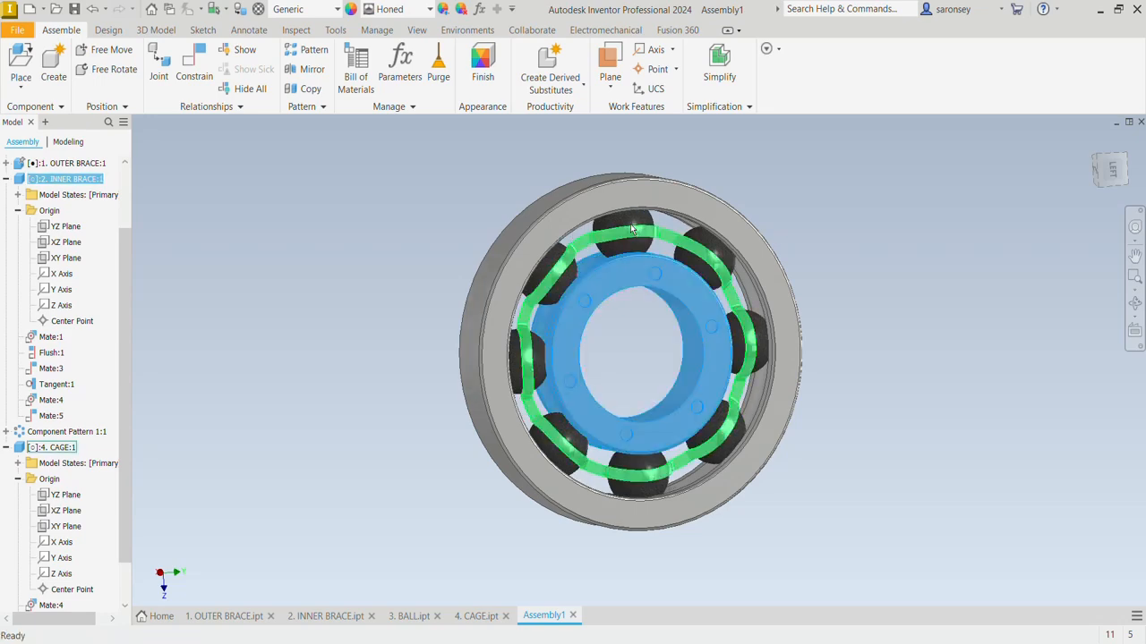
left_click_drag(632, 232, 702, 239)
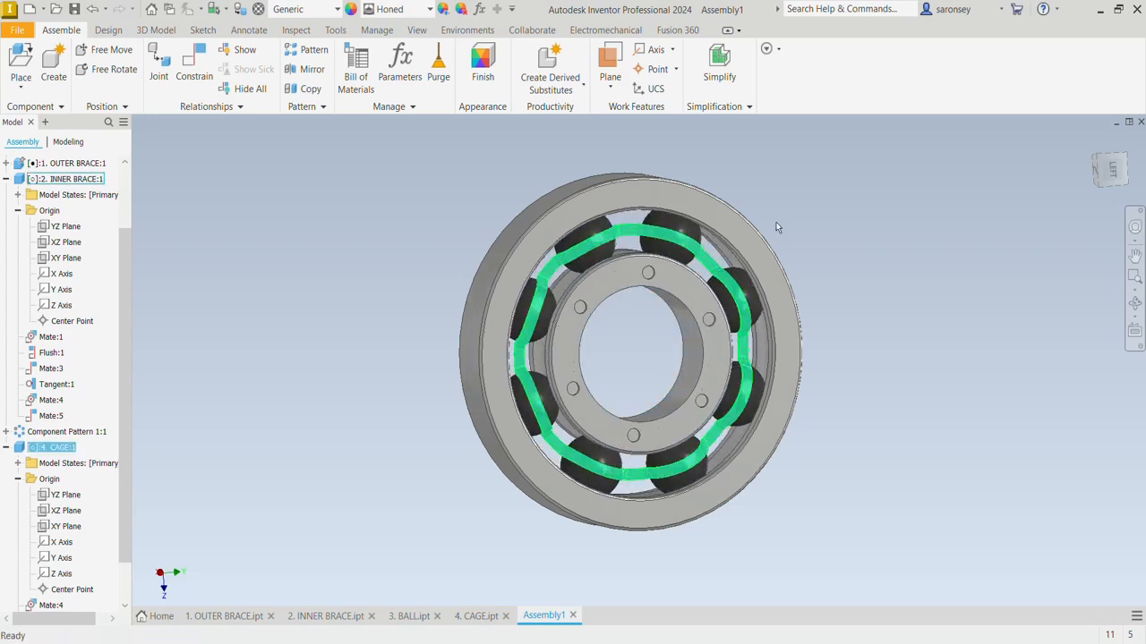
middle_click_drag(832, 184, 839, 213, "shift")
left_click(887, 237)
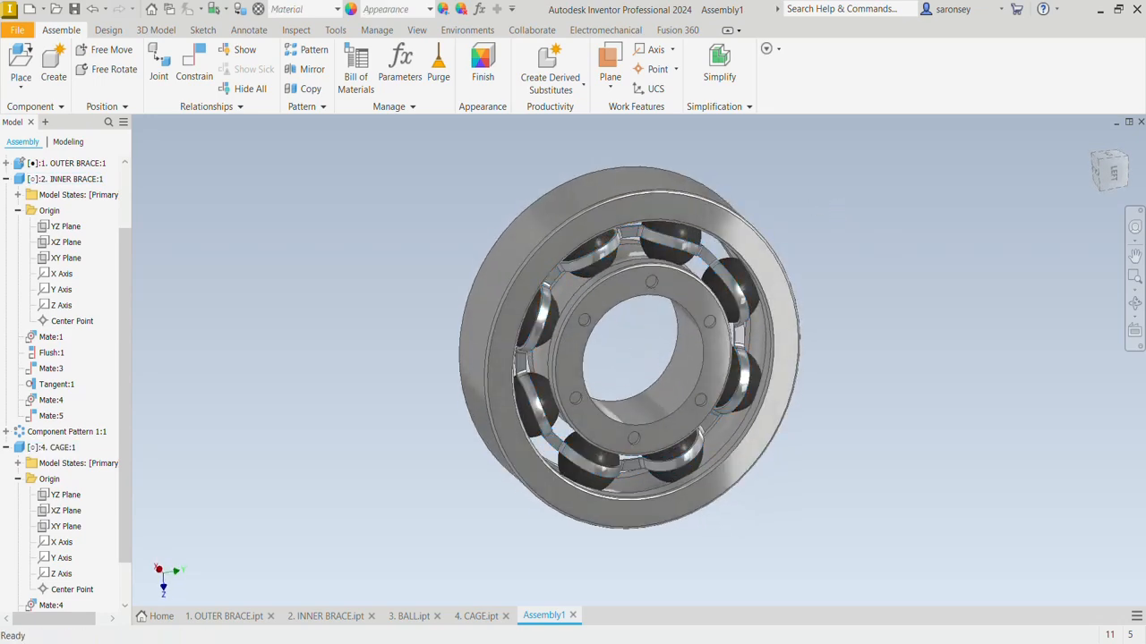
Place a second instance of the 4. CAGE part in the free space beside the bearing
middle_click_drag(734, 402, 788, 466, "shift")
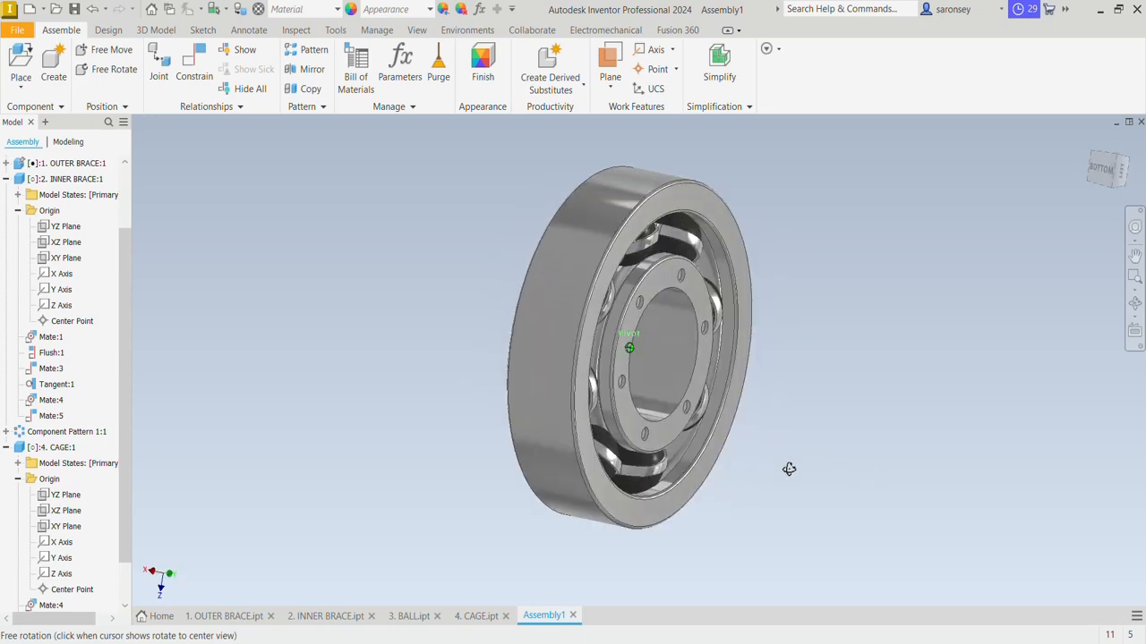
left_click(21, 63)
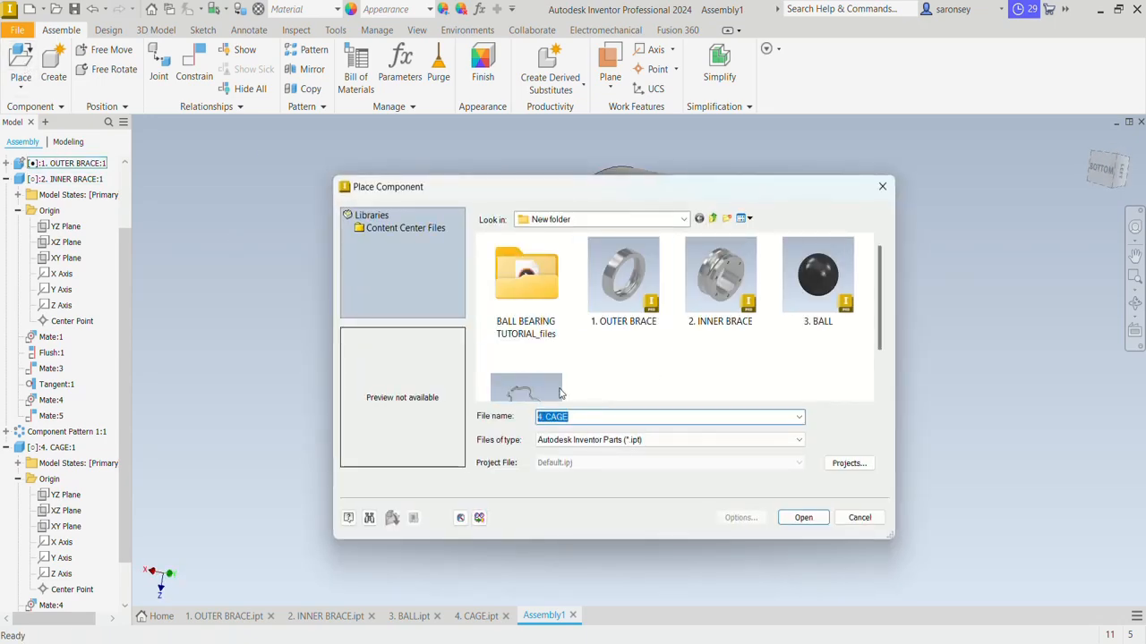
scroll(561, 392, "down", 1)
left_click(564, 387)
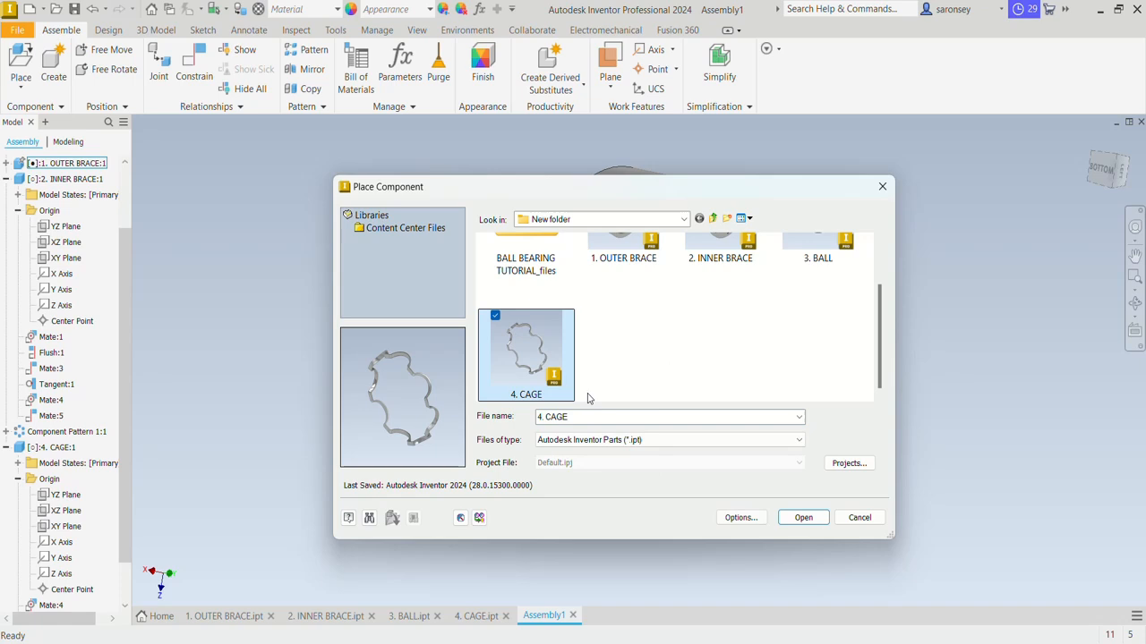
left_click(803, 517)
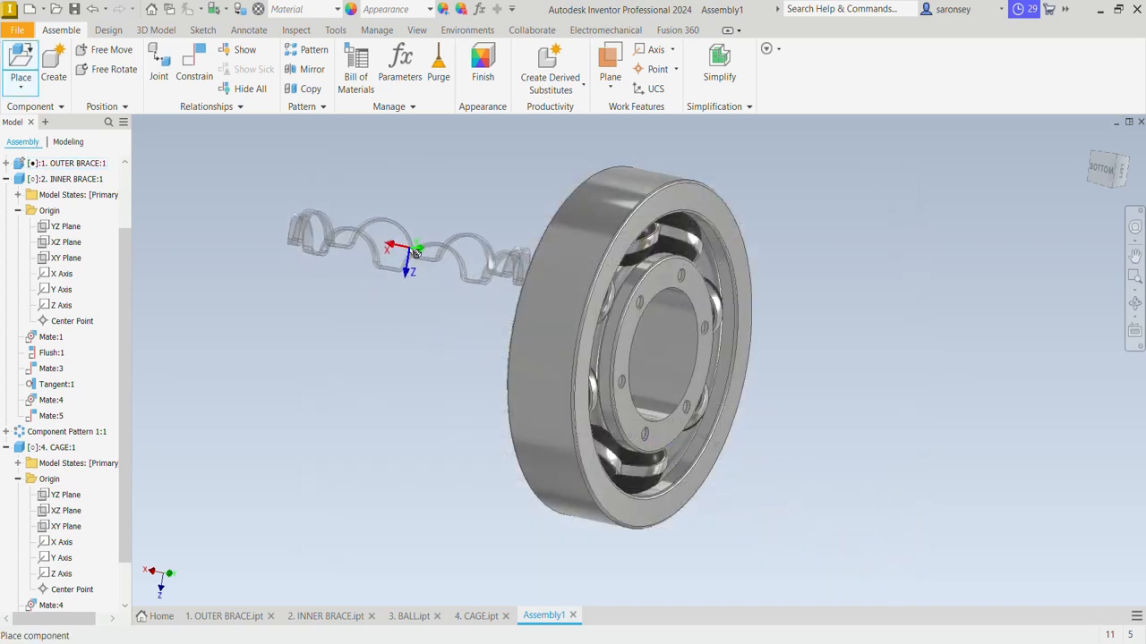
left_click(414, 253)
key("Escape")
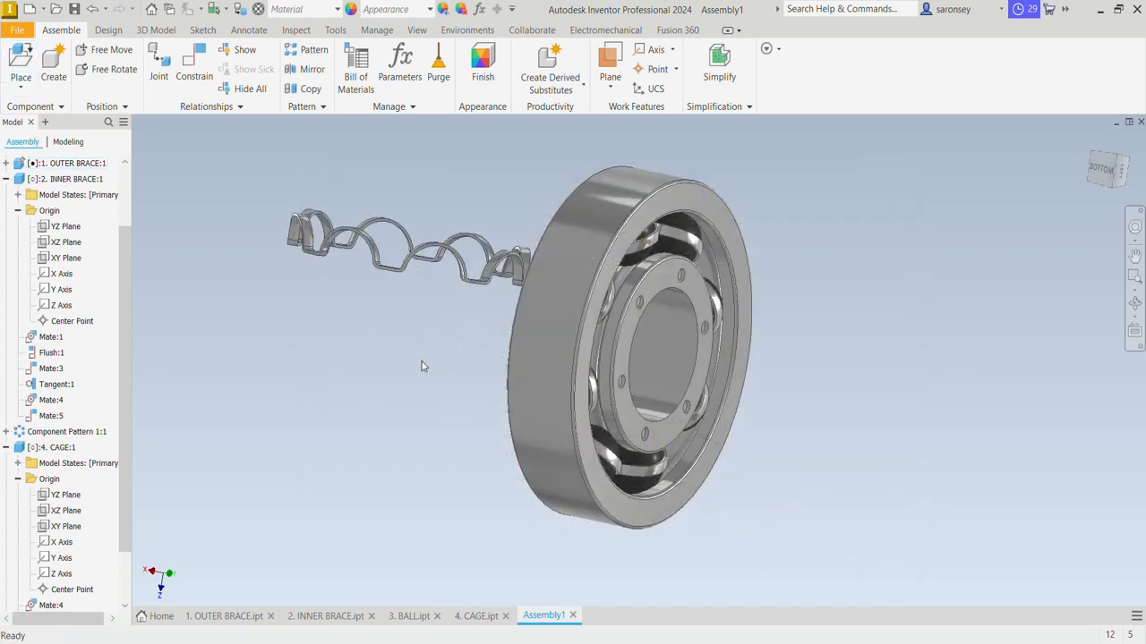
Free-rotate the second cage until it stands upright, roughly parallel to the bearing's side face
middle_click_drag(794, 324, 795, 358)
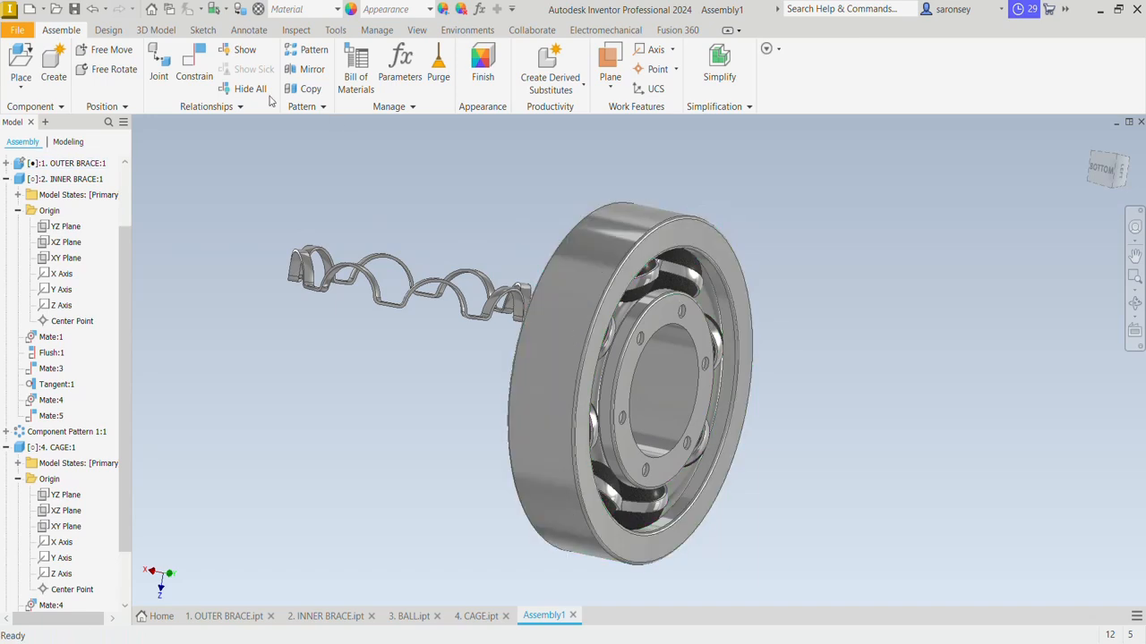
left_click(111, 68)
left_click(325, 280)
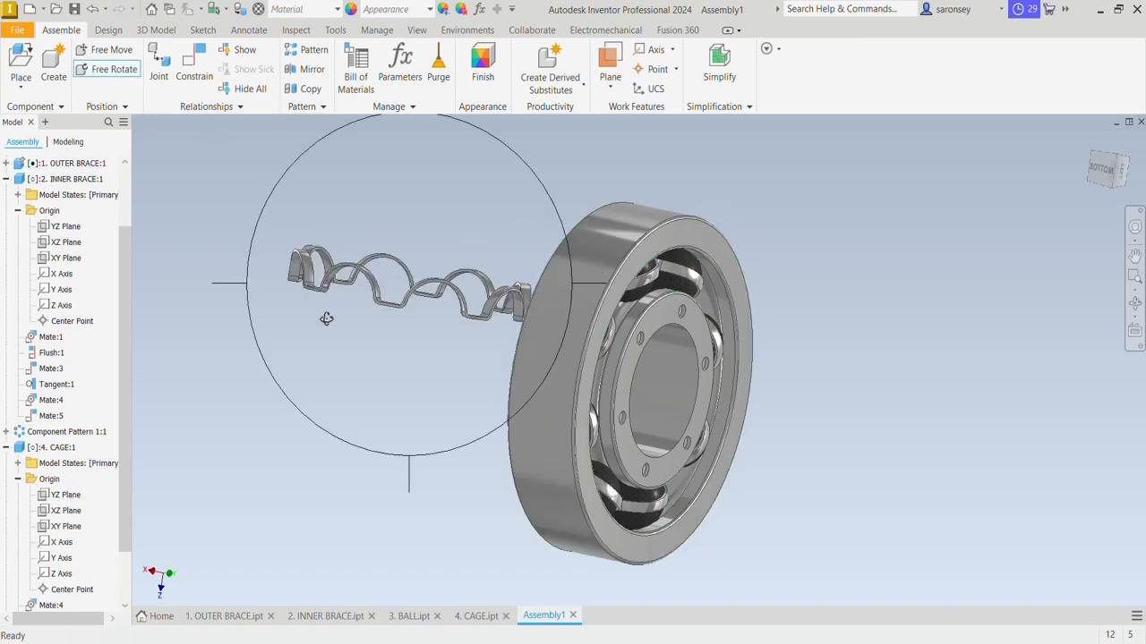
left_click_drag(264, 192, 258, 408)
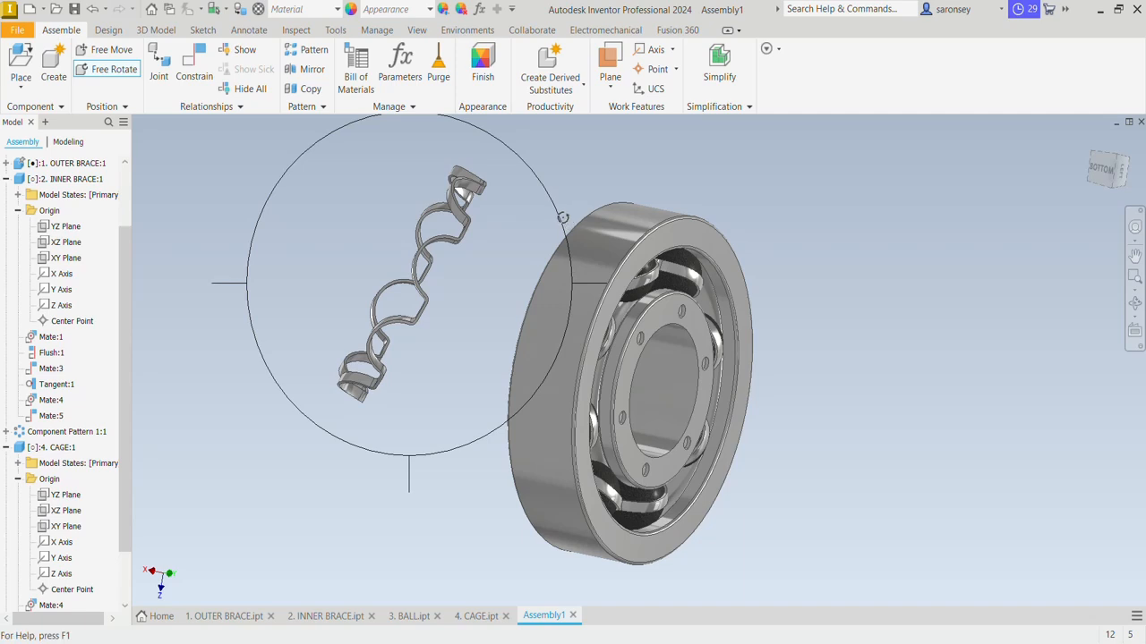
left_click_drag(562, 217, 480, 216)
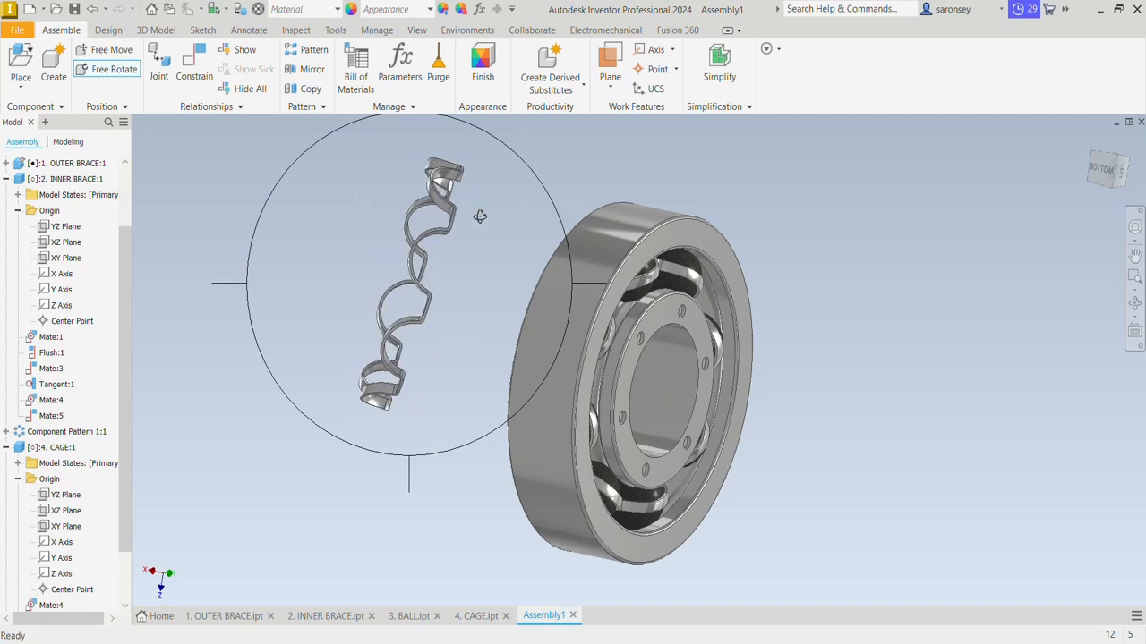
left_click_drag(482, 132, 455, 157)
left_click(863, 220)
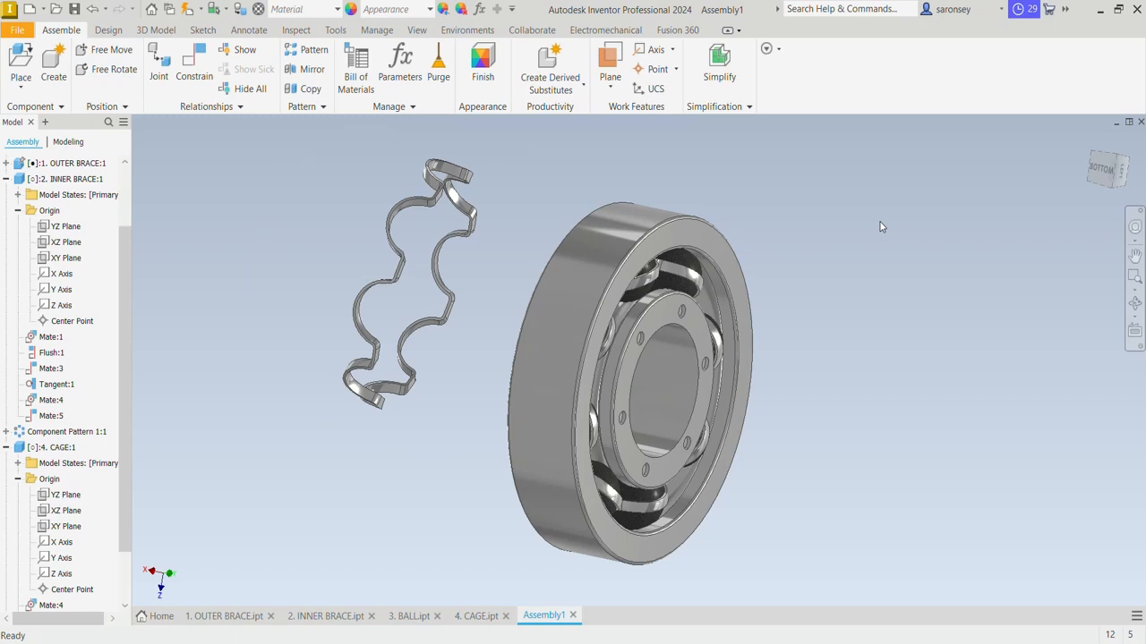
Mate the second cage's central axis to the inner brace's bore axis at a 0 mm offset
left_click(1091, 143)
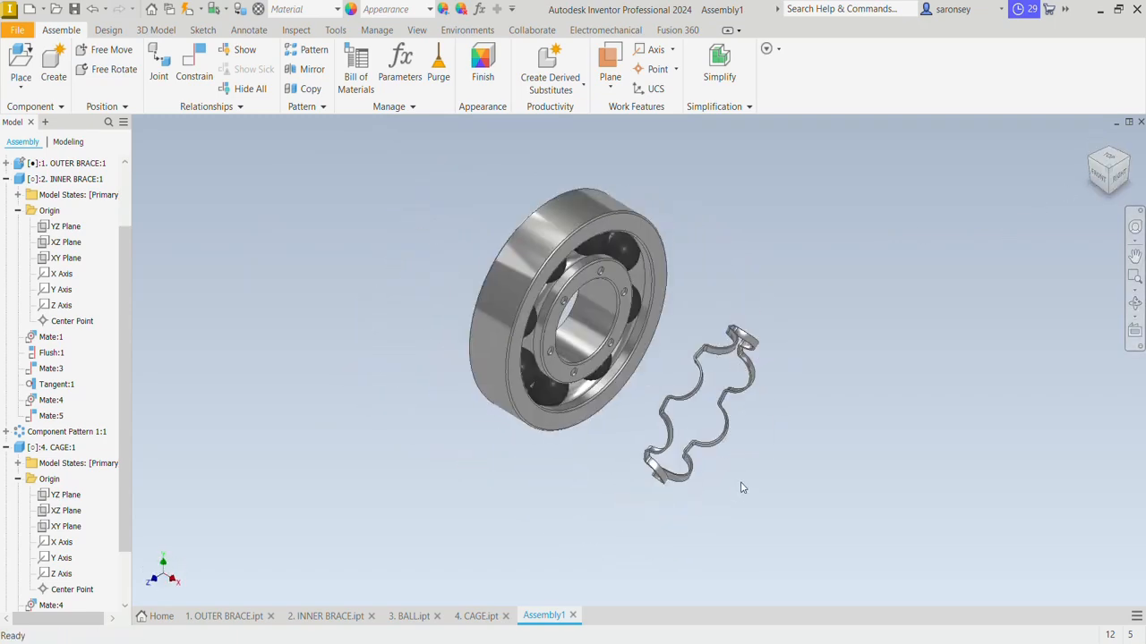
middle_click_drag(764, 460, 798, 348, "shift")
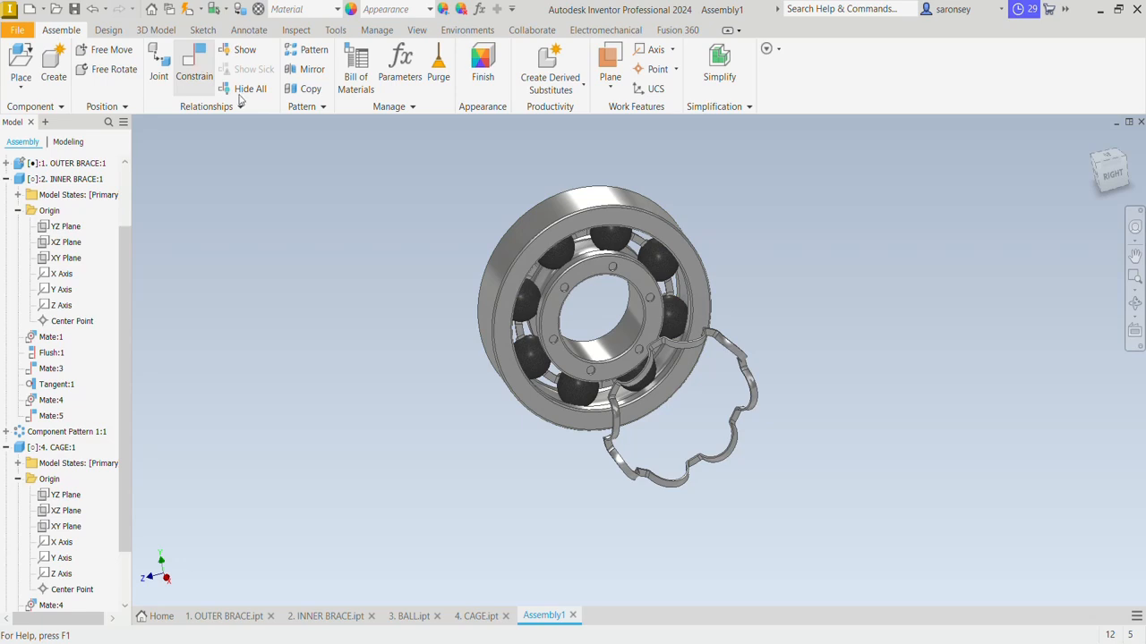
scroll(732, 433, "up", 3)
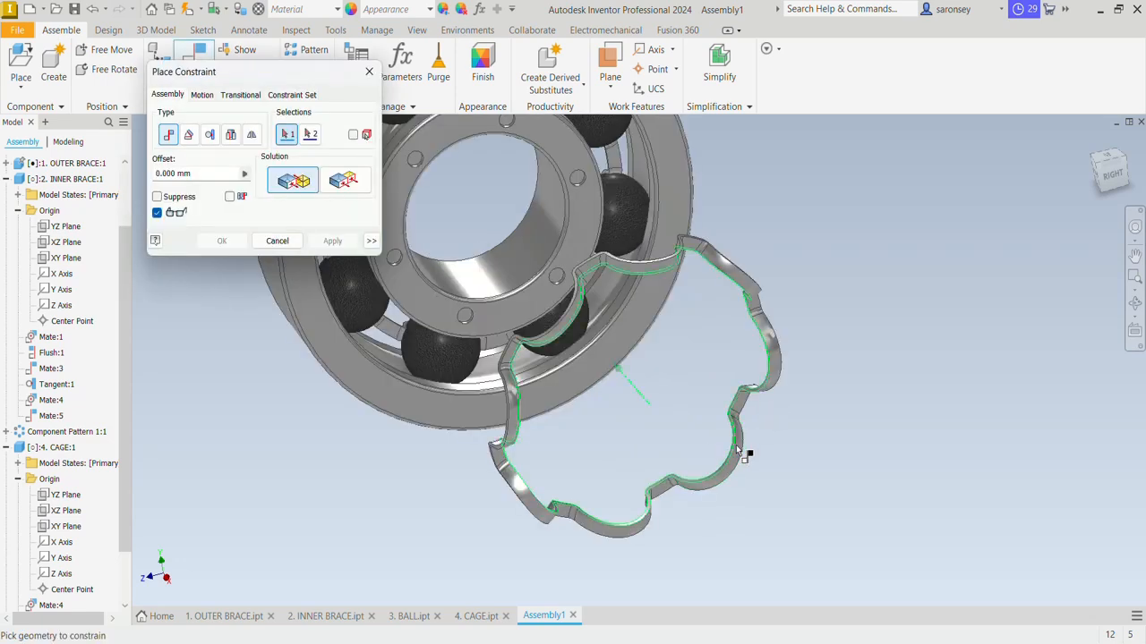
left_click(735, 445)
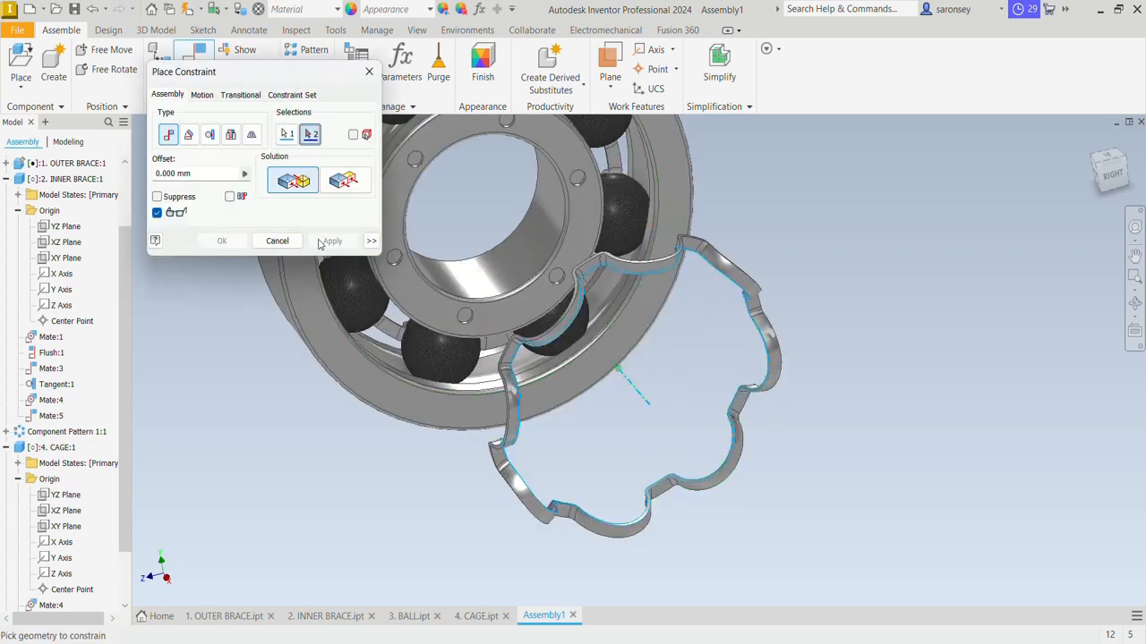
scroll(471, 194, "down", 3)
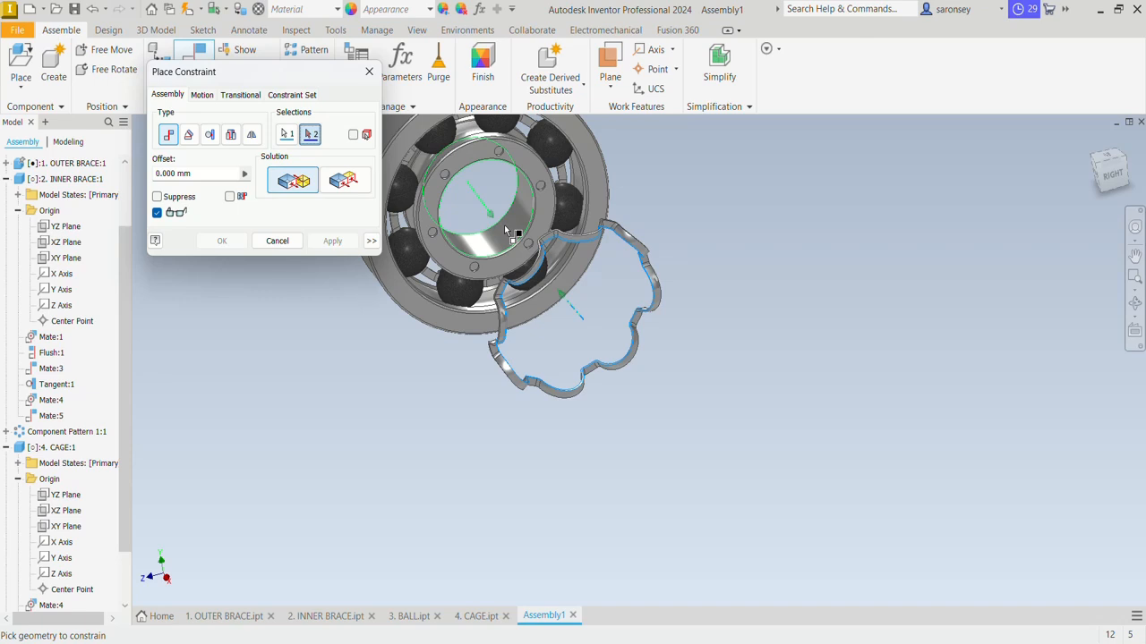
left_click(505, 231)
left_click(330, 243)
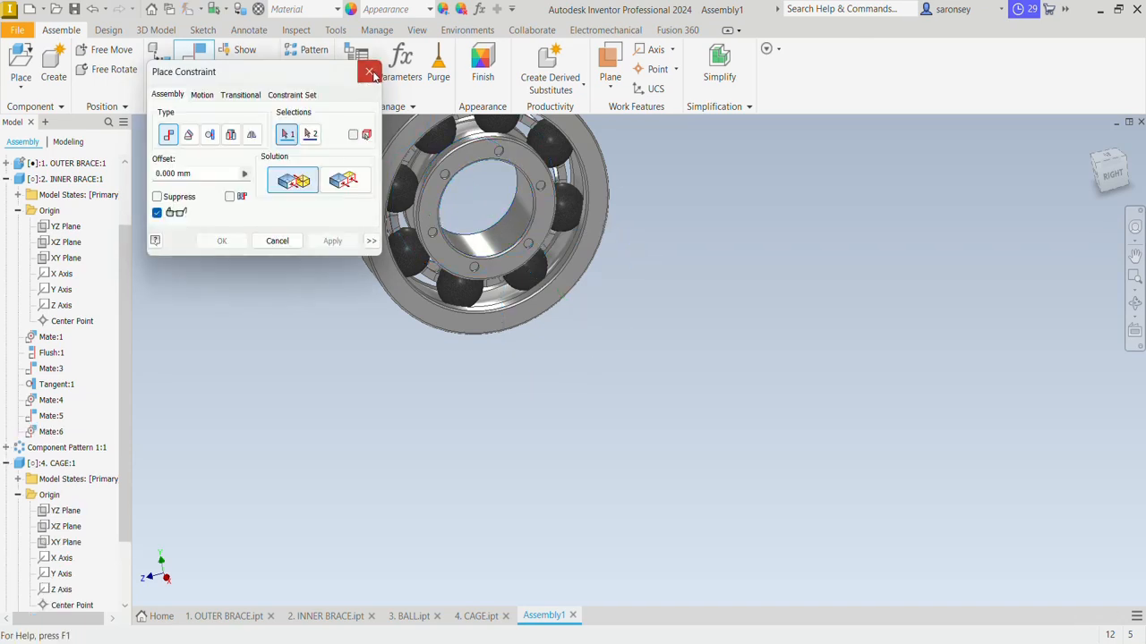
left_click(370, 71)
Slide the second cage along its axis out of the bearing so it sits clear of the outer brace
left_click_drag(403, 229, 462, 262)
middle_click_drag(463, 262, 639, 302, "shift")
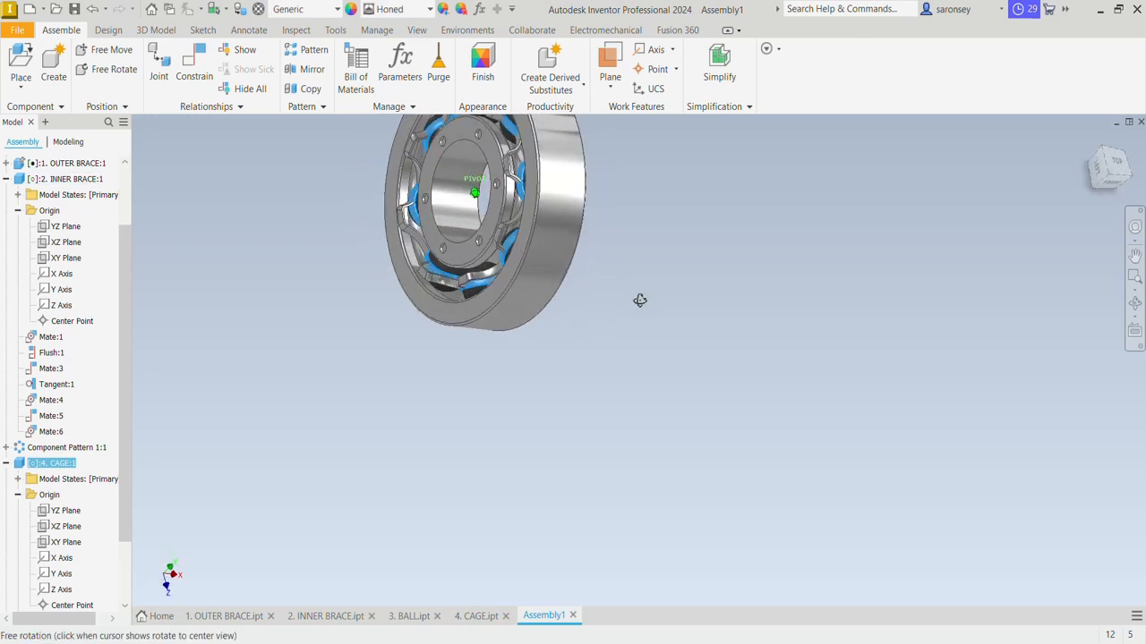
left_click_drag(625, 273, 732, 307)
middle_click_drag(733, 308, 554, 291, "shift")
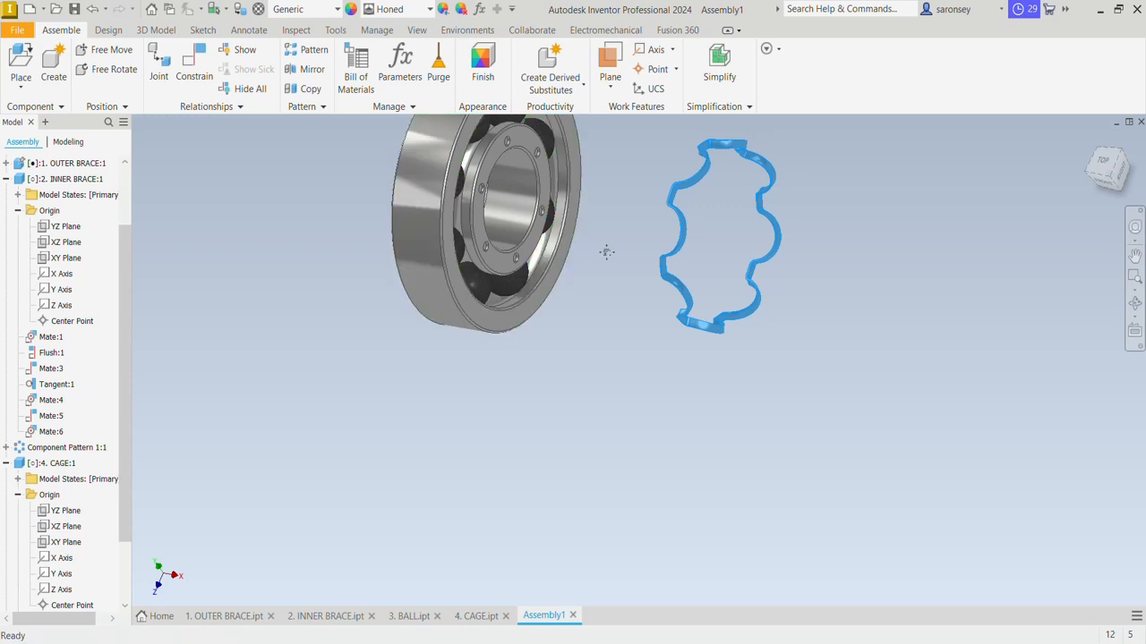
middle_click_drag(606, 251, 583, 375)
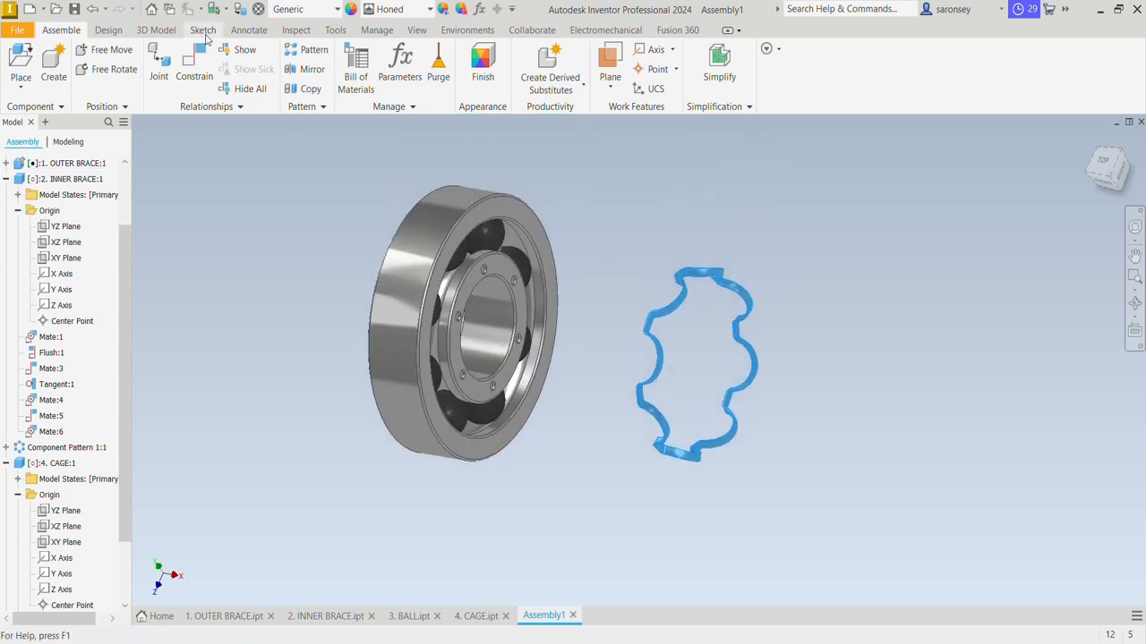
Mate a flat connecting face of the second cage to the matching face of the first cage at a 0 mm offset
left_click(194, 64)
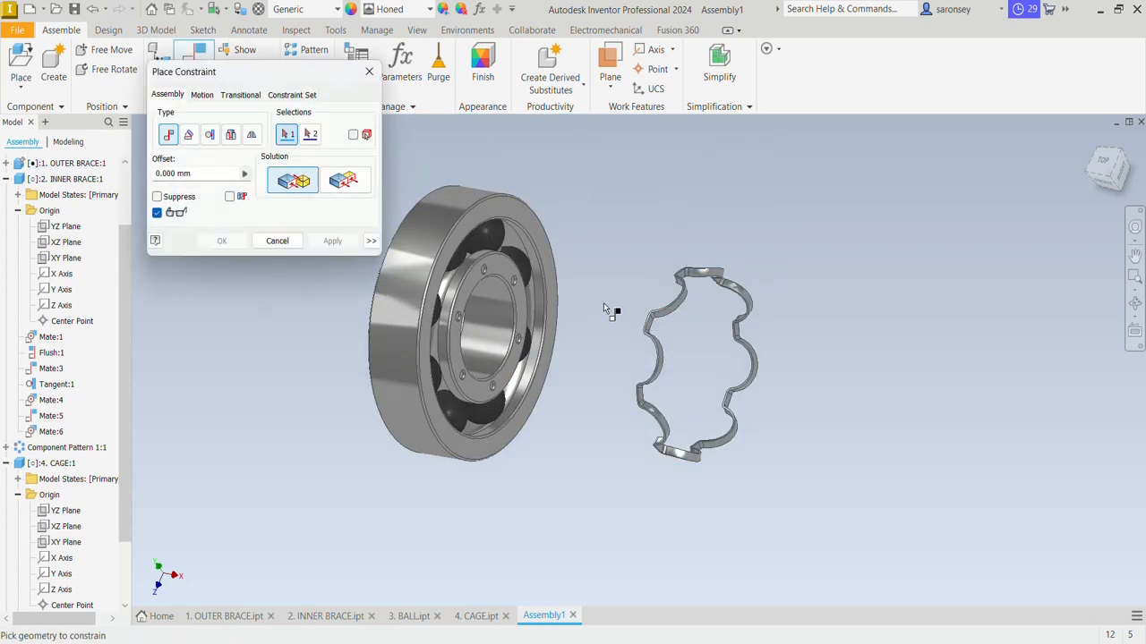
middle_click_drag(603, 302, 552, 313, "shift")
scroll(487, 280, "down", 5)
left_click(442, 298)
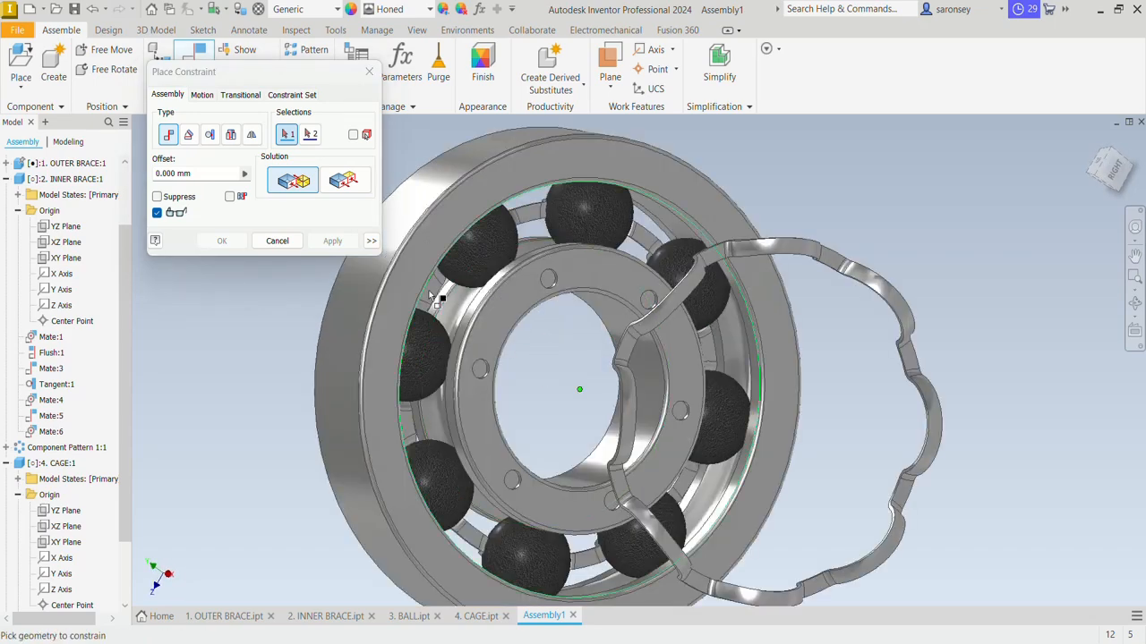
scroll(443, 299, "down", 5)
scroll(448, 287, "up", 6)
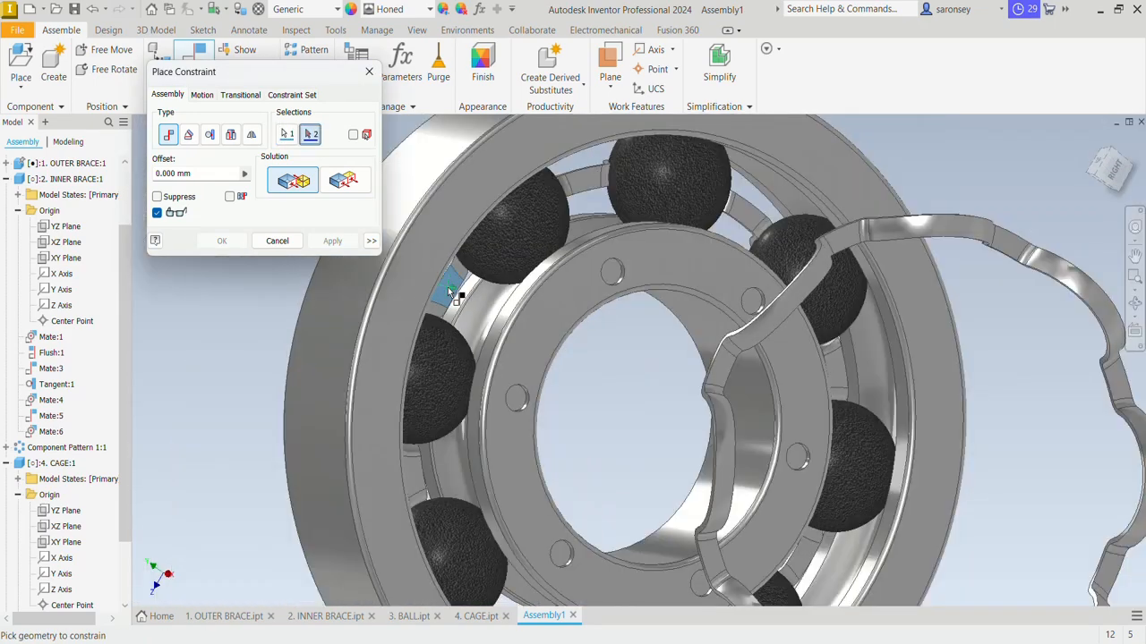
middle_click_drag(562, 340, 752, 376, "shift")
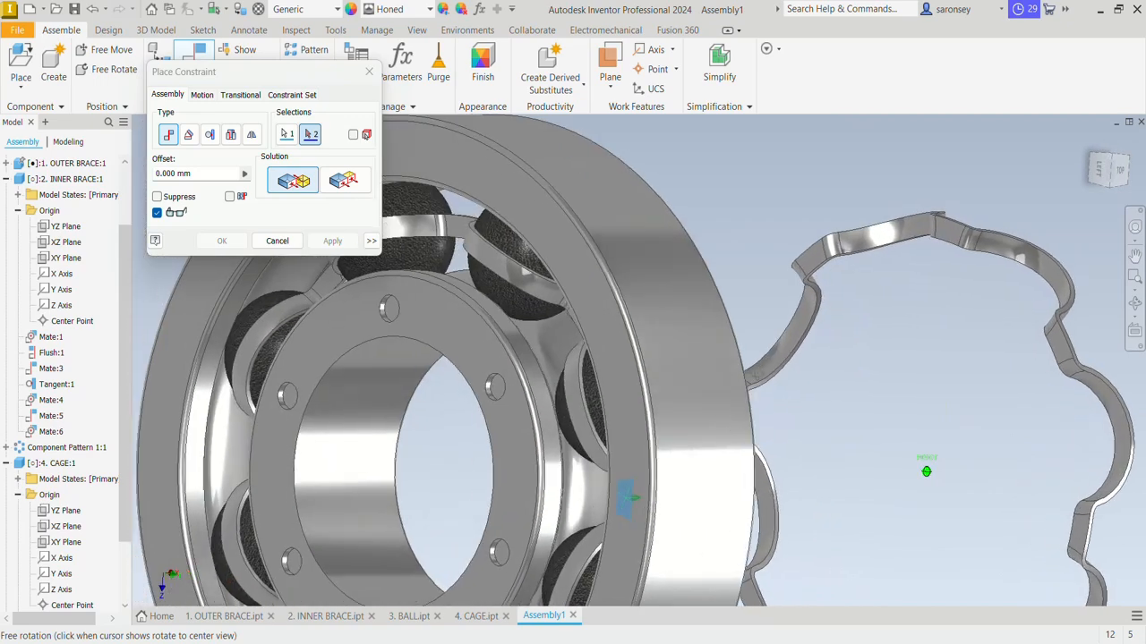
scroll(1083, 546, "down", 5)
left_click(1091, 512)
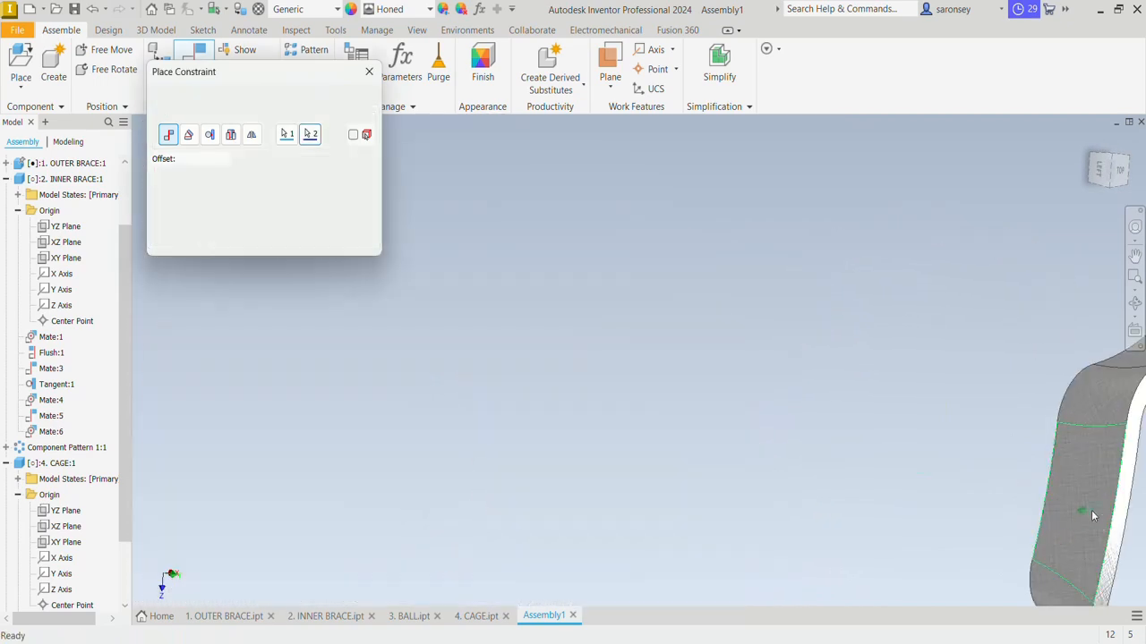
scroll(958, 492, "up", 6)
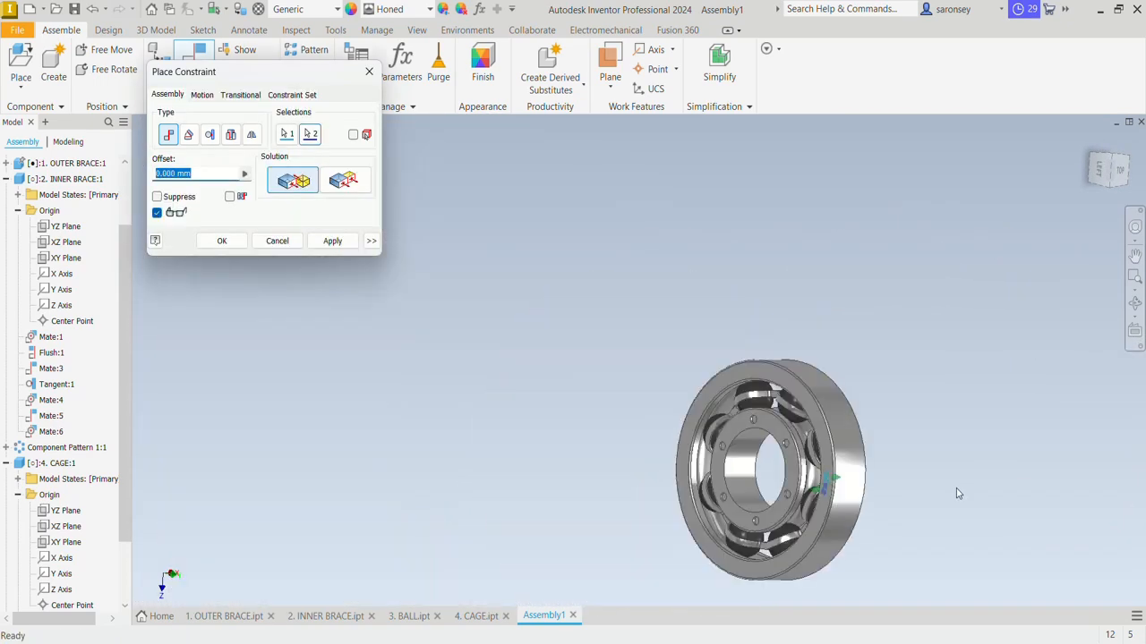
middle_click_drag(958, 494, 849, 337, "shift")
scroll(842, 296, "down", 4)
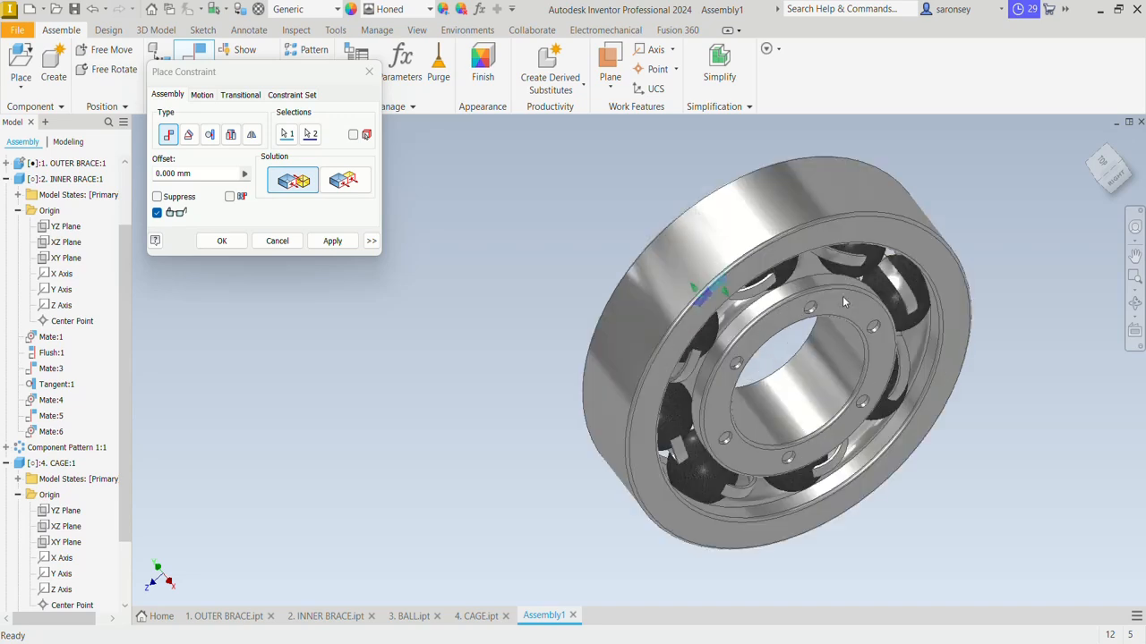
left_click(325, 242)
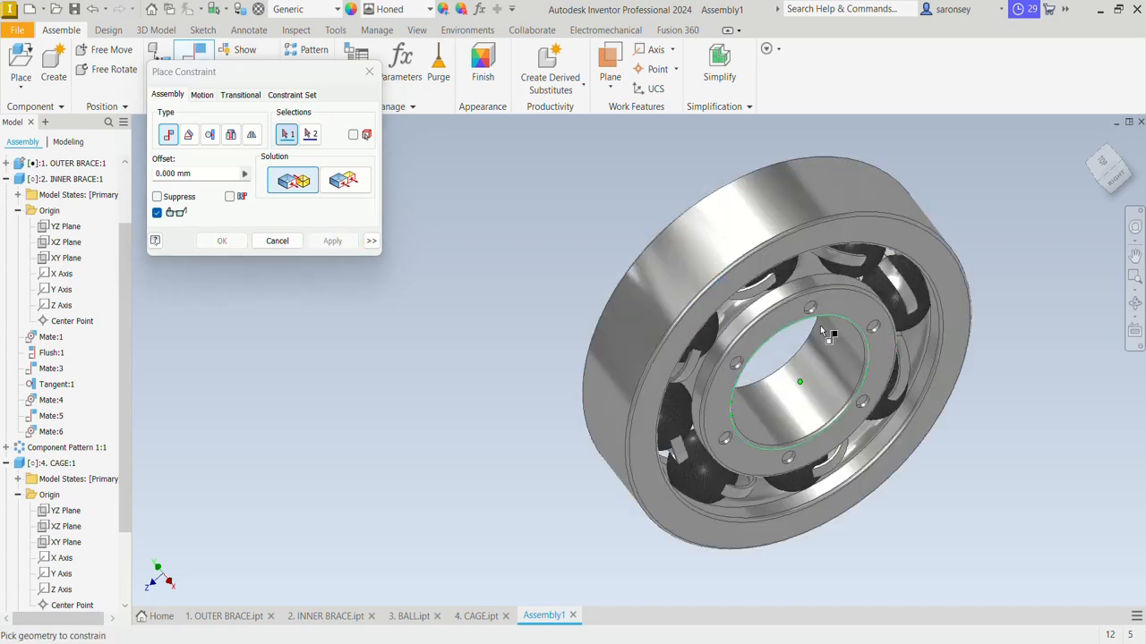
left_click(365, 72)
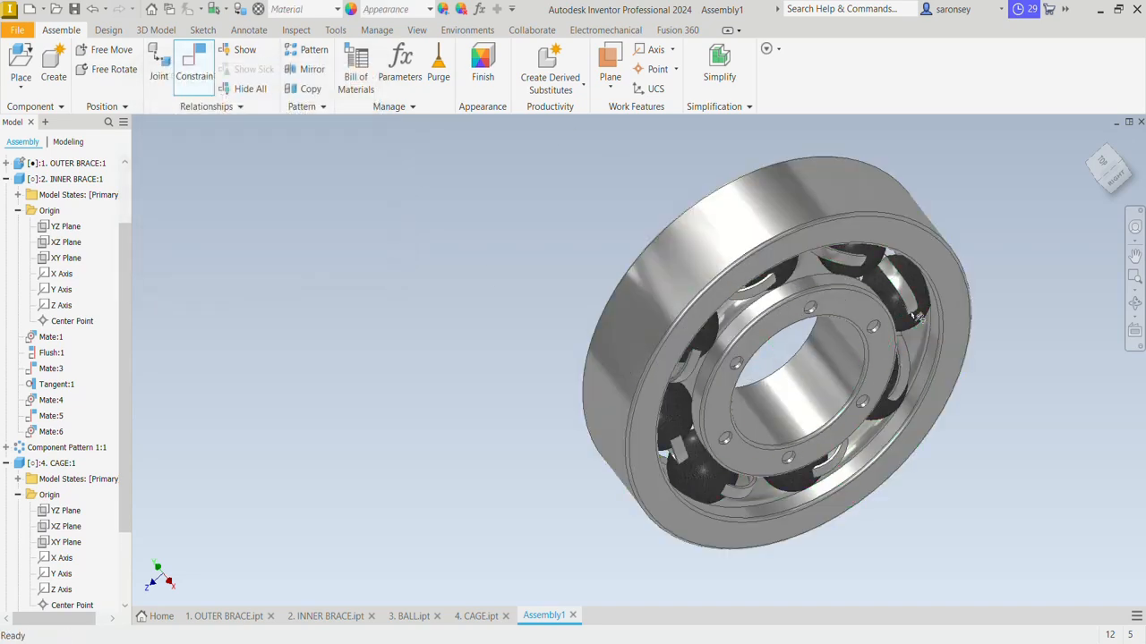
Rotate the second cage about the bearing axis to check its remaining freedom of movement
middle_click_drag(895, 313, 681, 287, "shift")
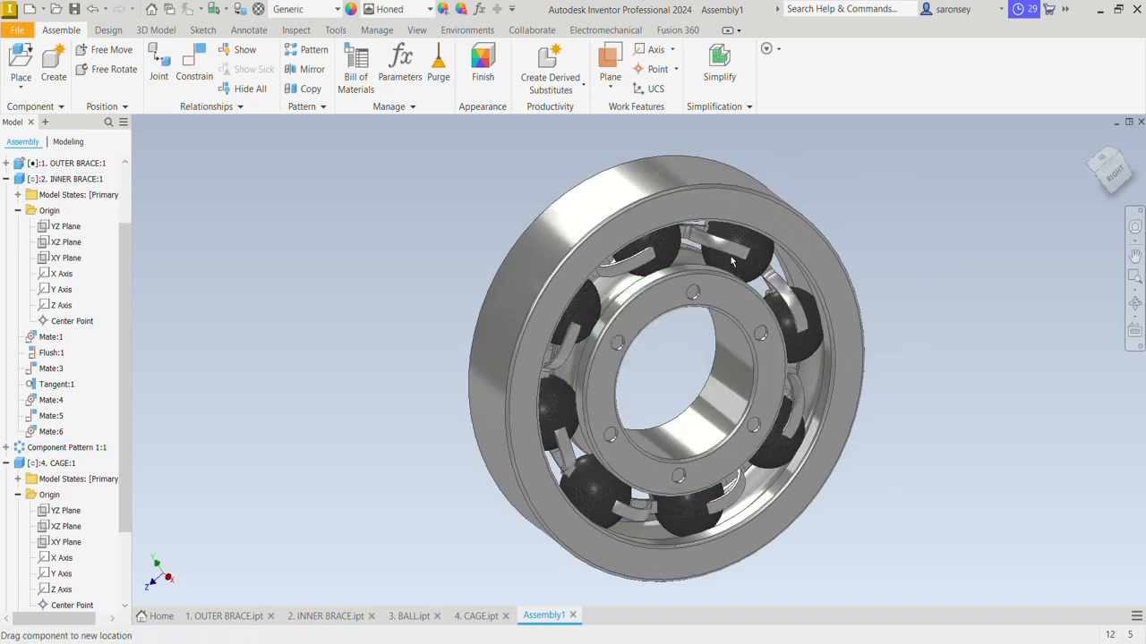
left_click(696, 253)
left_click(963, 223)
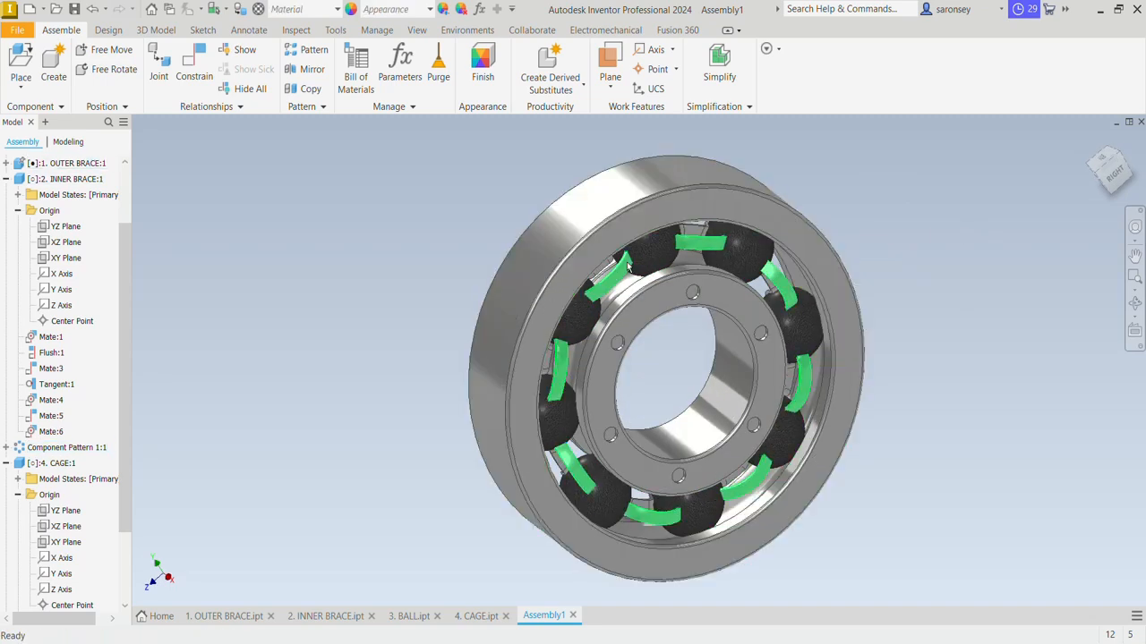
Collapse the whole model tree and expand the origin geometry of 4. CAGE:2 and 2. INNER BRACE:1
right_click(98, 376)
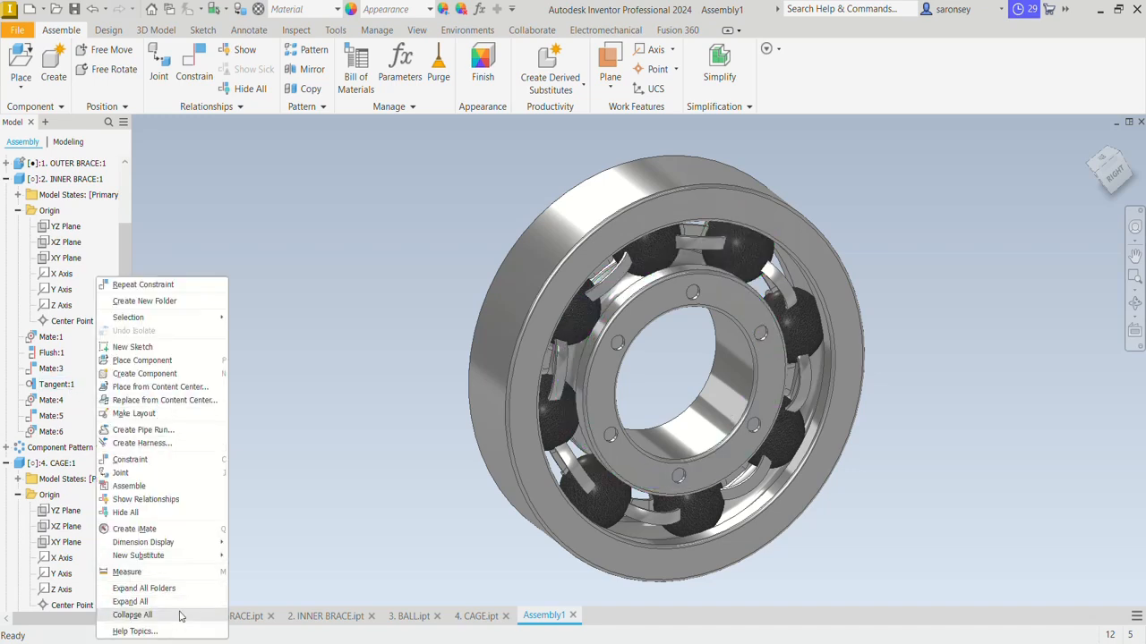
left_click(134, 615)
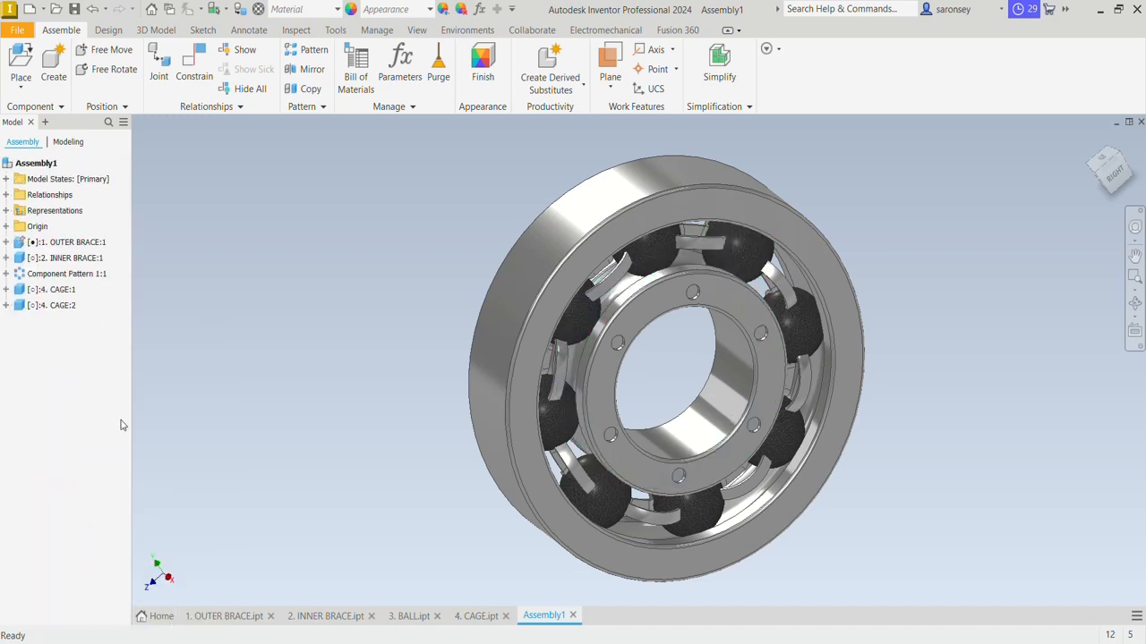
left_click(7, 305)
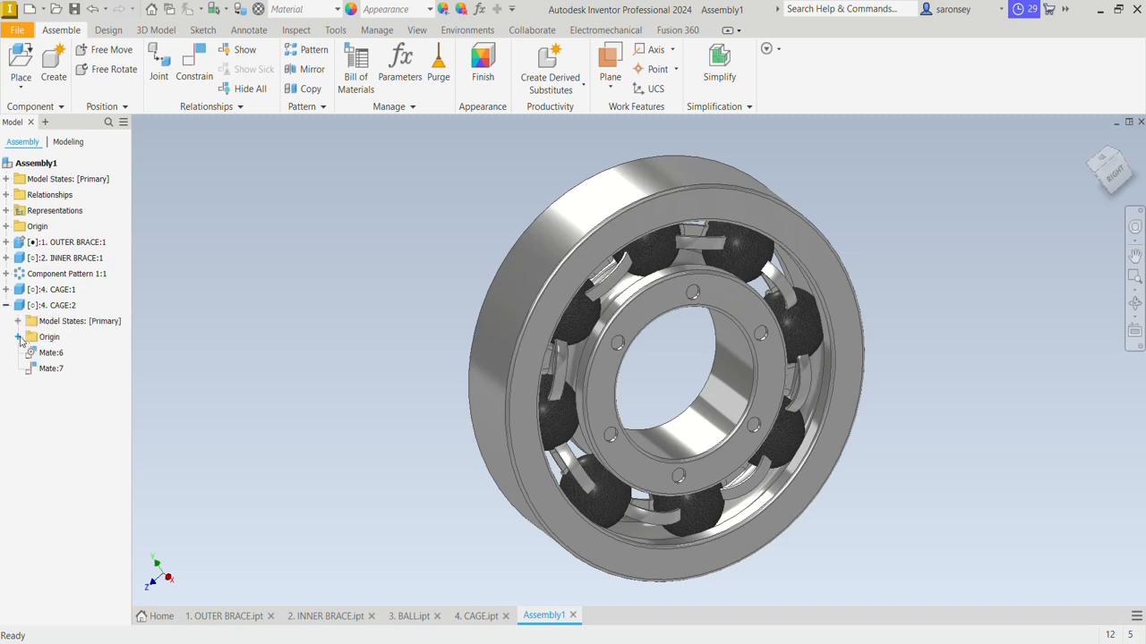
left_click(18, 337)
left_click(6, 258)
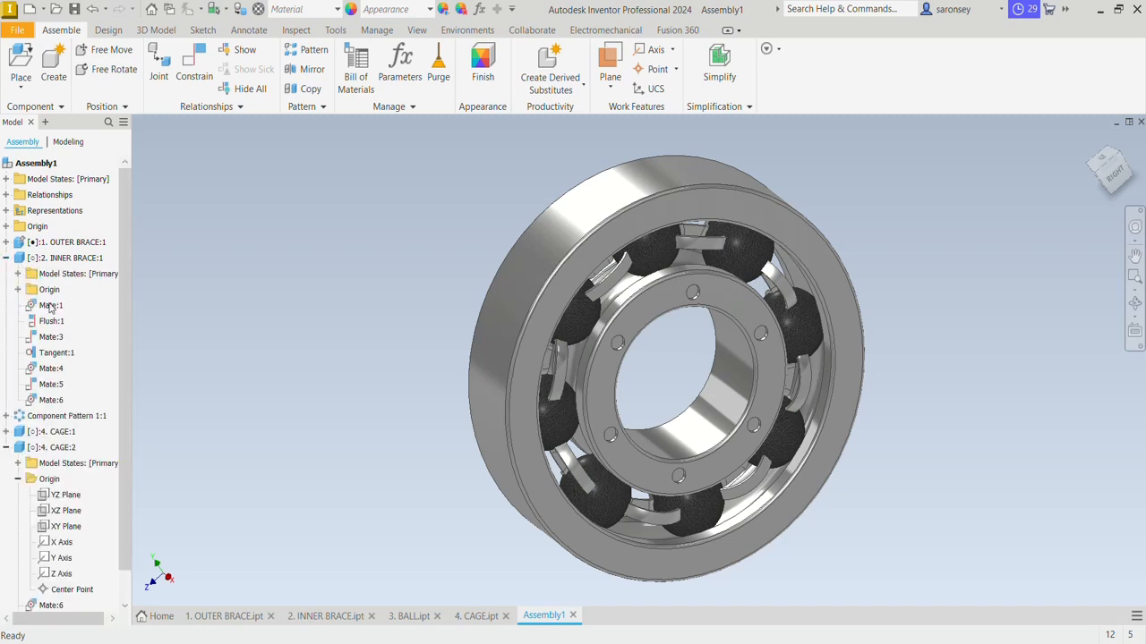
left_click(18, 290)
Mate the XZ plane of the inner brace to the XZ plane of the second cage at a 0 mm offset
left_click(195, 60)
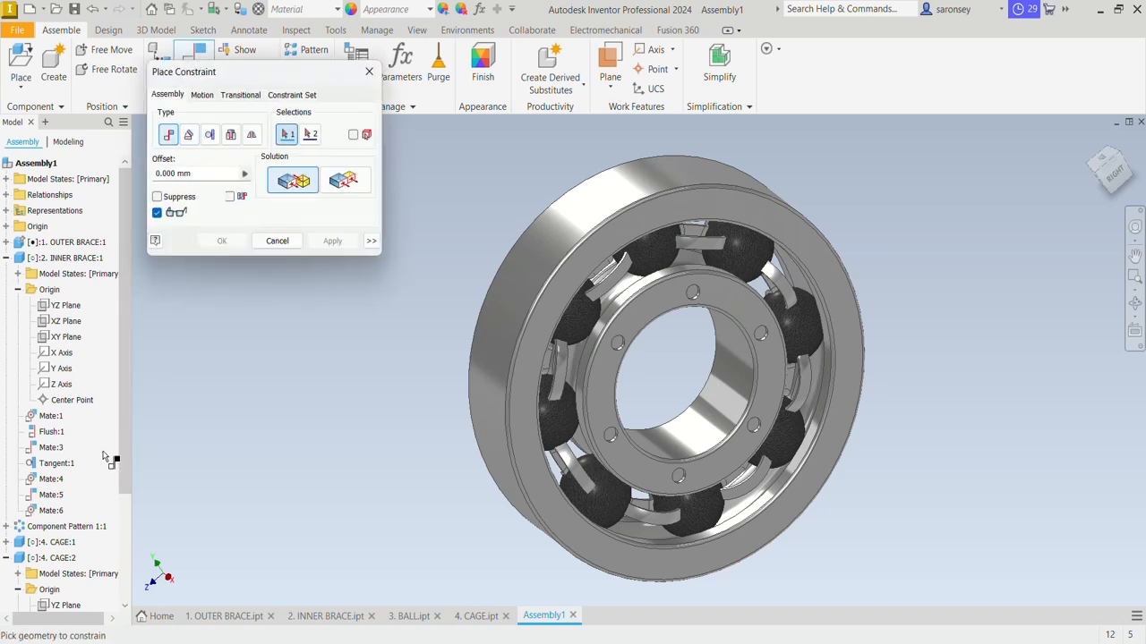
left_click(71, 326)
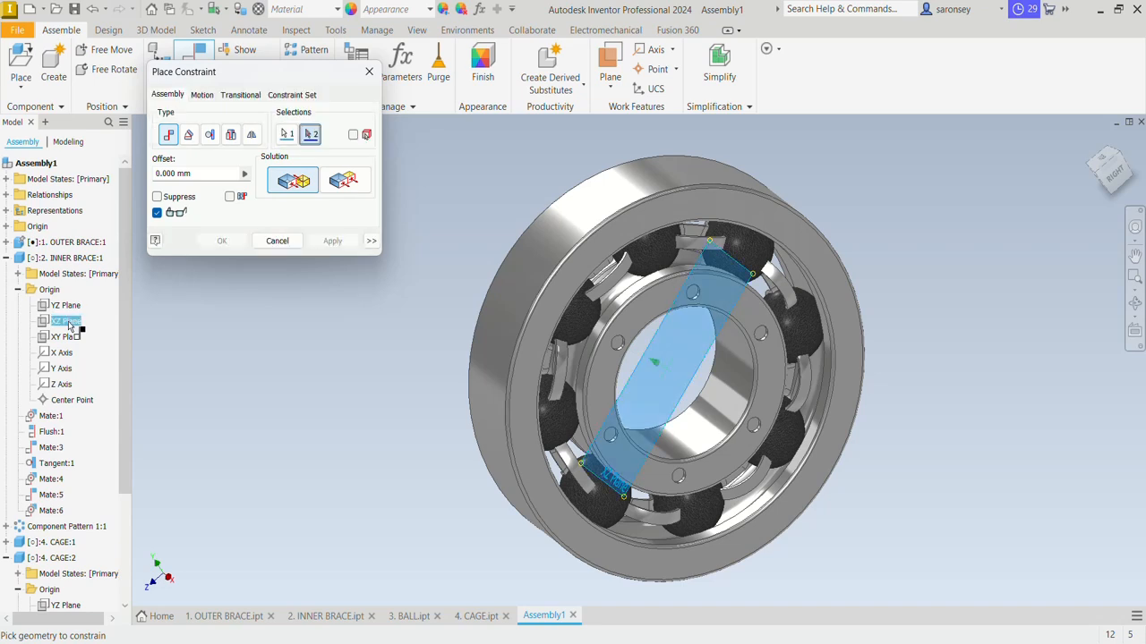
left_click_drag(121, 326, 124, 429)
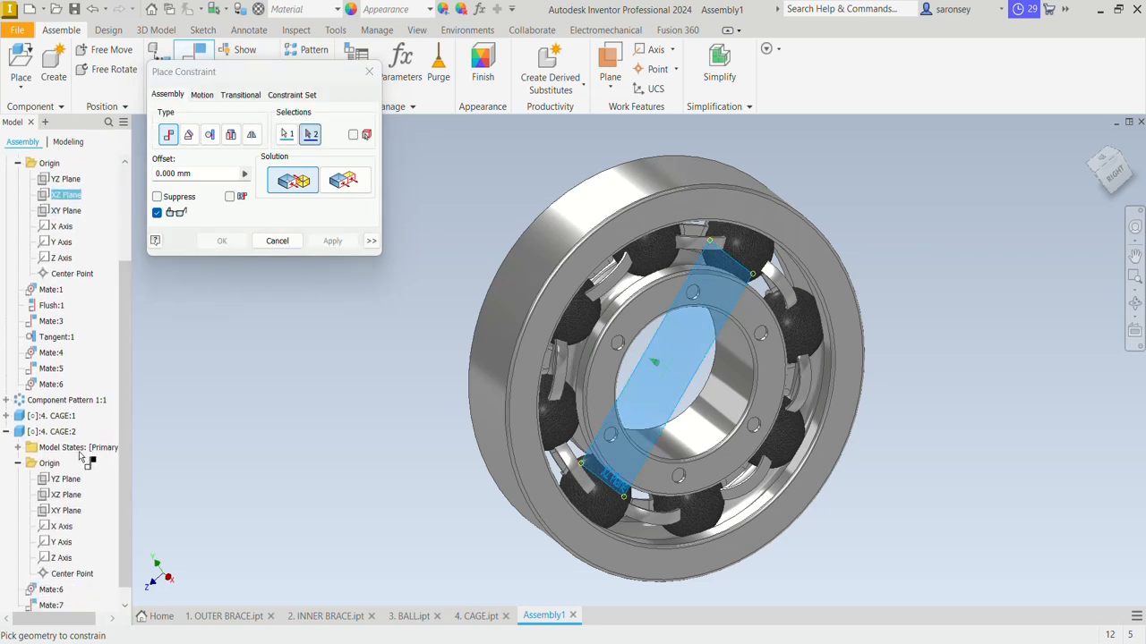
left_click(69, 501)
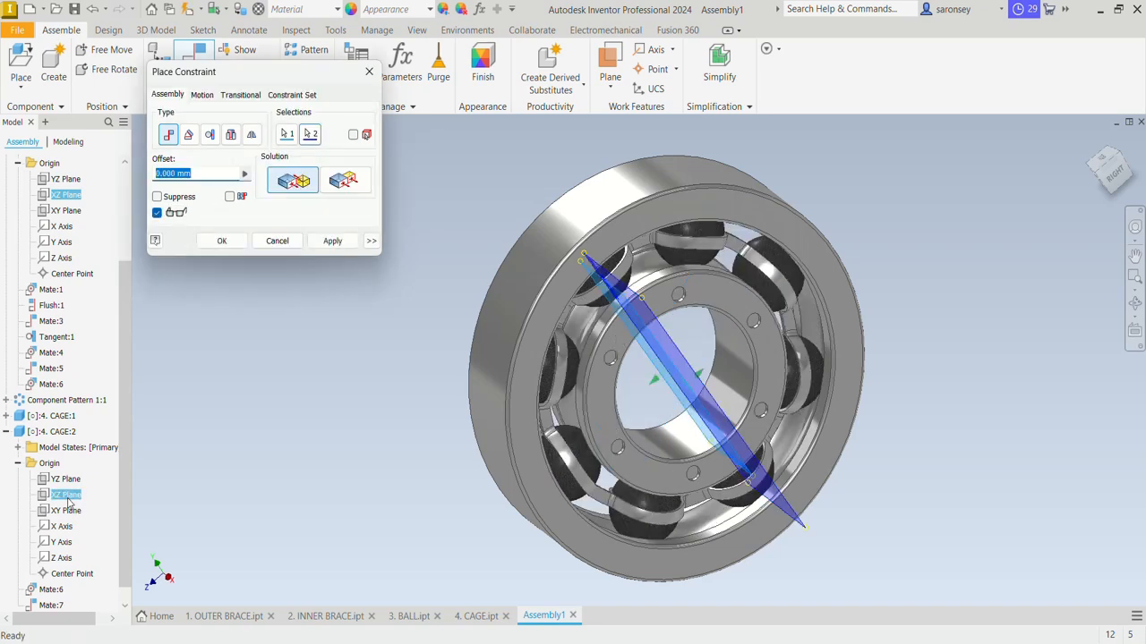
left_click(332, 241)
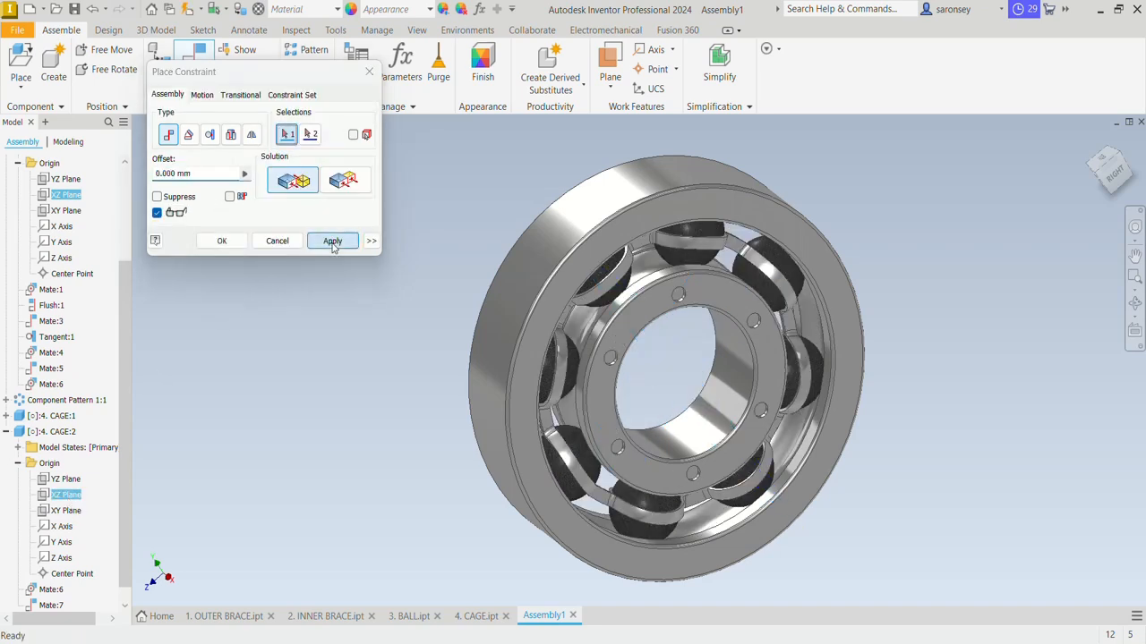
left_click(371, 75)
Rotate the inner brace and the cage from both sides of the bearing to check that the parts turn together
left_click_drag(744, 298, 869, 327)
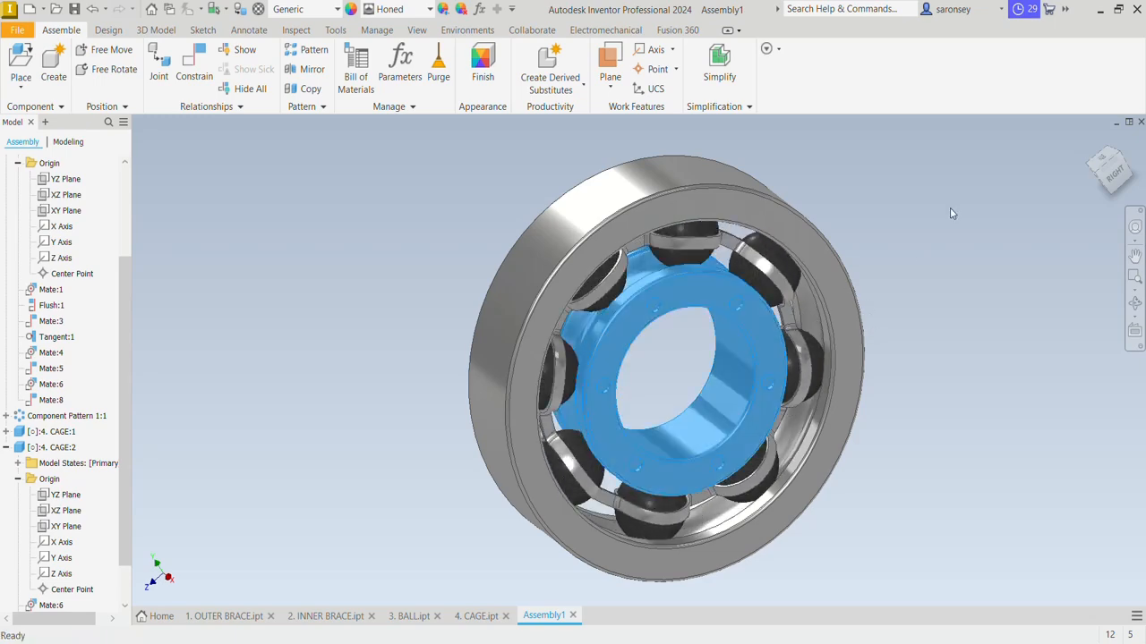
left_click(954, 213)
mouse_move(621, 344)
middle_mouse_down("shift")
mouse_move(714, 332)
mouse_move(928, 364)
middle_mouse_up("shift")
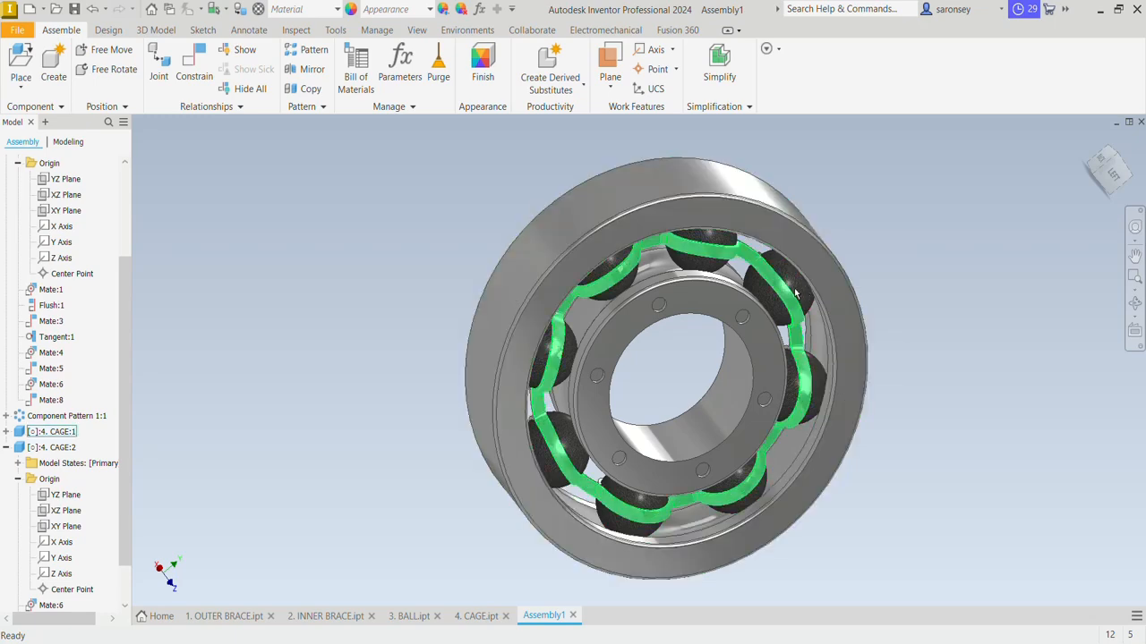
left_click_drag(798, 304, 895, 322)
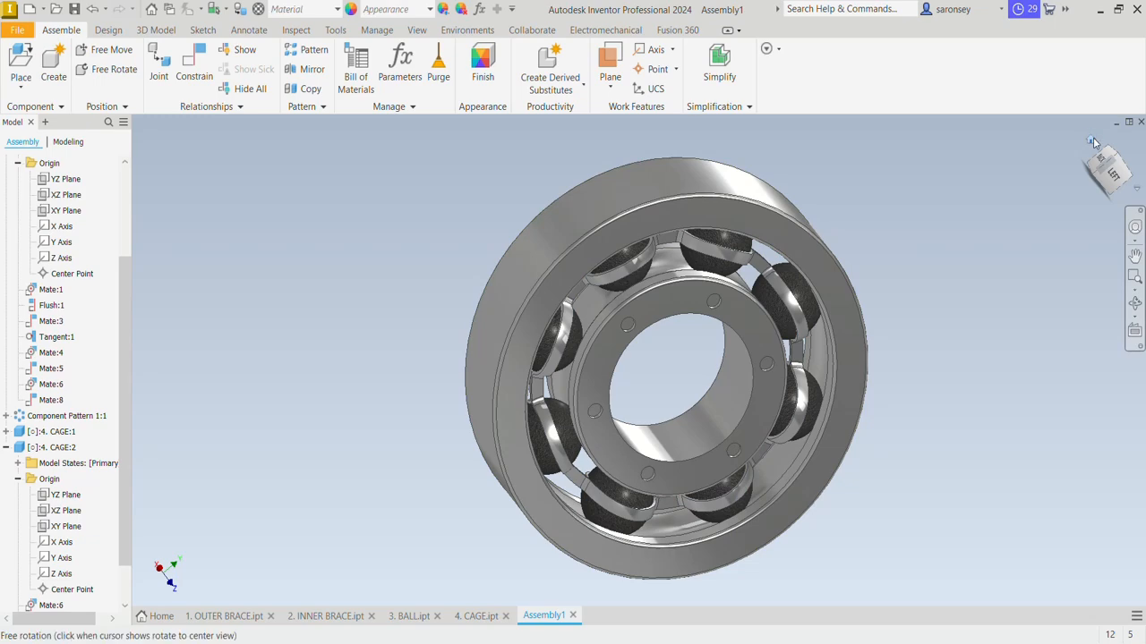
left_click(1092, 142)
middle_click_drag(716, 520, 750, 440, "shift")
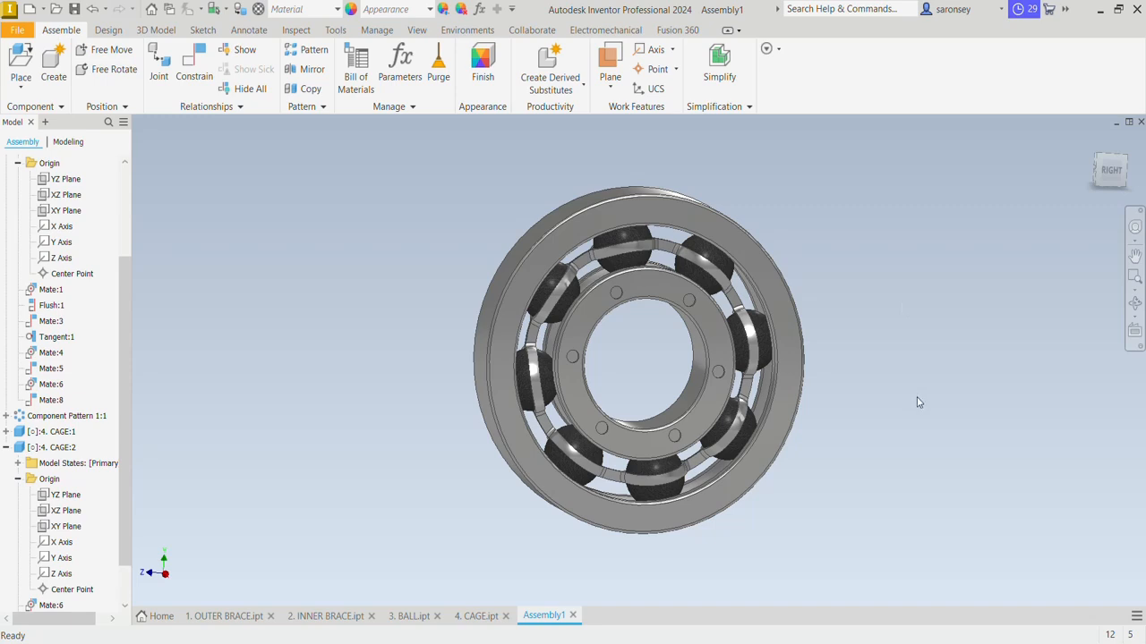
Collapse the model tree and expand the assembly's origin geometry and that of 2. INNER BRACE:1
right_click(94, 331)
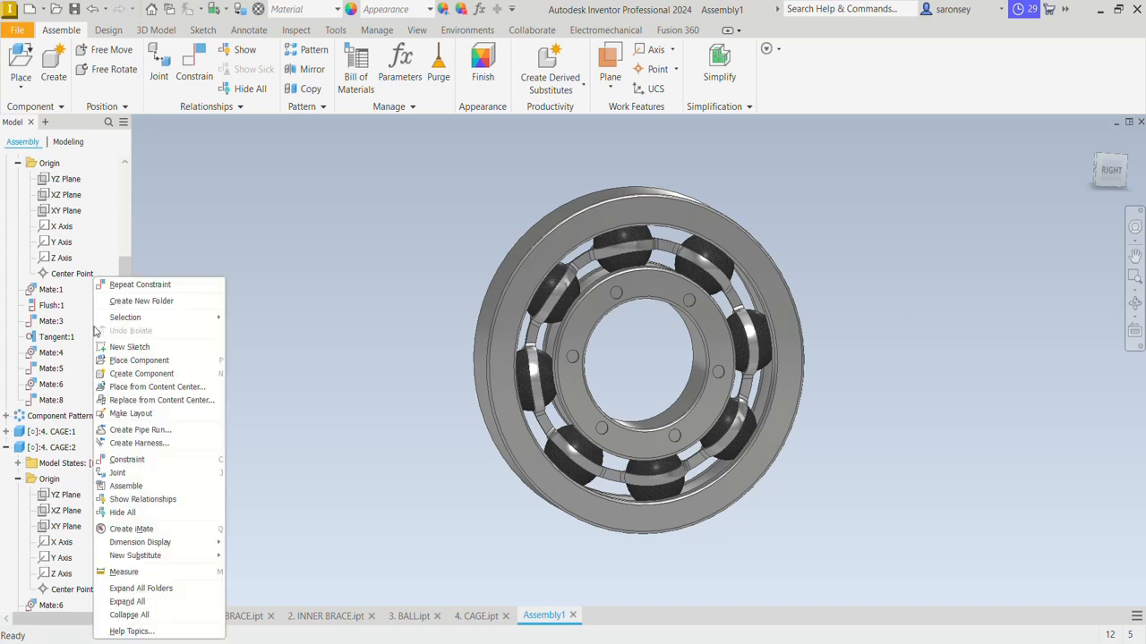
left_click(167, 618)
mouse_move(847, 490)
middle_mouse_down("shift")
mouse_move(867, 418)
mouse_move(838, 430)
mouse_move(862, 449)
middle_mouse_up("shift")
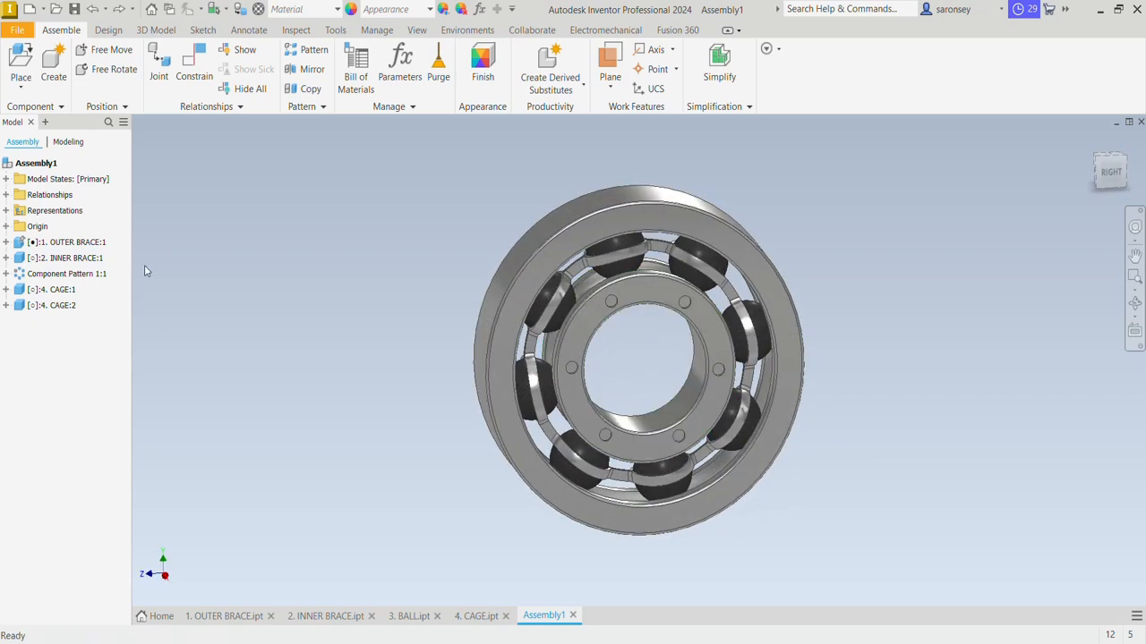
left_click(7, 226)
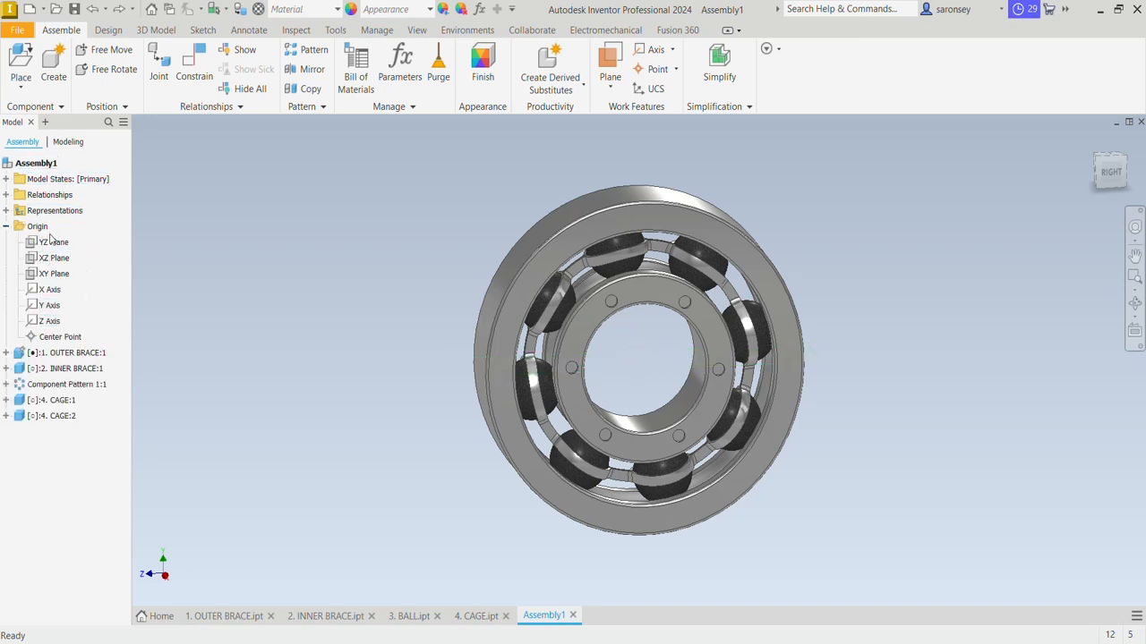
left_click(6, 368)
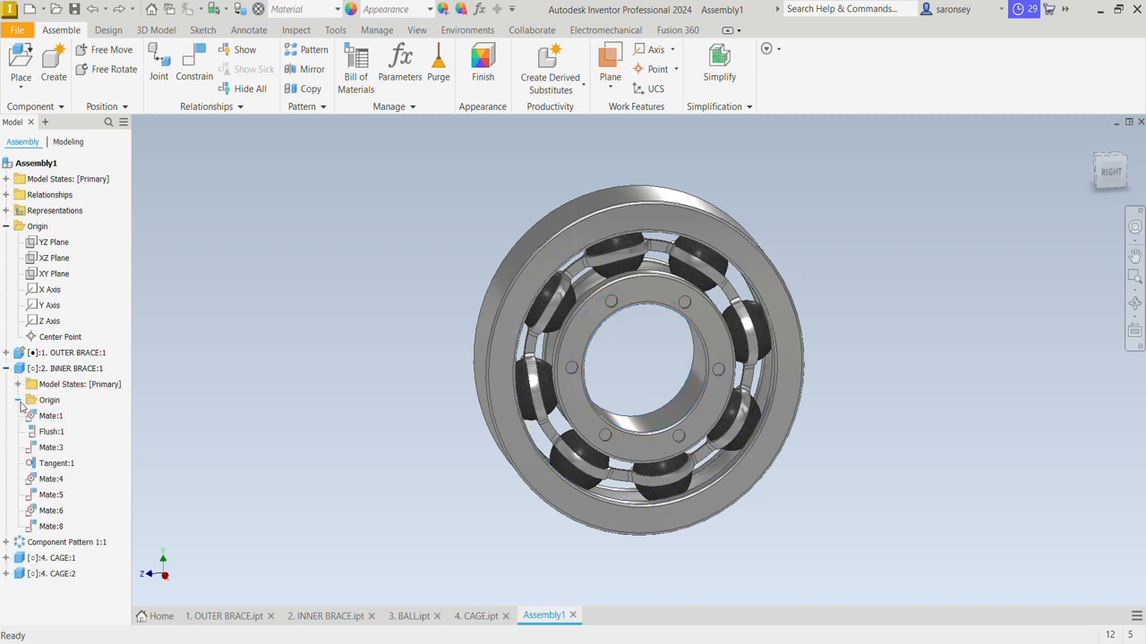
left_click(18, 401)
Add a directed angle constraint of 0 deg between the inner brace's XZ plane and the assembly's XZ plane
left_click(194, 65)
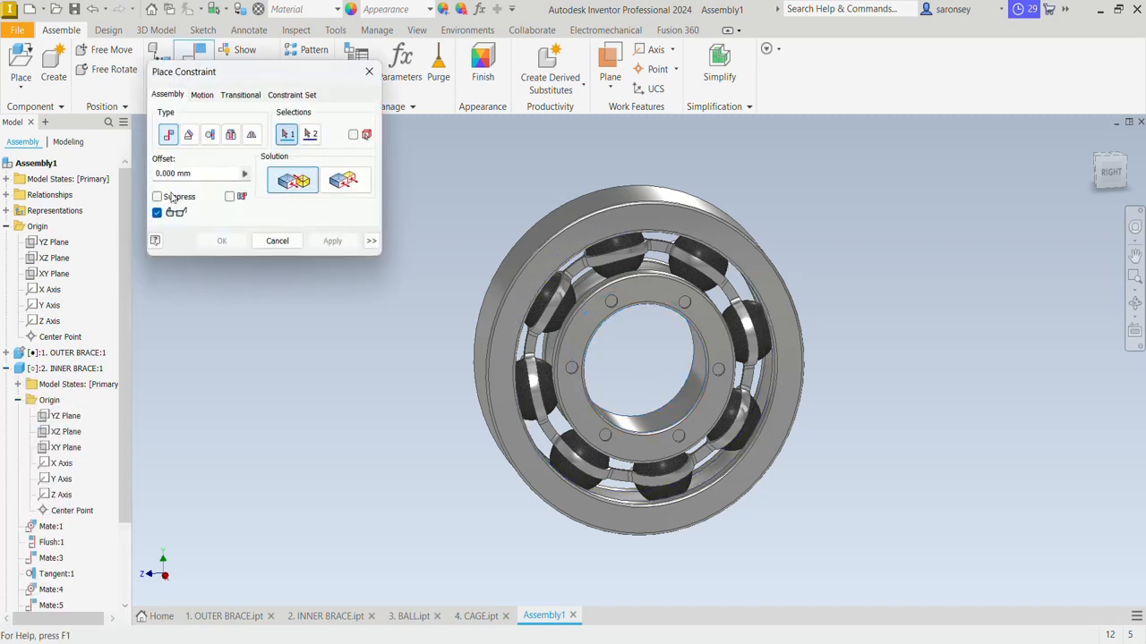
left_click(77, 437)
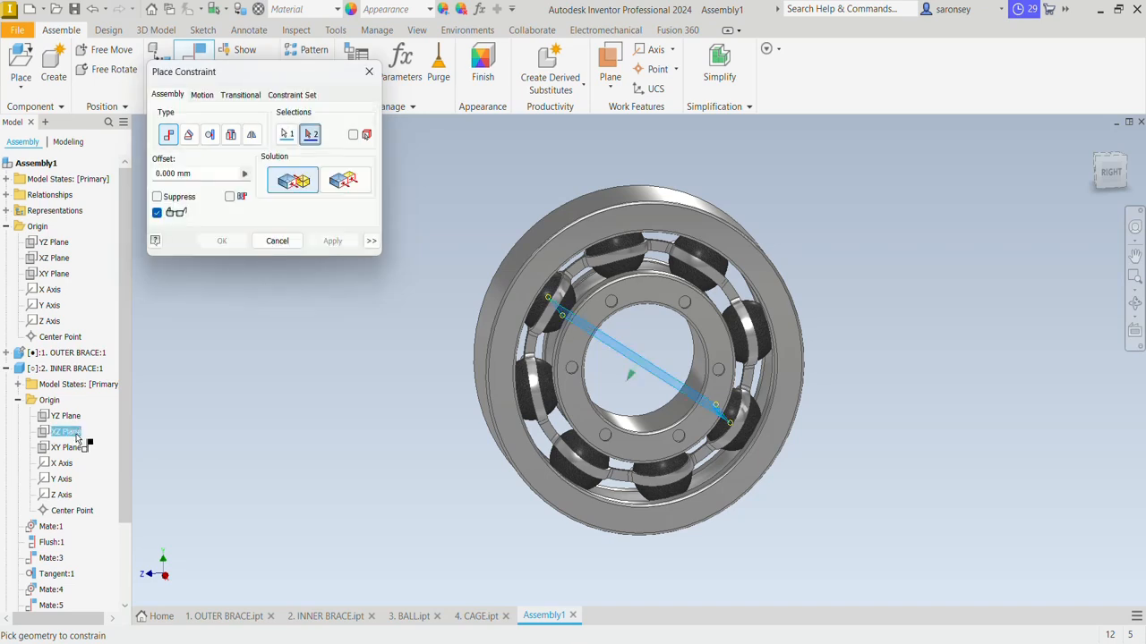
left_click(62, 263)
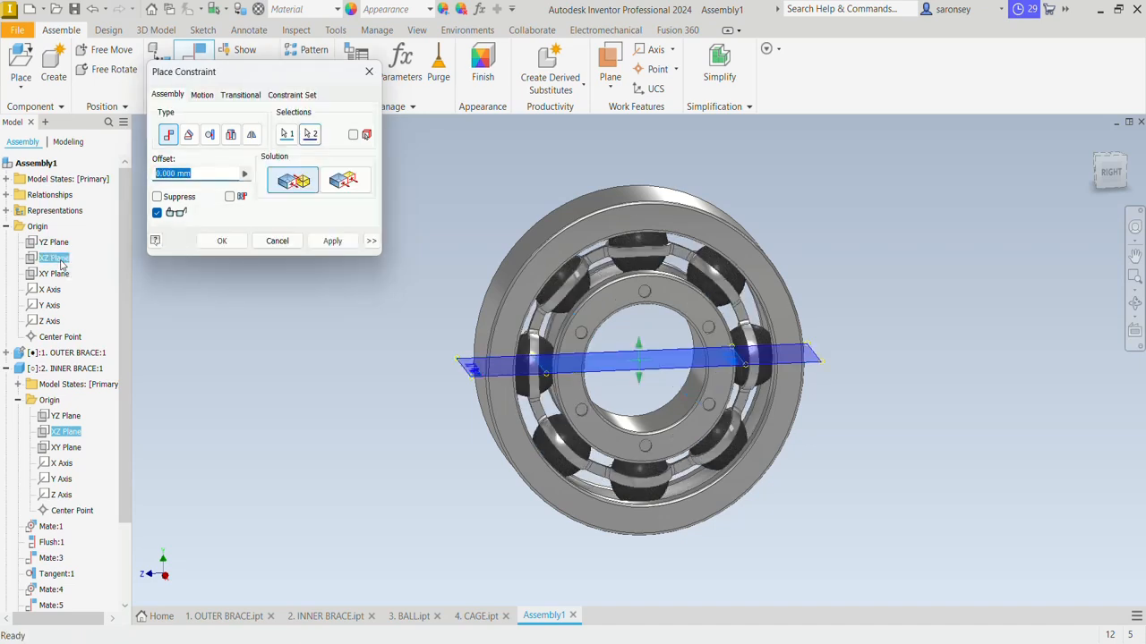
left_click(190, 134)
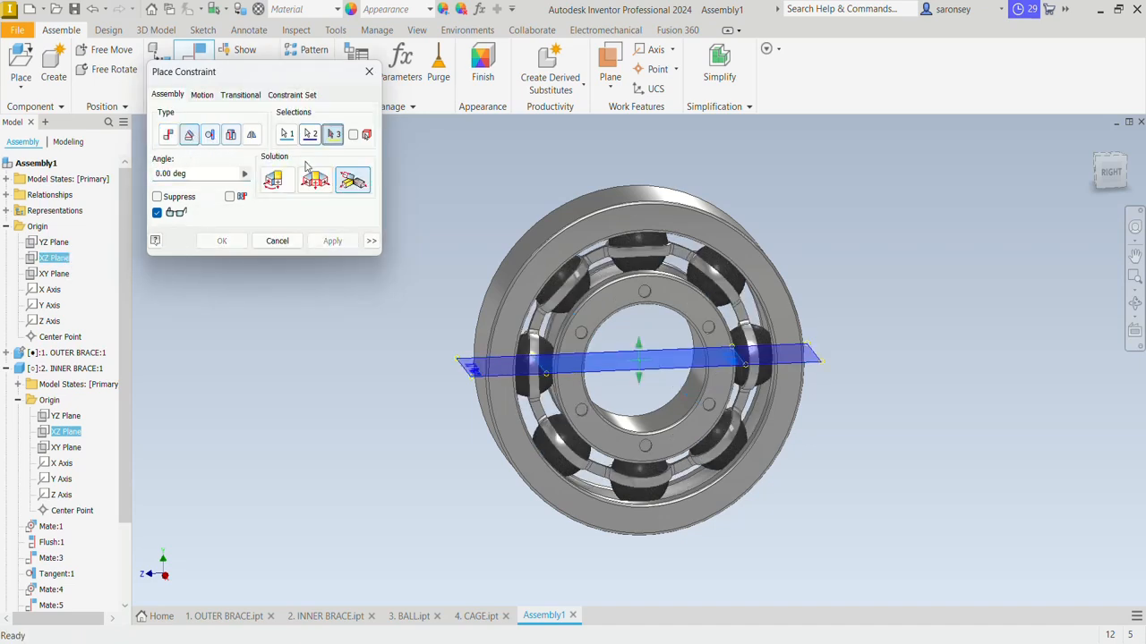
left_click(283, 184)
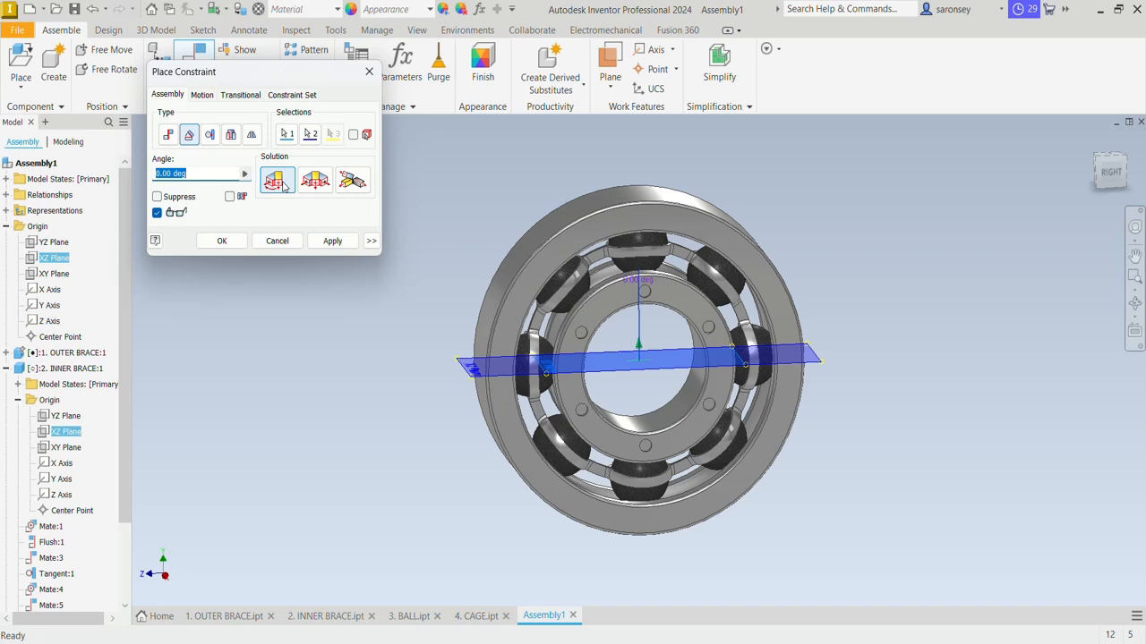
left_click(332, 241)
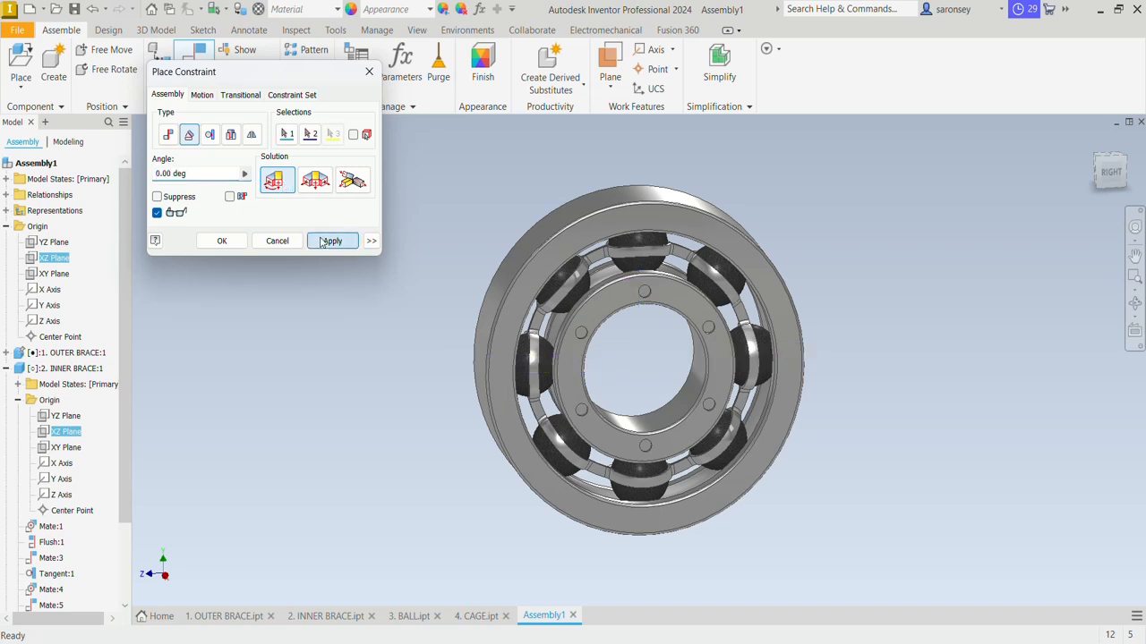
left_click(369, 71)
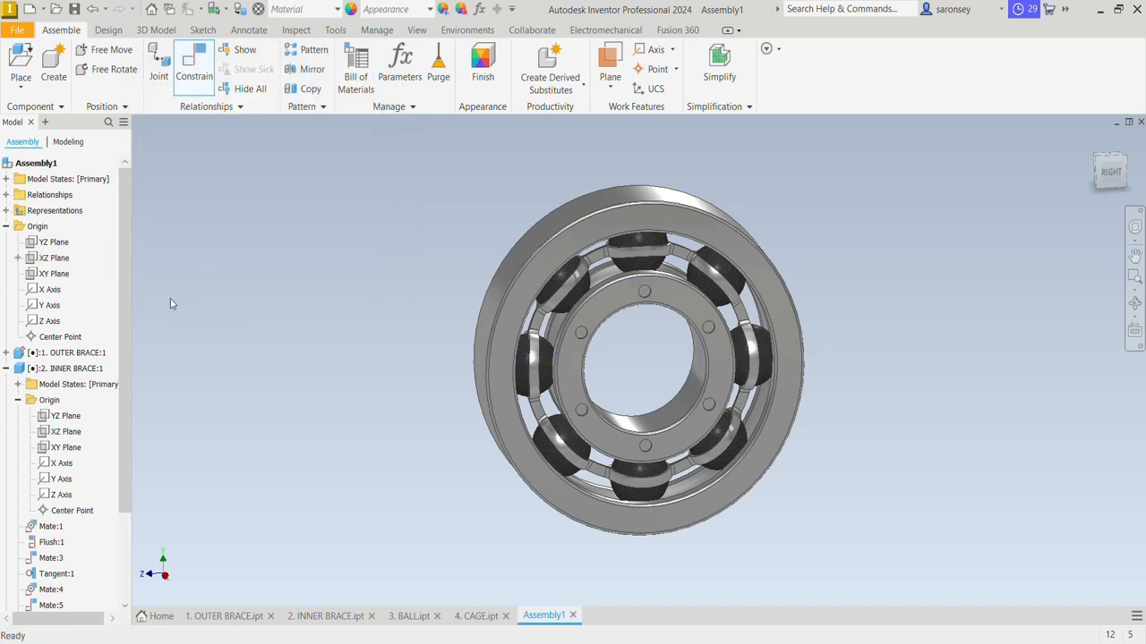
Start driving the inner brace's angle constraint from 0 to 3600 deg and expand the additional drive options
scroll(81, 382, "down", 2)
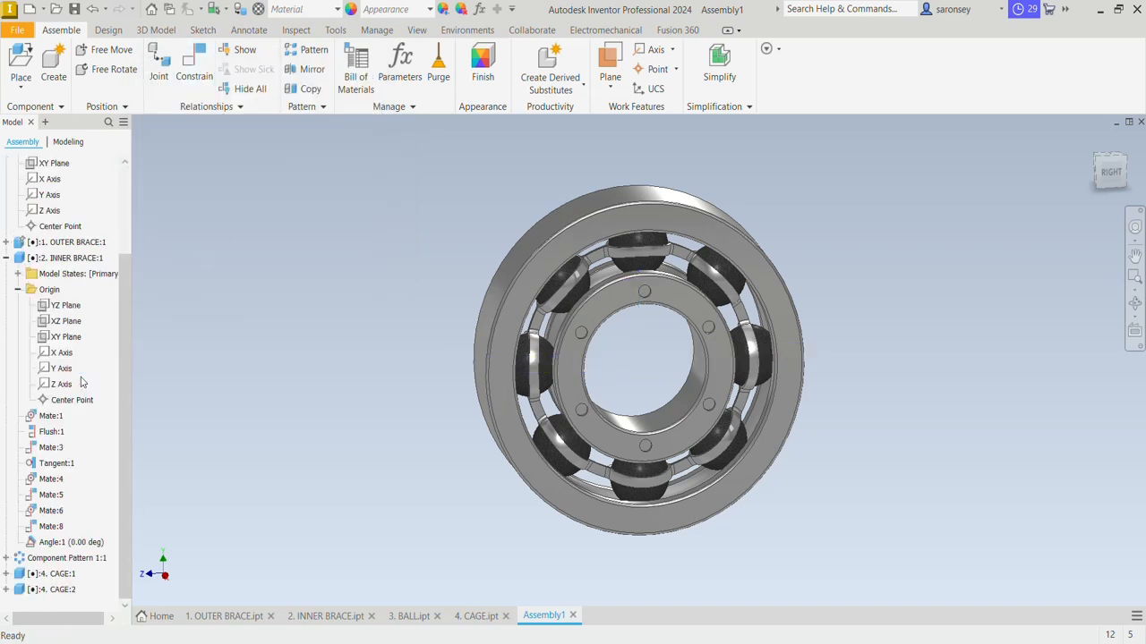
right_click(87, 544)
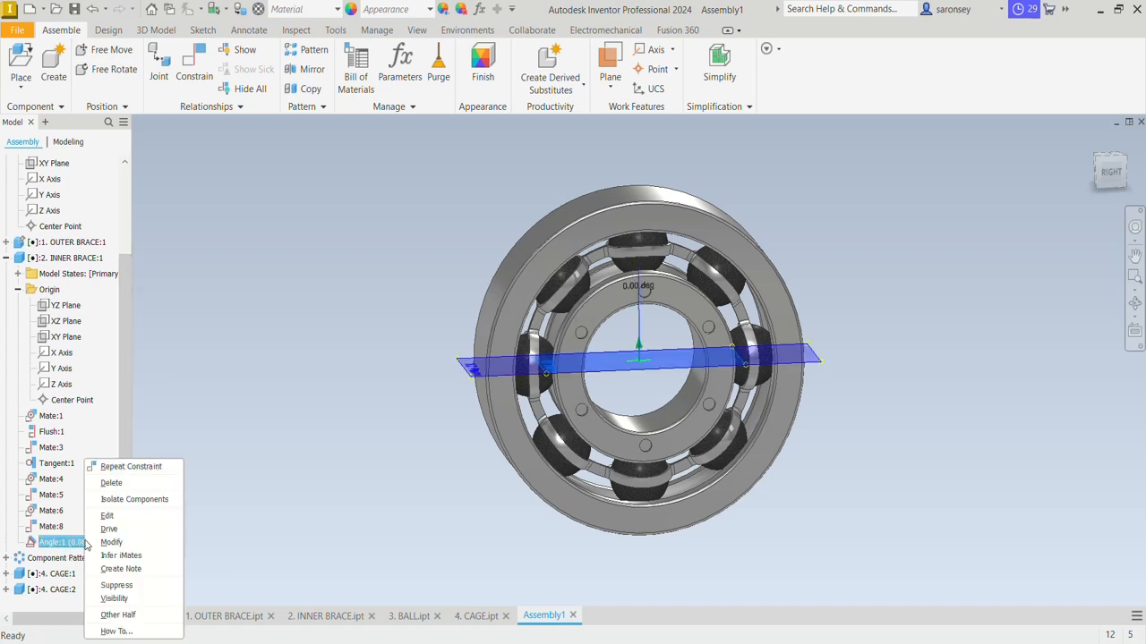
left_click(112, 525)
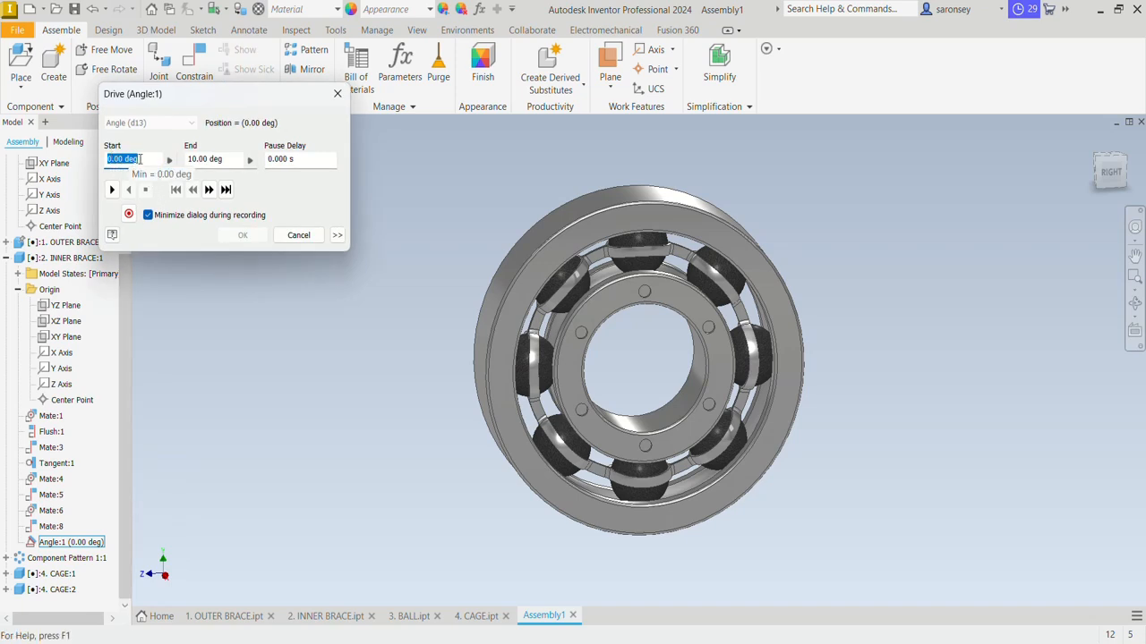
key("Tab")
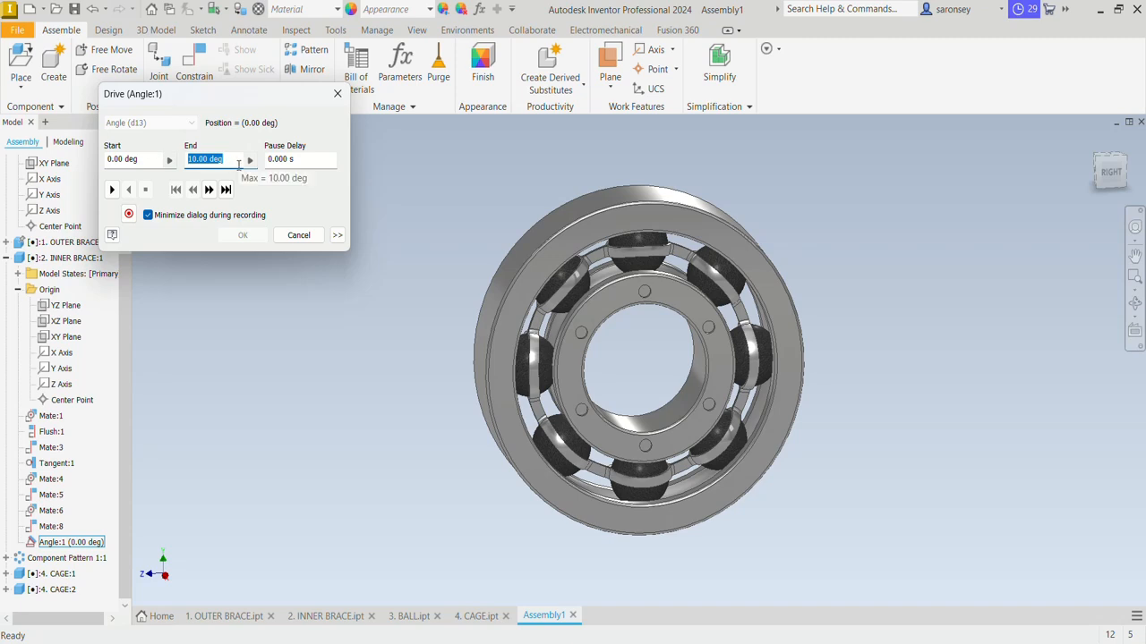
type("3600")
left_click(342, 237)
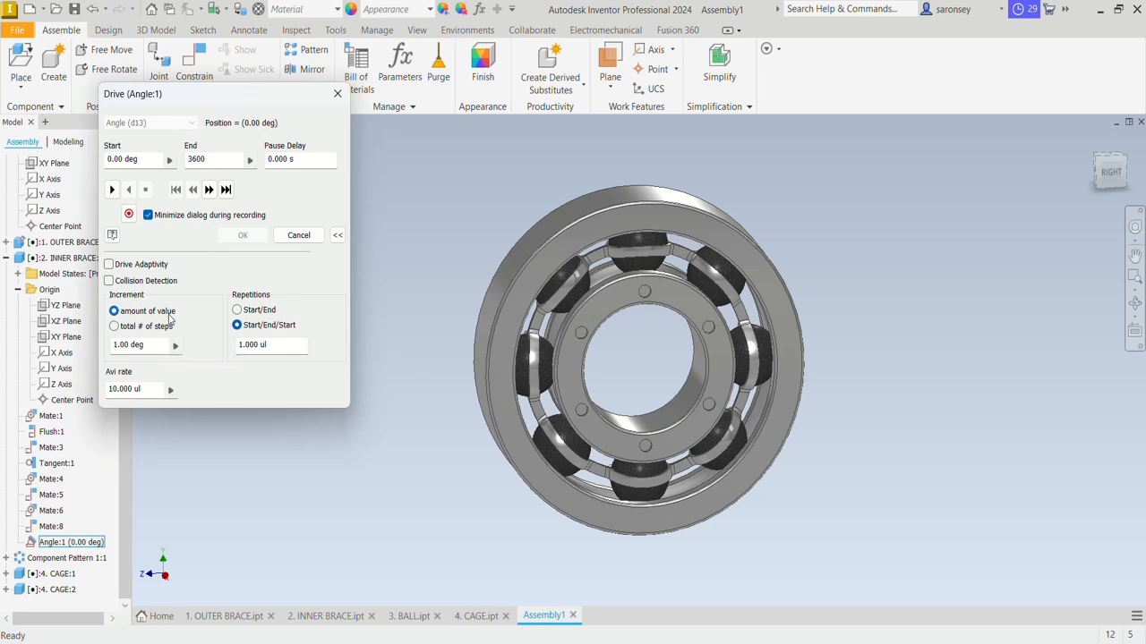
Set the drive increment to 2 deg and play the bearing's rotation forward
left_click(116, 345)
key("Delete")
type("2")
left_click(112, 190)
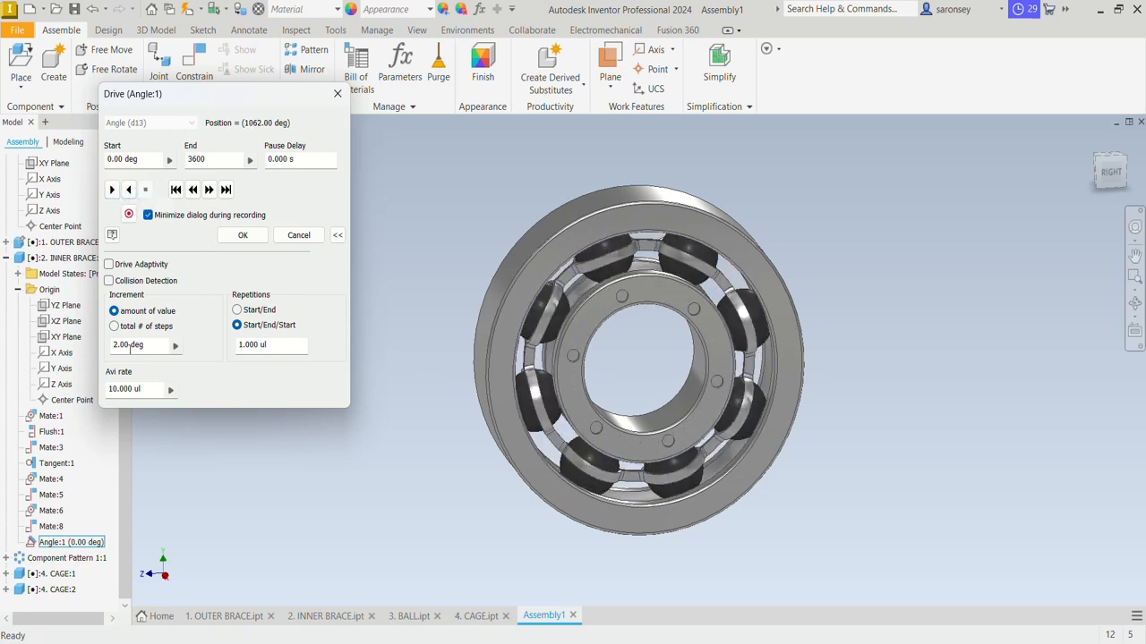
Set the drive increment to 5 deg and play the rotation forward, watching it from the Right view
left_click_drag(118, 344, 112, 344)
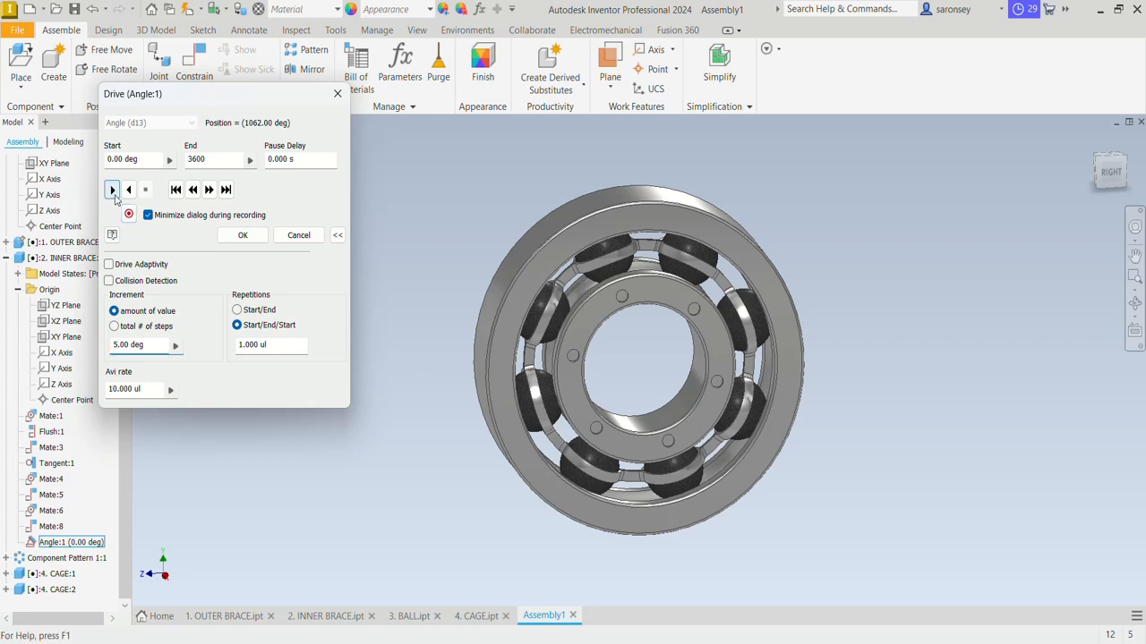
left_click(113, 191)
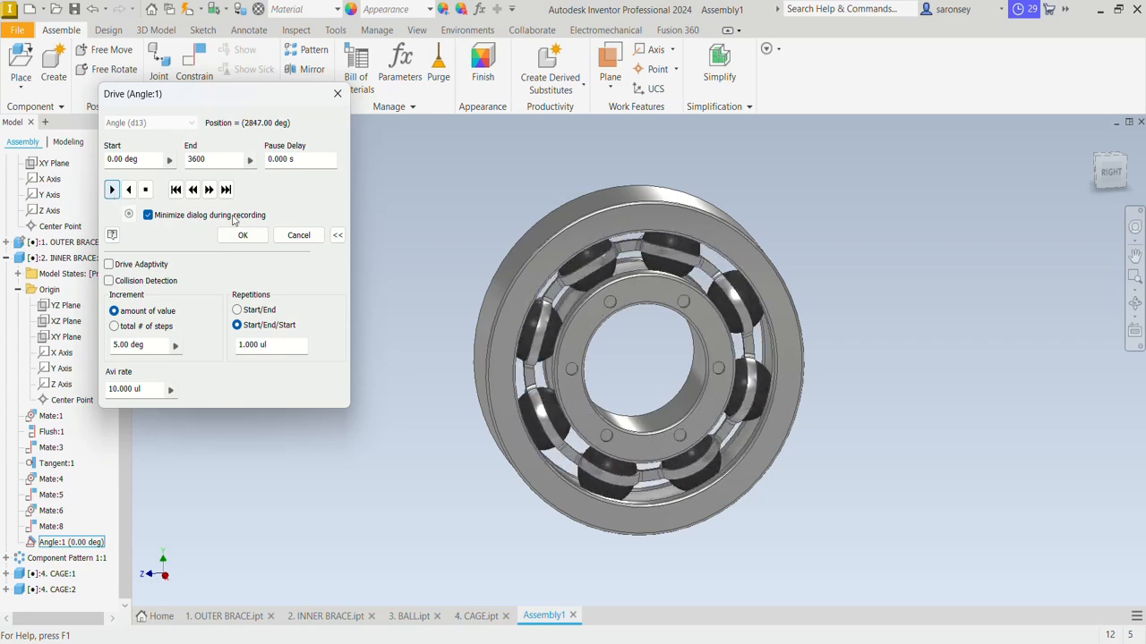
left_click(1106, 186)
scroll(791, 359, "up", 4)
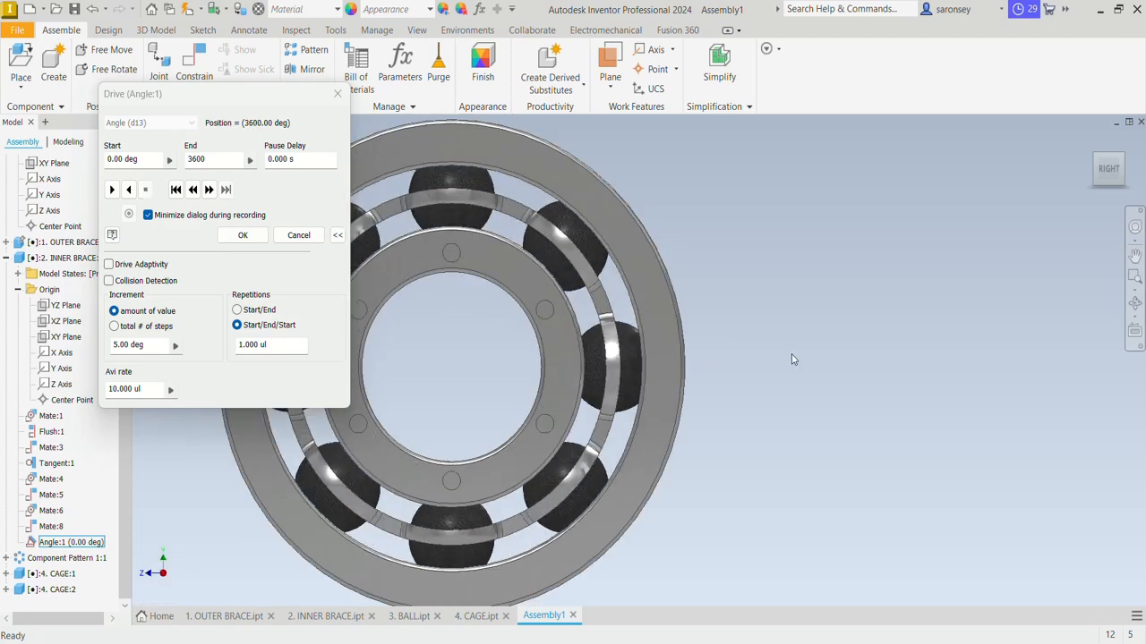
Center the bearing in view and play the driven rotation in reverse
scroll(791, 356, "down", 3)
middle_click_drag(790, 358, 823, 353)
scroll(821, 353, "up", 4)
scroll(820, 353, "down", 3)
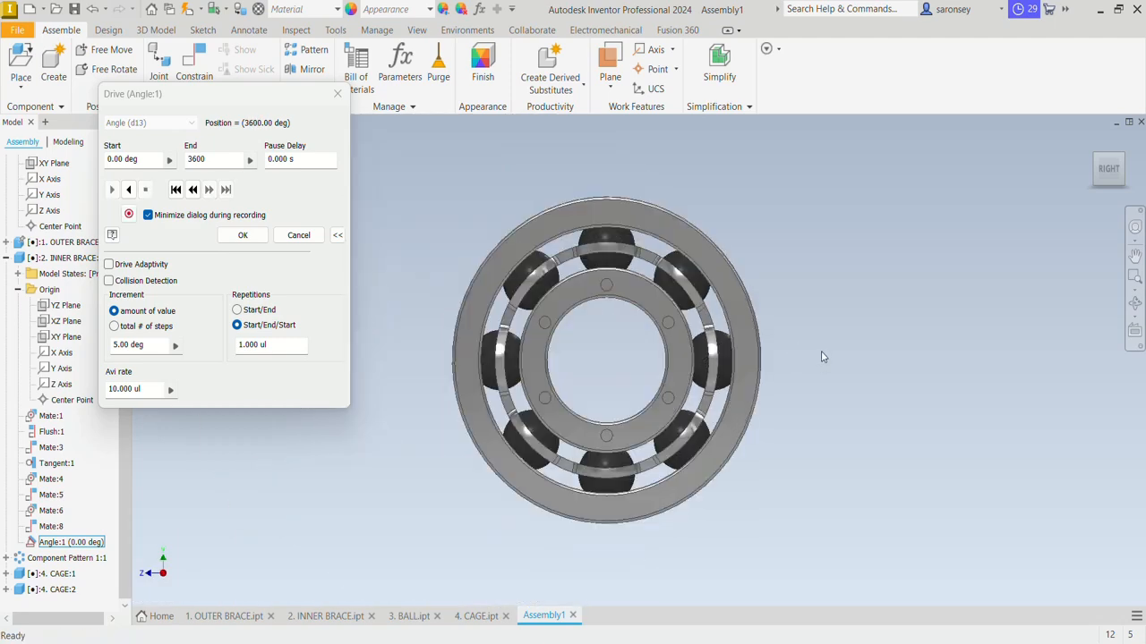
scroll(821, 353, "up", 4)
scroll(821, 352, "down", 3)
middle_click_drag(823, 351, 866, 342)
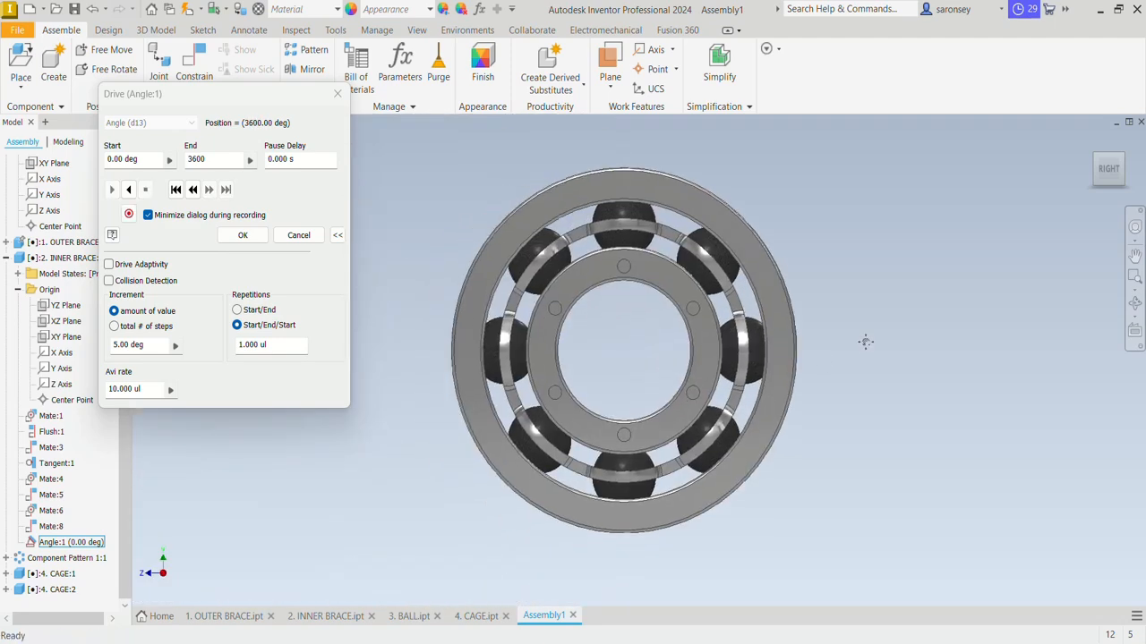
left_click(128, 190)
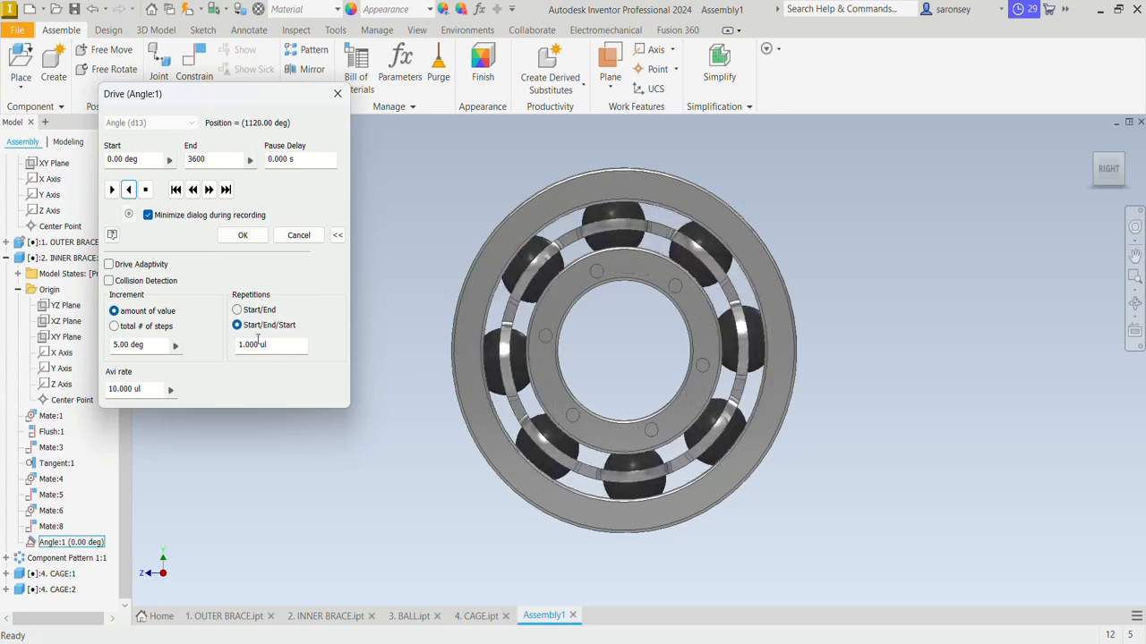
Set the drive repetitions to 2, play the rotation forward while viewing the bearing at an angle, and close the drive settings
left_click_drag(238, 346, 246, 349)
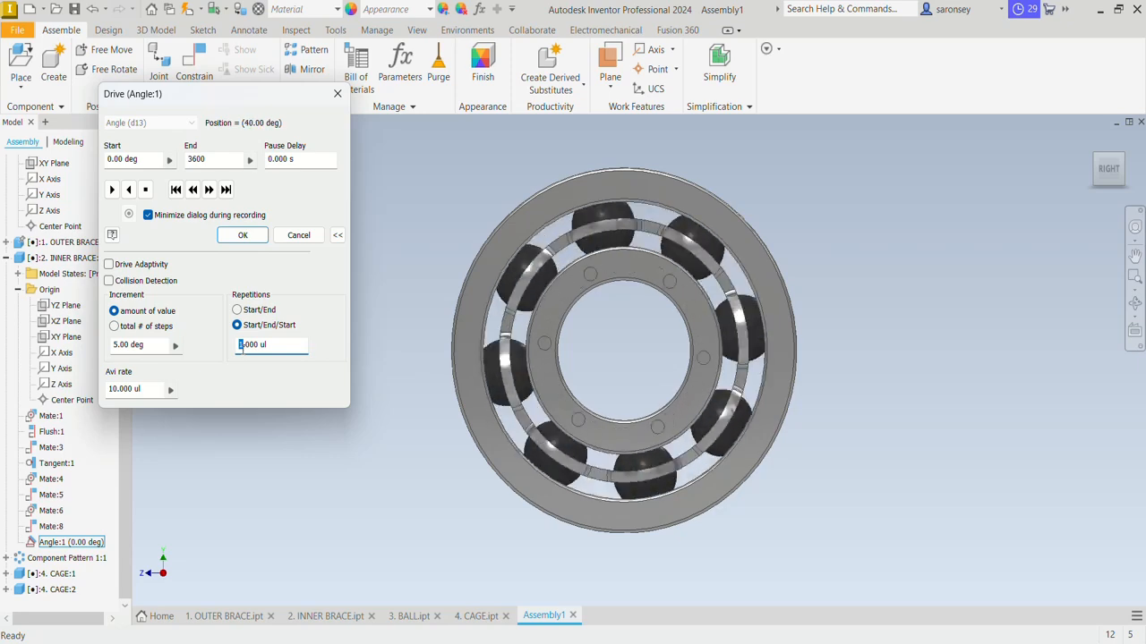
type("2")
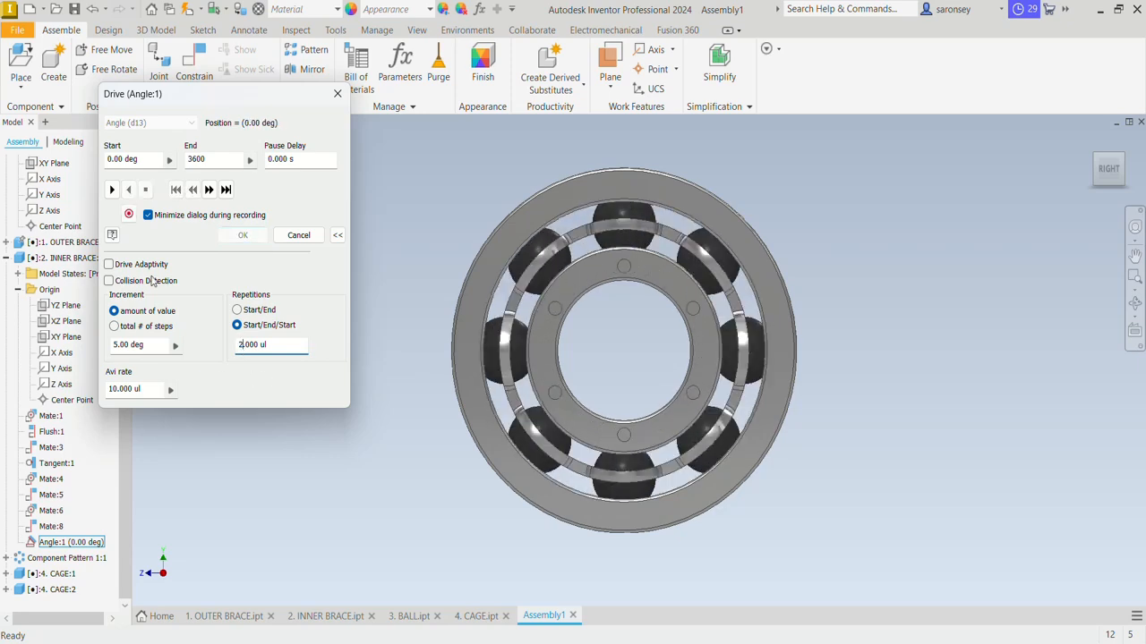
left_click(112, 190)
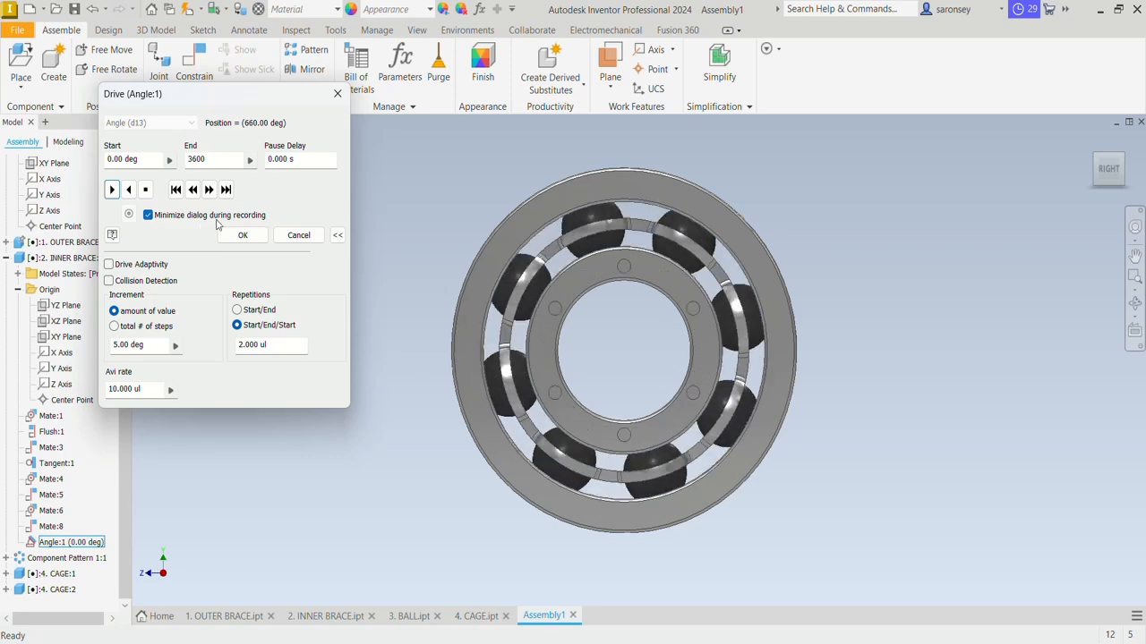
middle_click_drag(445, 388, 491, 399, "shift")
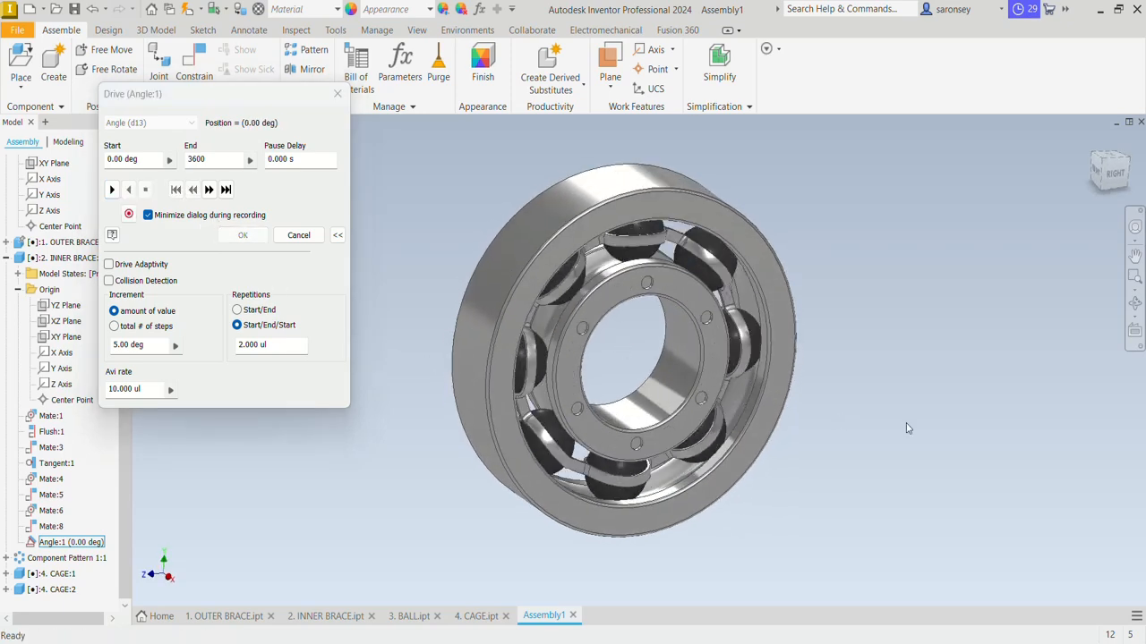
left_click(337, 93)
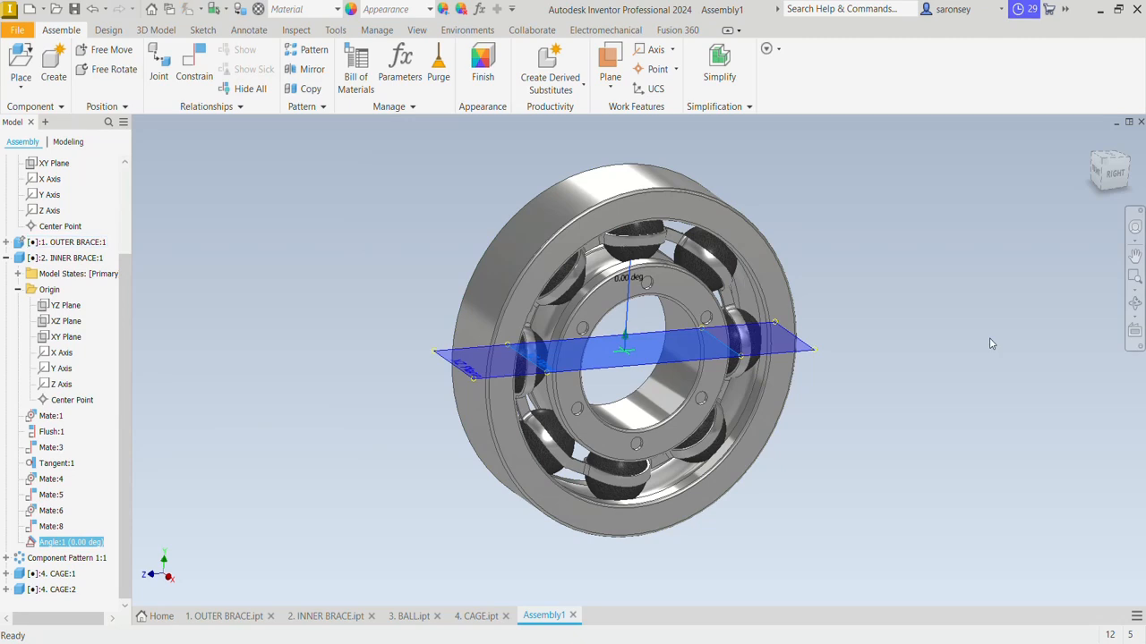